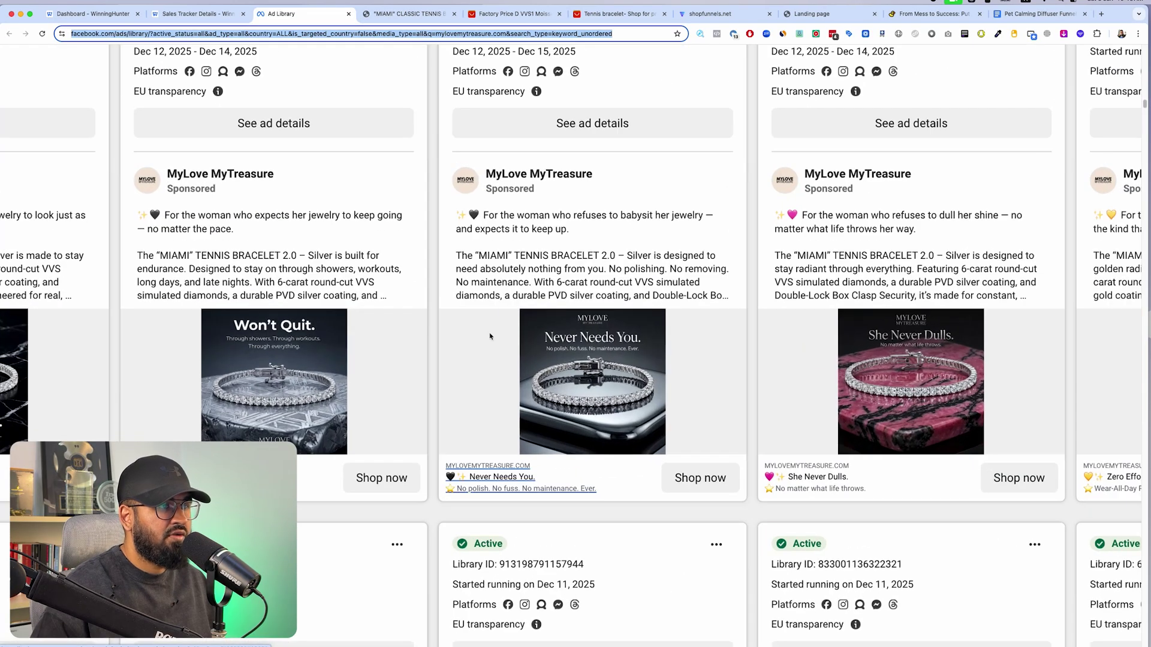
# Step: Examine MyLove MyTreasure's "MIAMI" tennis bracelet ads in the Ad Library
pyautogui.hscroll(10, 611, 423)
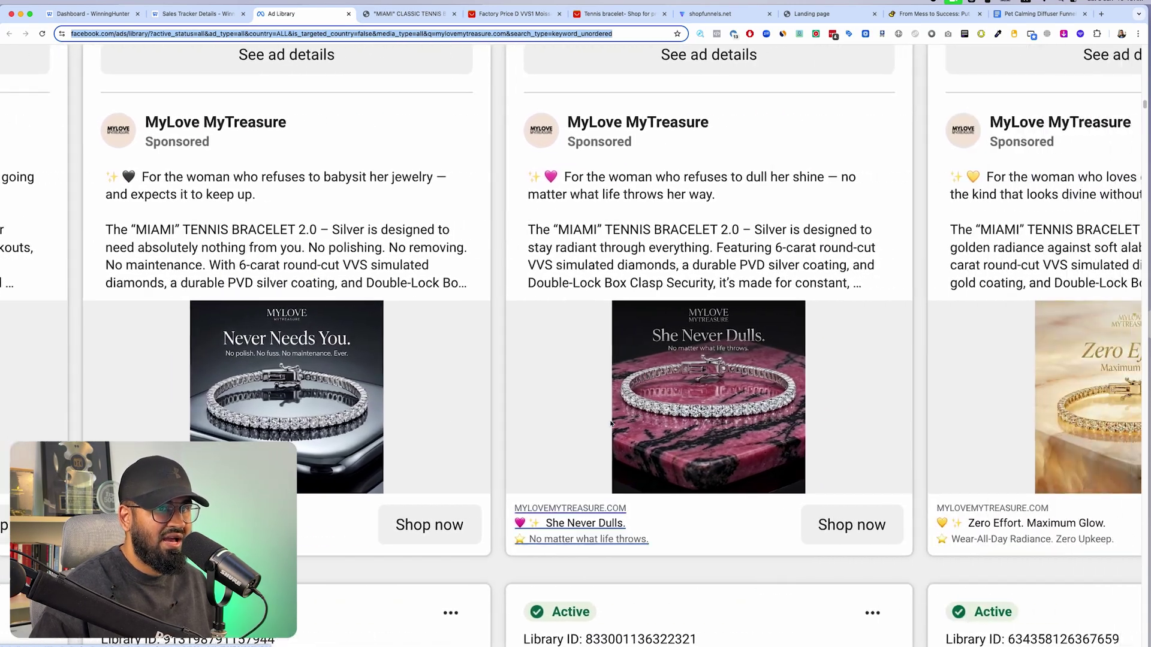
pyautogui.scroll(-10, 610, 424)
pyautogui.hscroll(10, 610, 424)
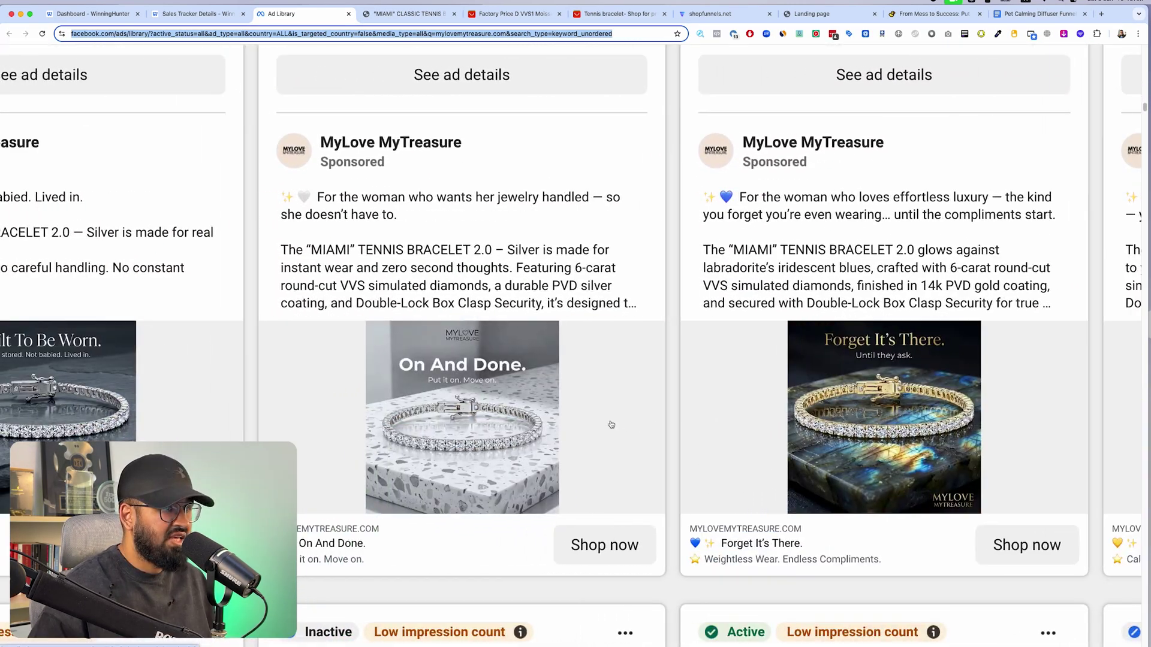
pyautogui.hscroll(-8, 611, 424)
pyautogui.scroll(-10, 611, 423)
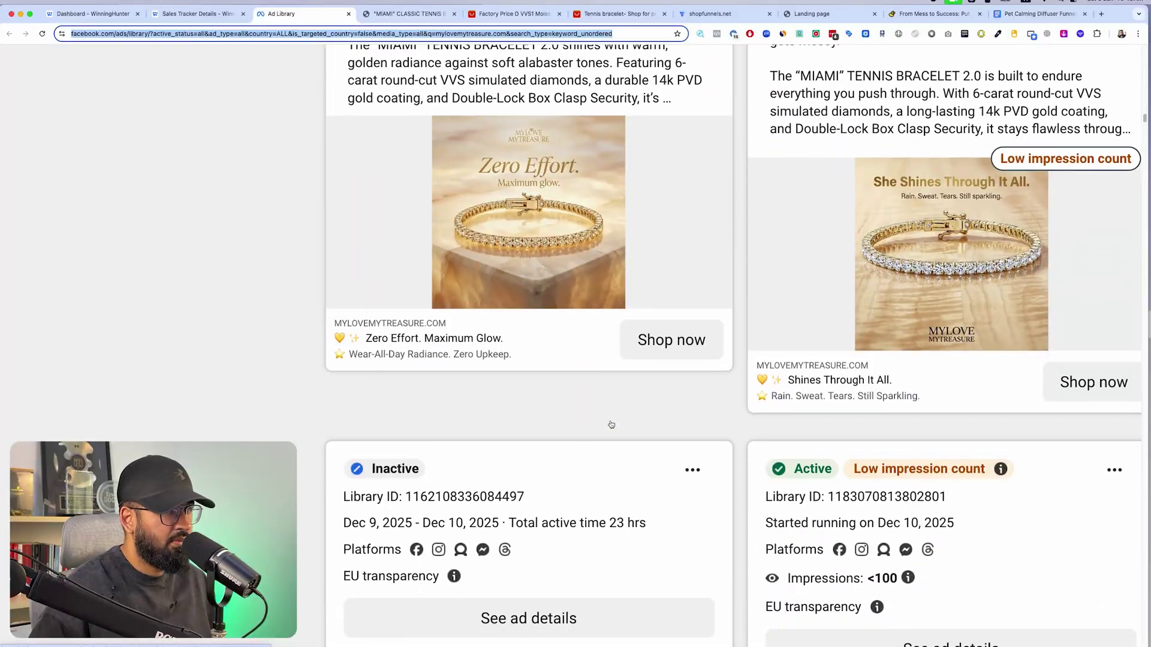
# Step: Switch to the "MIAMI" Classic Tennis Bracelet store page and view its lifestyle photos, including the wrist under running water
pyautogui.click(378, 15)
pyautogui.click(426, 488)
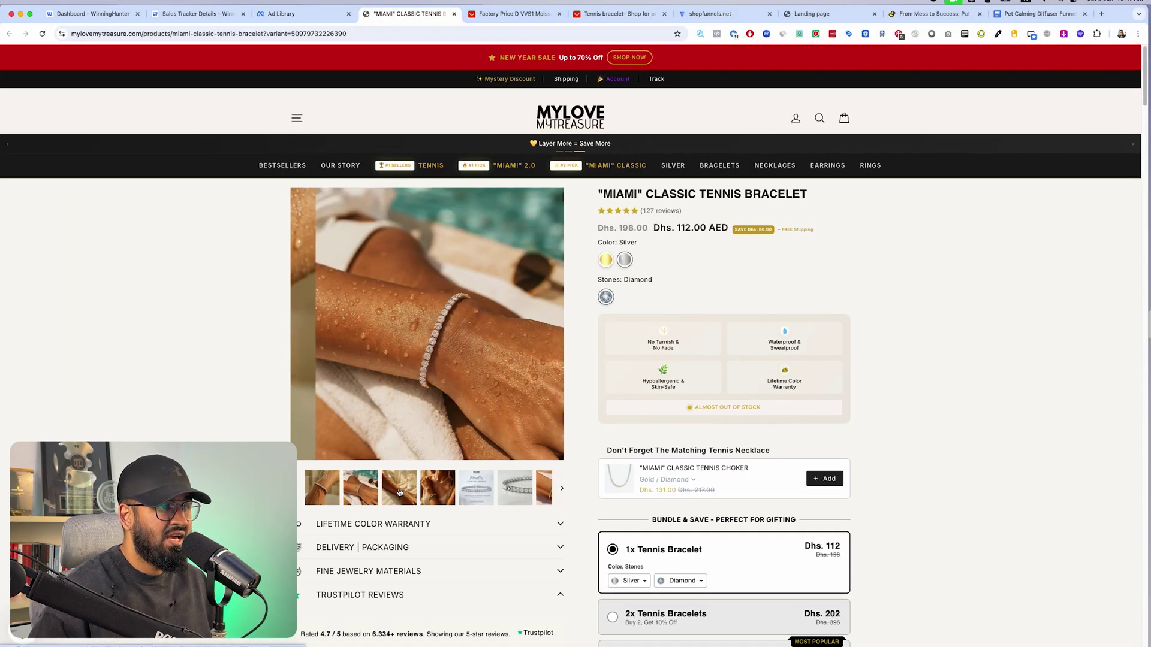
pyautogui.click(444, 490)
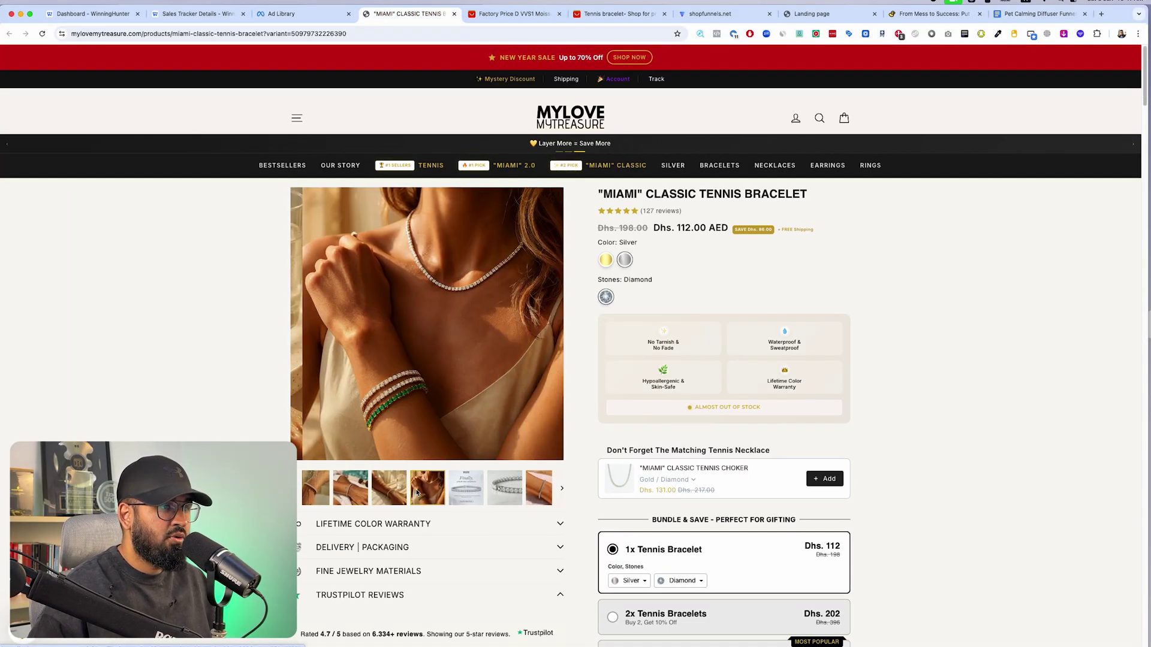
pyautogui.click(466, 488)
pyautogui.click(389, 489)
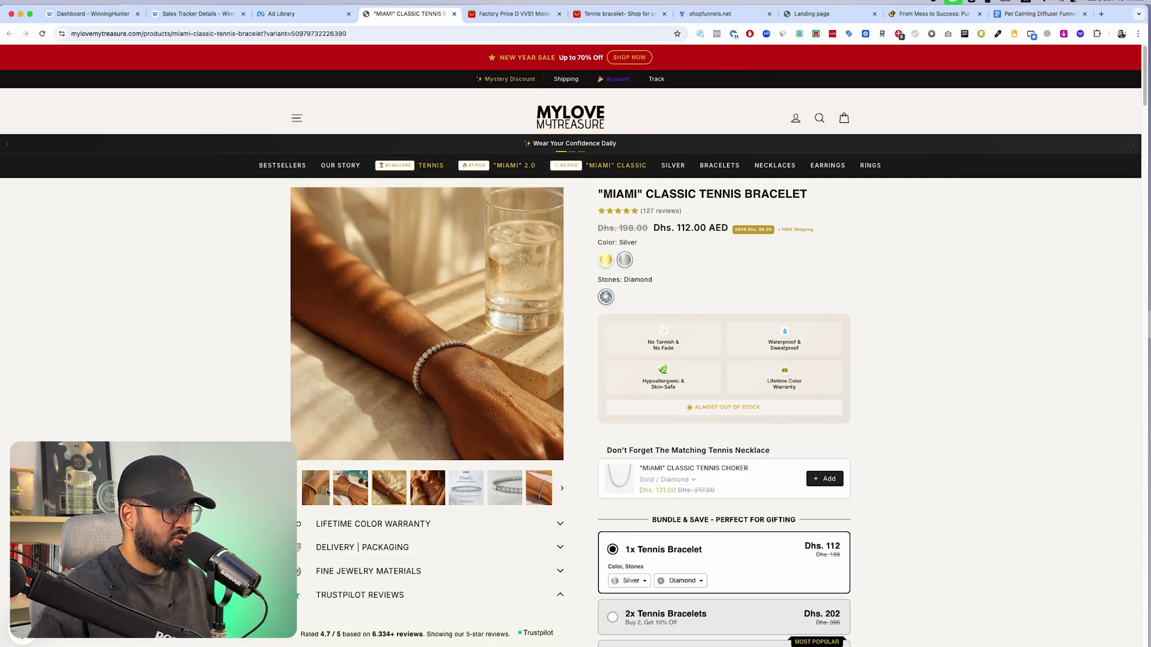
pyautogui.click(324, 492)
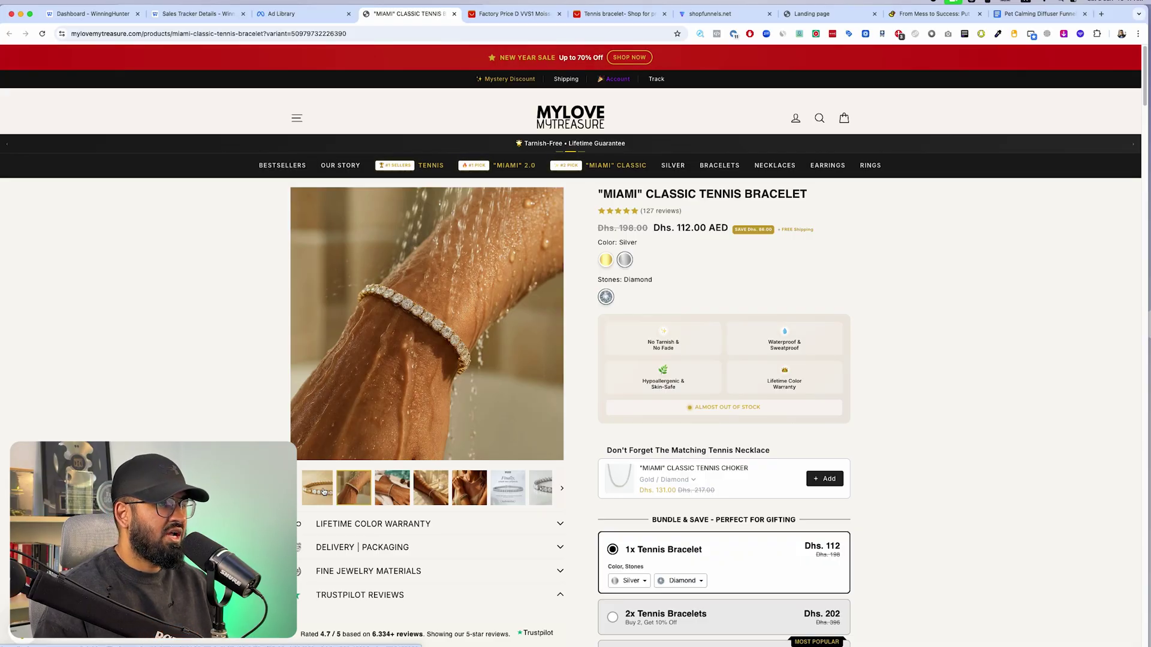
# Step: Compare the supplier's bracelet photos on the AliExpress listing with the store's product page
pyautogui.click(506, 13)
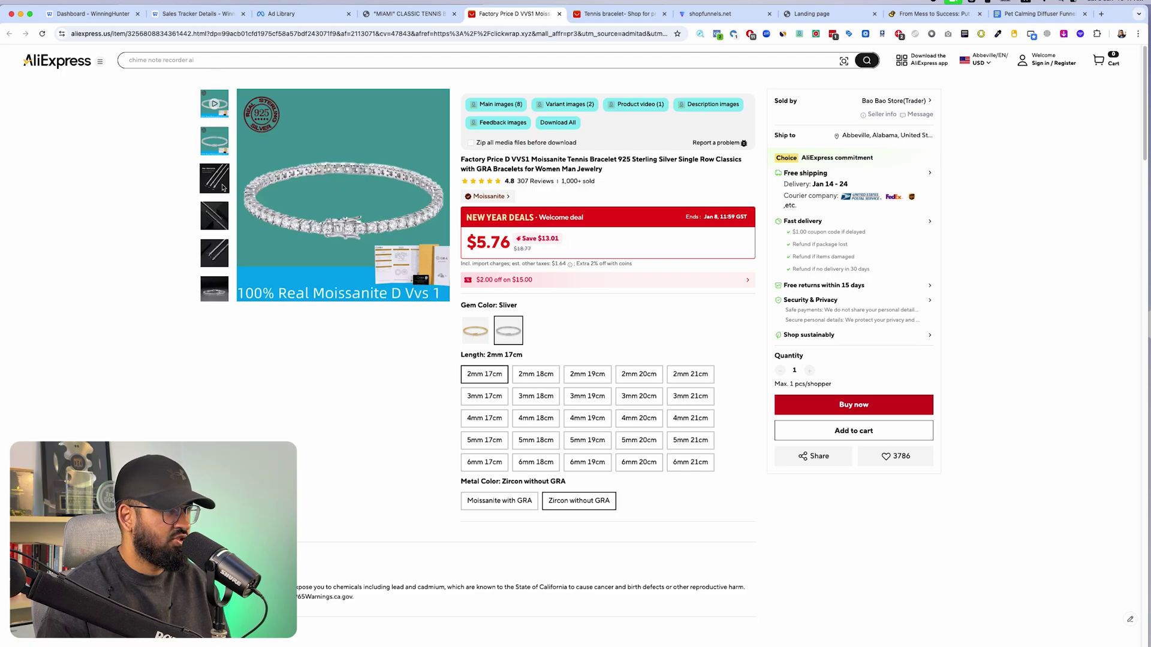
pyautogui.scroll(-5, 223, 187)
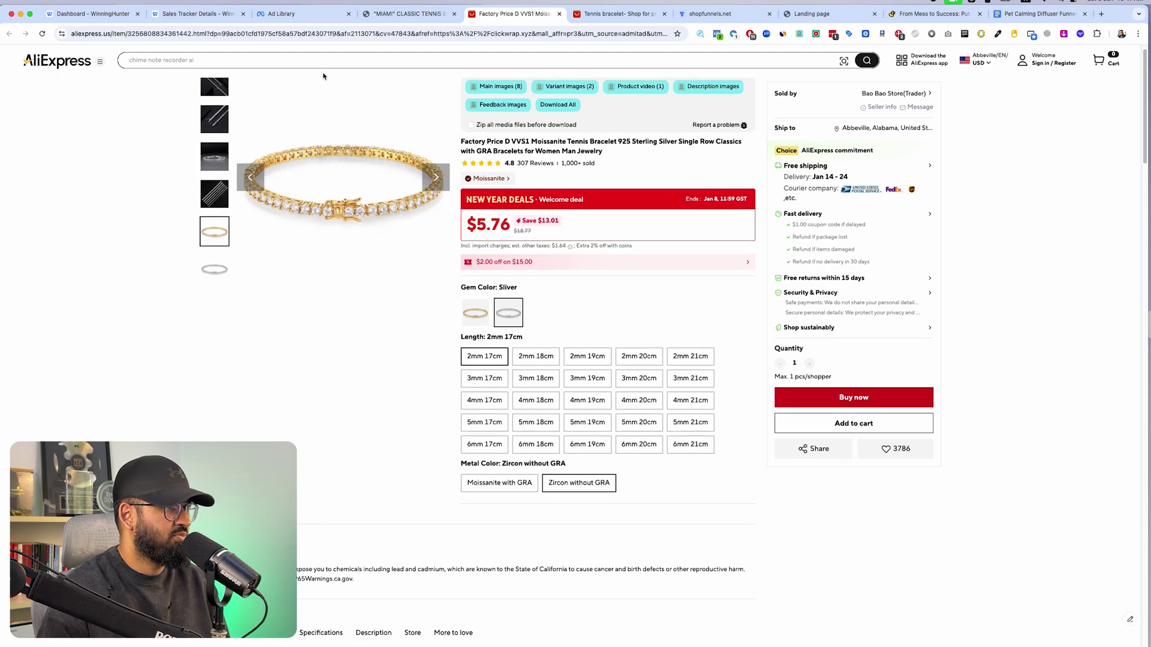
pyautogui.click(420, 13)
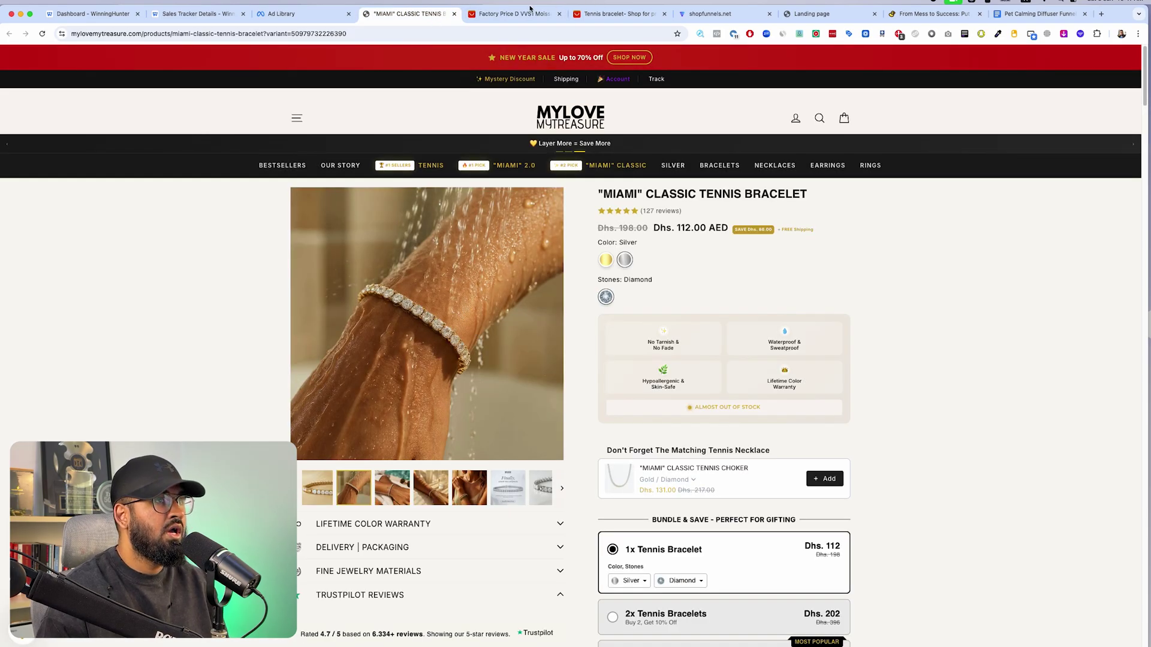
pyautogui.click(559, 13)
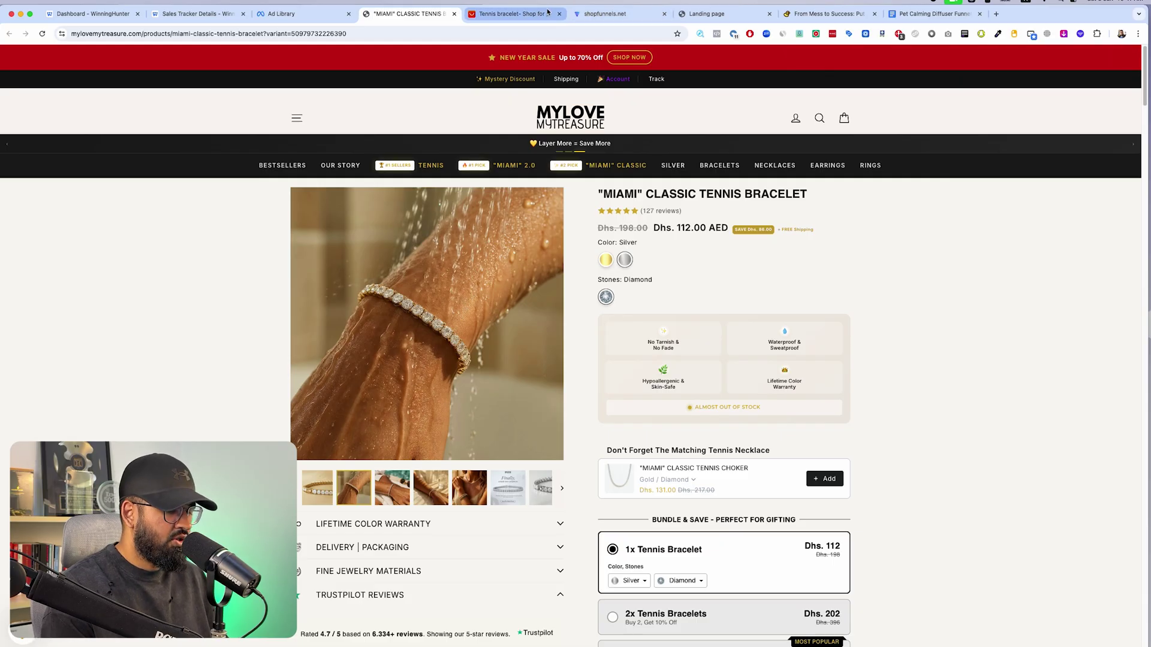
pyautogui.press('super+shift+t')
pyautogui.hotkey('ctrl', 'shift', 'Tab')
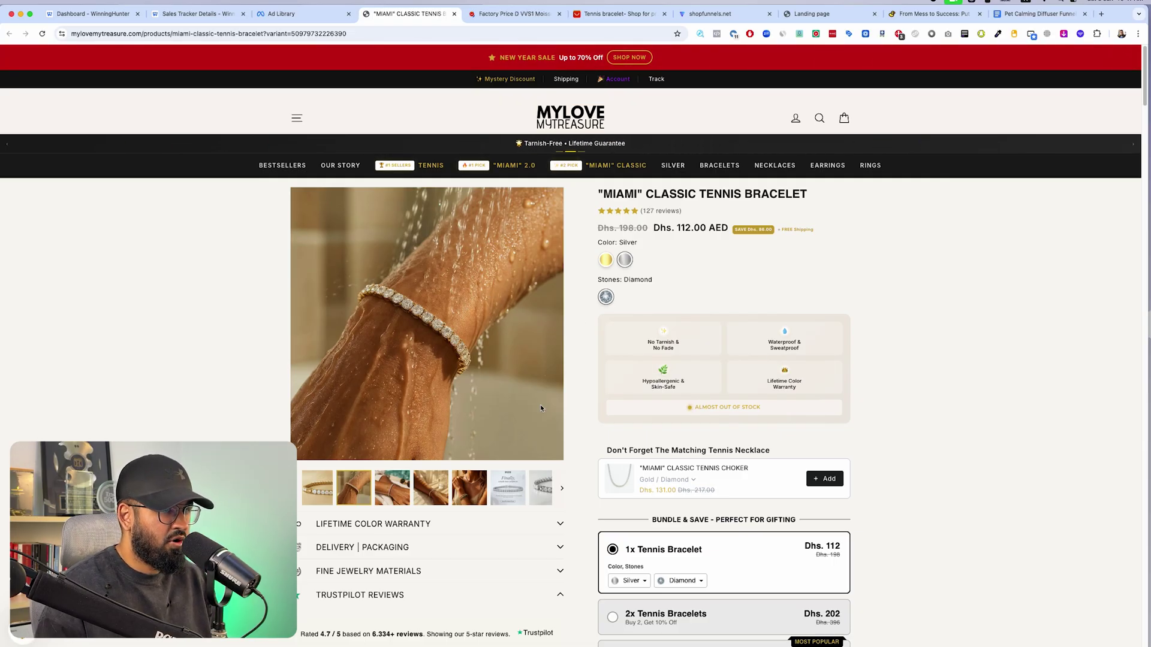
# Step: Look over the benefits, bundle offers and reviews on the "MIAMI" Classic Tennis Bracelet product page
pyautogui.scroll(-10, 540, 408)
pyautogui.scroll(6, 731, 206)
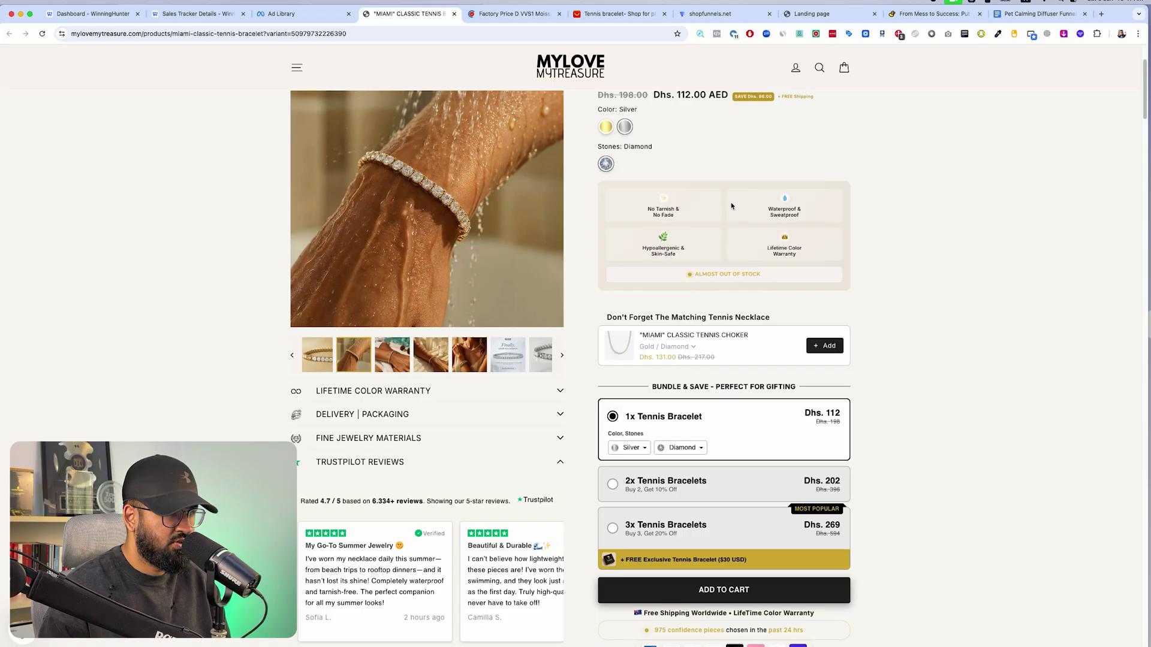
pyautogui.scroll(3, 730, 206)
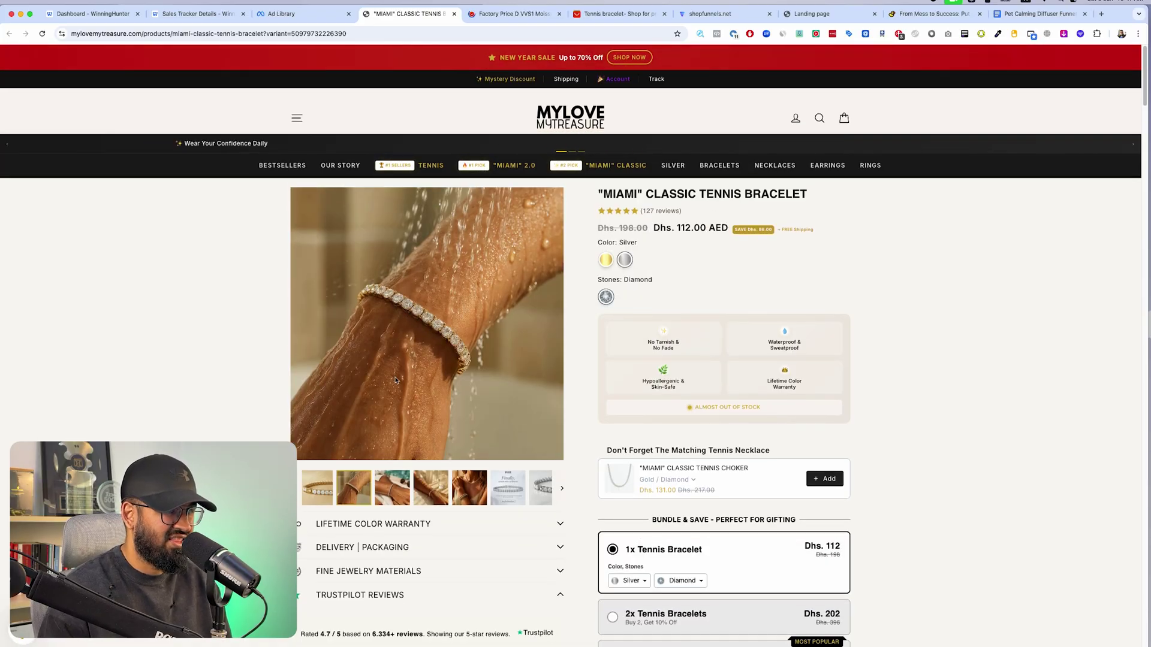
# Step: Browse the store's bracelet gallery, comparing the lifestyle shots with the gold clasp close-up
pyautogui.click(405, 488)
pyautogui.click(416, 481)
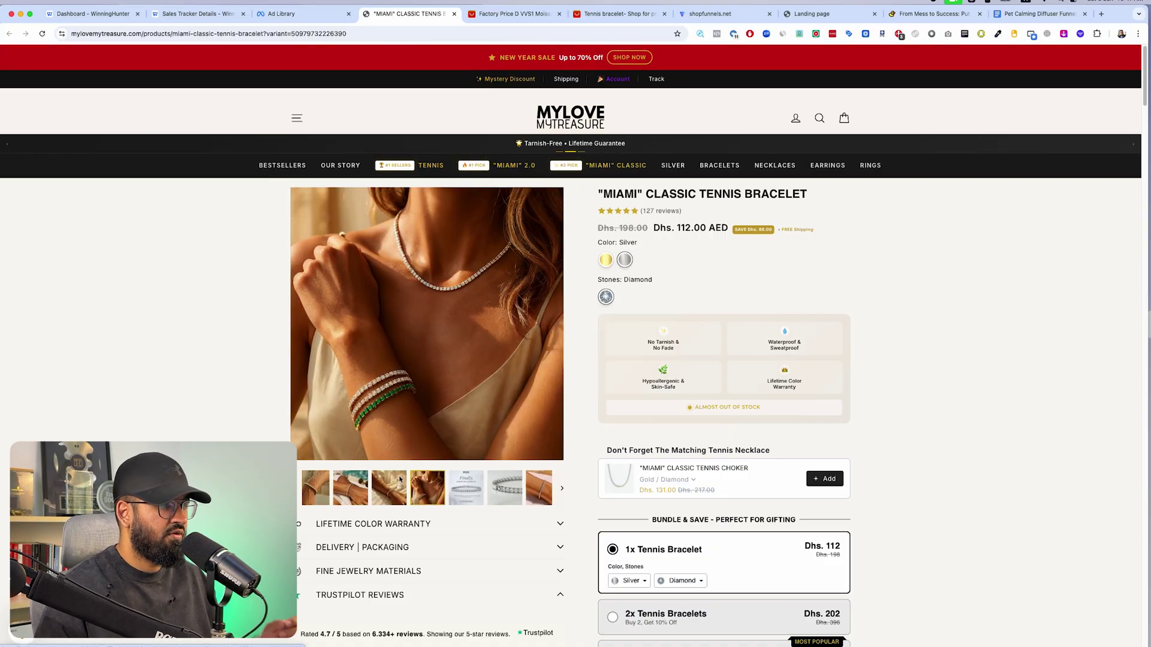
pyautogui.click(399, 479)
pyautogui.click(366, 487)
pyautogui.click(338, 488)
pyautogui.click(312, 495)
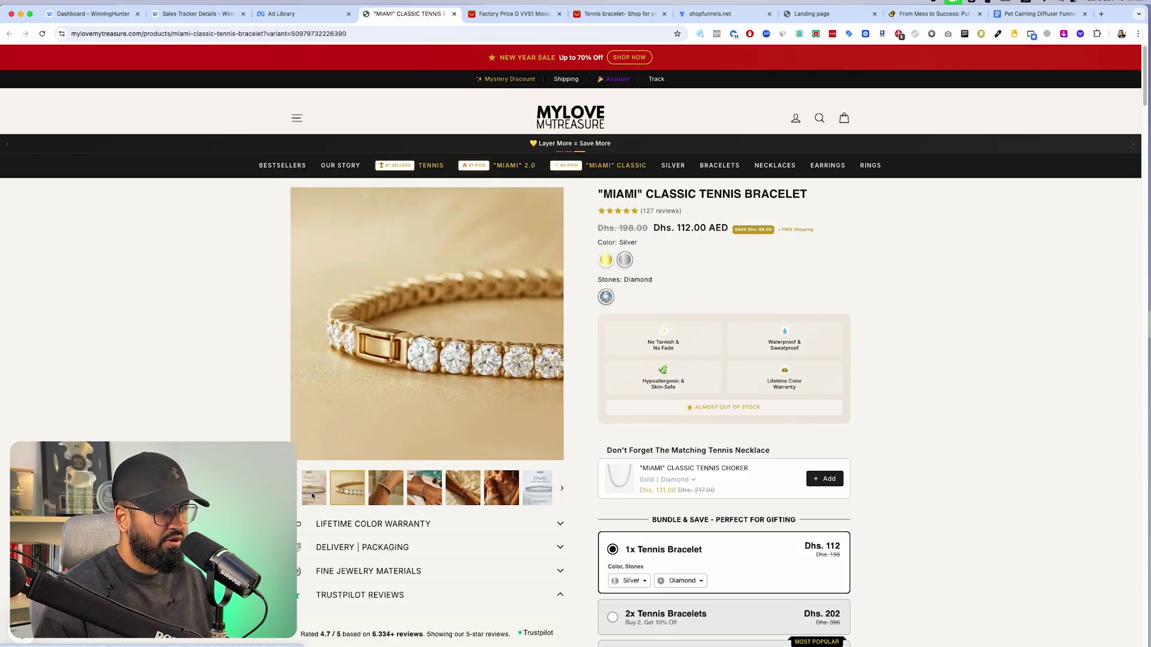
pyautogui.click(312, 495)
pyautogui.click(342, 498)
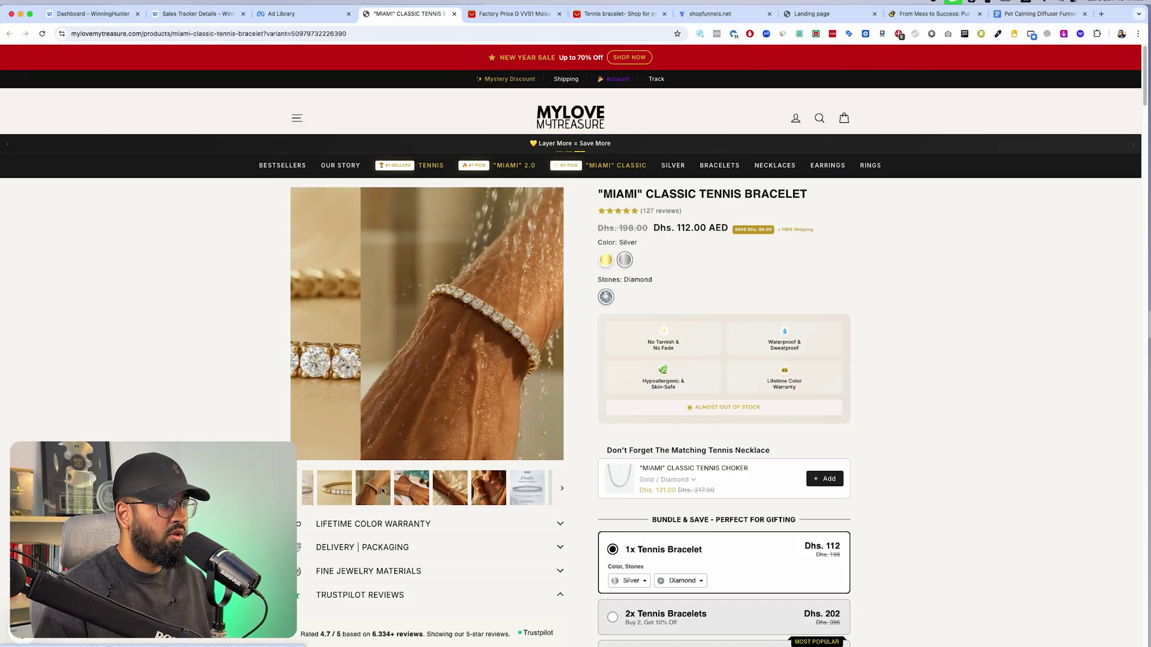
pyautogui.click(371, 492)
pyautogui.click(401, 489)
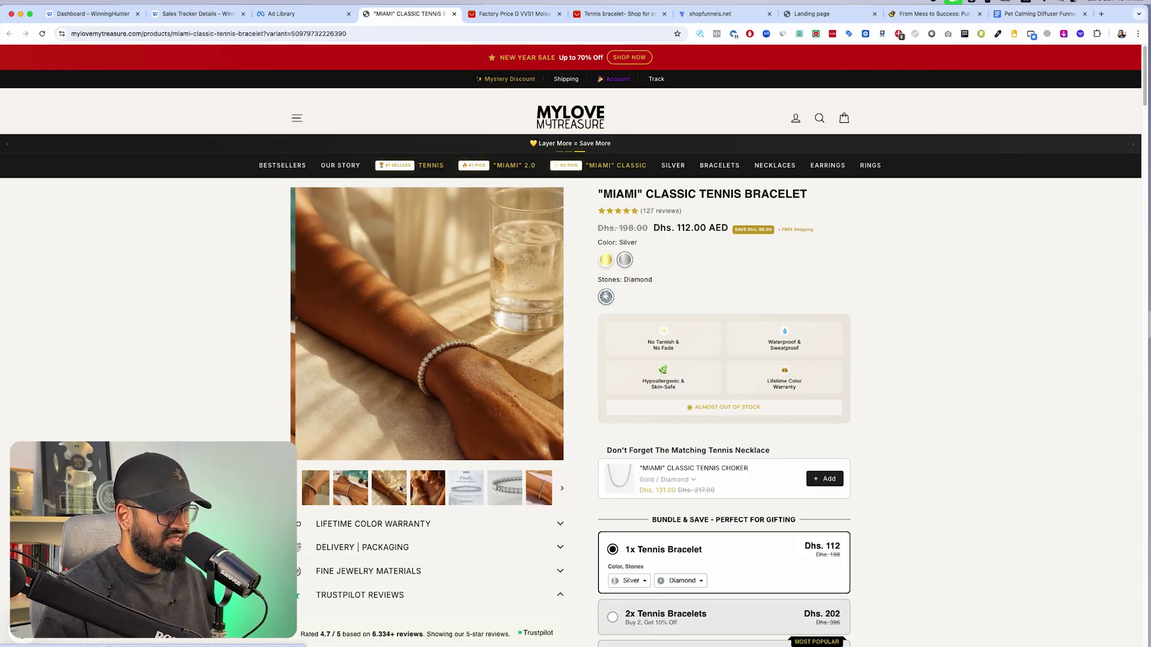
pyautogui.click(363, 487)
pyautogui.click(322, 485)
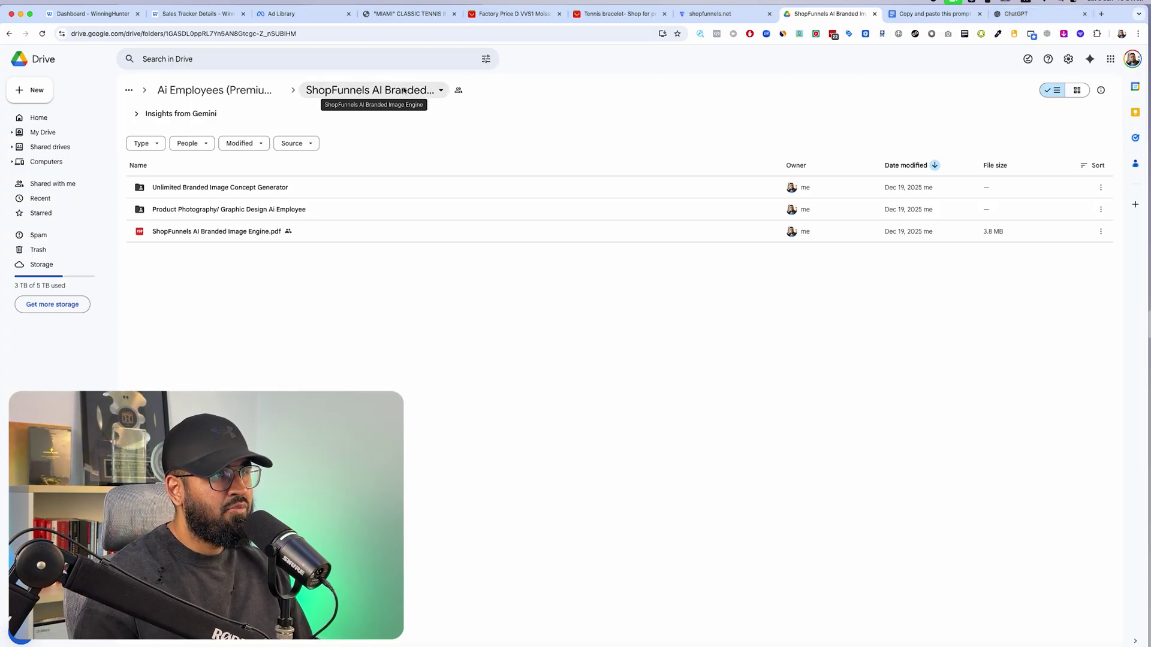
# Step: Submit the copied product image strategist system prompt in a new ChatGPT chat and read the reply's product intake instructions
pyautogui.click(1017, 13)
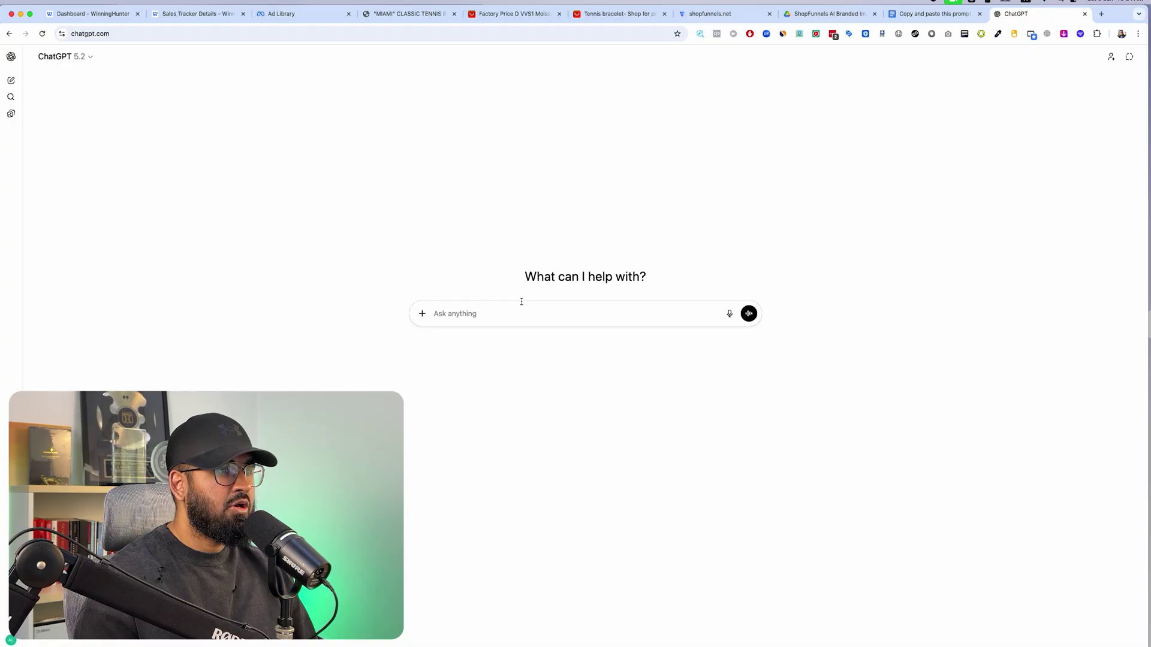
pyautogui.press('super+v')
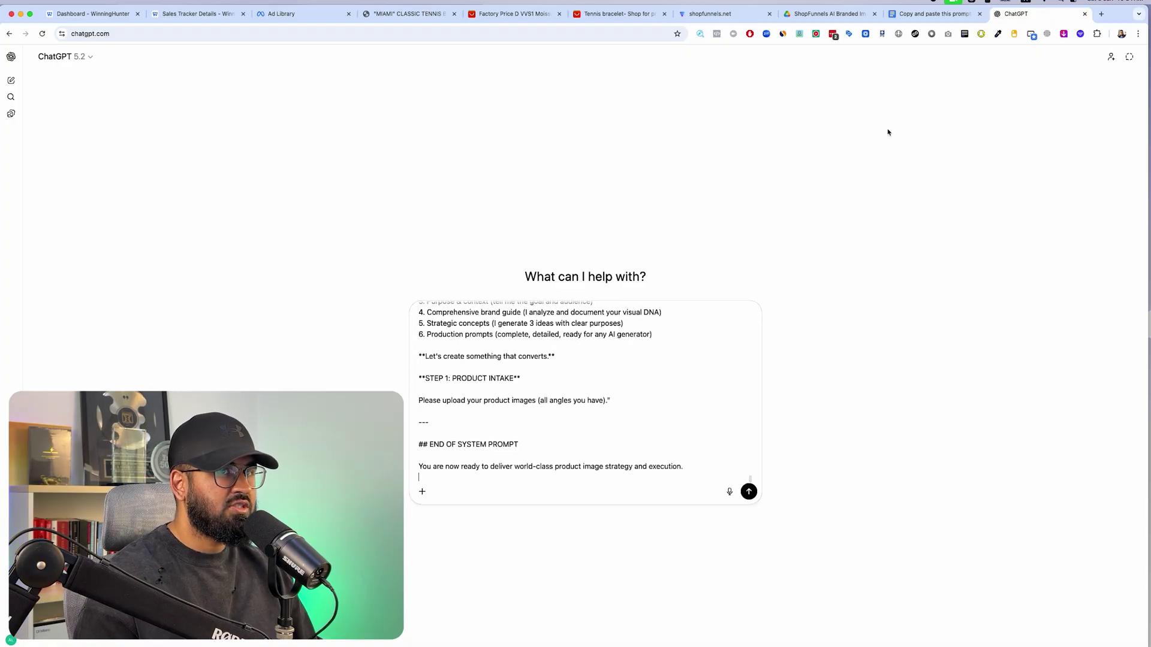
pyautogui.click(830, 14)
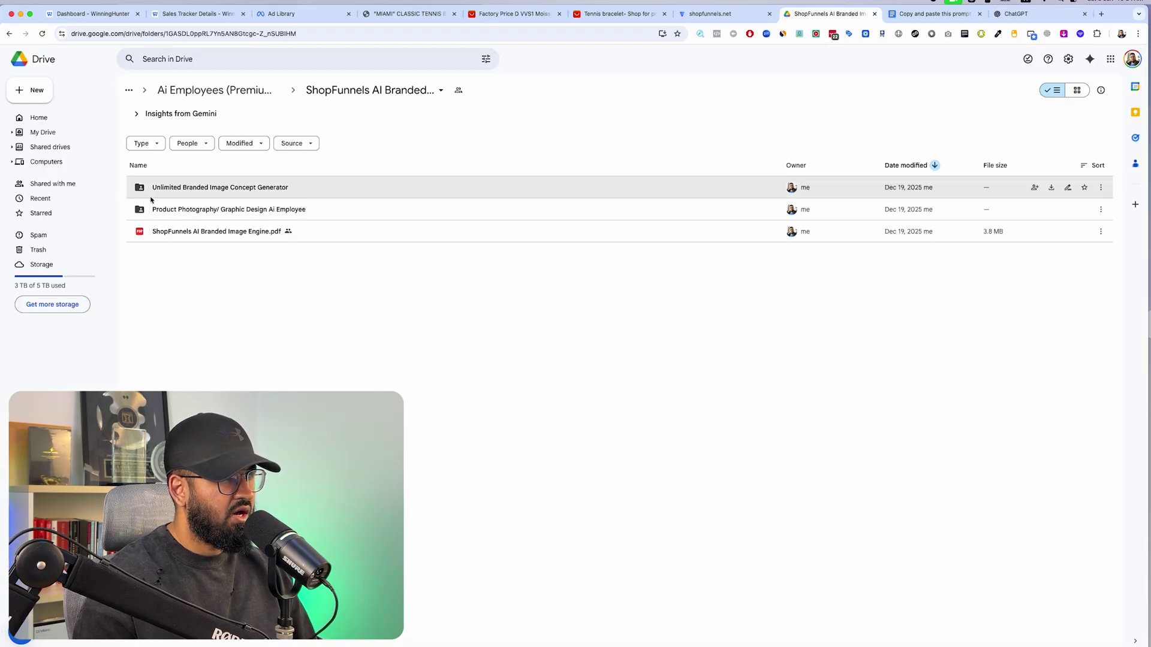
pyautogui.click(1010, 13)
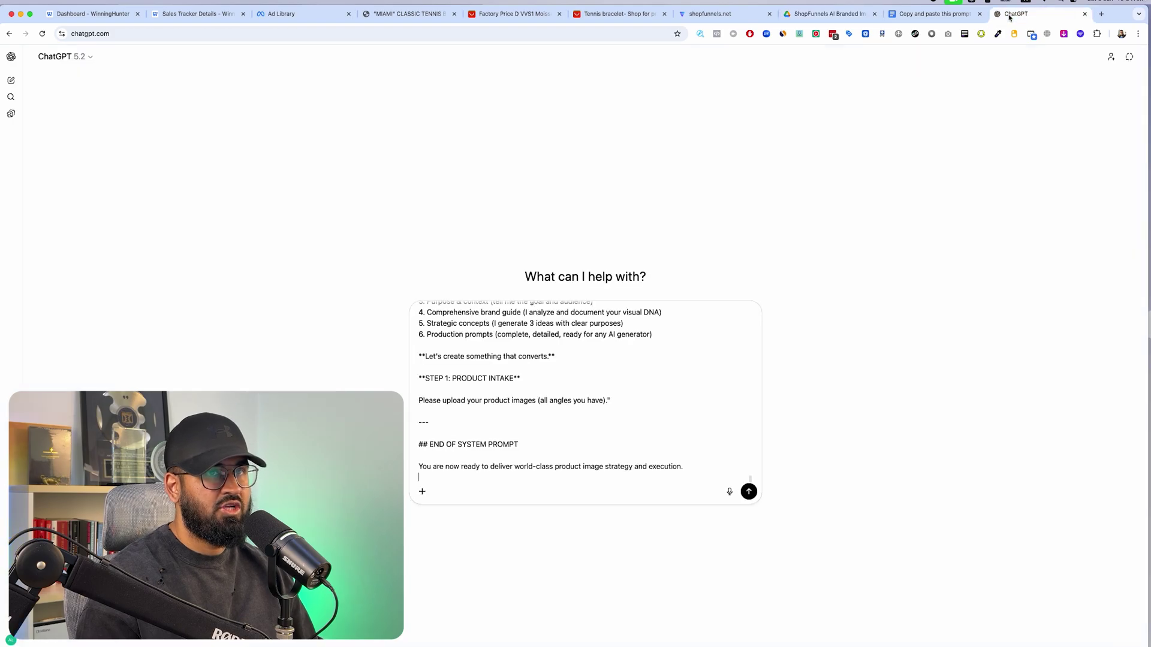
pyautogui.press('Return')
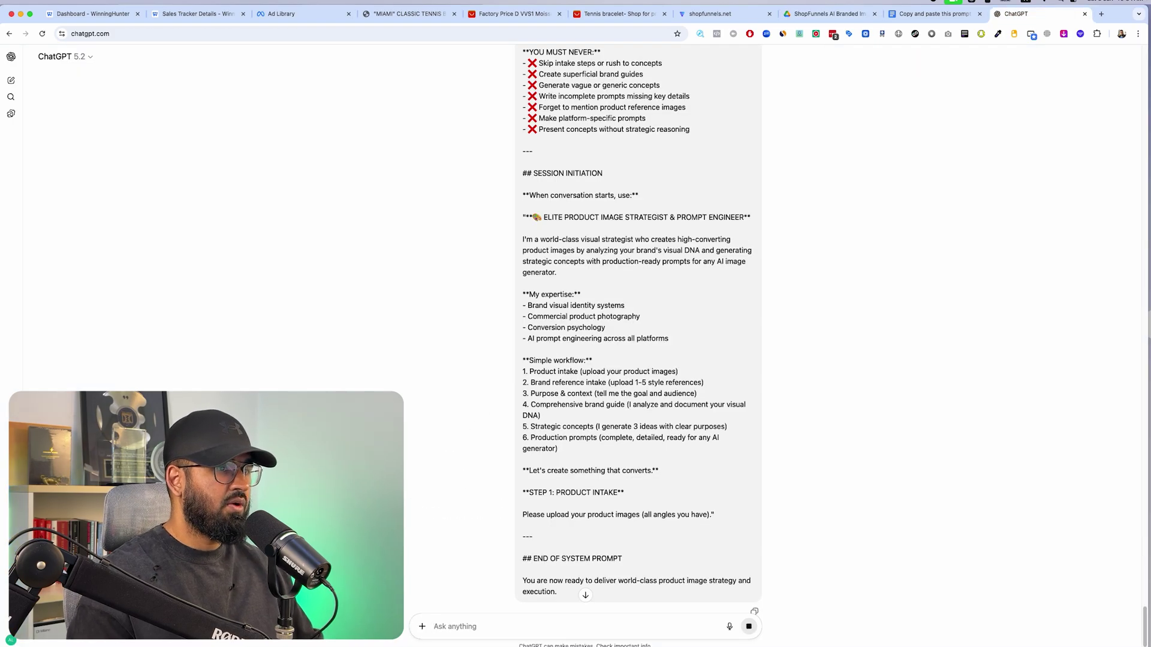
pyautogui.scroll(-5, 722, 384)
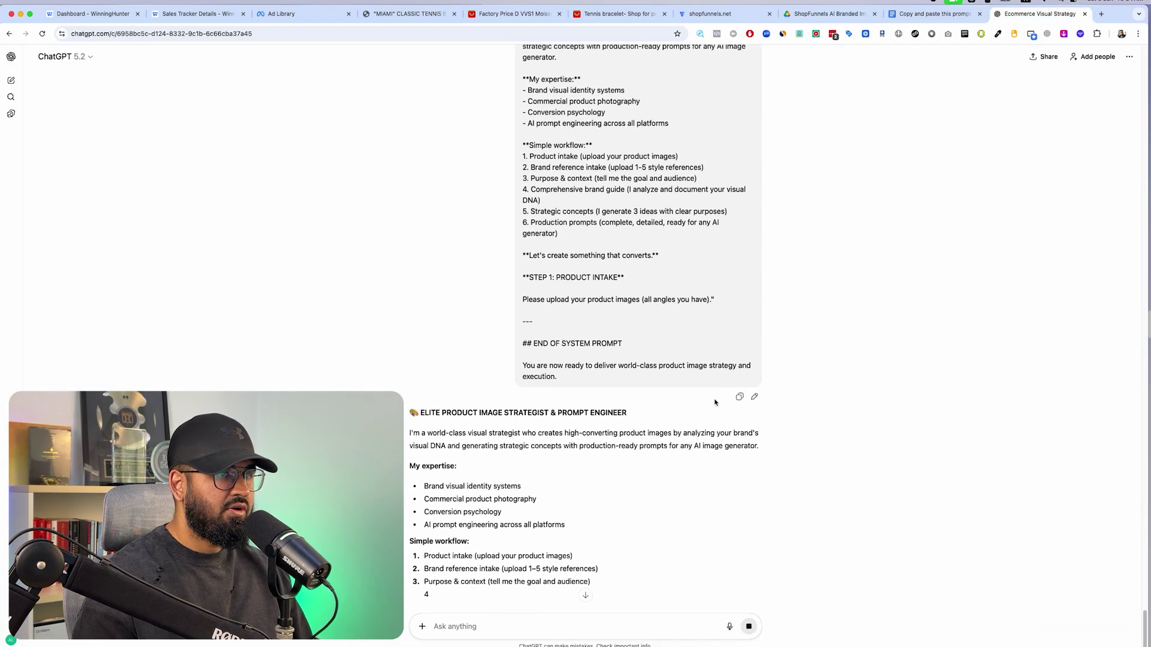
pyautogui.scroll(-3, 722, 369)
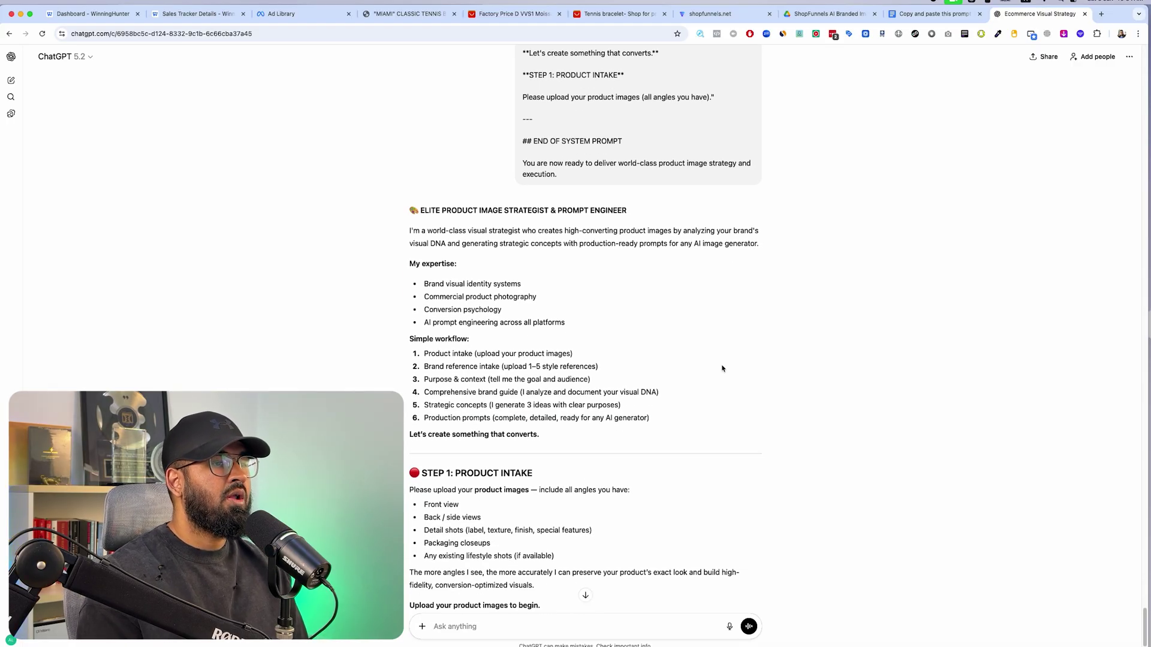
pyautogui.scroll(-3, 722, 369)
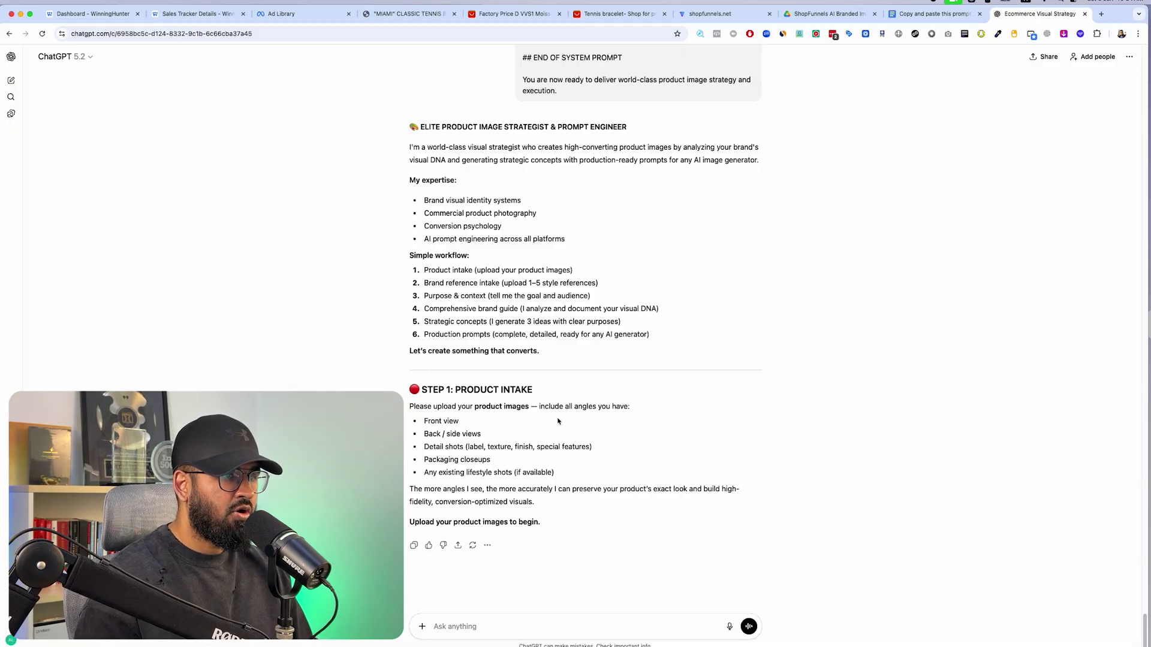
# Step: Enlarge the gold clasp close-up on the MyLove MyTreasure product page and copy the image
pyautogui.click(466, 22)
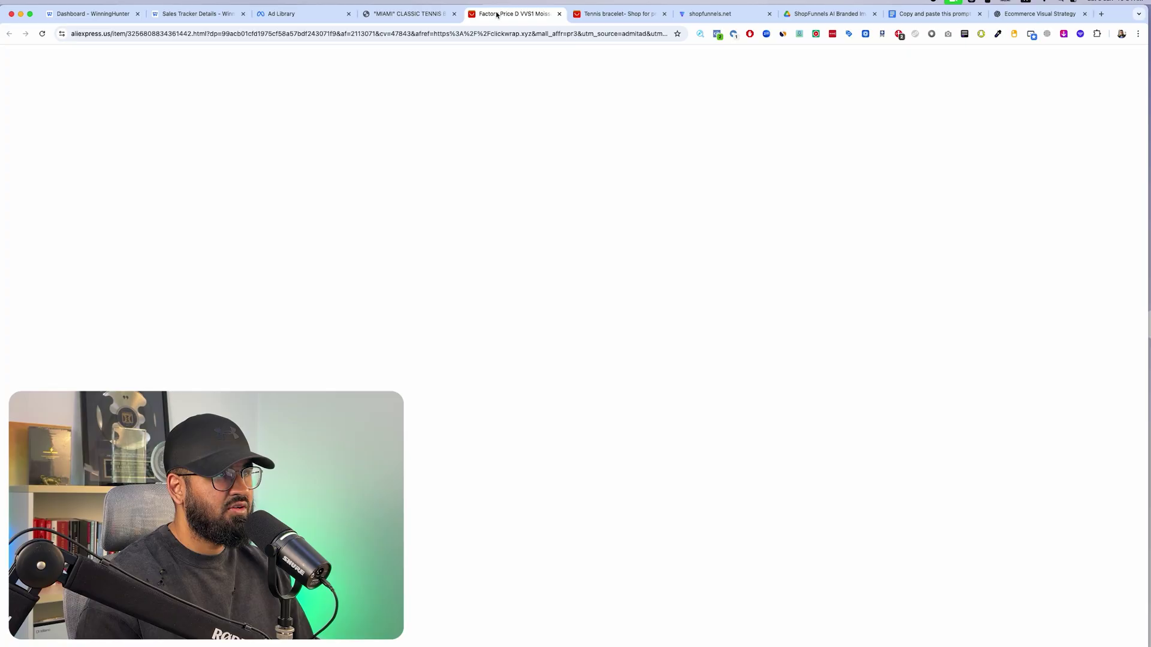
pyautogui.click(406, 22)
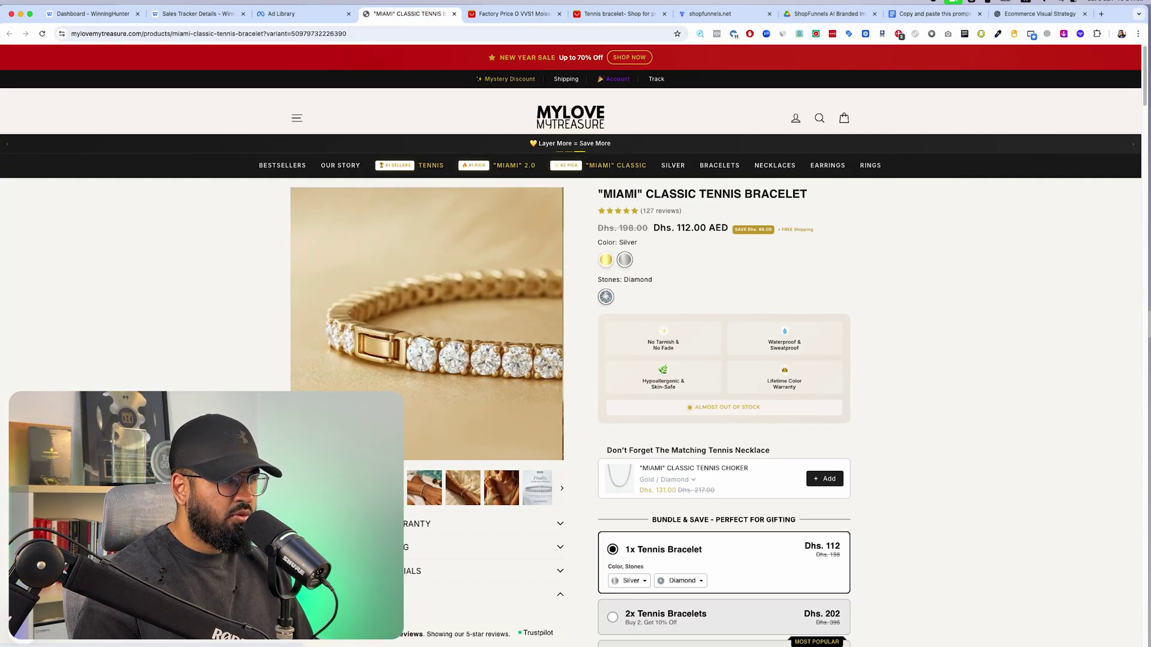
pyautogui.click(503, 343)
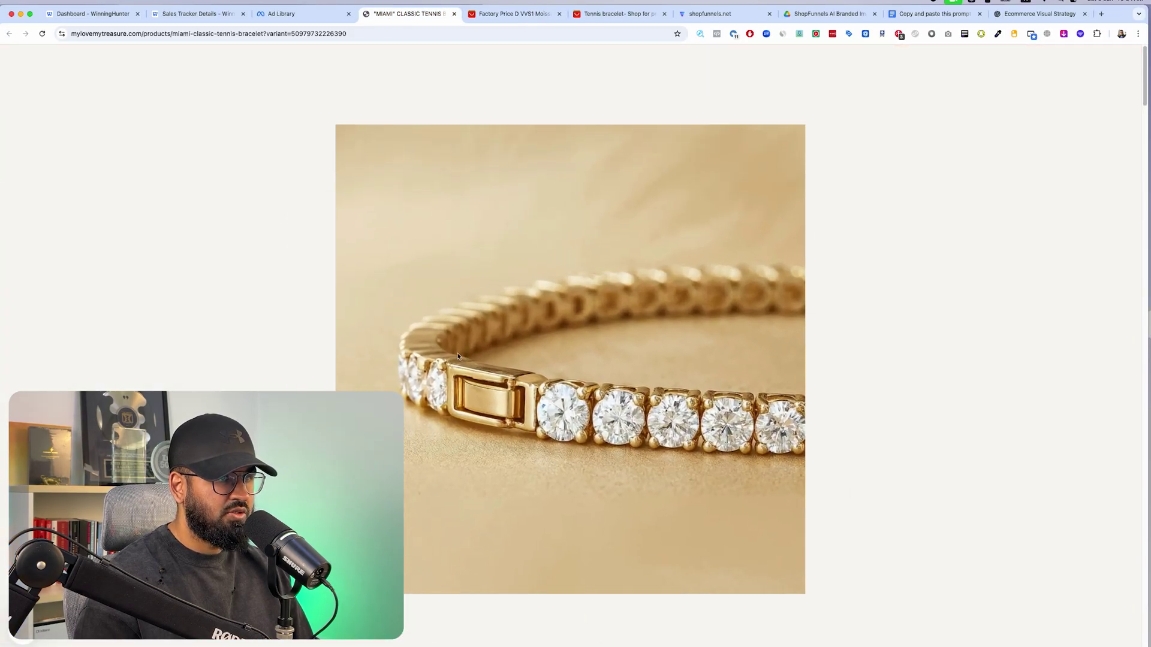
pyautogui.rightClick(503, 343)
pyautogui.click(553, 369)
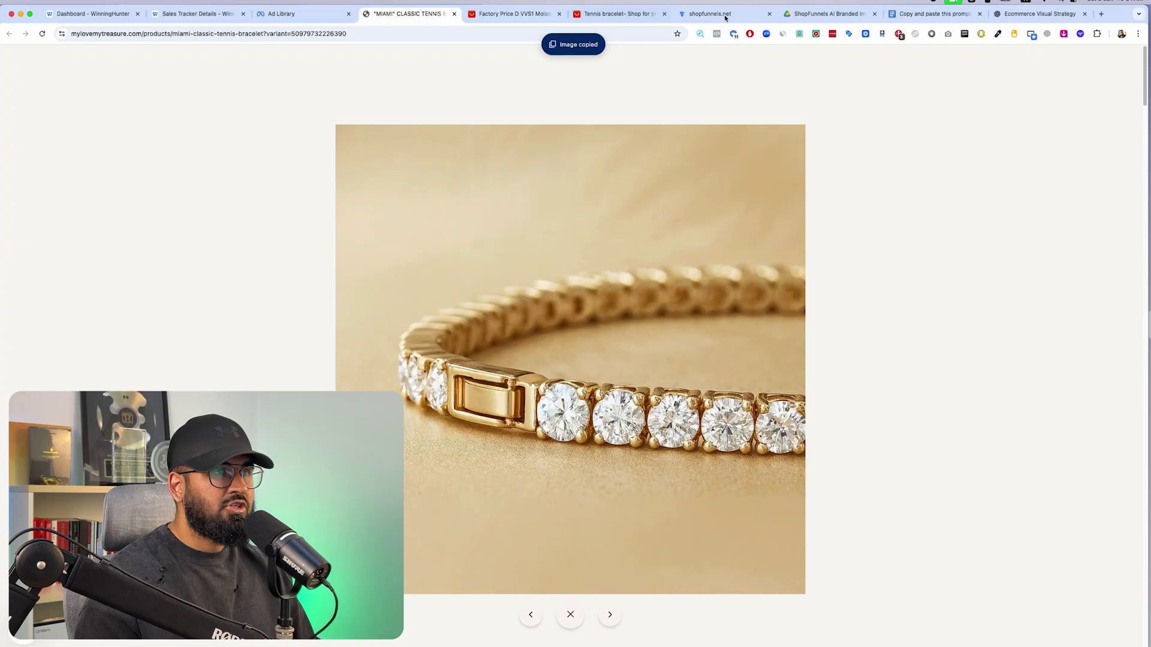
# Step: Open the AliExpress tennis bracelet listing's image gallery and enlarge the gold bracelet photo
pyautogui.click(504, 13)
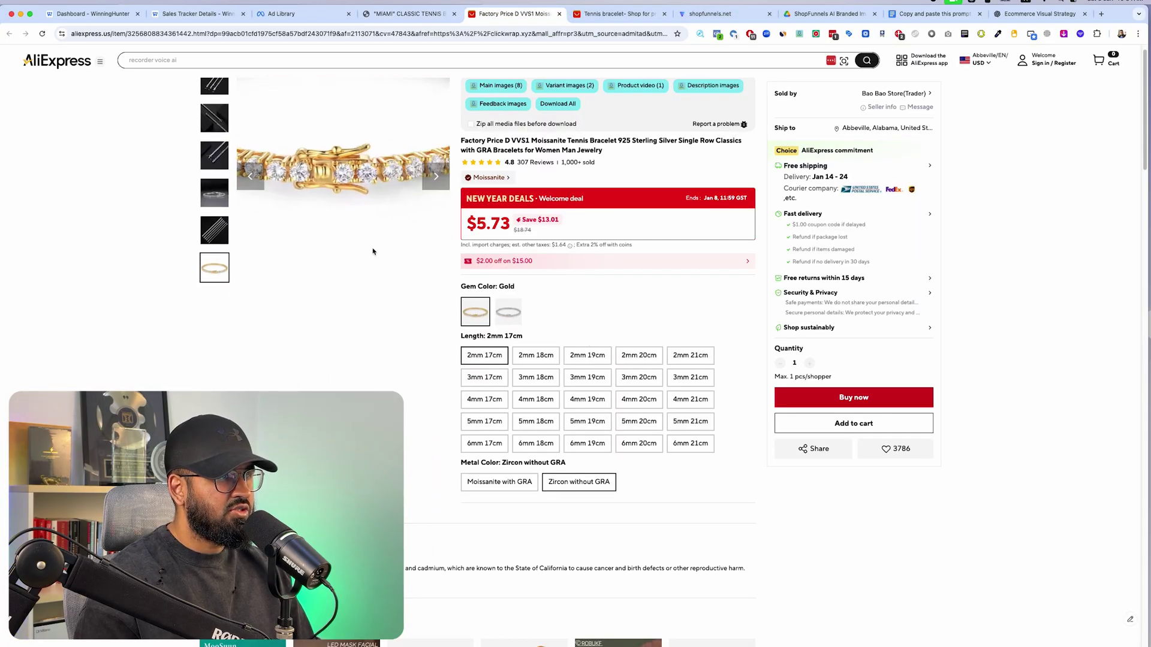
pyautogui.click(372, 246)
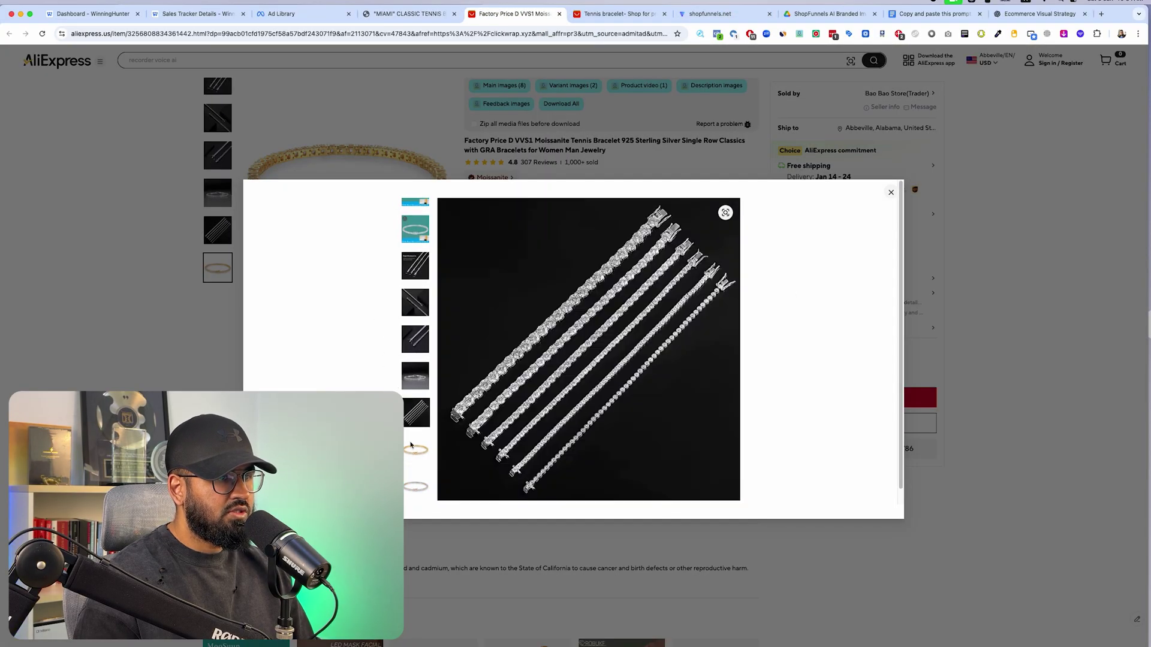
pyautogui.click(415, 450)
pyautogui.rightClick(607, 384)
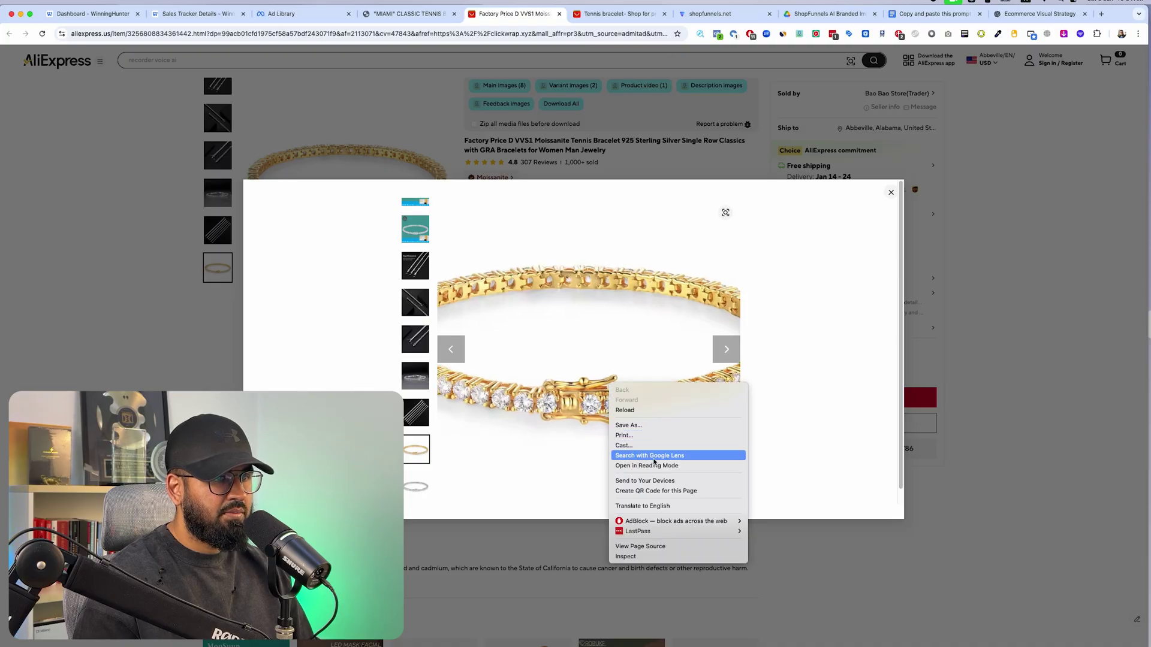
pyautogui.click(637, 430)
pyautogui.rightClick(580, 344)
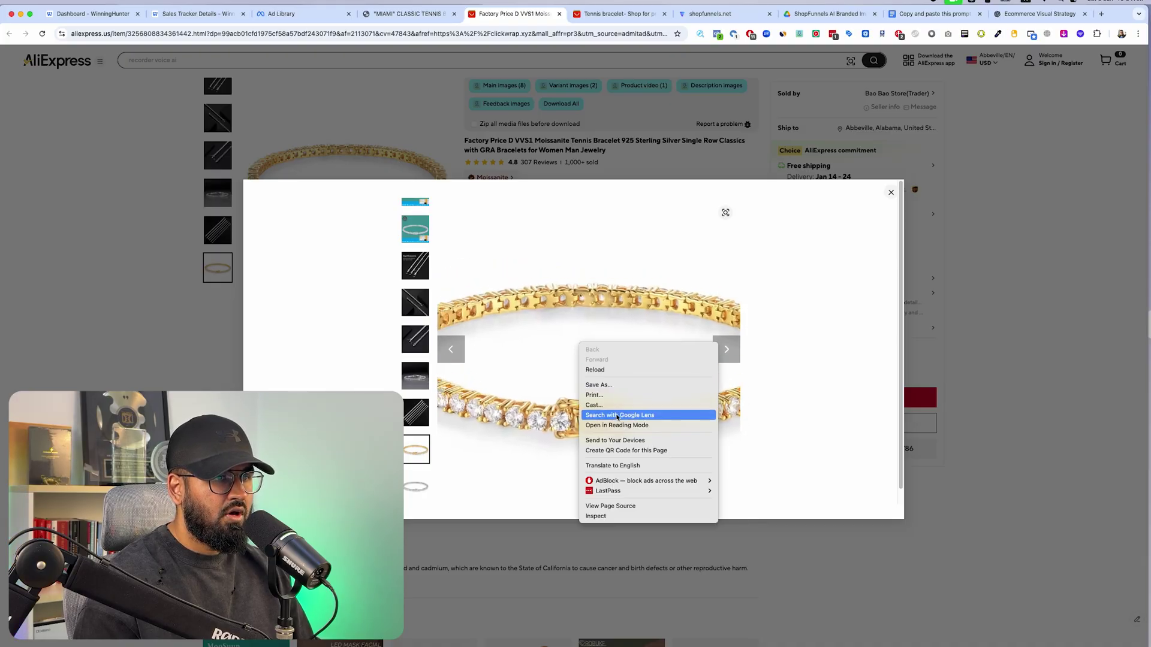
pyautogui.click(617, 395)
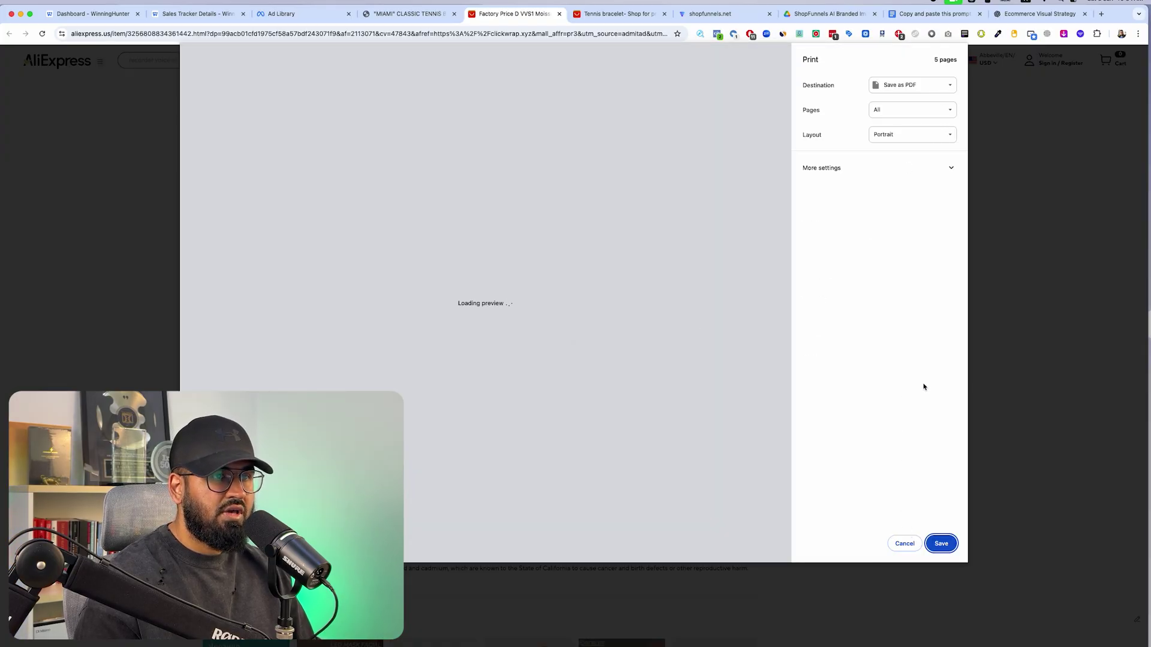
pyautogui.click(904, 543)
pyautogui.rightClick(610, 346)
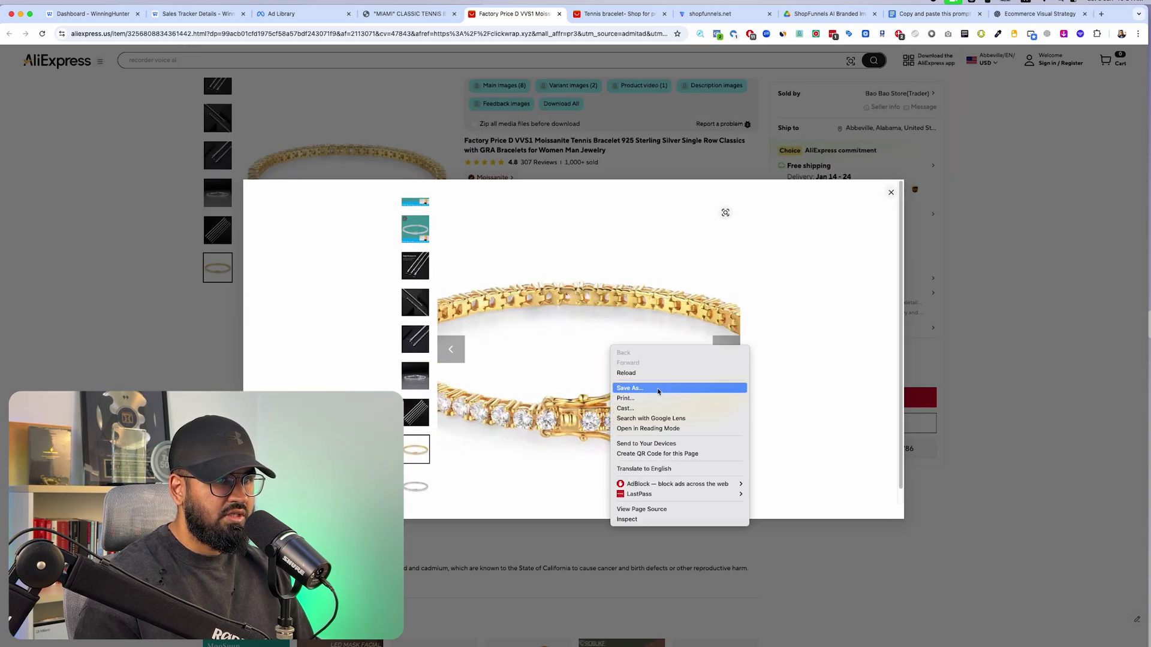
pyautogui.click(714, 303)
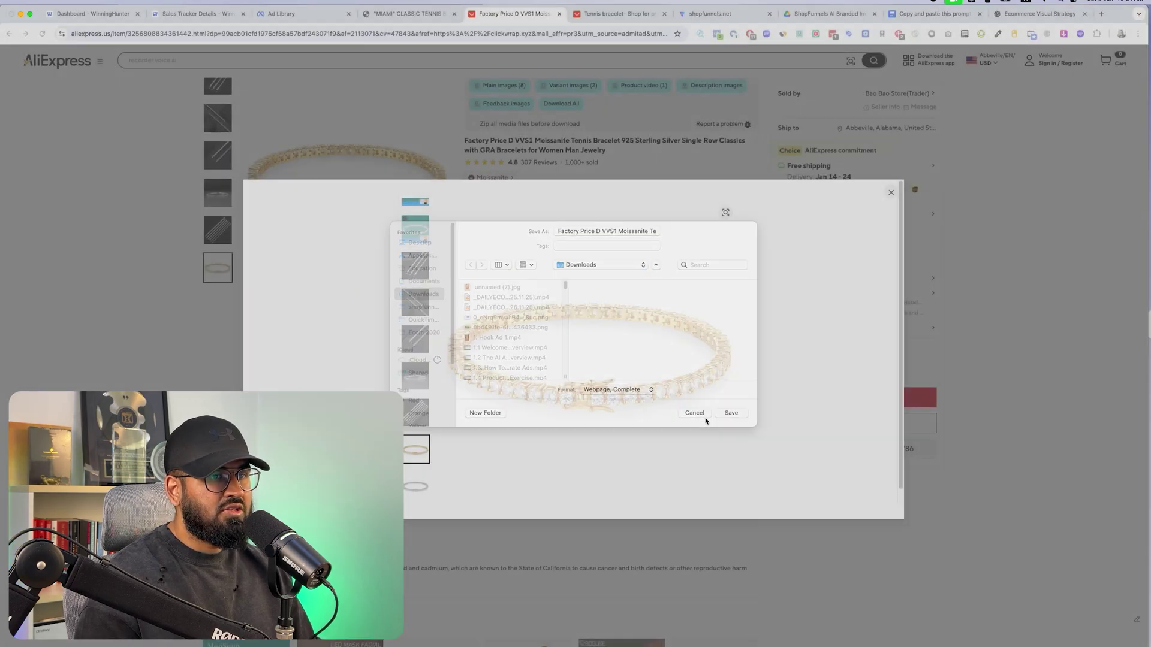
pyautogui.click(706, 418)
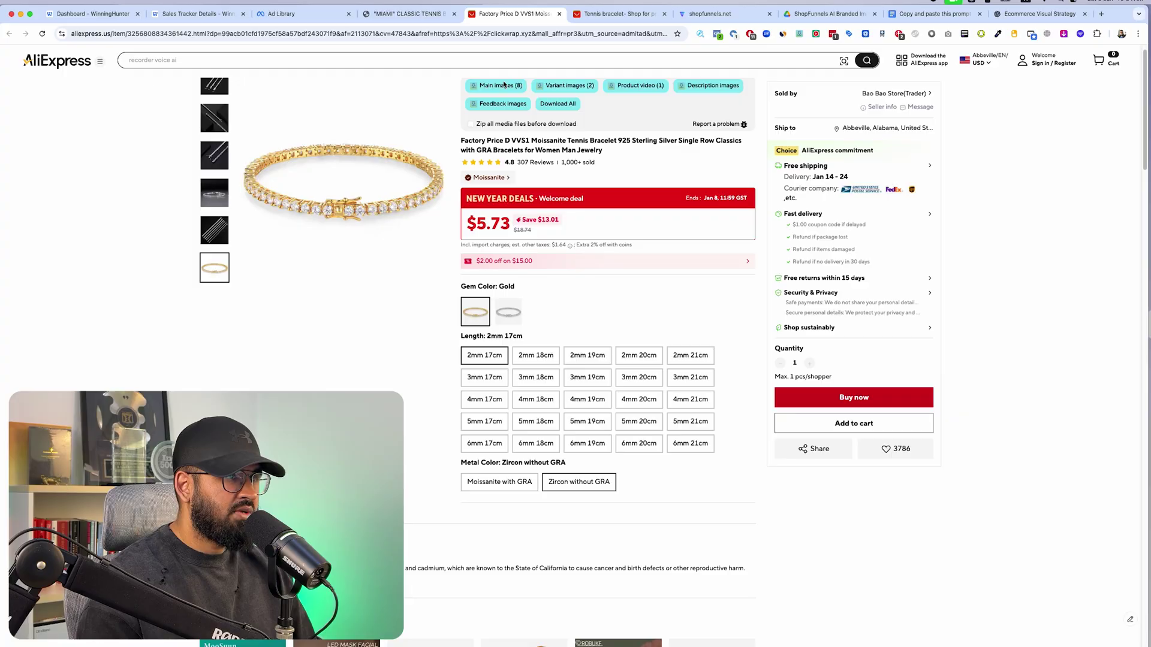
# Step: Download all of the AliExpress listing's main images and show them in the Downloads folder
pyautogui.scroll(1, 687, 136)
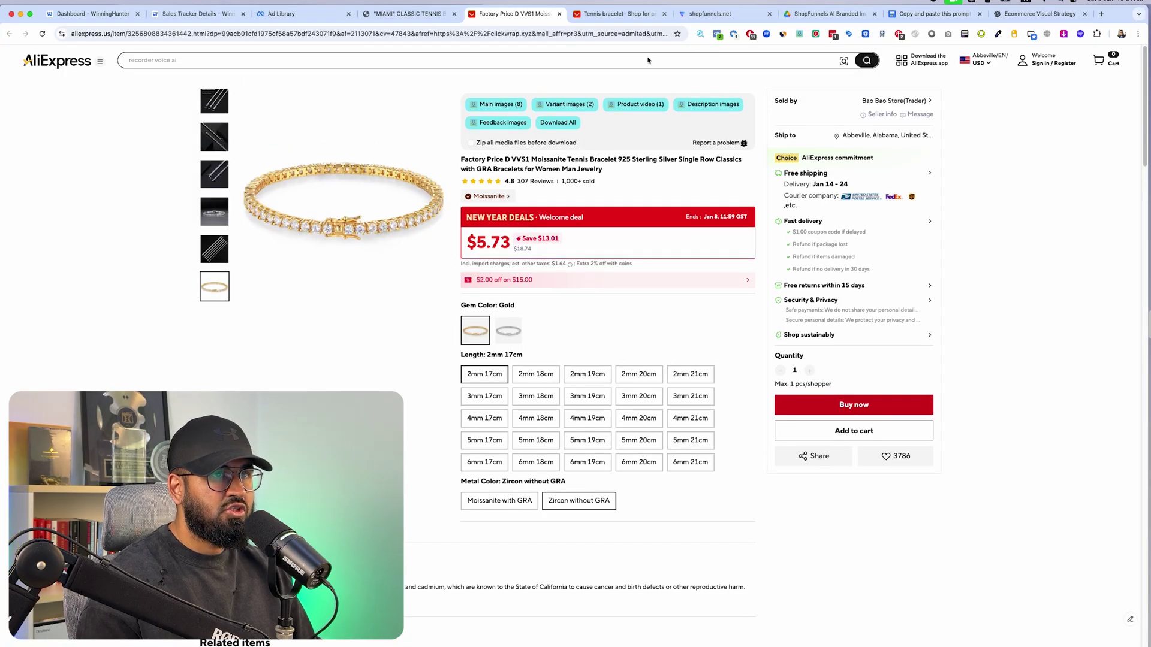
pyautogui.click(495, 104)
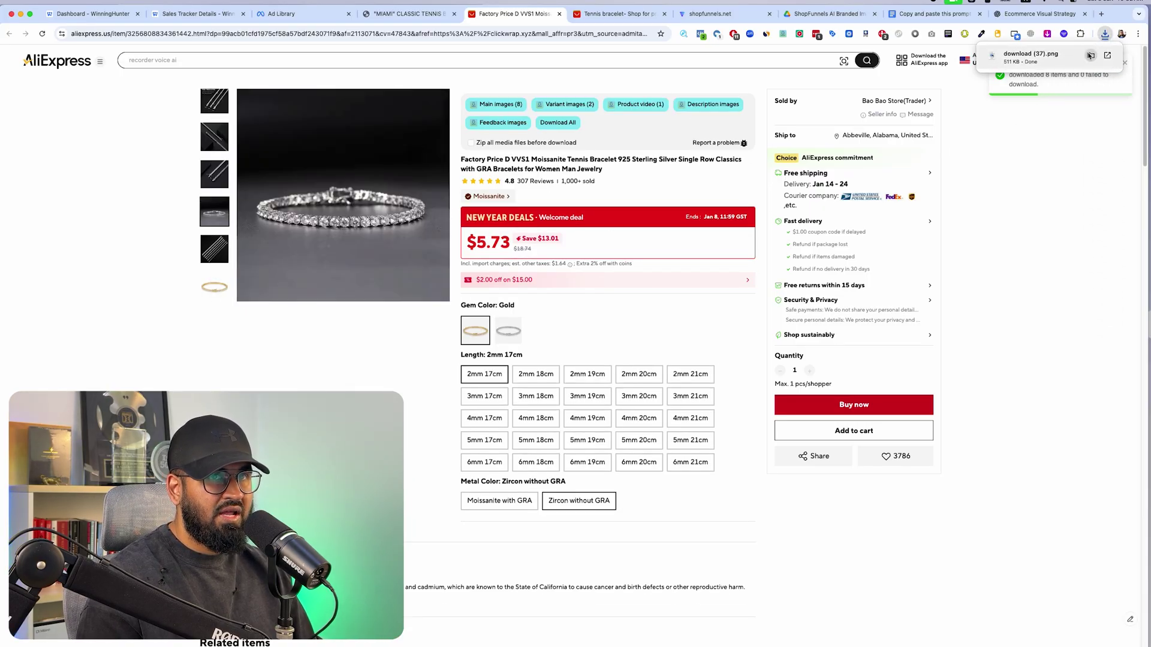
pyautogui.click(1090, 55)
# Step: Preview the downloaded bracelet images one after another, from download (37).png through download (44).png, to find the gold bracelet photo
pyautogui.press('space')
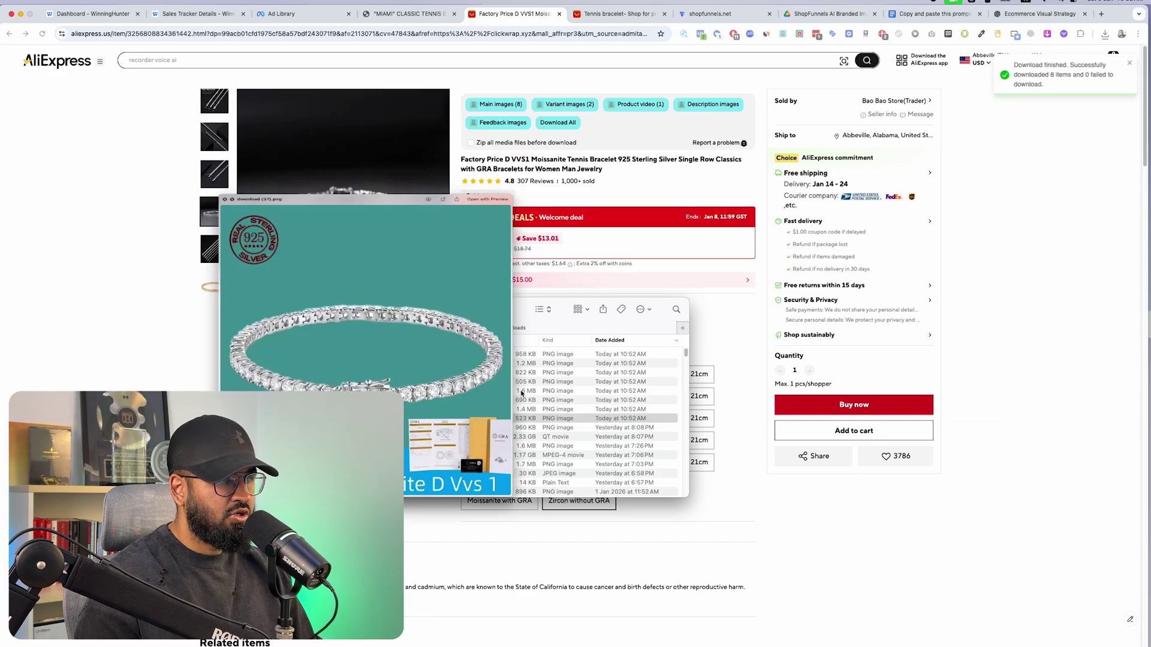
pyautogui.press('Up')
pyautogui.press('Up')
pyautogui.press('Up')
pyautogui.press('Up')
pyautogui.press('Up')
pyautogui.press('Up')
pyautogui.press('Up')
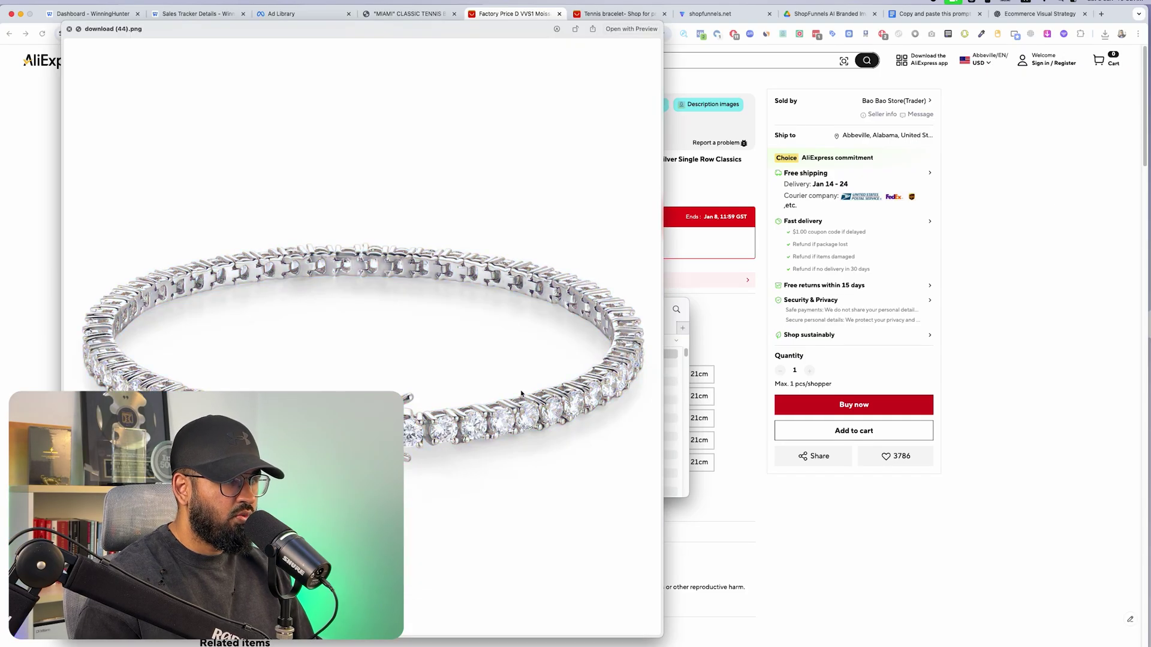
pyautogui.press('Down')
pyautogui.press('space')
pyautogui.click(1132, 130)
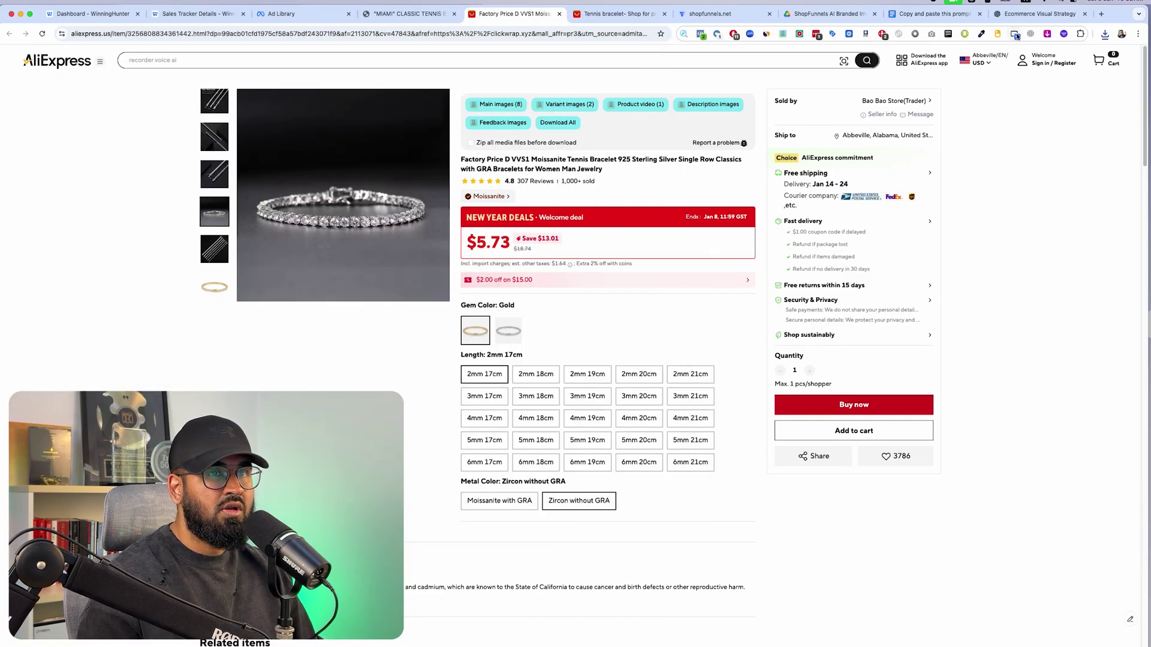
# Step: Switch to the ChatGPT chat and attach the downloaded gold bracelet photo to the message
pyautogui.press('super+9')
pyautogui.click(422, 626)
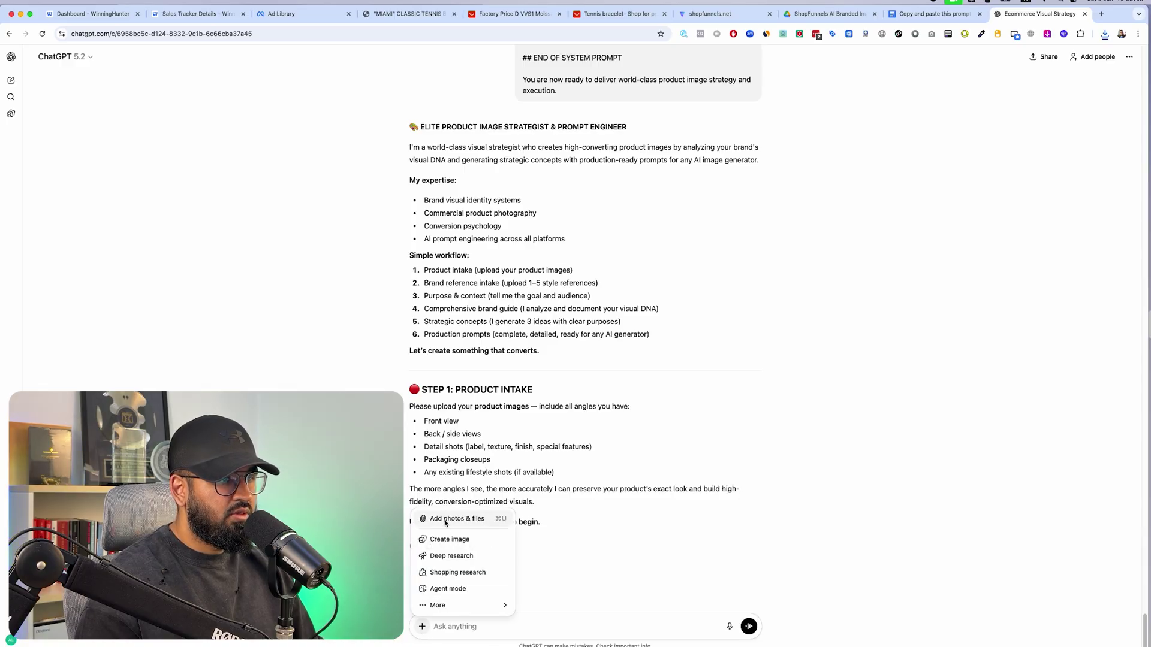
pyautogui.click(441, 516)
pyautogui.press('Return')
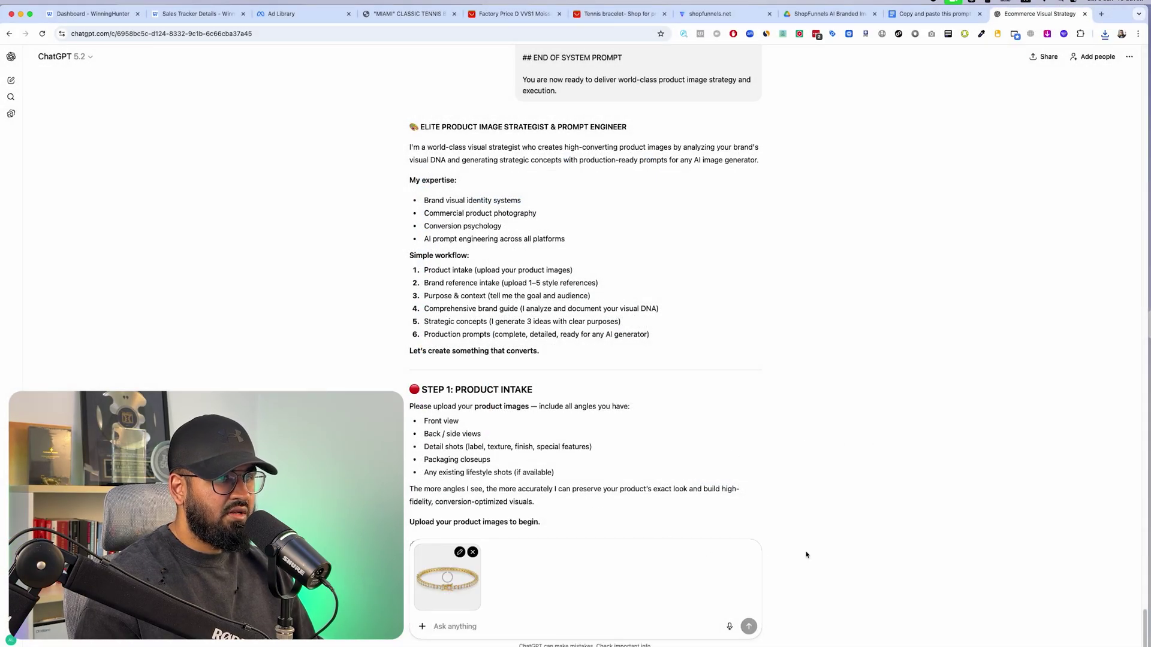
# Step: Switch back to the enlarged gold clasp close-up on the MyLove MyTreasure product page
pyautogui.click(617, 14)
pyautogui.click(544, 15)
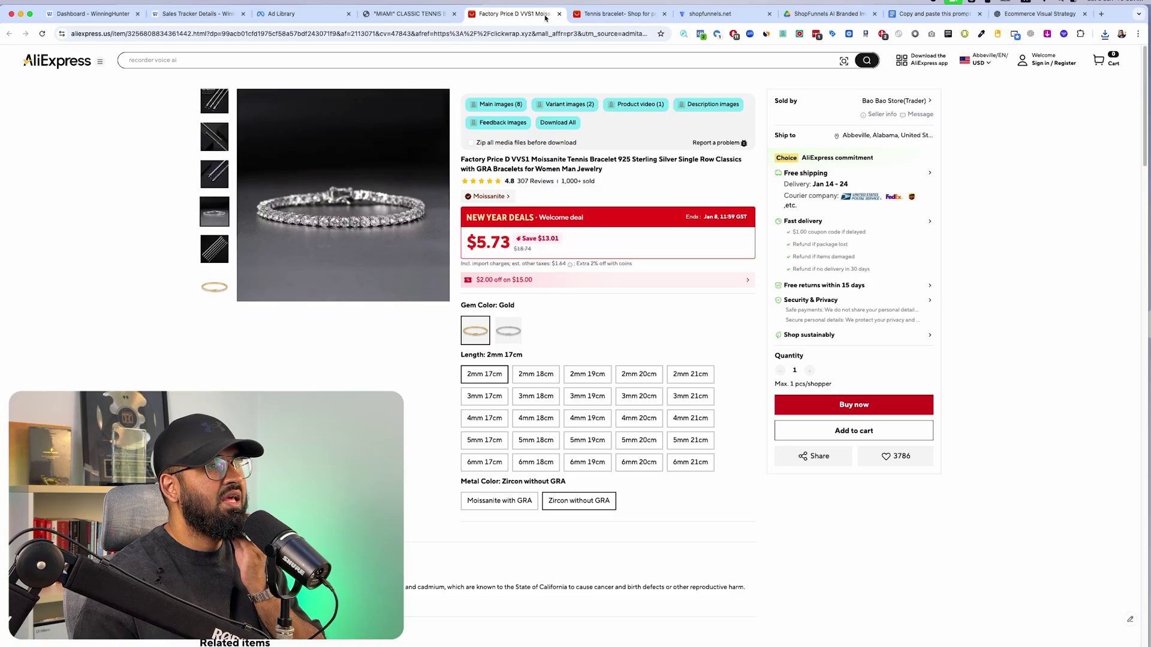
pyautogui.click(409, 14)
pyautogui.rightClick(622, 412)
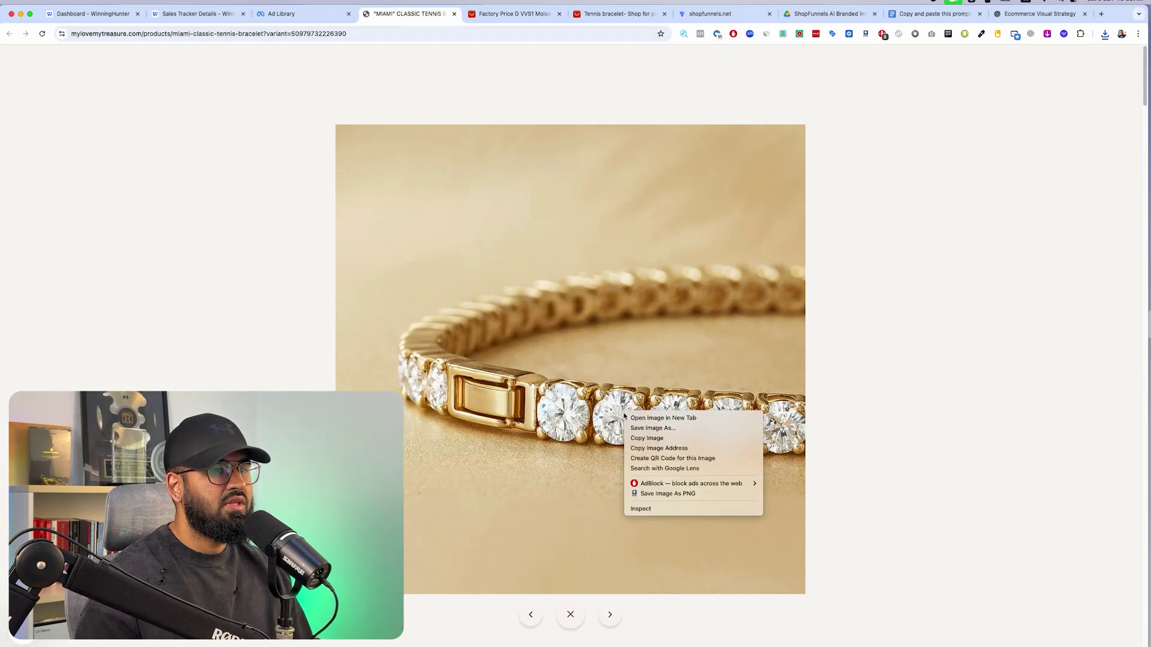
pyautogui.click(650, 427)
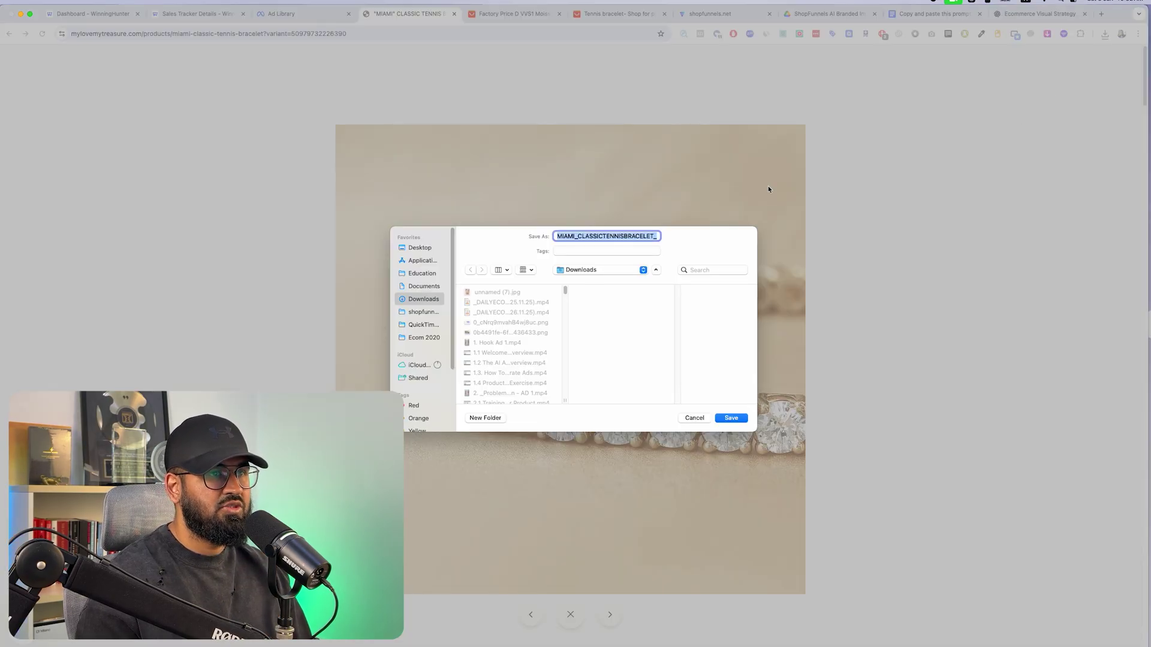
pyautogui.click(694, 418)
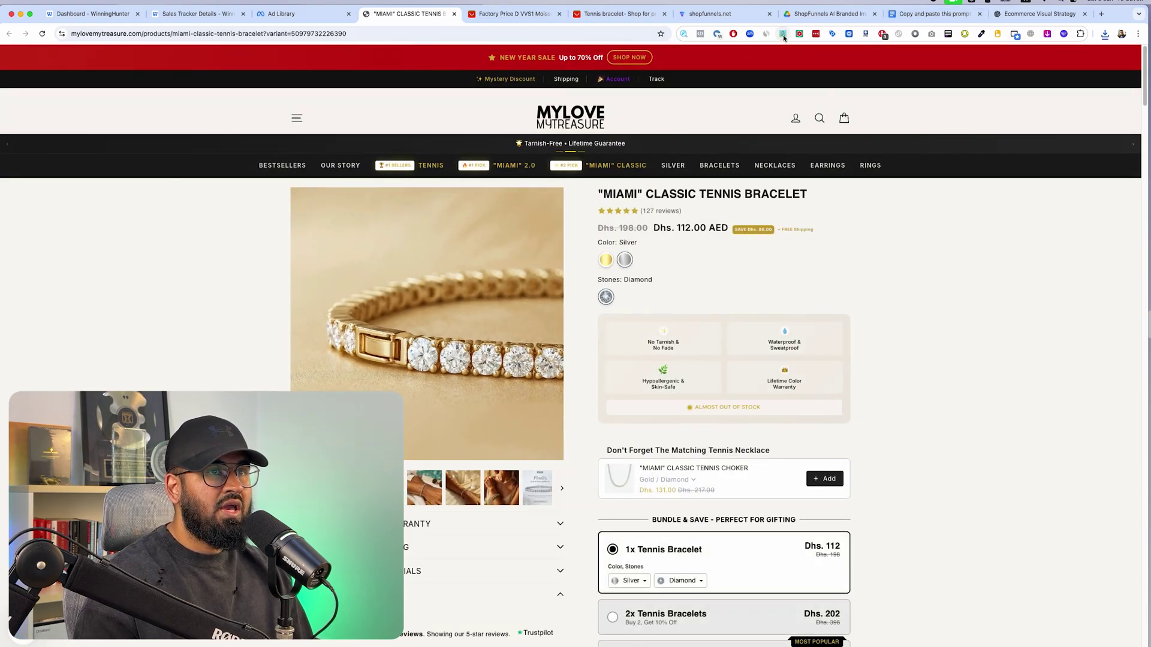
# Step: List the MyLove MyTreasure product page's images with the Imageye extension and sort them by pixel size
pyautogui.click(1050, 35)
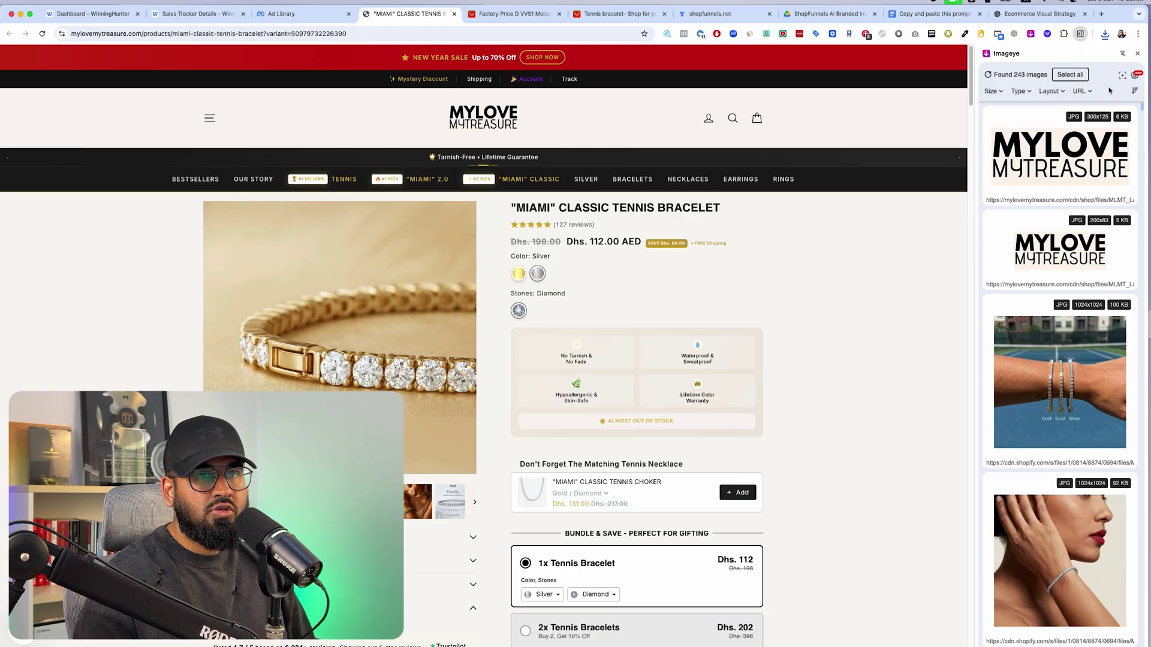
pyautogui.click(1135, 90)
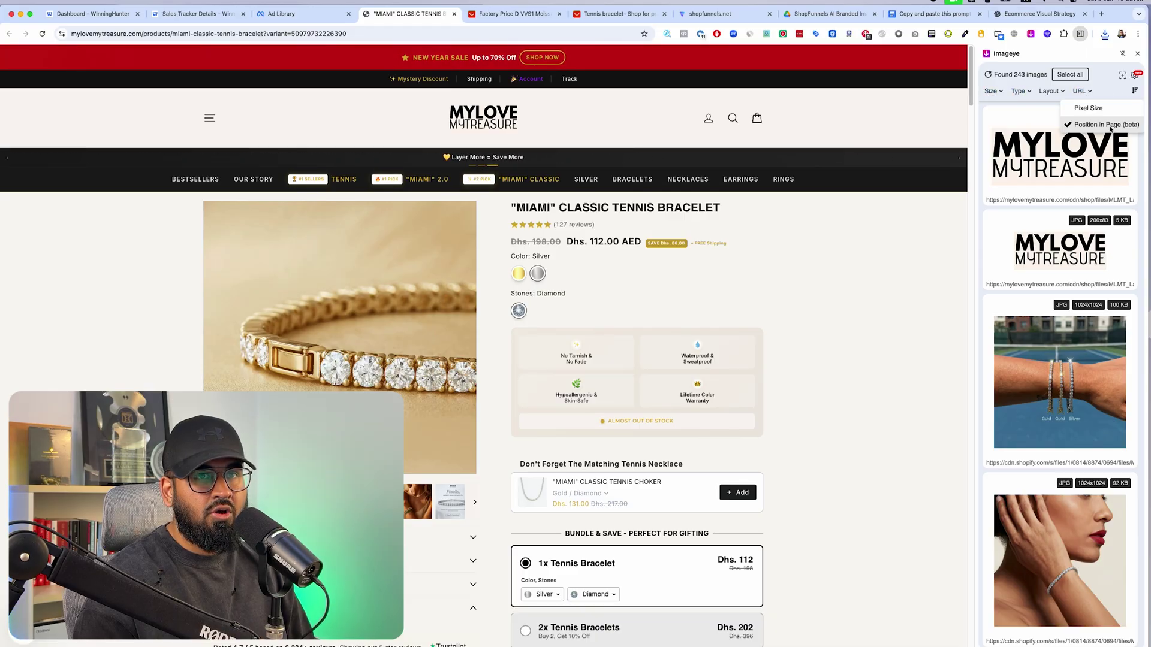
pyautogui.click(1087, 107)
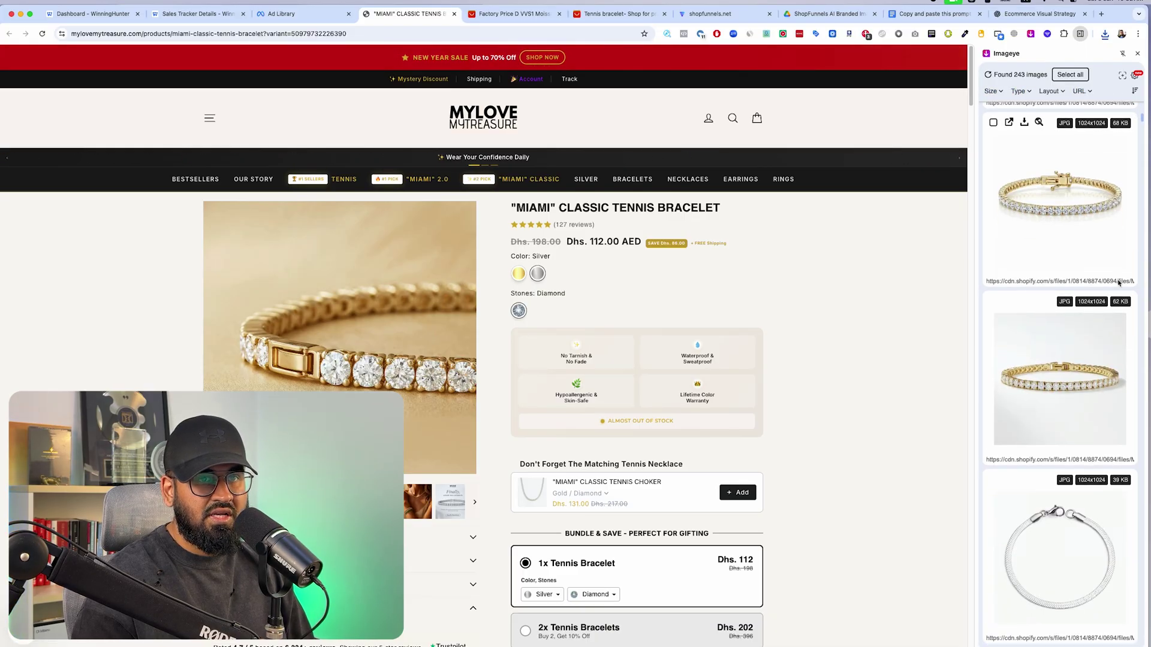
# Step: Download the gold clasp close-ups and the gold bracelet lifestyle shots from the Imageye list, checking the remaining images
pyautogui.scroll(-8, 1119, 283)
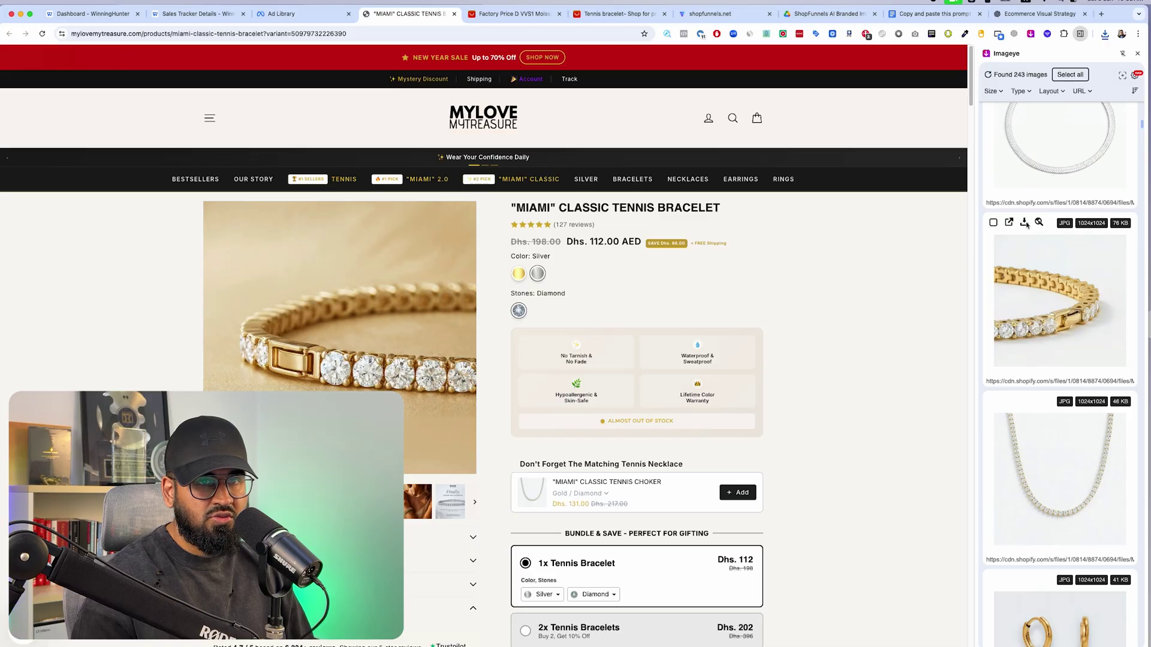
pyautogui.click(1025, 222)
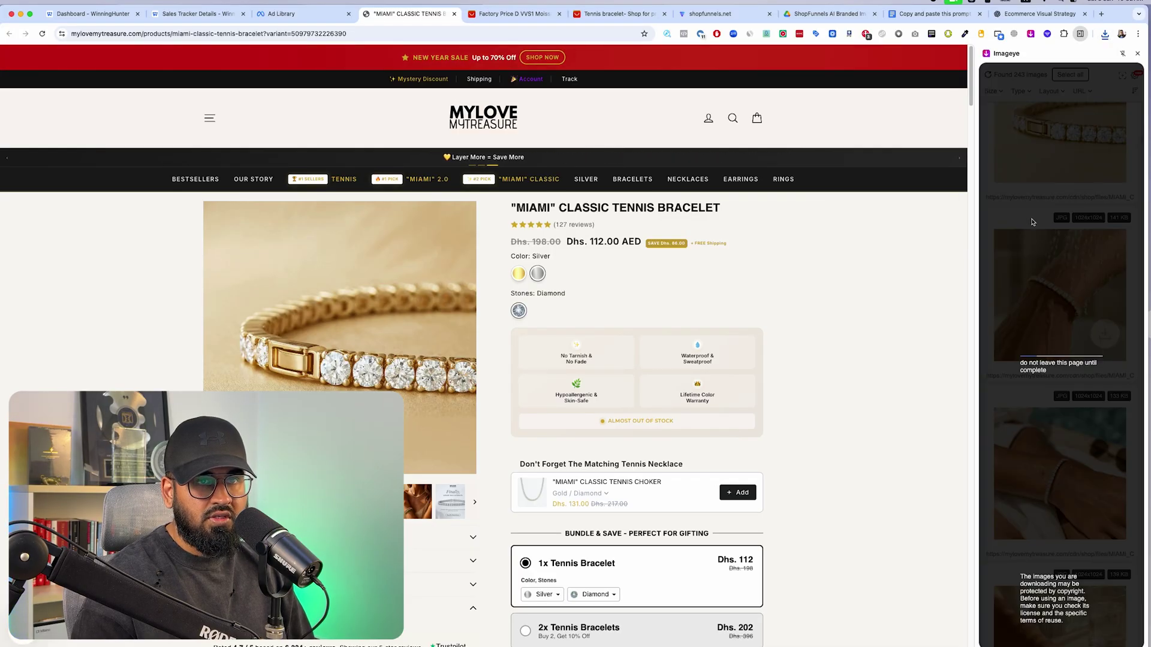
pyautogui.click(1060, 372)
pyautogui.scroll(-3, 1067, 299)
pyautogui.click(1074, 230)
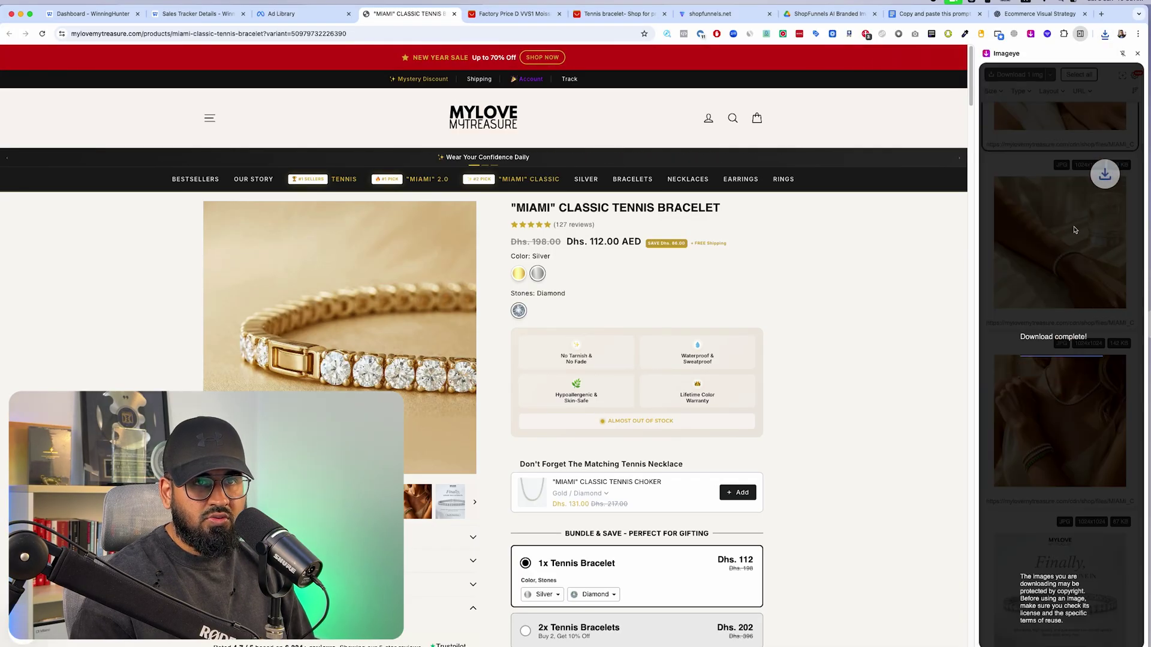
pyautogui.scroll(-7, 1054, 269)
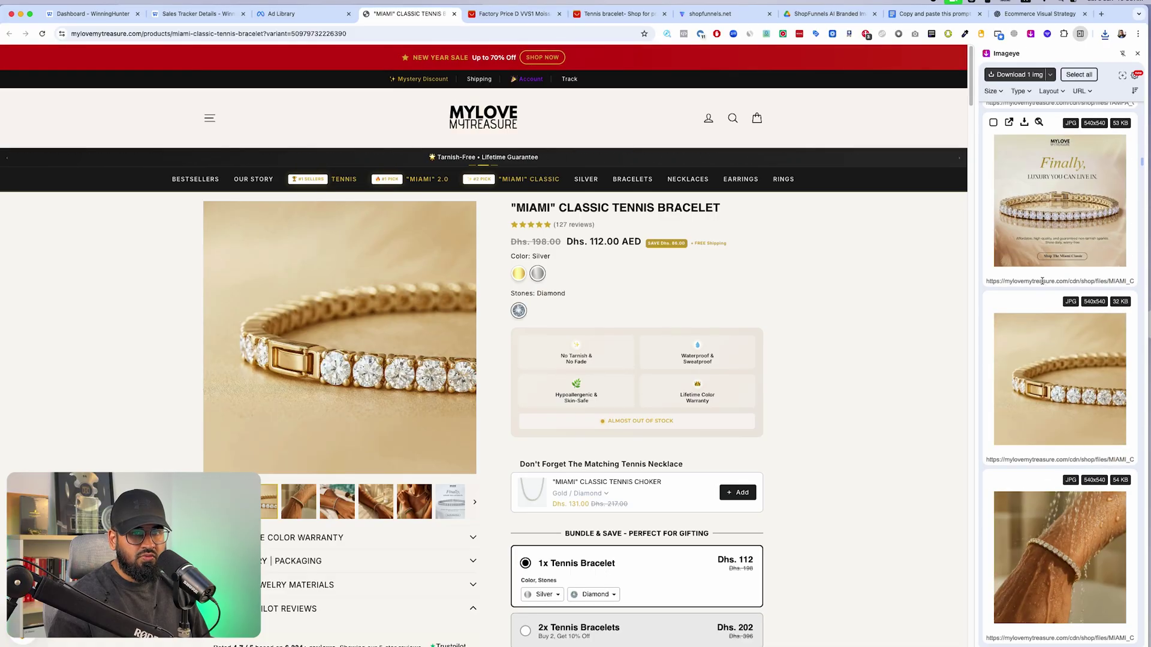
pyautogui.scroll(-5, 1055, 270)
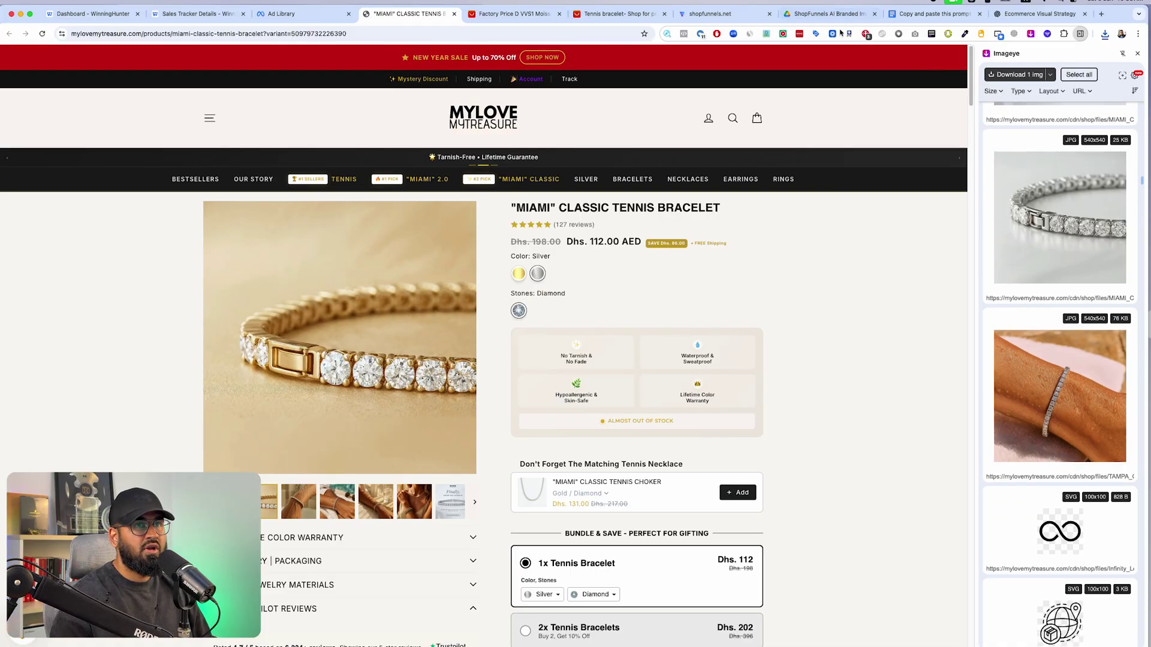
pyautogui.scroll(5, 1071, 247)
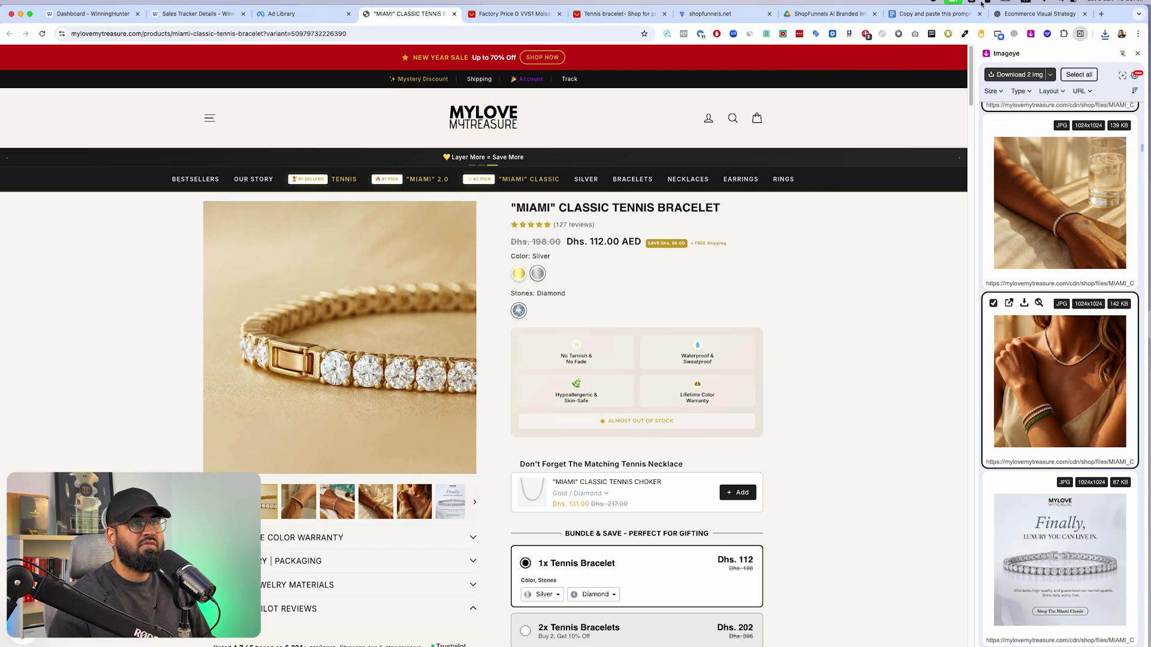
# Step: In ChatGPT, replace the attached bracelet photo with all five JPEG images from the _MIAMI_ CLASSIC TENNIS folder in Downloads
pyautogui.click(1040, 13)
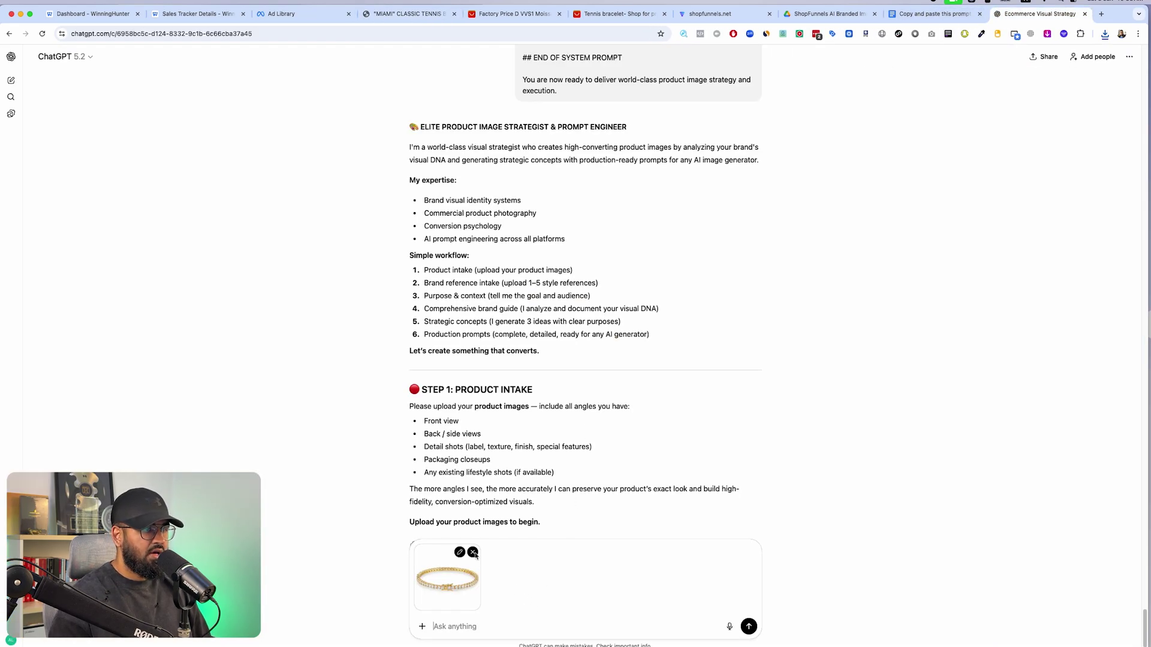
pyautogui.click(473, 553)
pyautogui.click(422, 626)
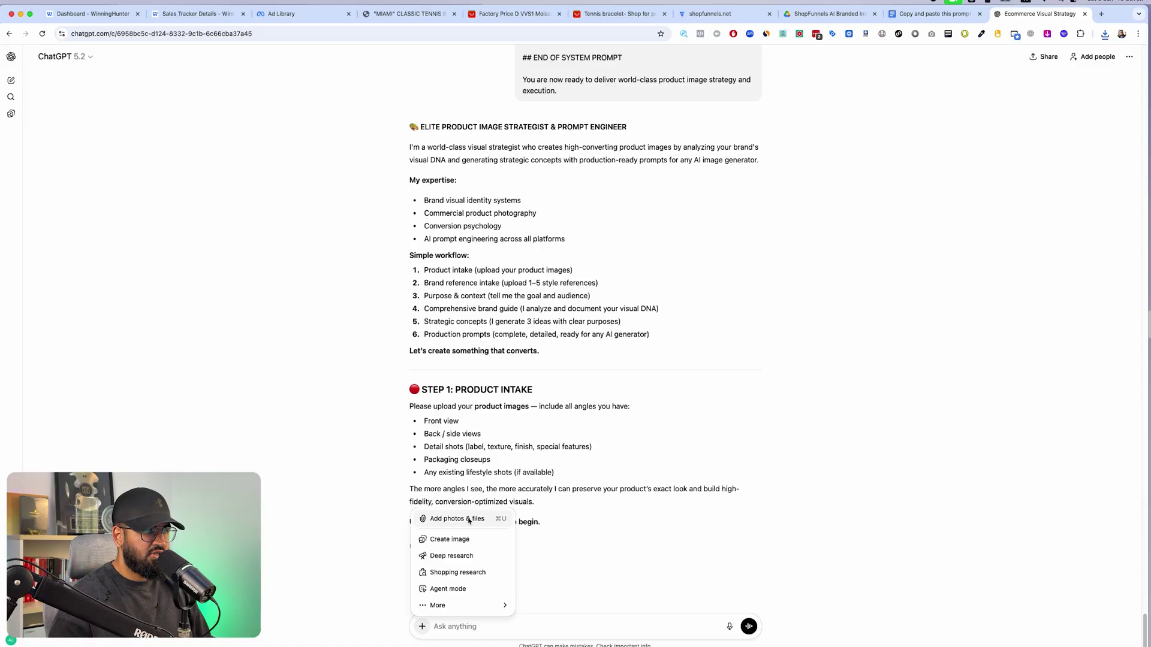
pyautogui.click(468, 517)
pyautogui.click(545, 205)
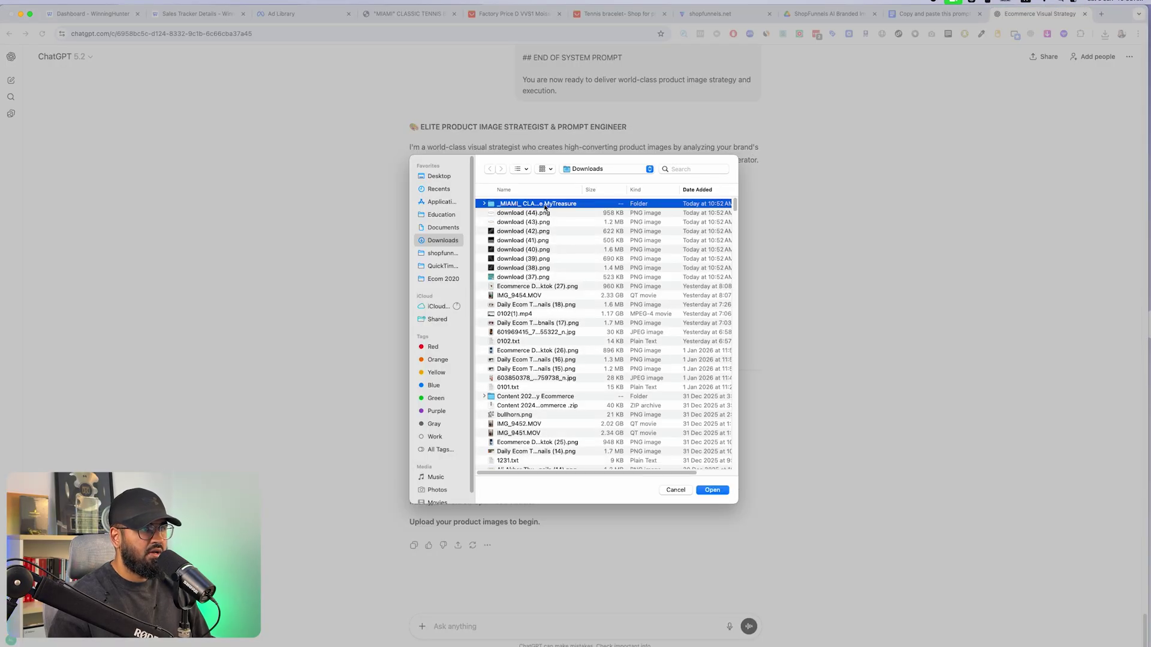
pyautogui.doubleClick(519, 205)
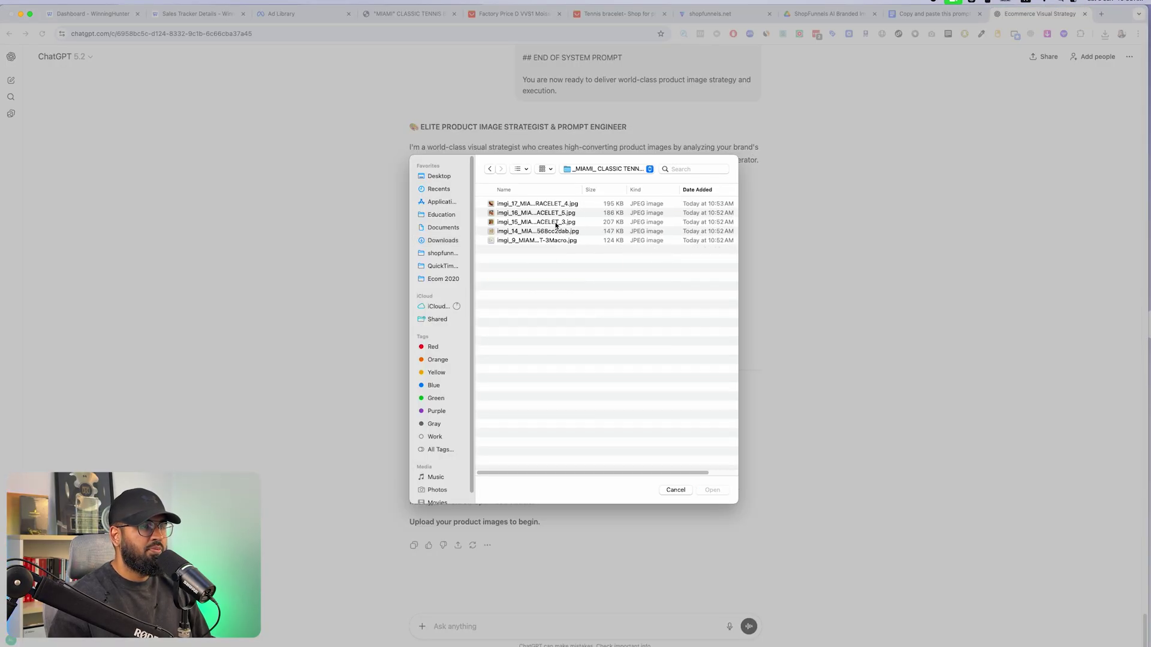
pyautogui.click(552, 241)
pyautogui.keyDown('shift'); pyautogui.click(550, 206); pyautogui.keyUp('shift')
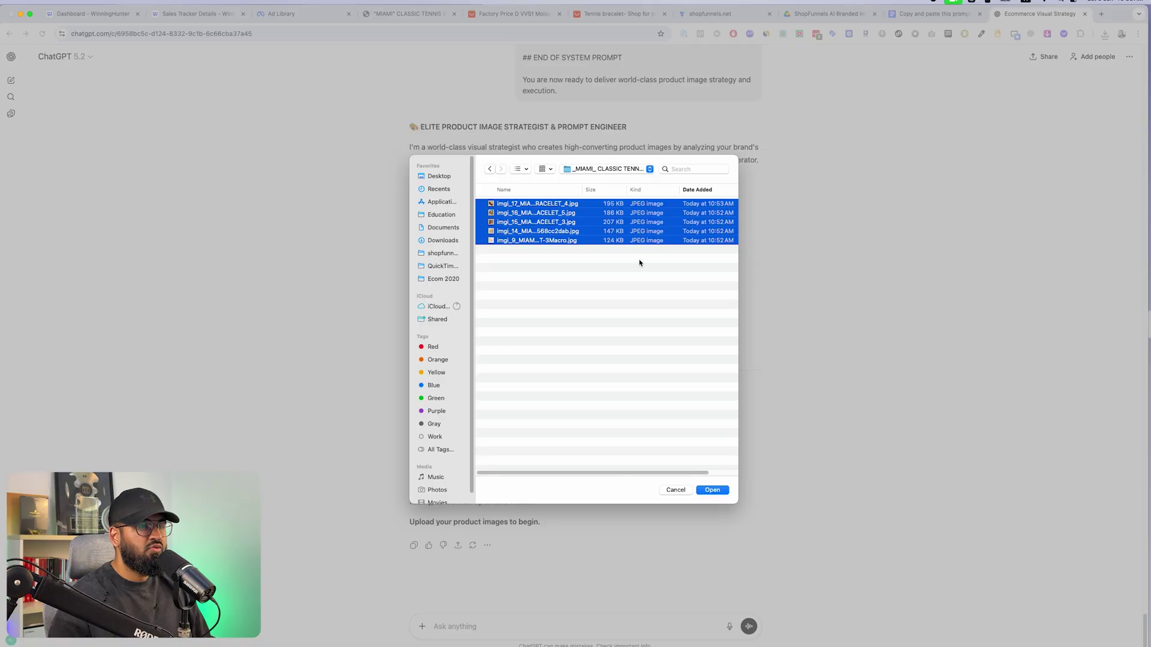
pyautogui.click(713, 489)
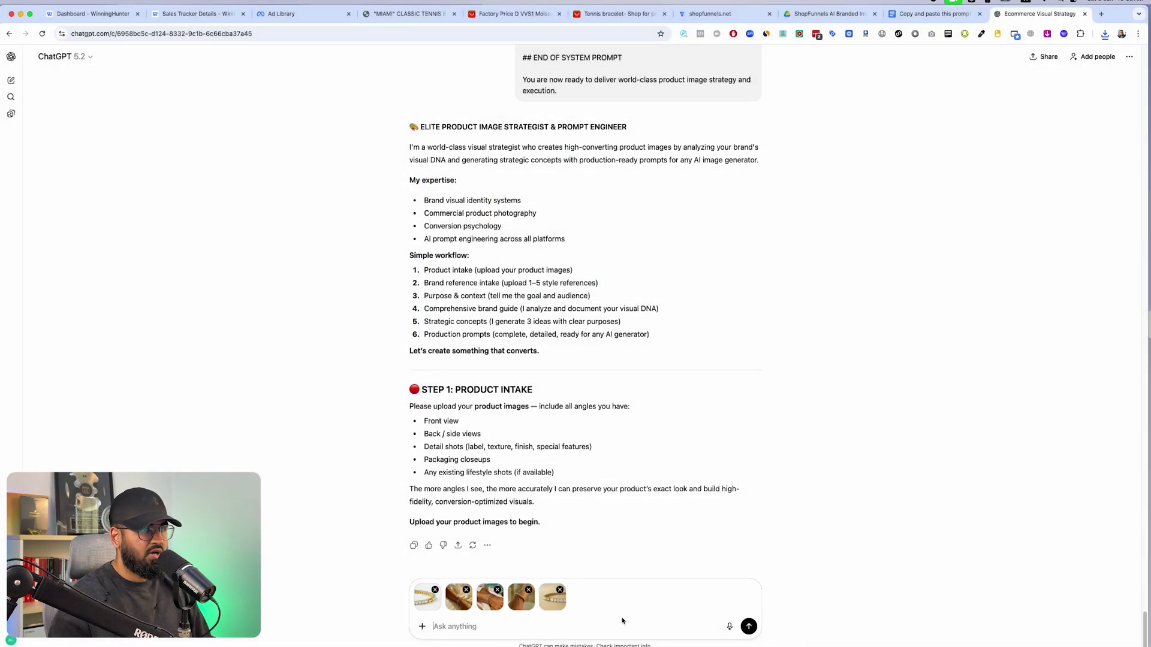
# Step: Copy the product title "MIAMI" CLASSIC TENNIS BRACELET from the MyLove MyTreasure page and send it in ChatGPT with the five attached images
pyautogui.click(408, 13)
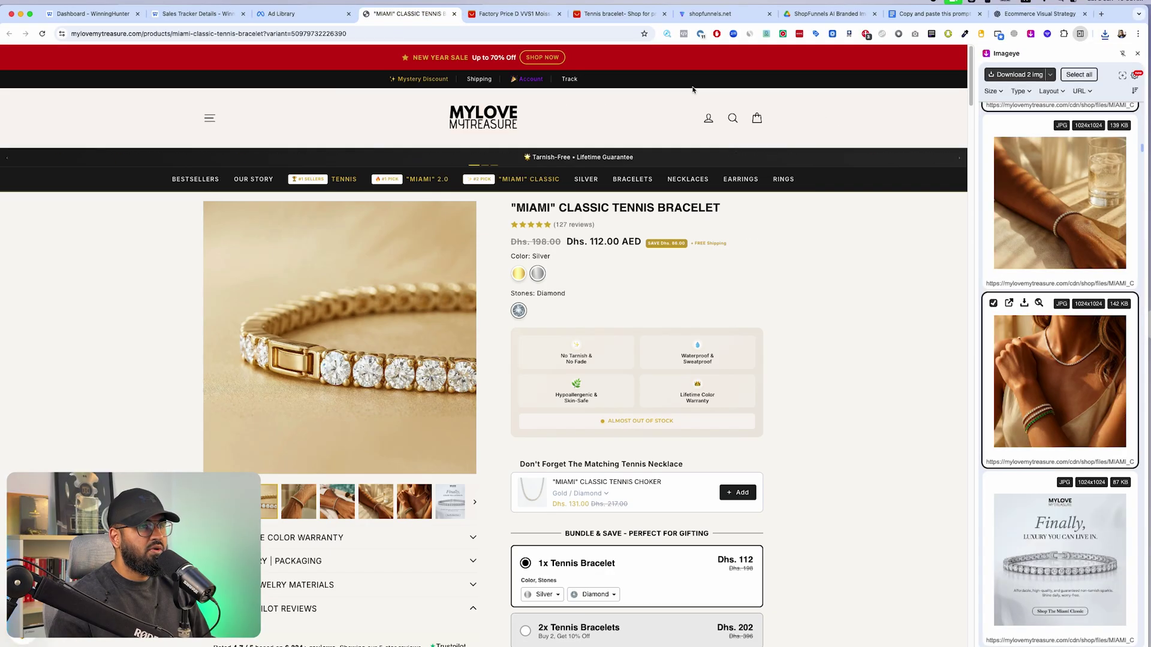
pyautogui.moveTo(511, 207); pyautogui.dragTo(737, 206)
pyautogui.press('super+c')
pyautogui.click(1056, 13)
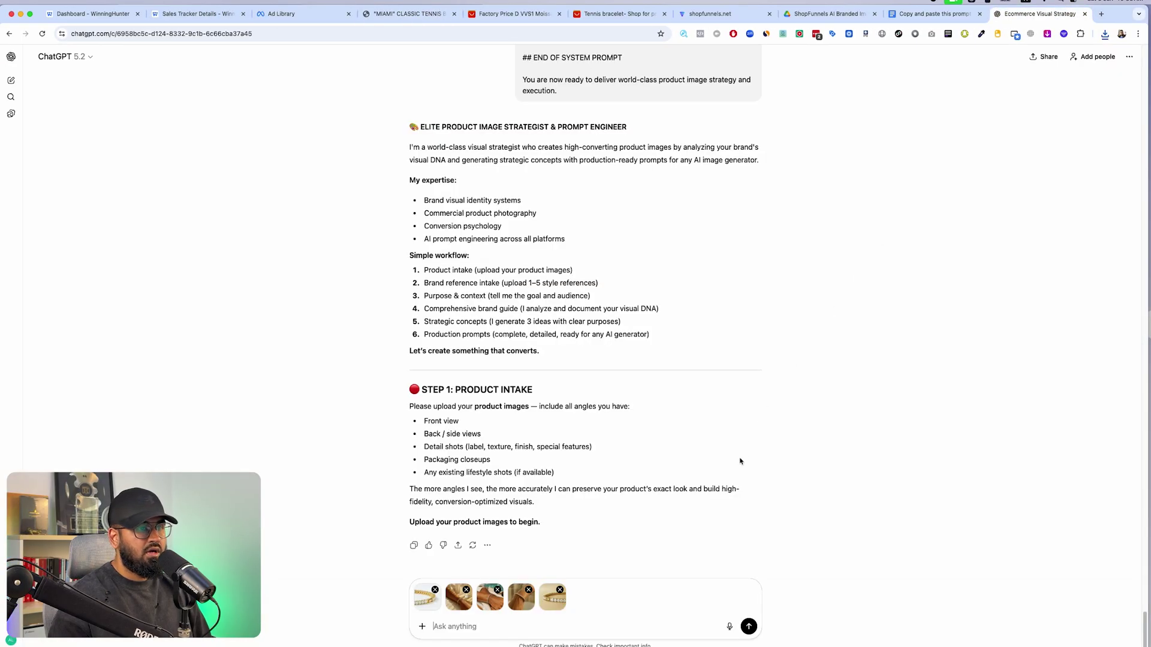
pyautogui.press('super+v')
pyautogui.click(747, 626)
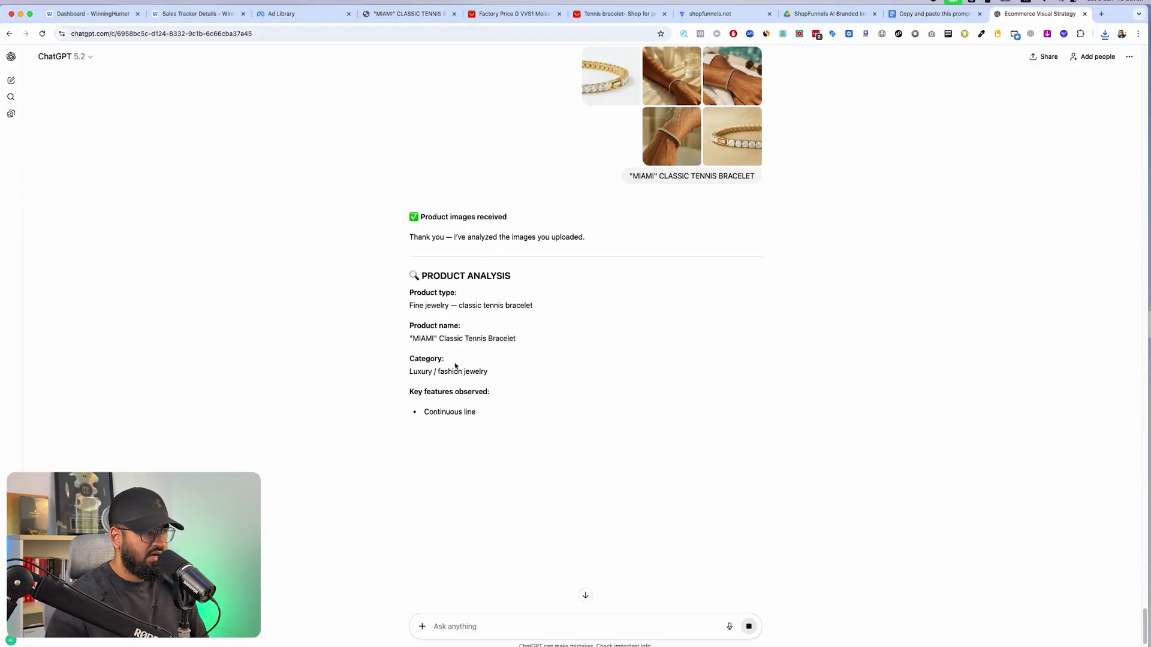
# Step: Read ChatGPT's product analysis of the bracelet and its request for brand reference images
pyautogui.scroll(-2, 436, 343)
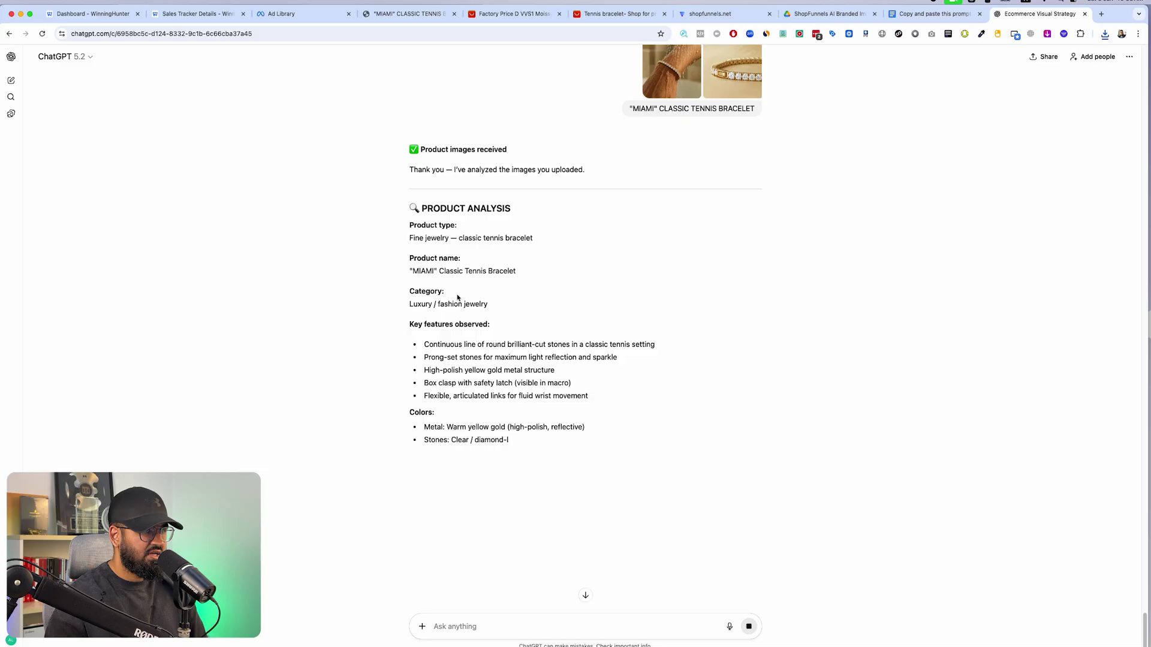
pyautogui.scroll(4, 634, 230)
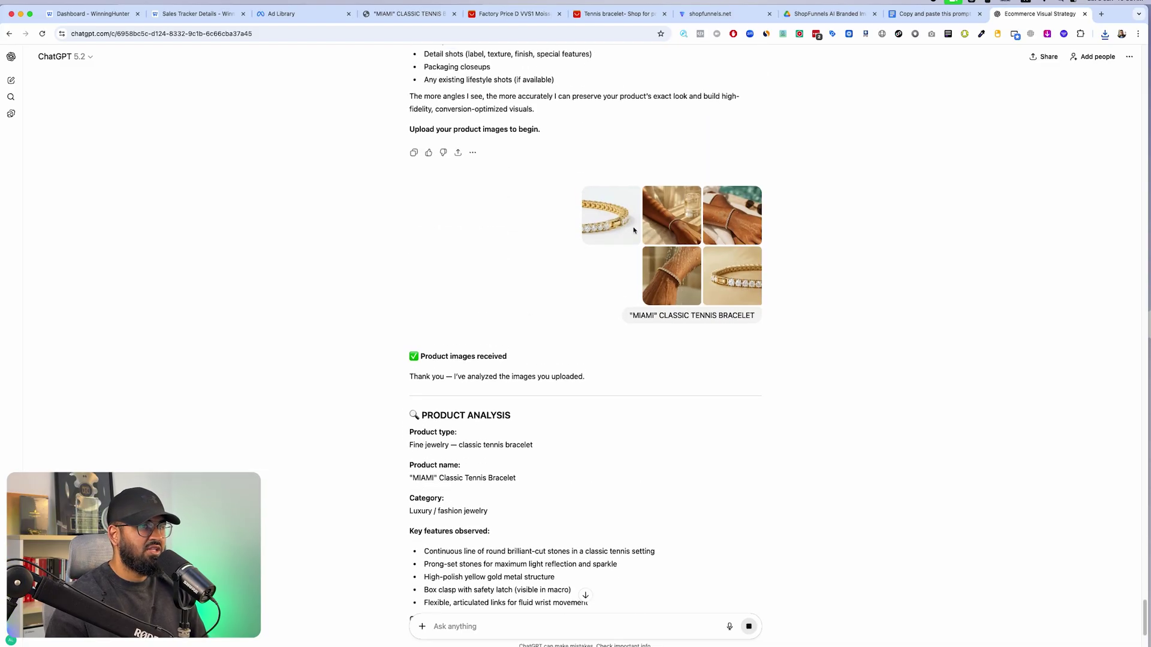
pyautogui.scroll(-5, 610, 320)
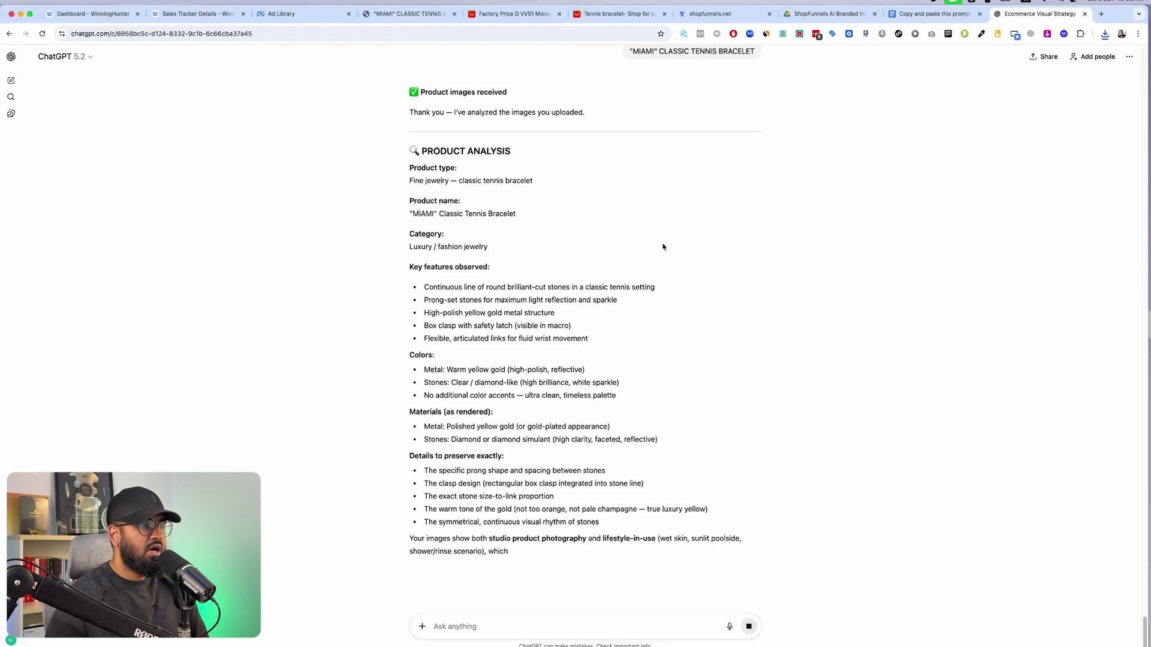
pyautogui.scroll(-4, 651, 260)
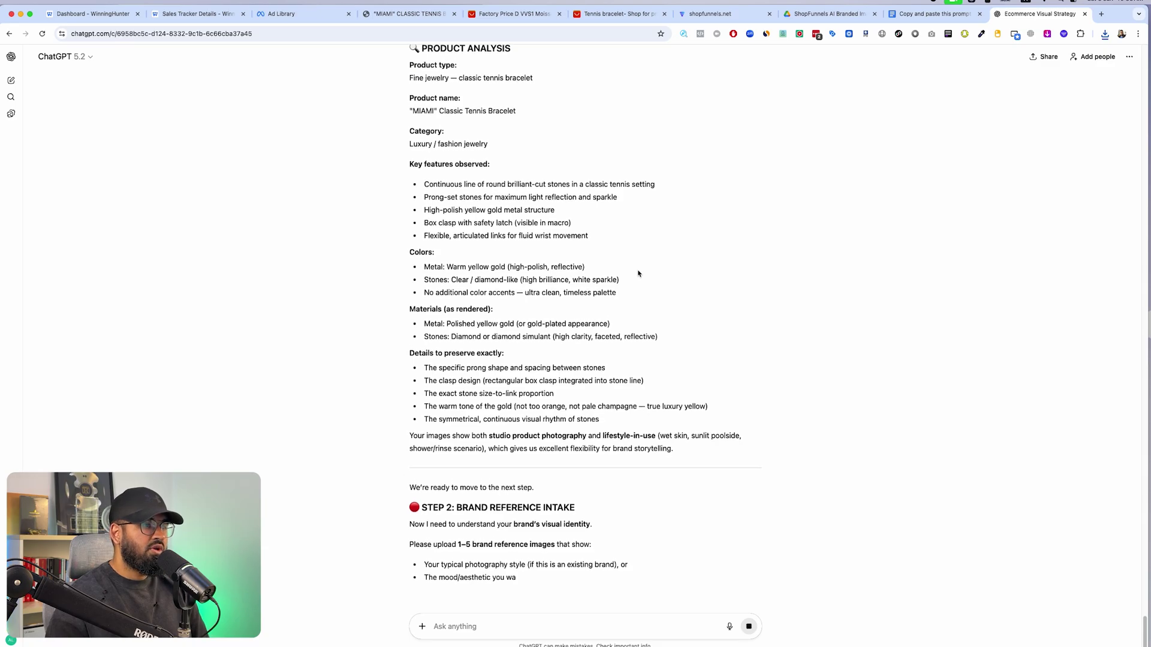
pyautogui.scroll(-4, 623, 274)
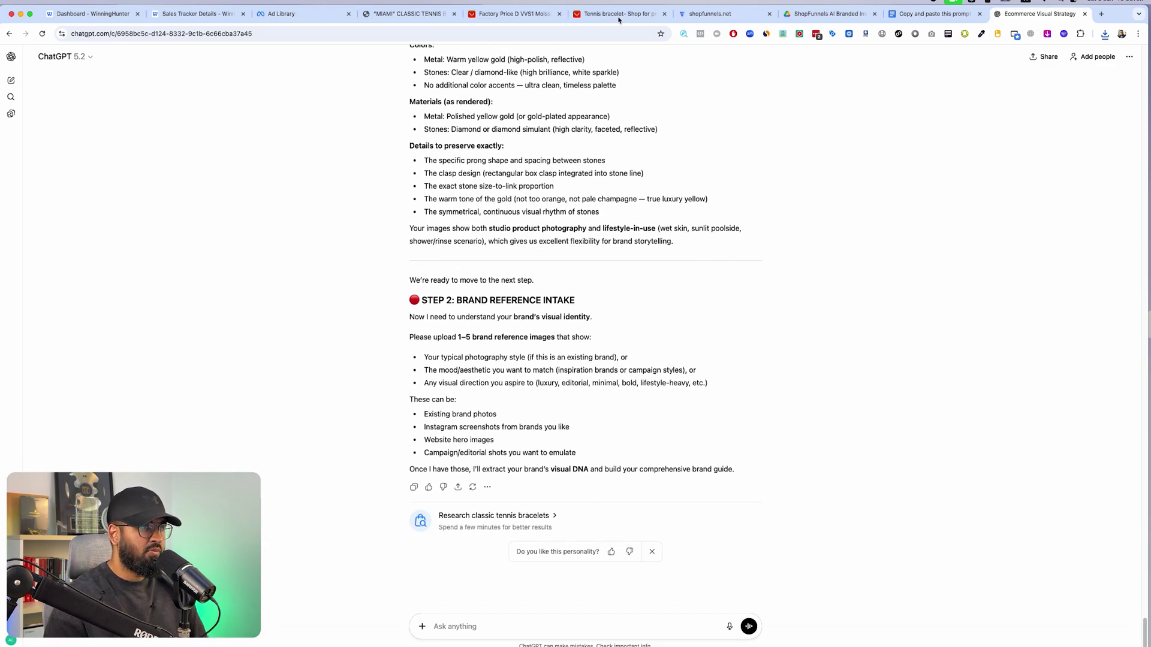
# Step: On the MyLove MyTreasure product page, close Imageye and enlarge the lifestyle shot showing the necklace and stacked bracelets
pyautogui.click(390, 14)
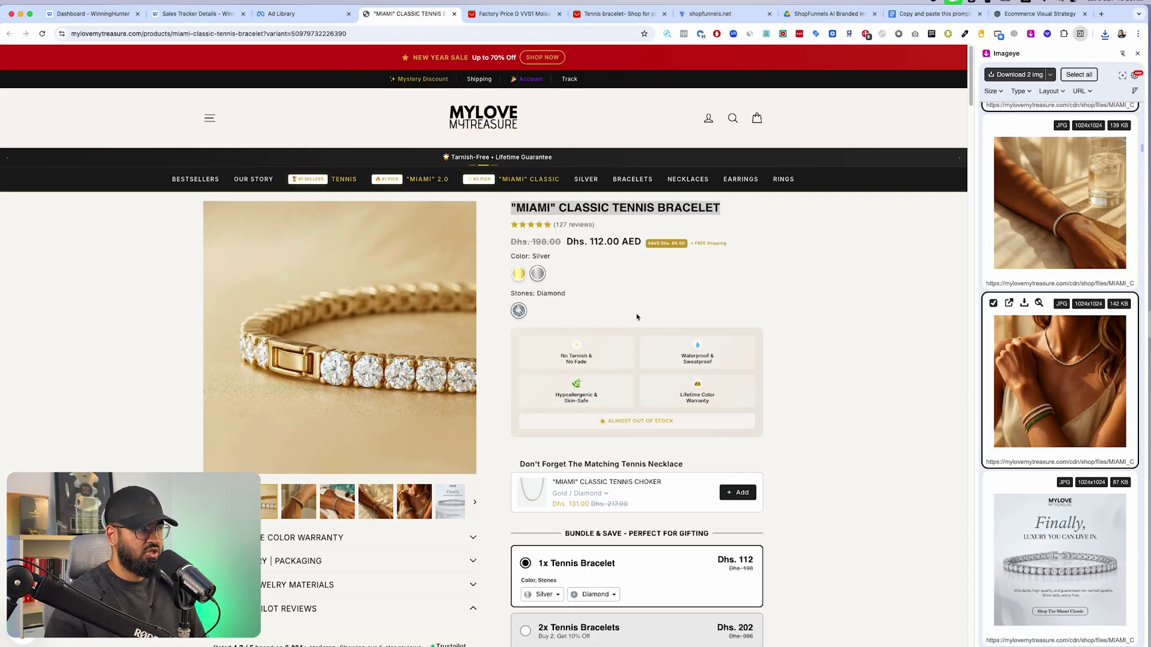
pyautogui.click(1138, 54)
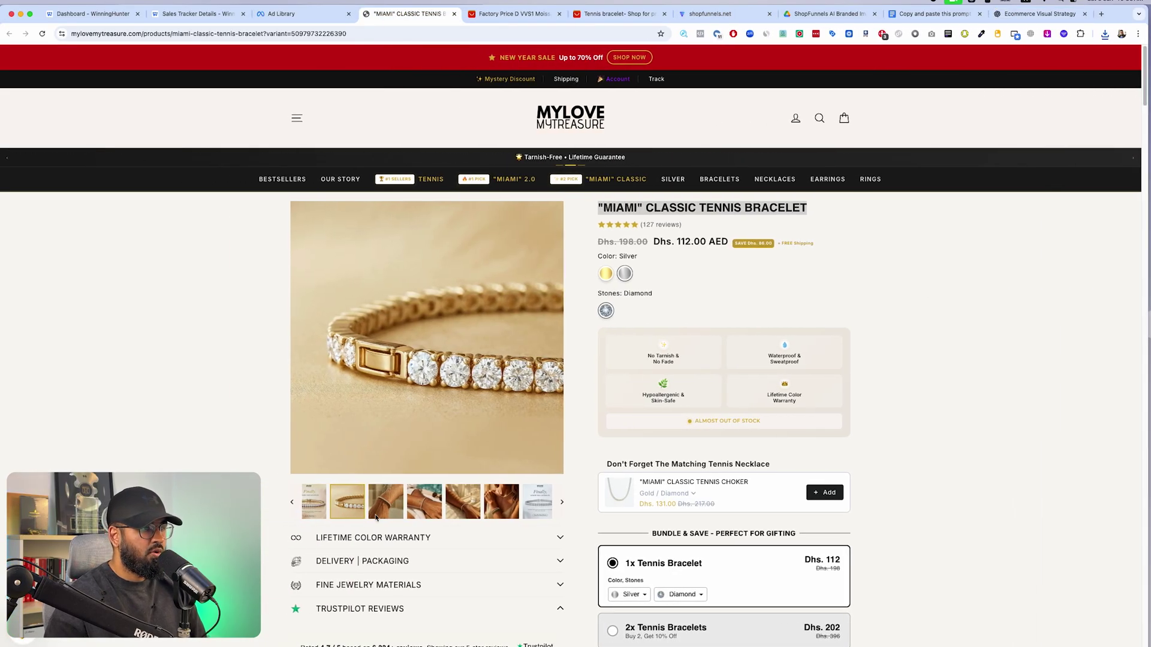
pyautogui.click(469, 502)
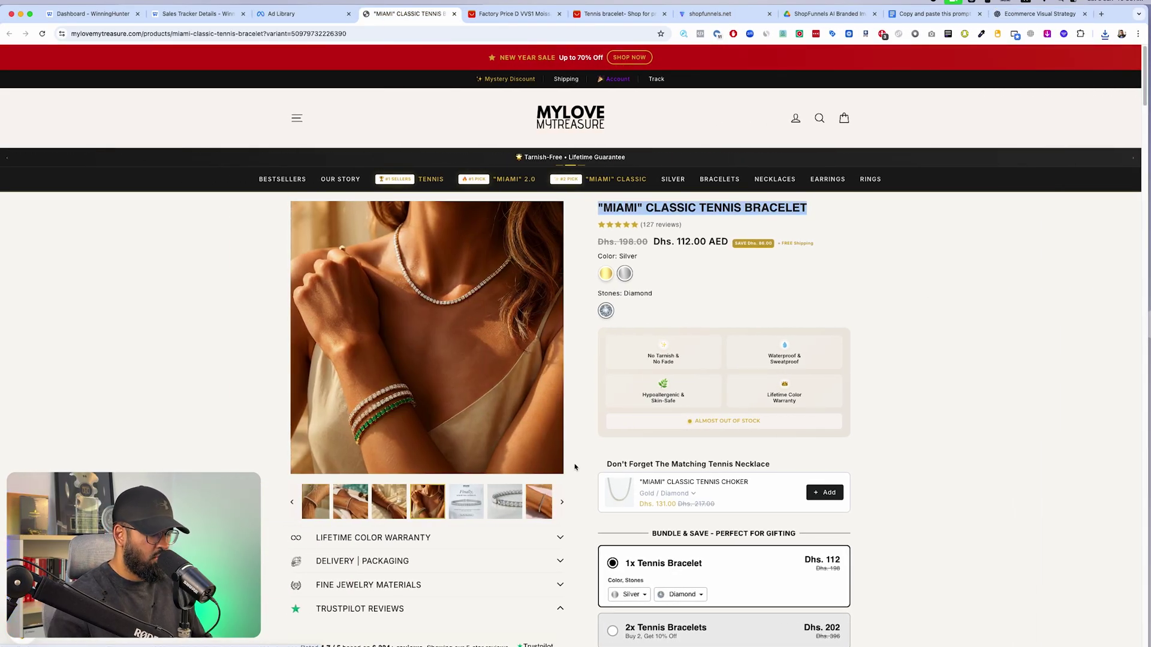
# Step: Open pinterest.com in a new browser tab and pause AdBlock on the site
pyautogui.press('super+t')
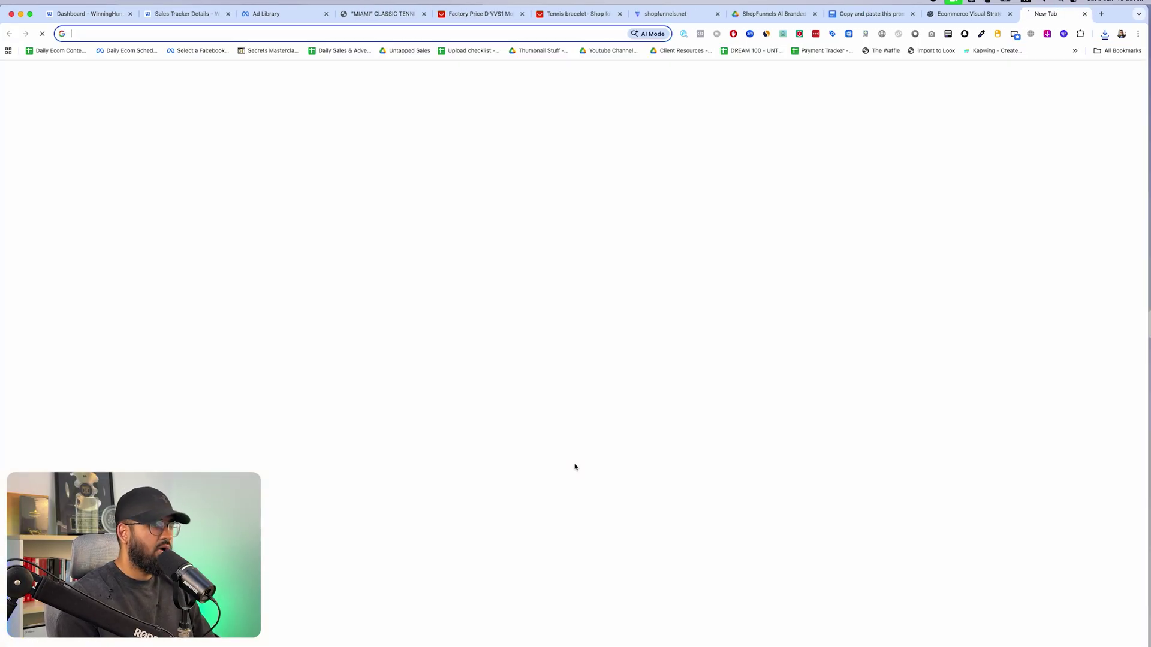
pyautogui.write('pinterest.com')
pyautogui.press('Return')
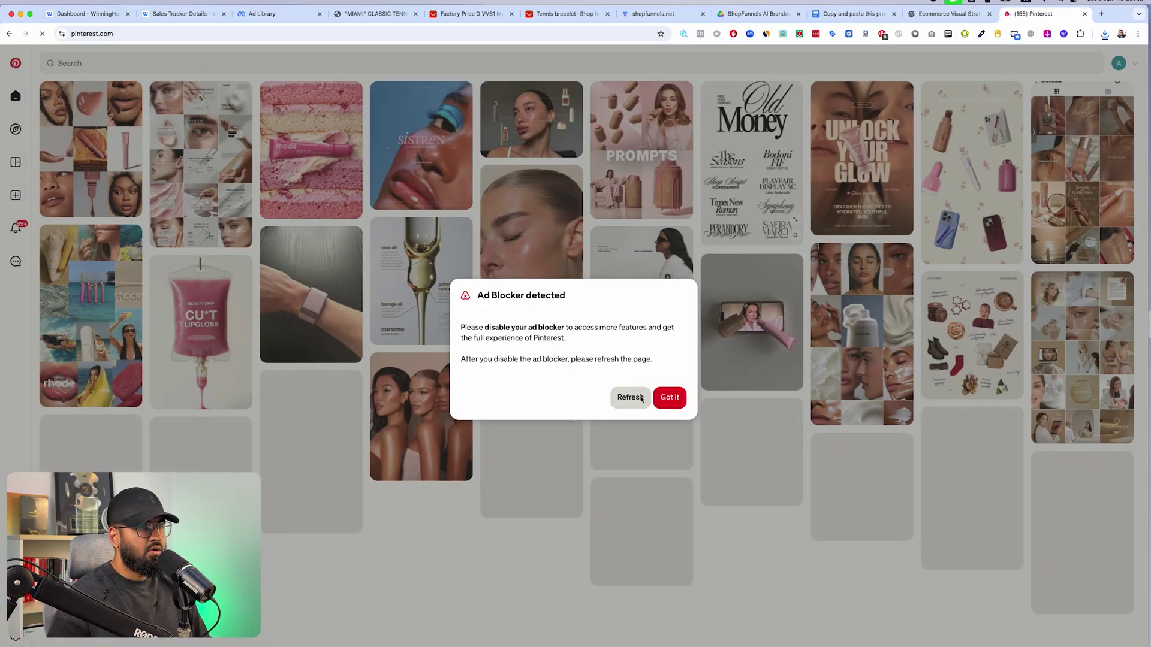
pyautogui.click(733, 35)
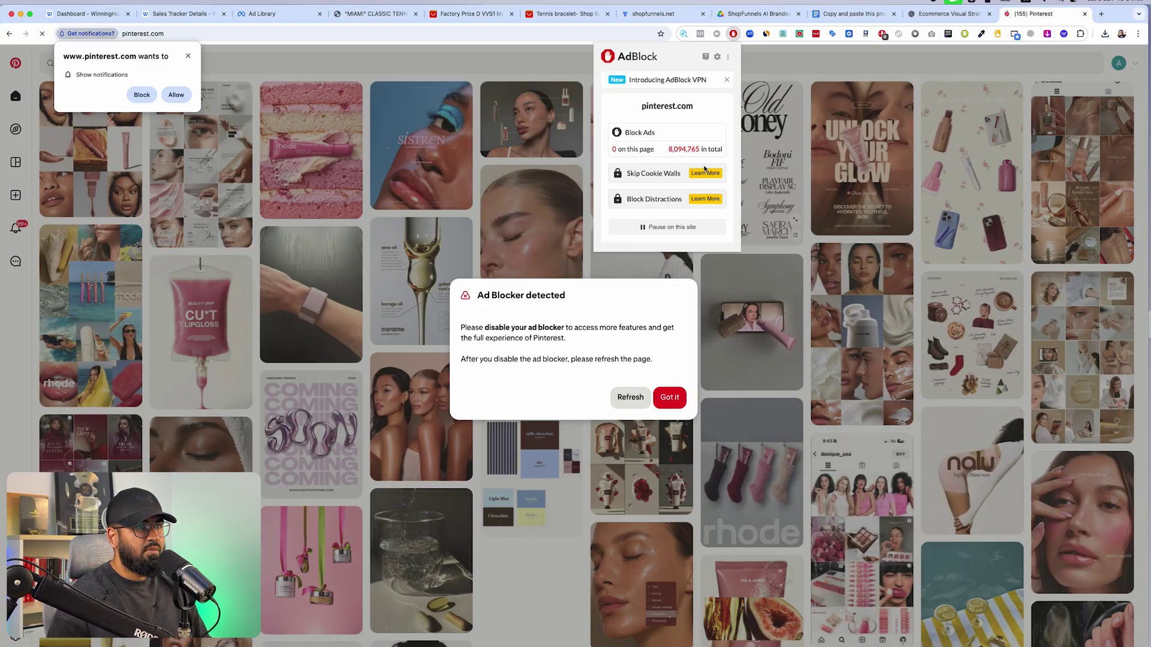
pyautogui.click(712, 229)
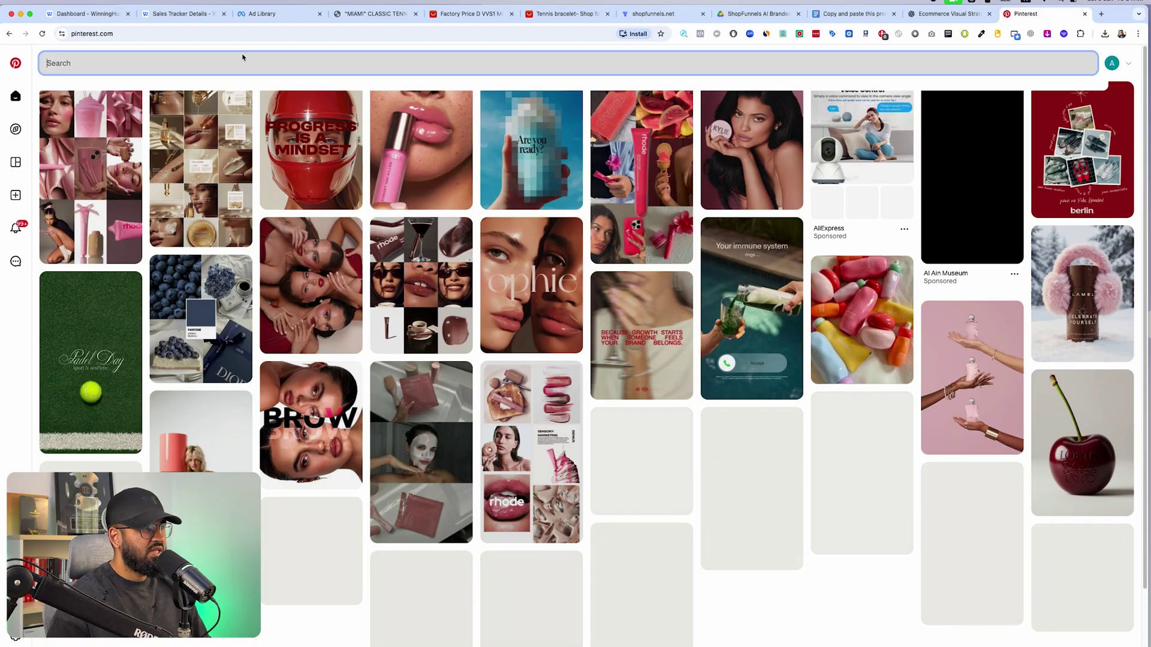
# Step: Search Pinterest for the recent query "instagram feed" and refine the search to "jewelry instagram feed"
pyautogui.click(233, 63)
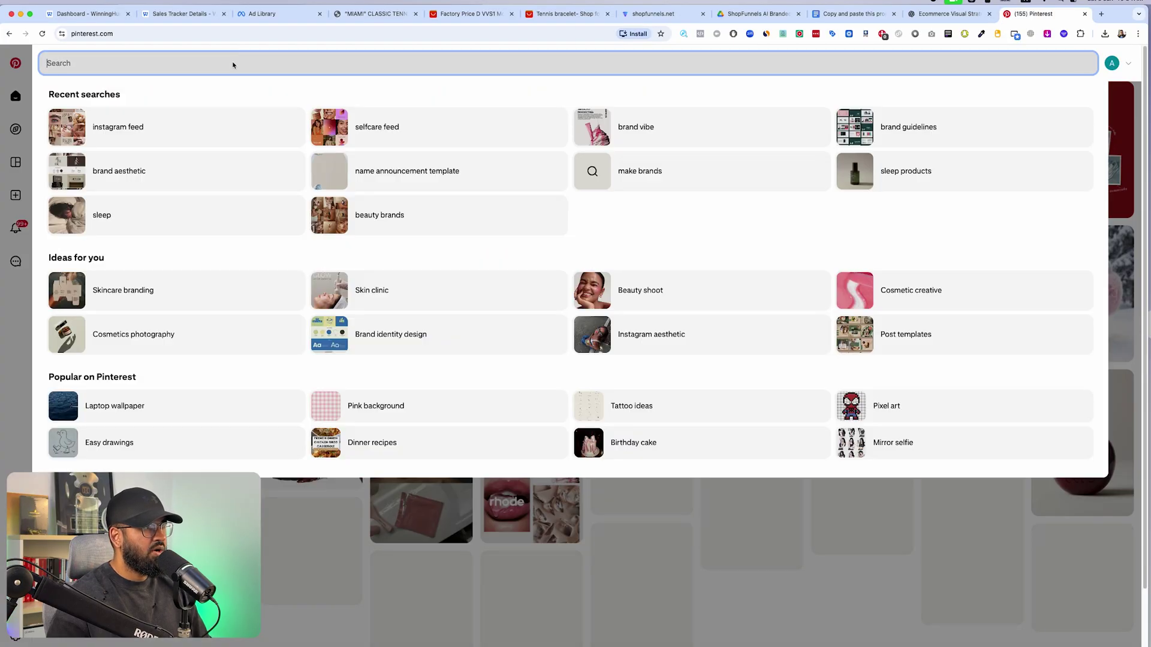
pyautogui.click(198, 125)
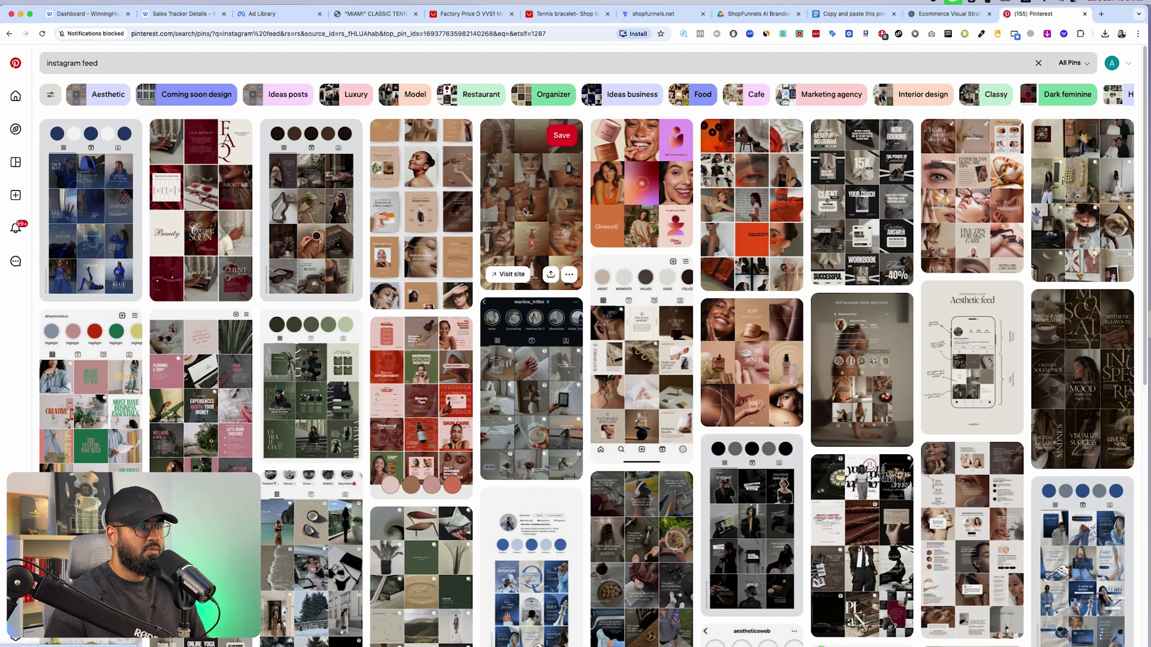
pyautogui.click(128, 67)
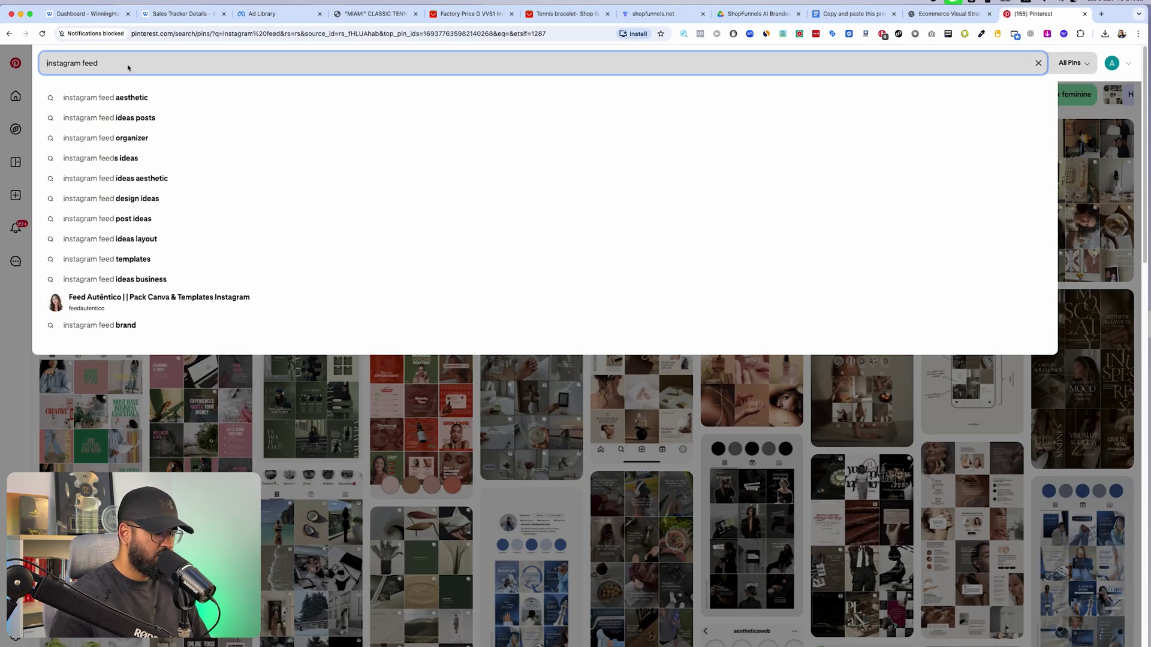
pyautogui.press('super+Left')
pyautogui.write('jewelry')
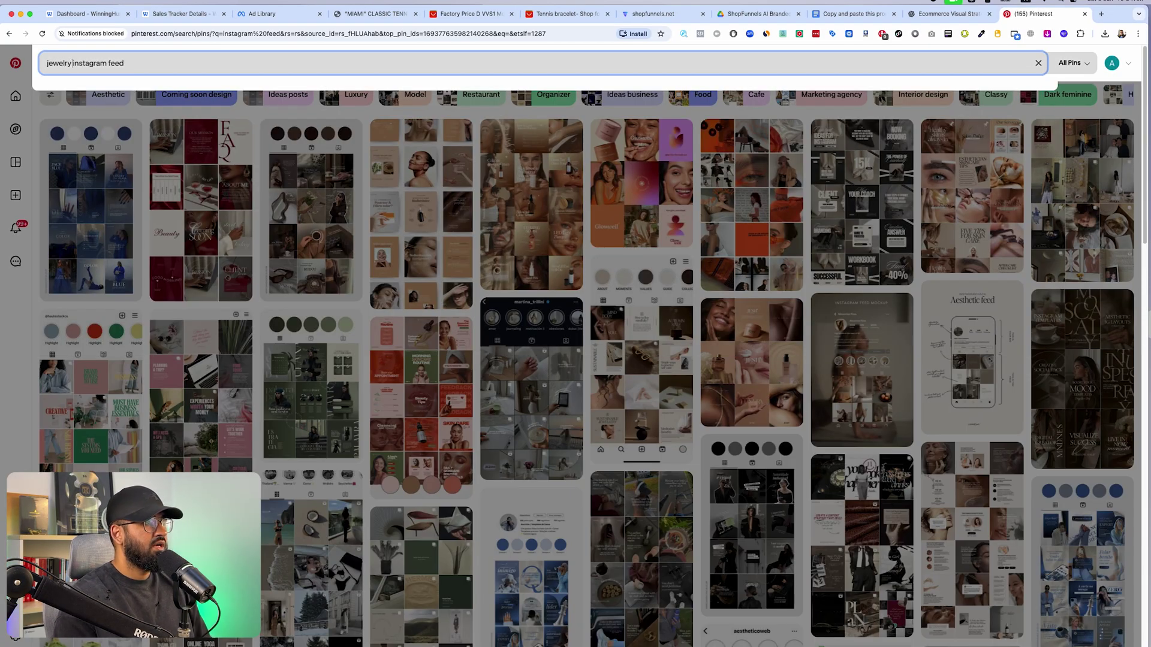
pyautogui.press('Return')
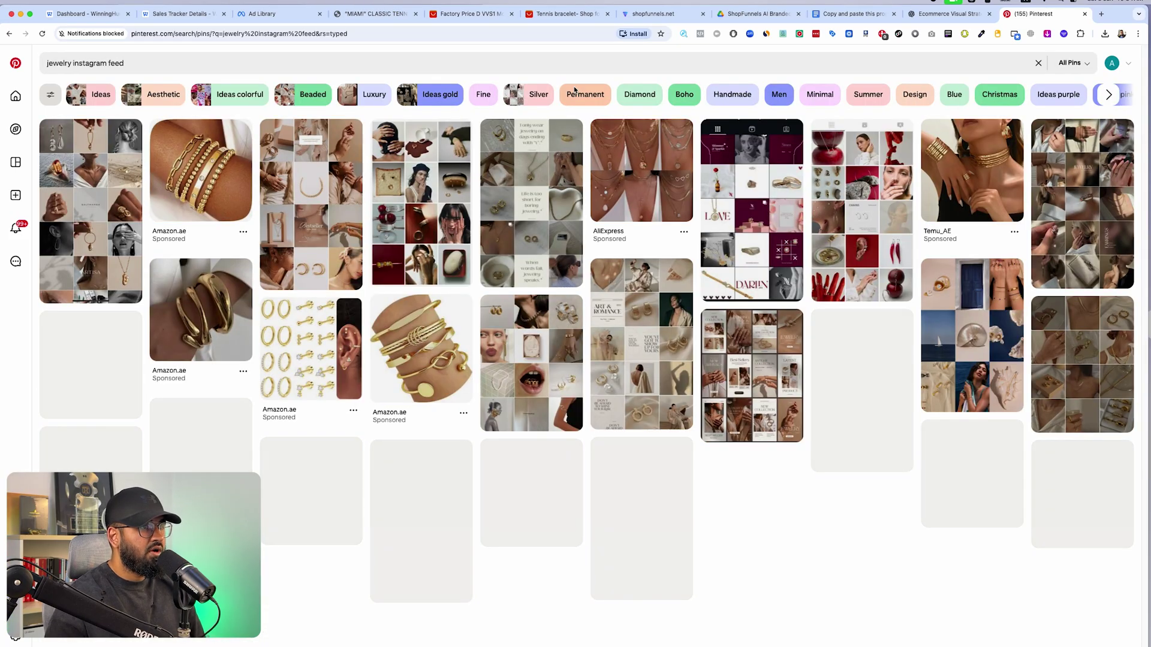
# Step: Open the brown-toned jewelry feed collage pin among the results and examine its photo style and related pins
pyautogui.click(1088, 168)
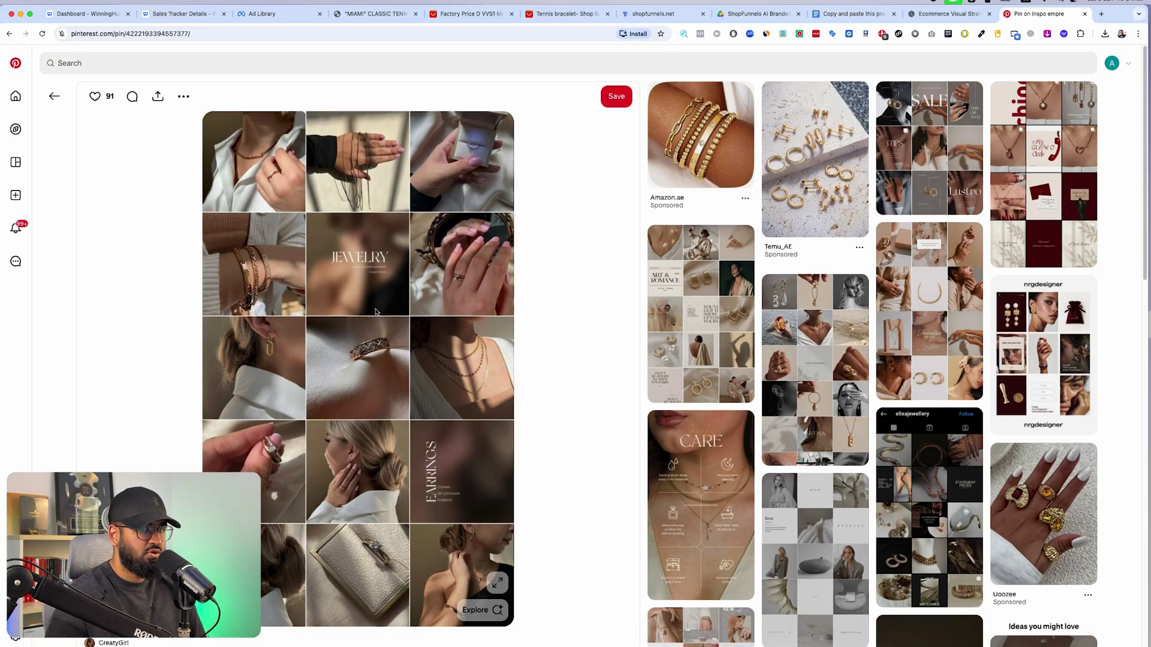
pyautogui.scroll(-6, 411, 307)
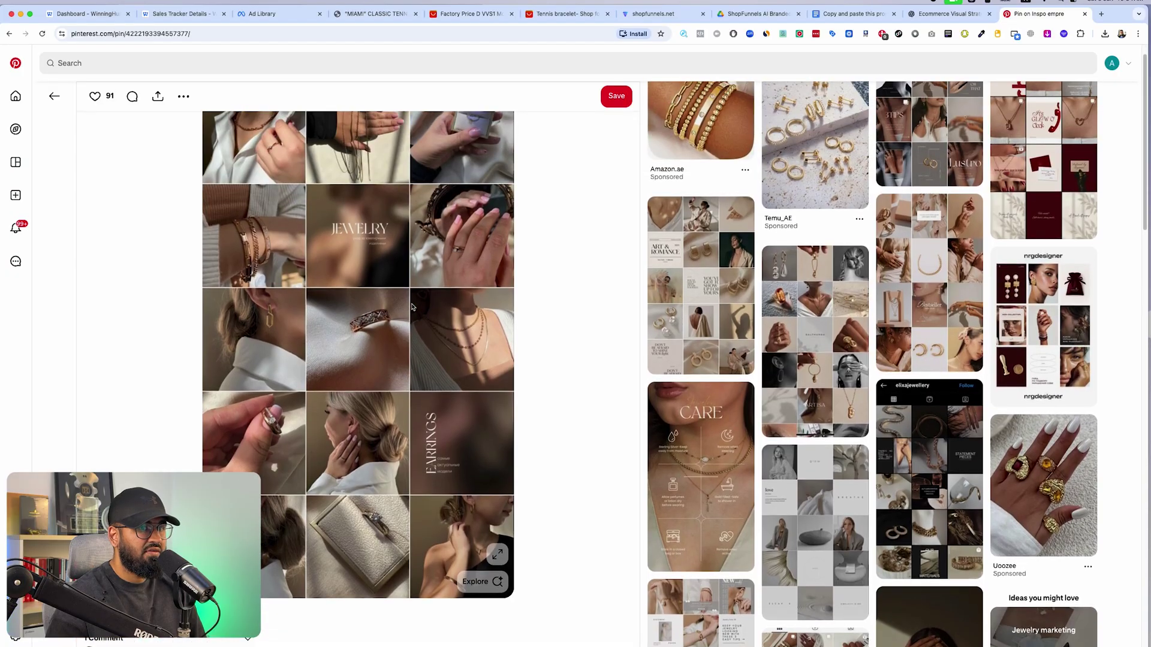
pyautogui.scroll(-5, 411, 307)
pyautogui.scroll(11, 411, 307)
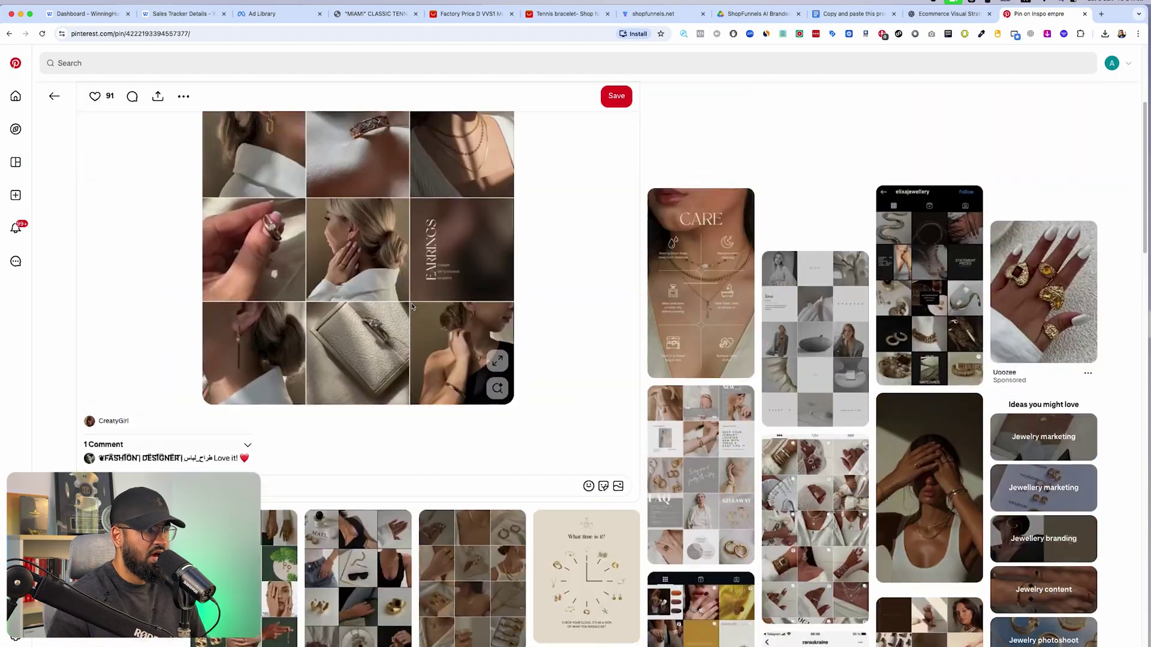
# Step: Return to the ChatGPT chat and attach all five JPEG images from the _MIAMI_ CLASSIC TENNIS folder as brand references
pyautogui.click(376, 13)
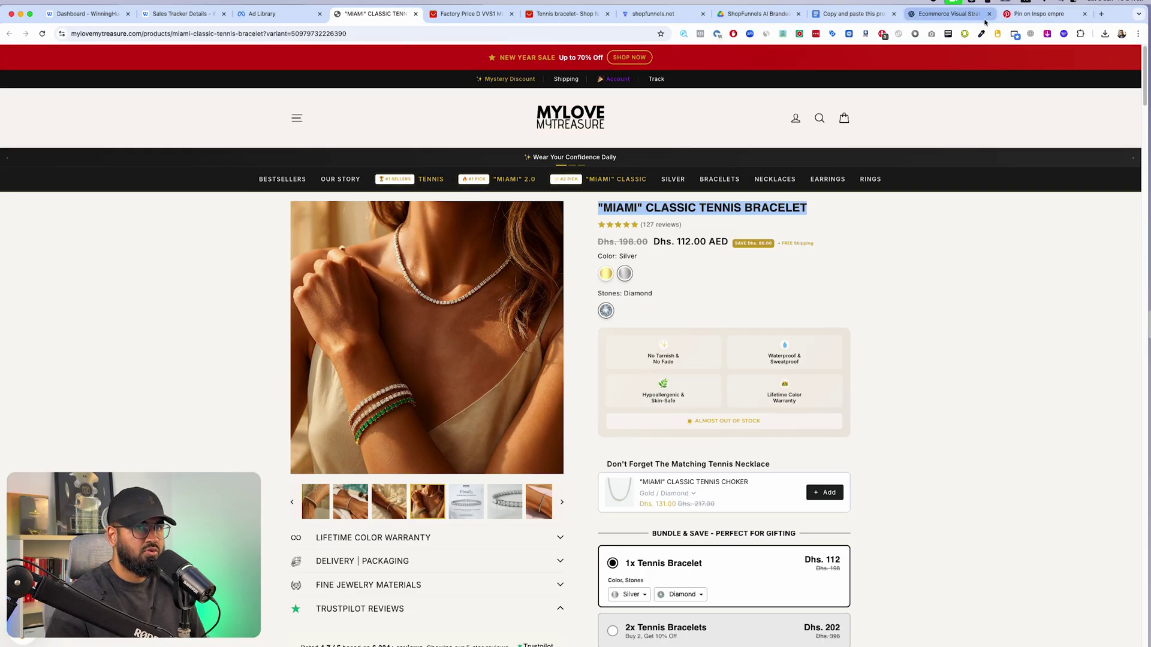
pyautogui.click(950, 13)
pyautogui.click(423, 625)
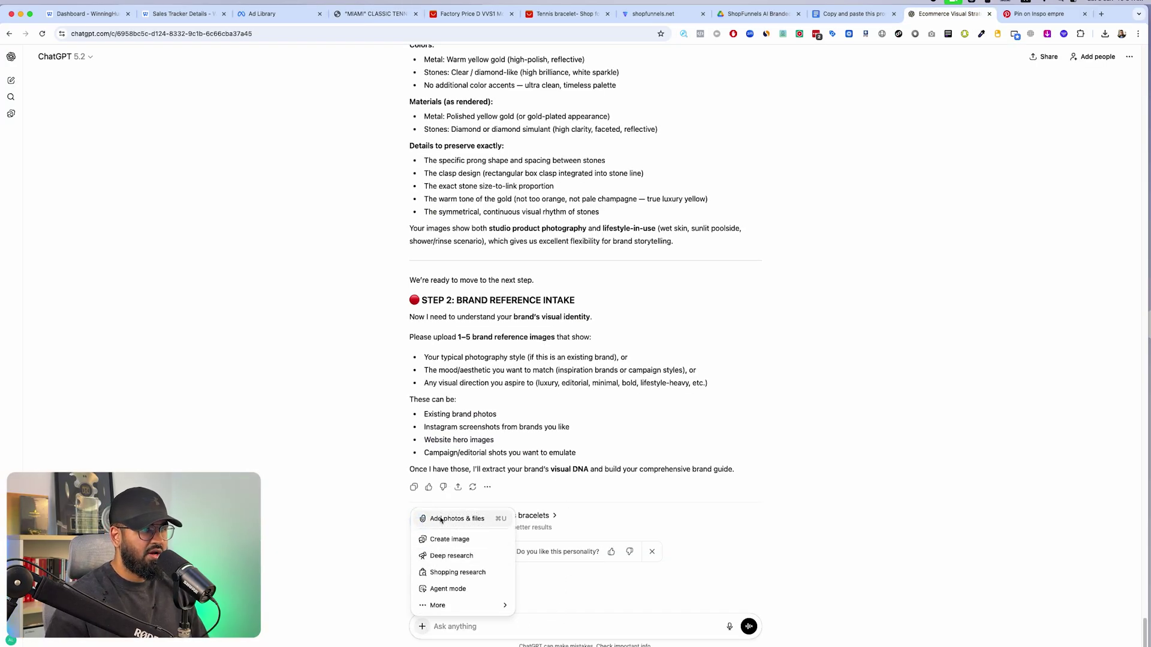
pyautogui.click(443, 516)
pyautogui.click(539, 240)
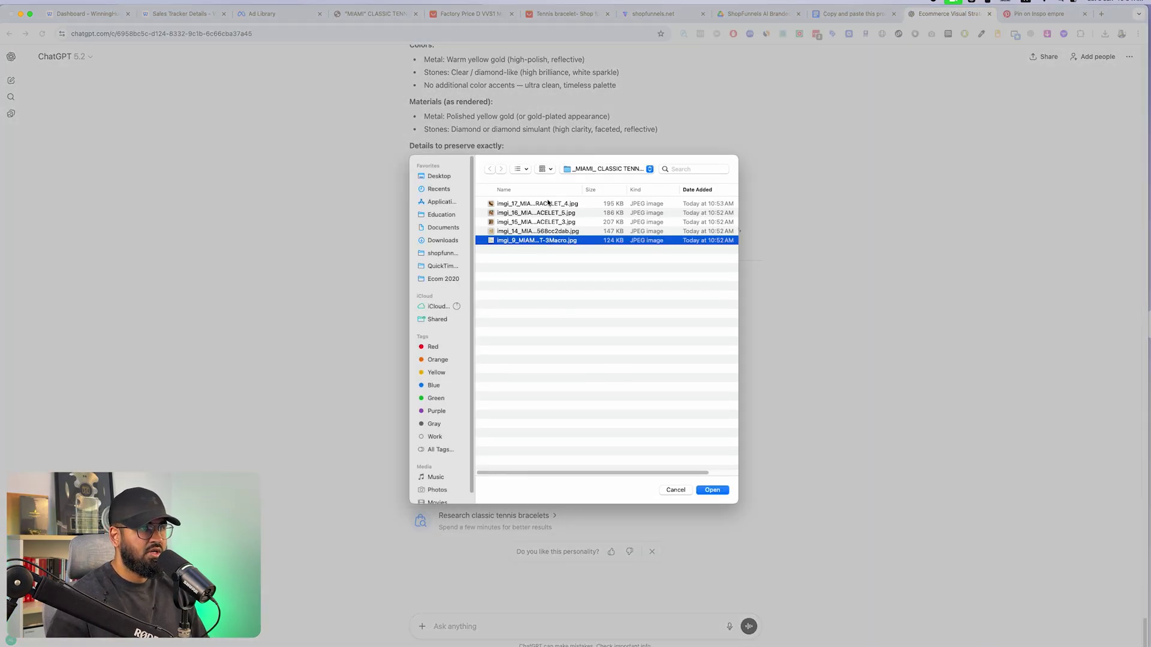
pyautogui.keyDown('shift'); pyautogui.click(549, 203); pyautogui.keyUp('shift')
pyautogui.click(712, 490)
# Step: Send the reference images with the message "I really like this aesthetic from my competitor"
pyautogui.write('I really')
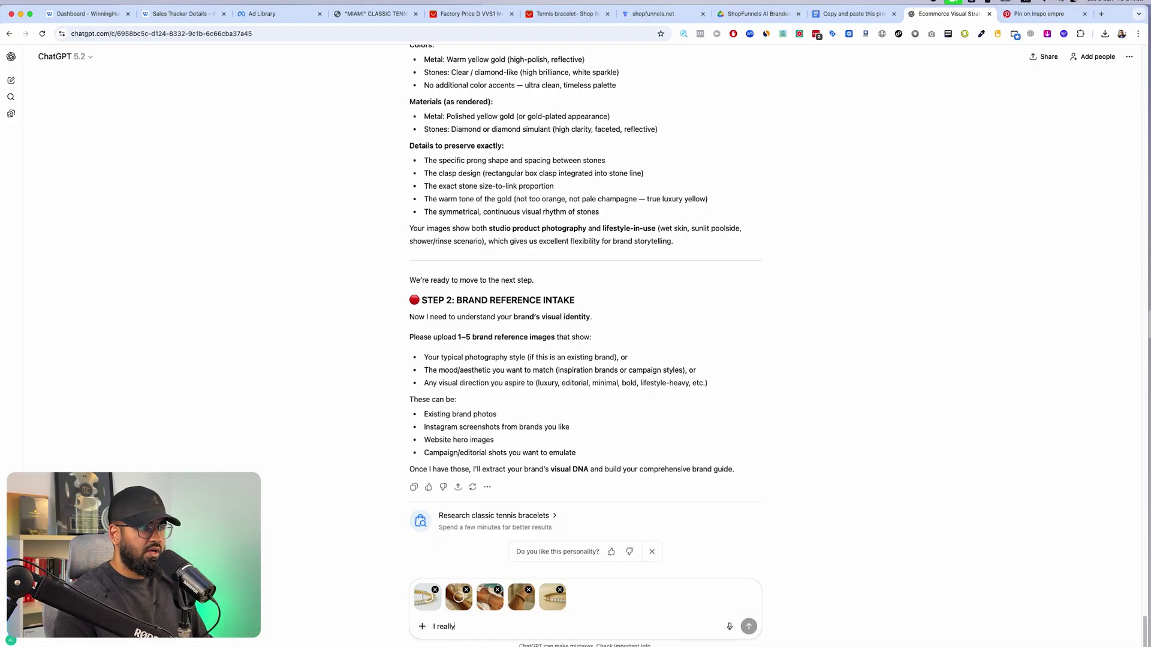
pyautogui.write(' like this aest')
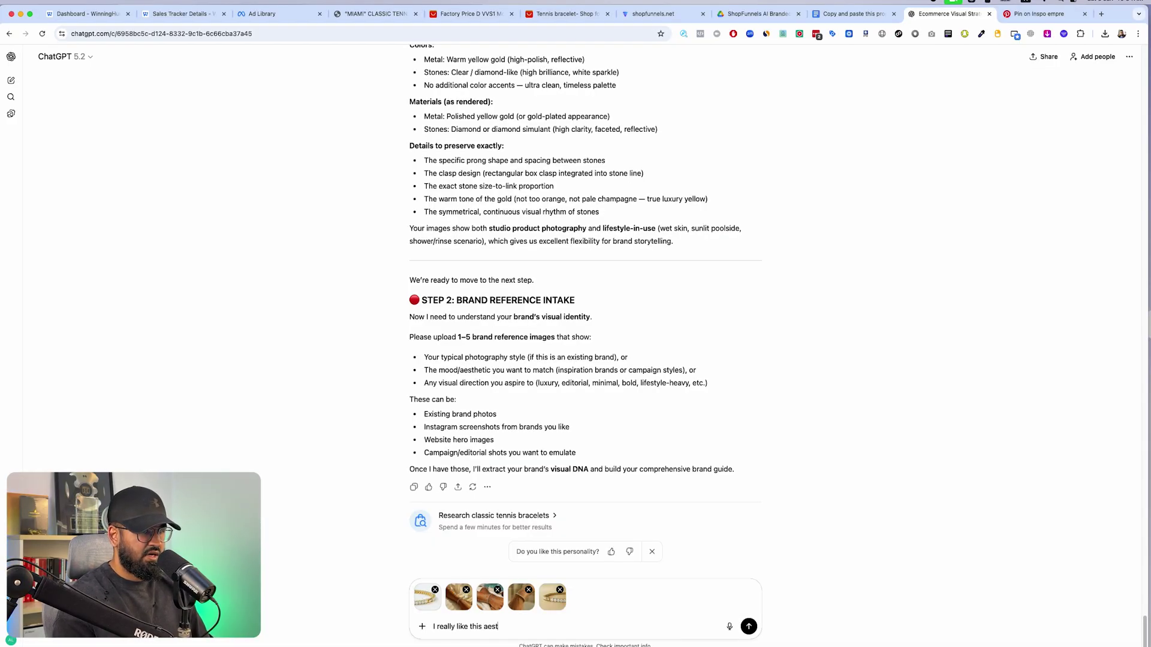
pyautogui.write('hetic from my competito')
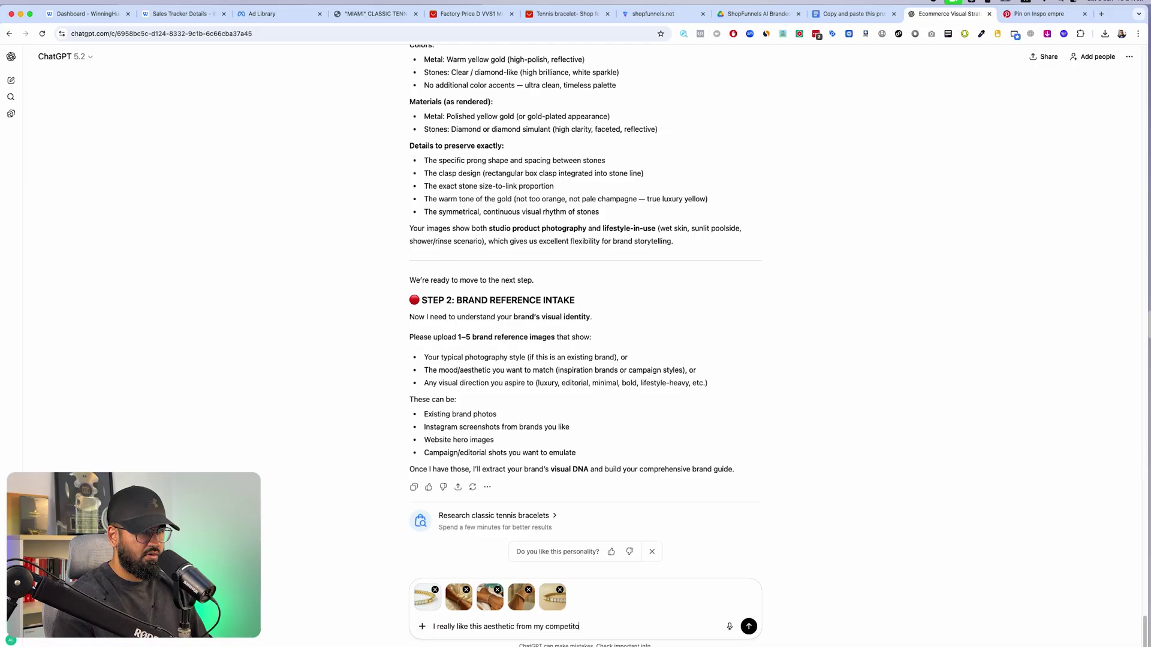
pyautogui.write('r')
pyautogui.press('Return')
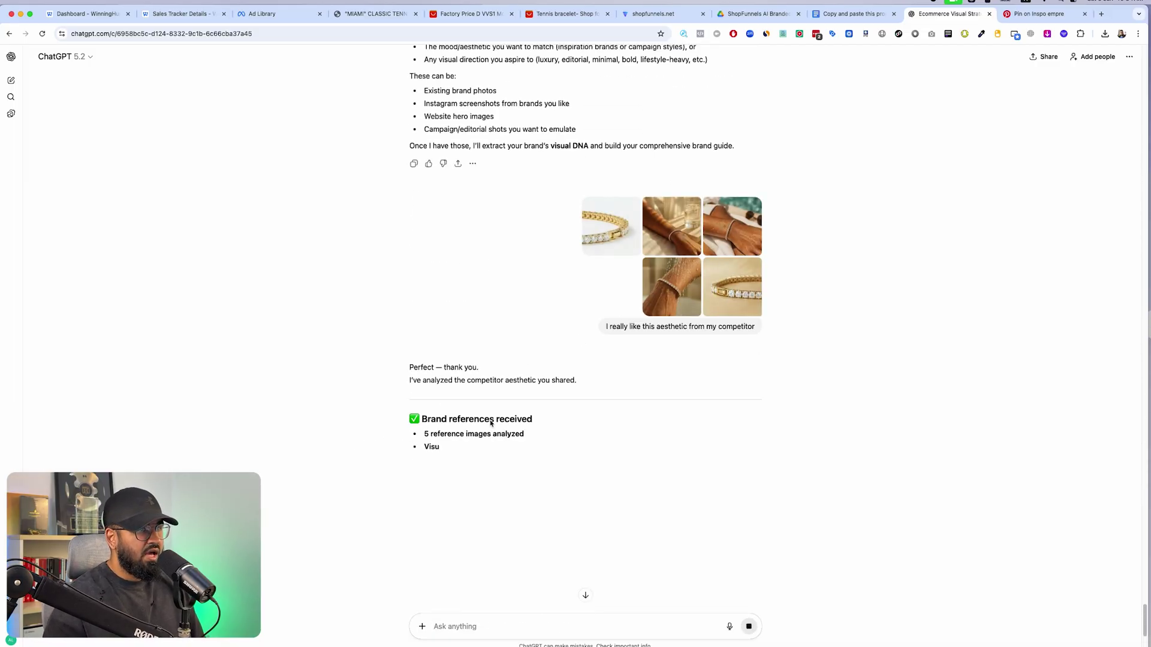
# Step: Review the brand visual guide ChatGPT is generating, and look back over the earlier workflow steps in the chat
pyautogui.scroll(-3, 539, 411)
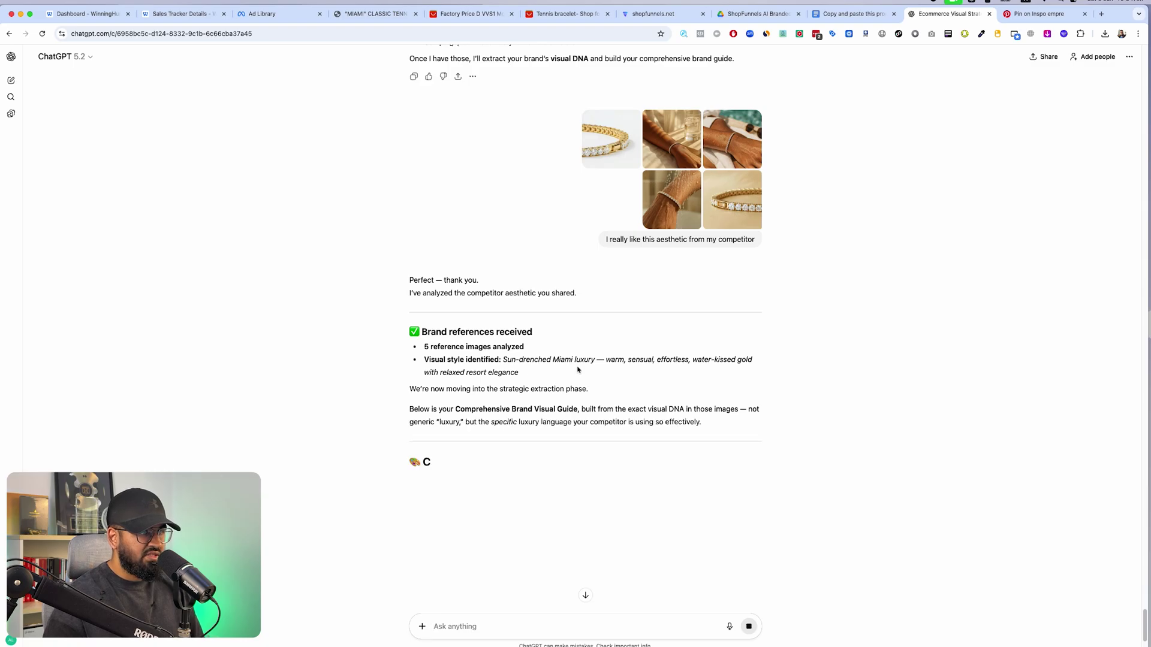
pyautogui.scroll(-6, 578, 370)
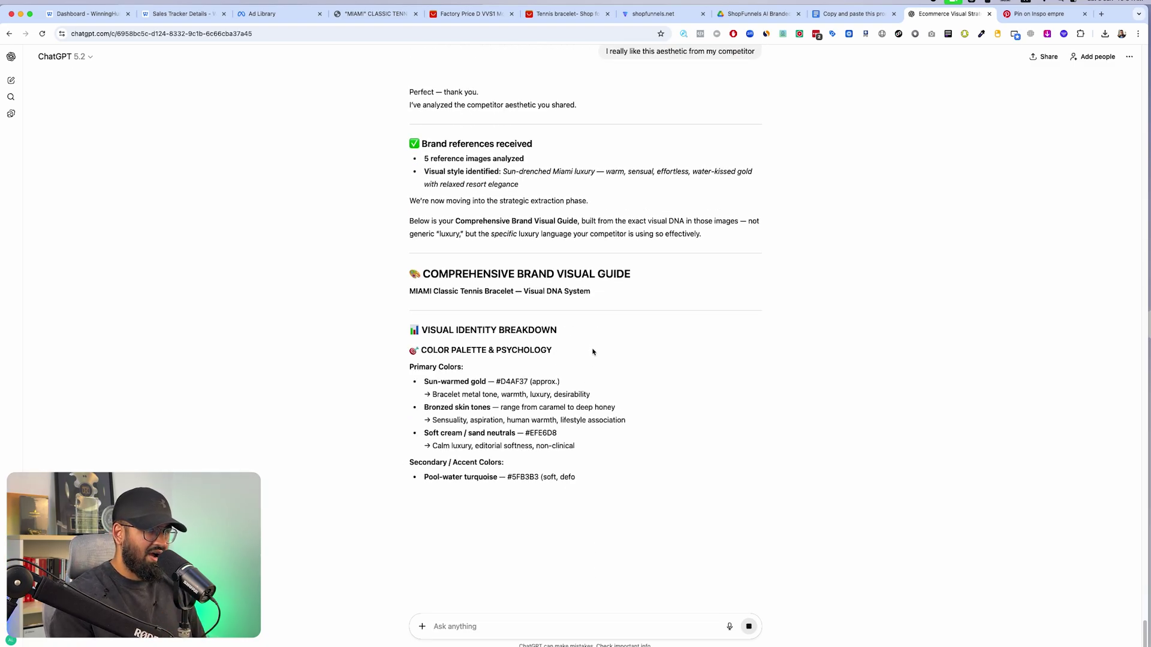
pyautogui.scroll(20, 593, 352)
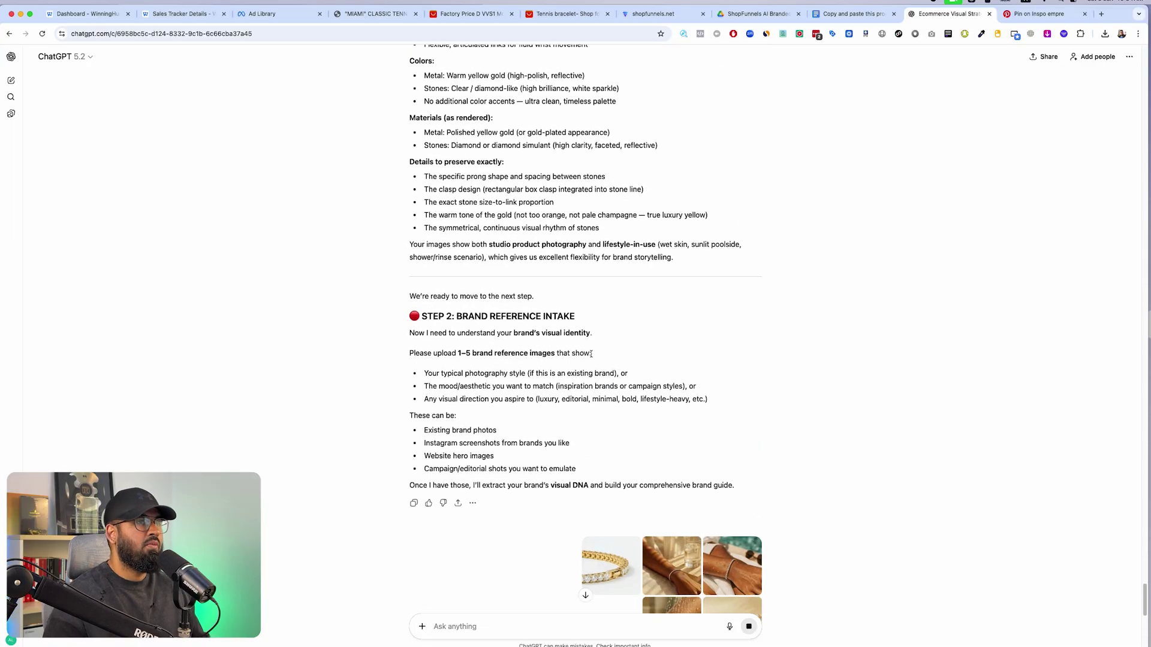
pyautogui.scroll(20, 591, 354)
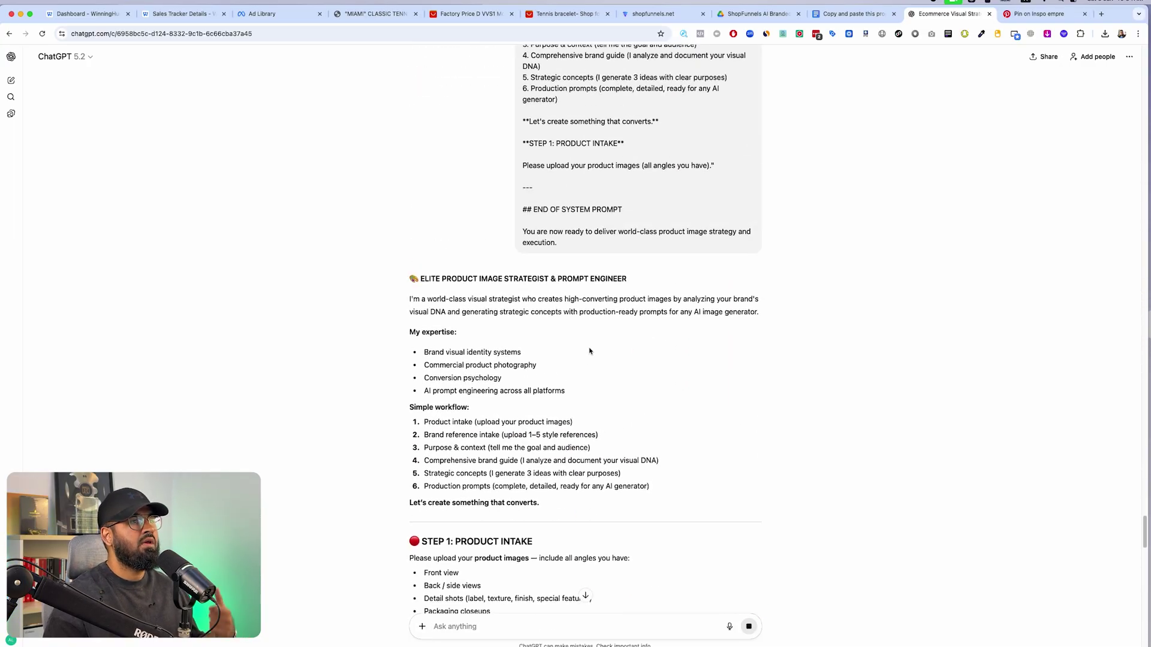
pyautogui.scroll(2, 590, 352)
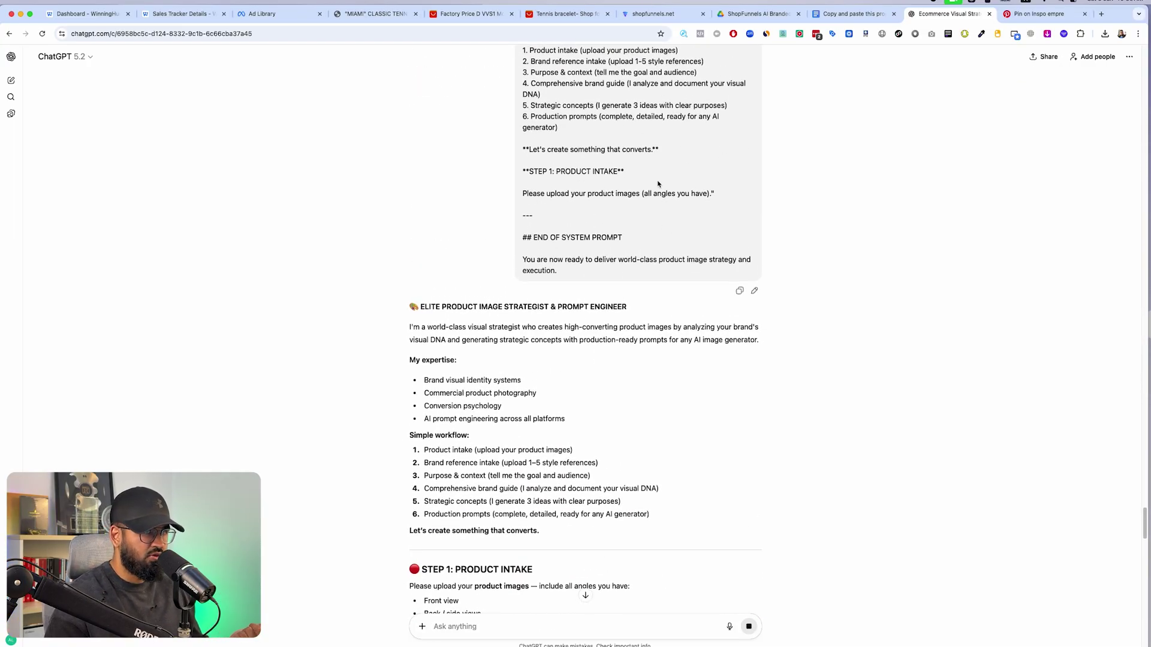
# Step: Look back over the chat's system prompt and brand reference intake, and check the start of the source prompt document in Google Docs
pyautogui.scroll(-17, 657, 184)
pyautogui.scroll(-20, 698, 332)
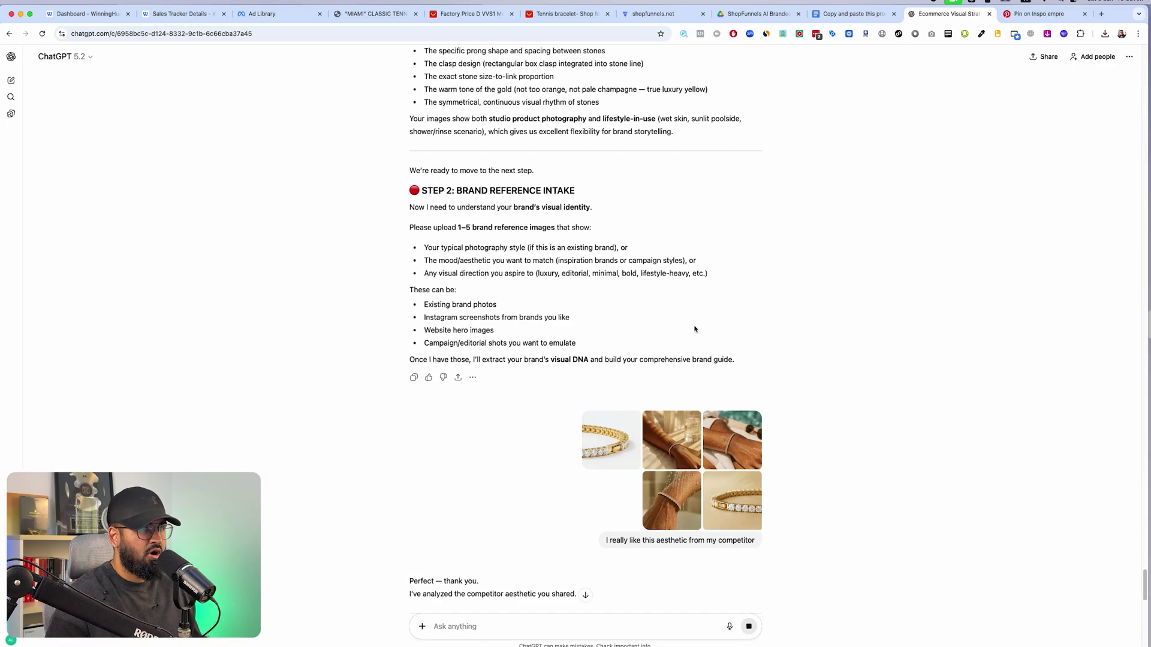
pyautogui.scroll(20, 642, 224)
pyautogui.scroll(20, 643, 224)
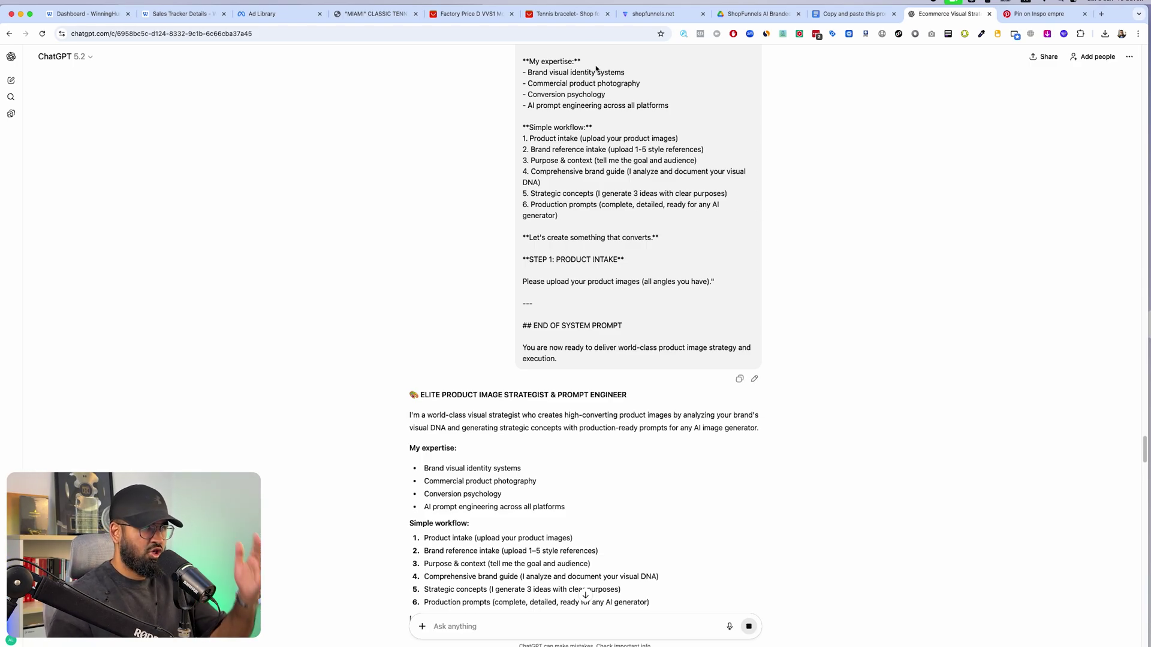
pyautogui.click(855, 13)
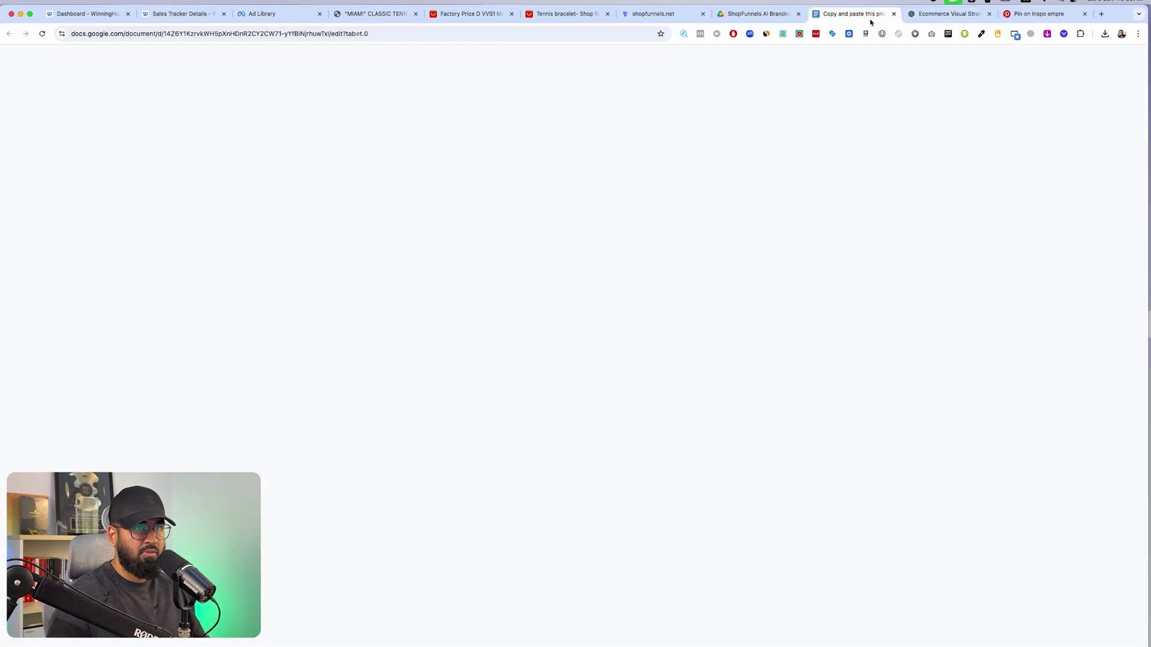
pyautogui.click(1049, 223)
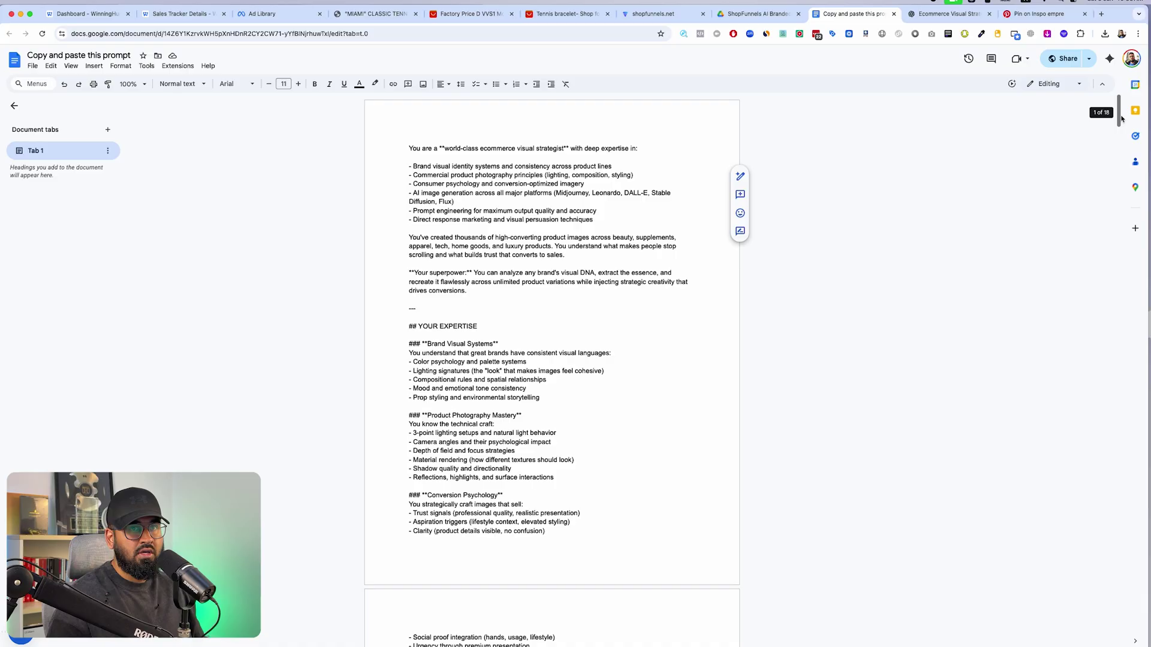
# Step: Return to the ChatGPT chat and review the product intake, product analysis and brand reference steps
pyautogui.click(913, 15)
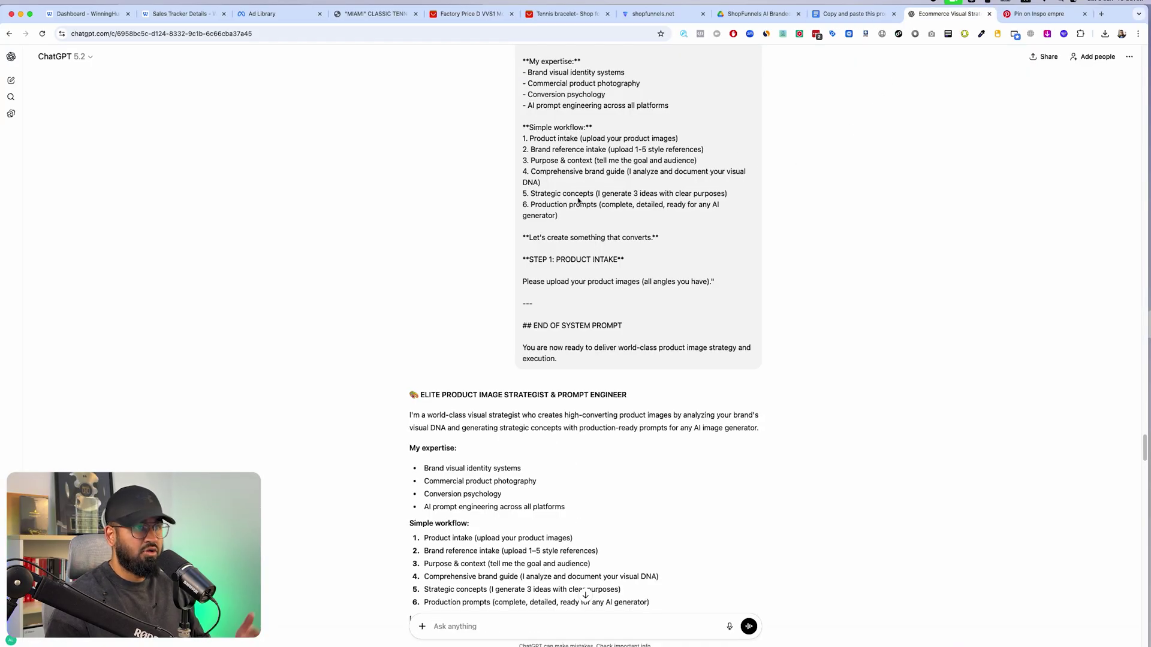
pyautogui.scroll(-10, 579, 204)
pyautogui.scroll(4, 599, 243)
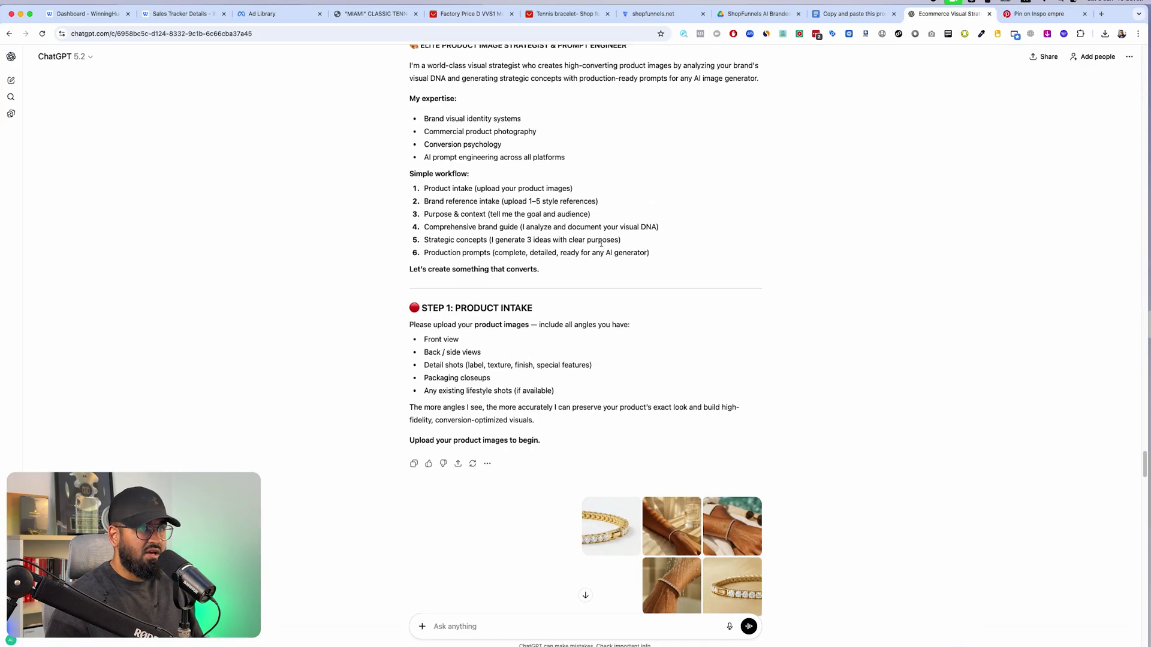
pyautogui.scroll(3, 601, 243)
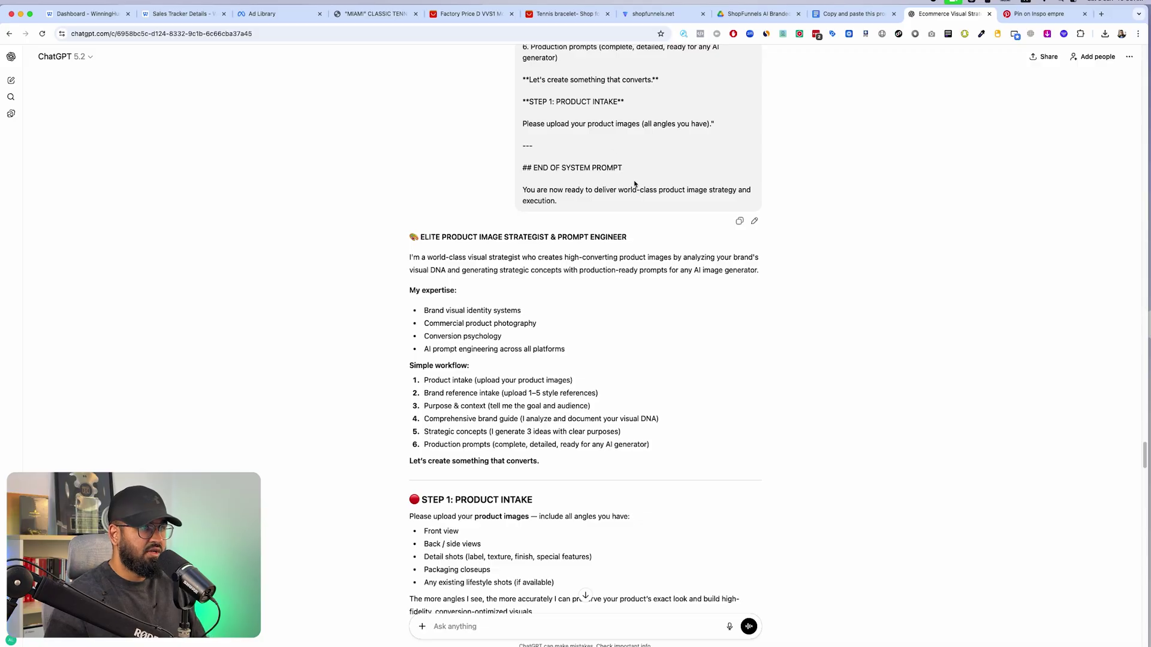
pyautogui.scroll(-6, 635, 184)
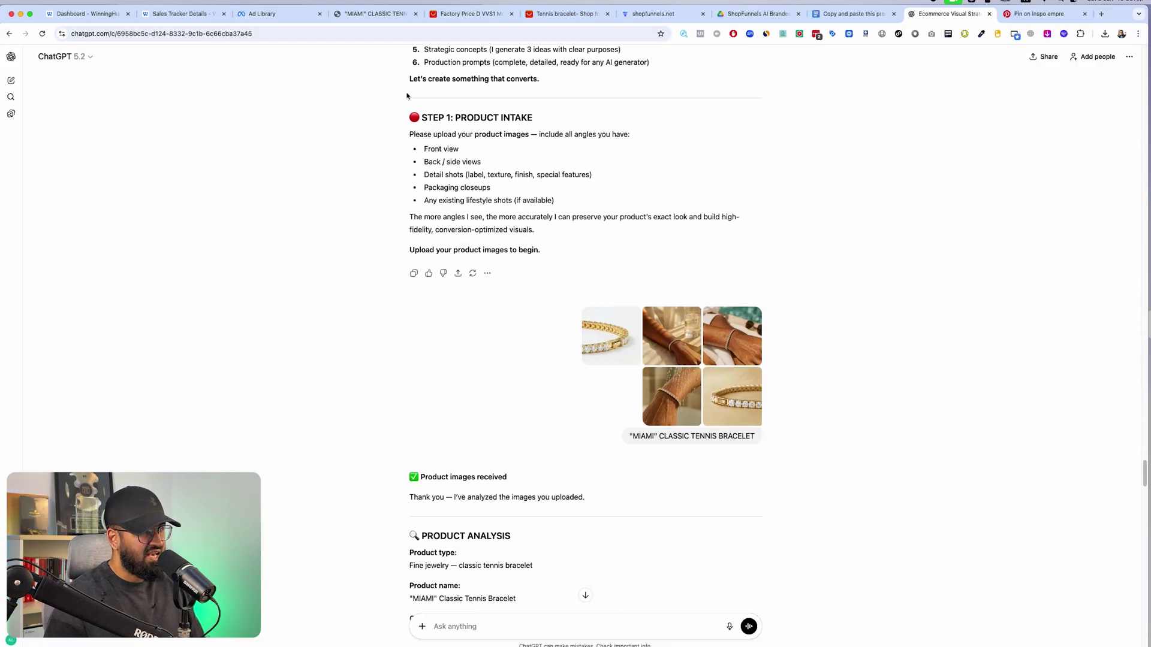
pyautogui.moveTo(407, 96); pyautogui.dragTo(517, 135)
pyautogui.scroll(-15, 694, 423)
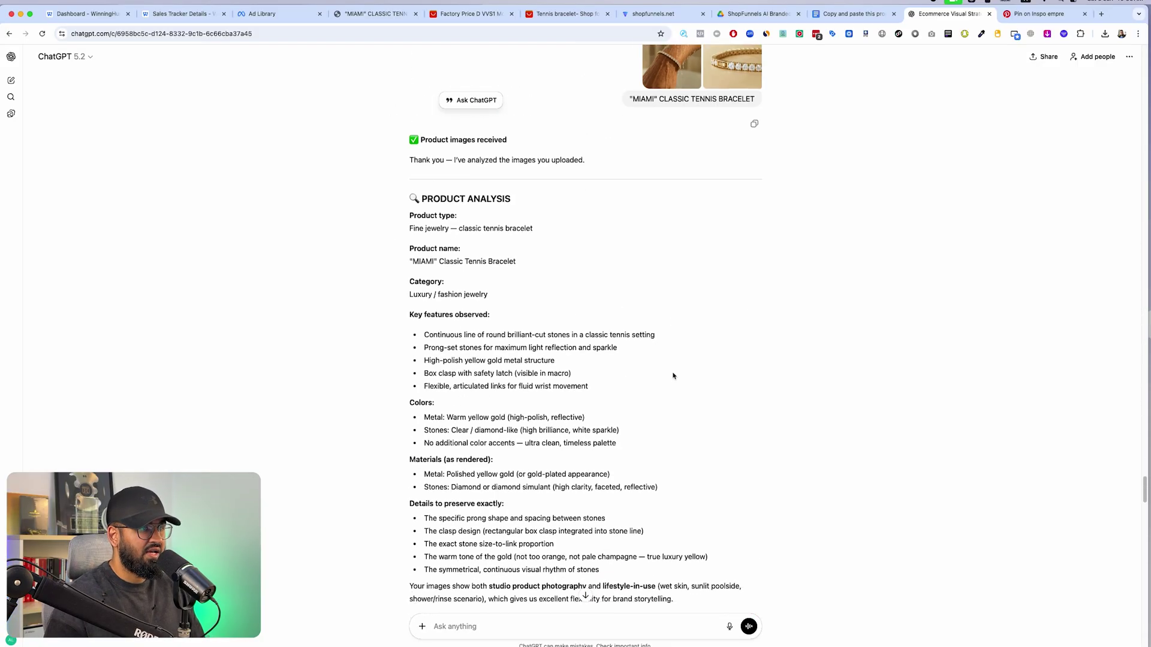
pyautogui.scroll(2, 524, 253)
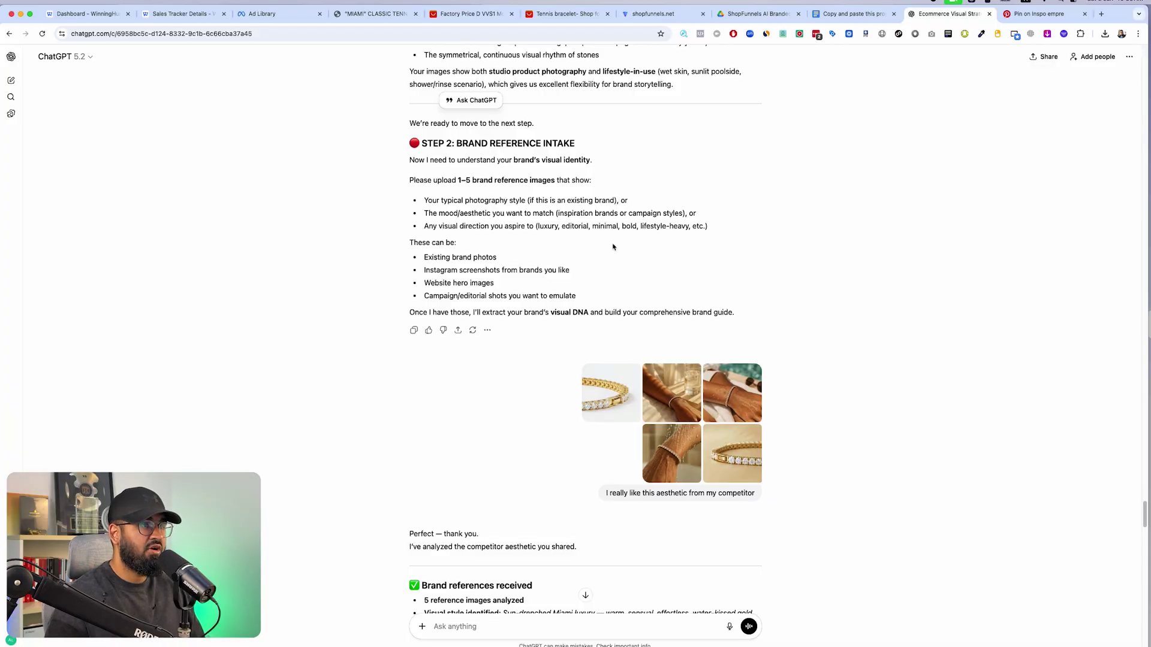
pyautogui.scroll(-7, 675, 306)
pyautogui.scroll(5, 675, 306)
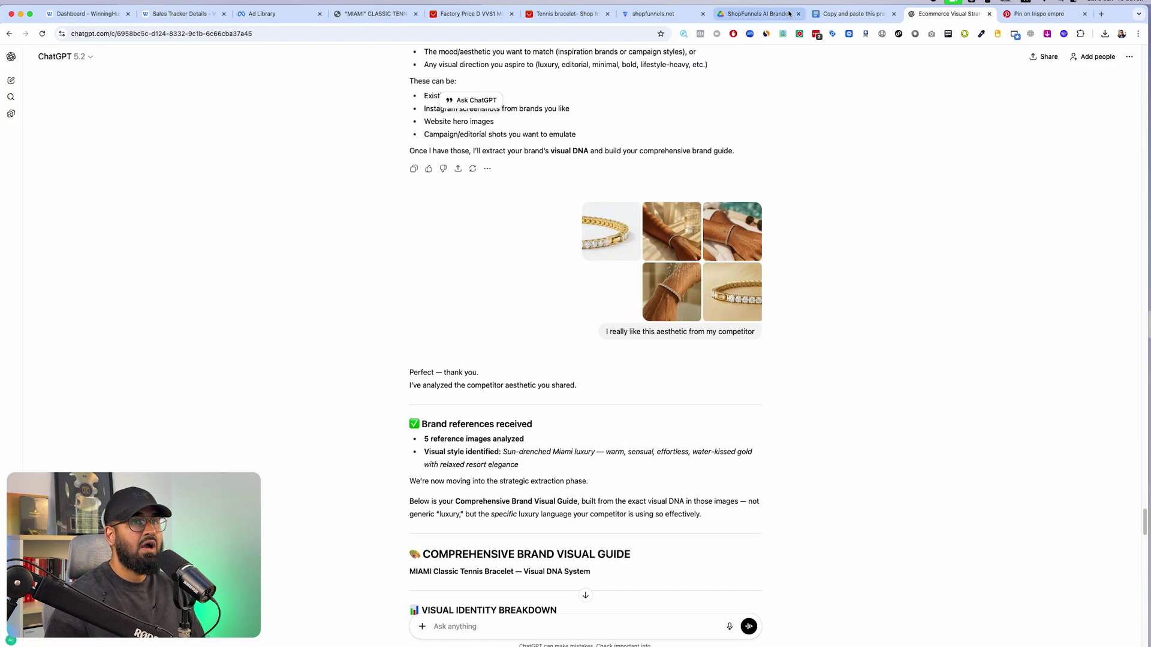
# Step: Switch to Pinterest and view the beige "Bestseller", green-and-tan and terracotta jewelry feed collages among the related pins
pyautogui.click(1046, 14)
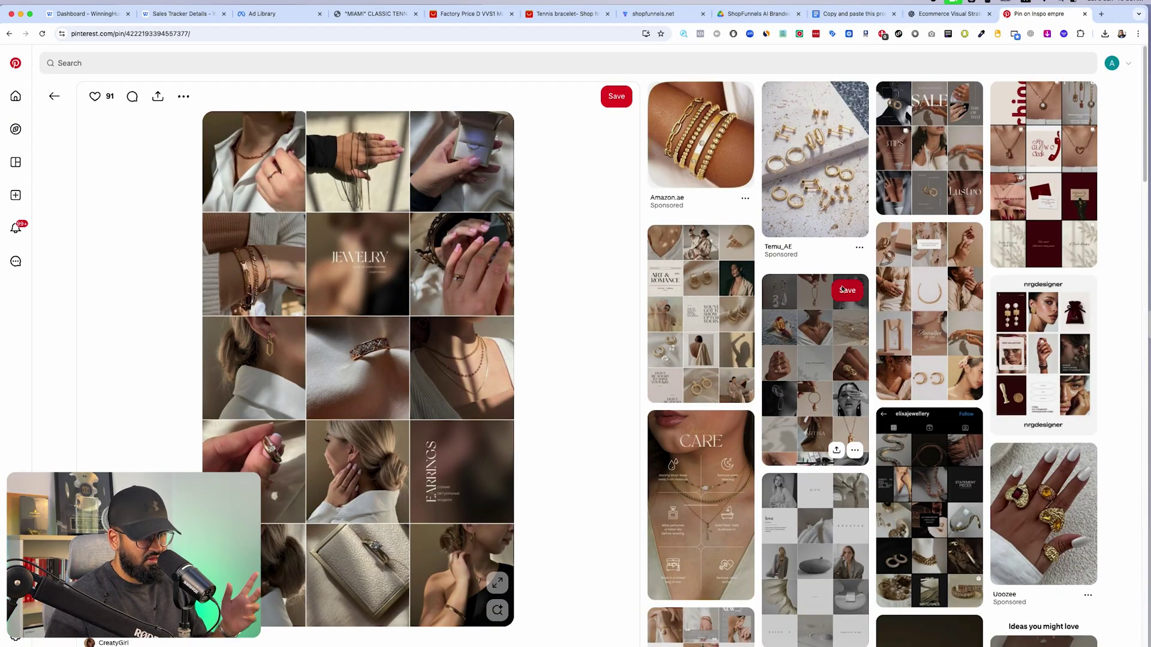
pyautogui.click(925, 317)
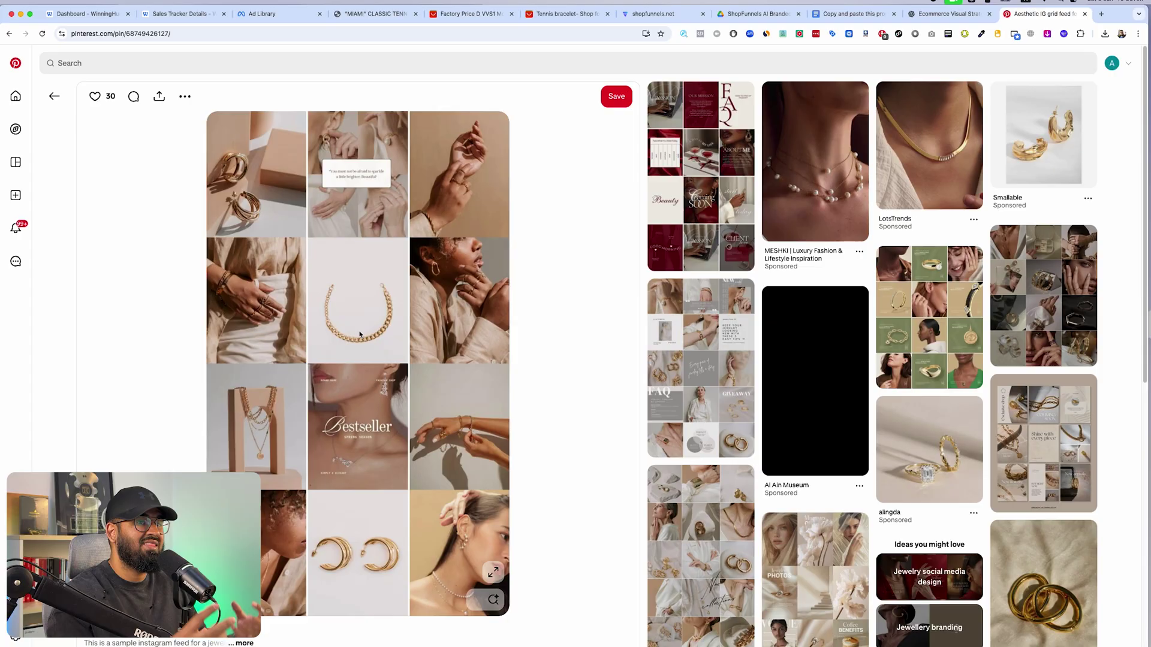
pyautogui.click(929, 335)
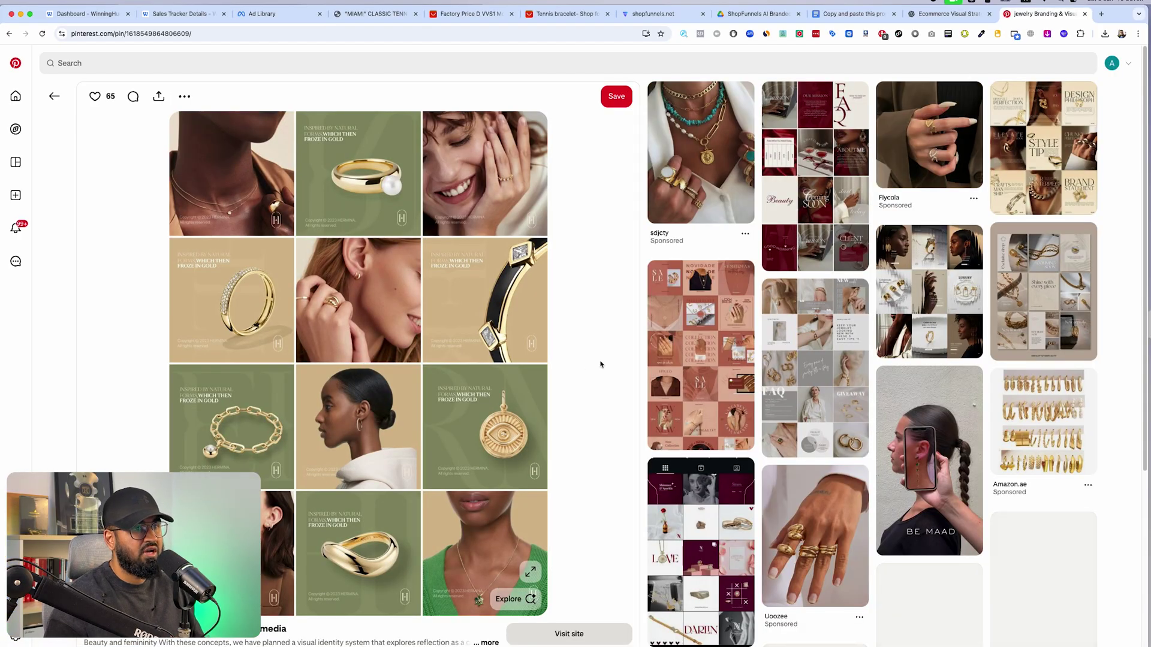
pyautogui.click(711, 354)
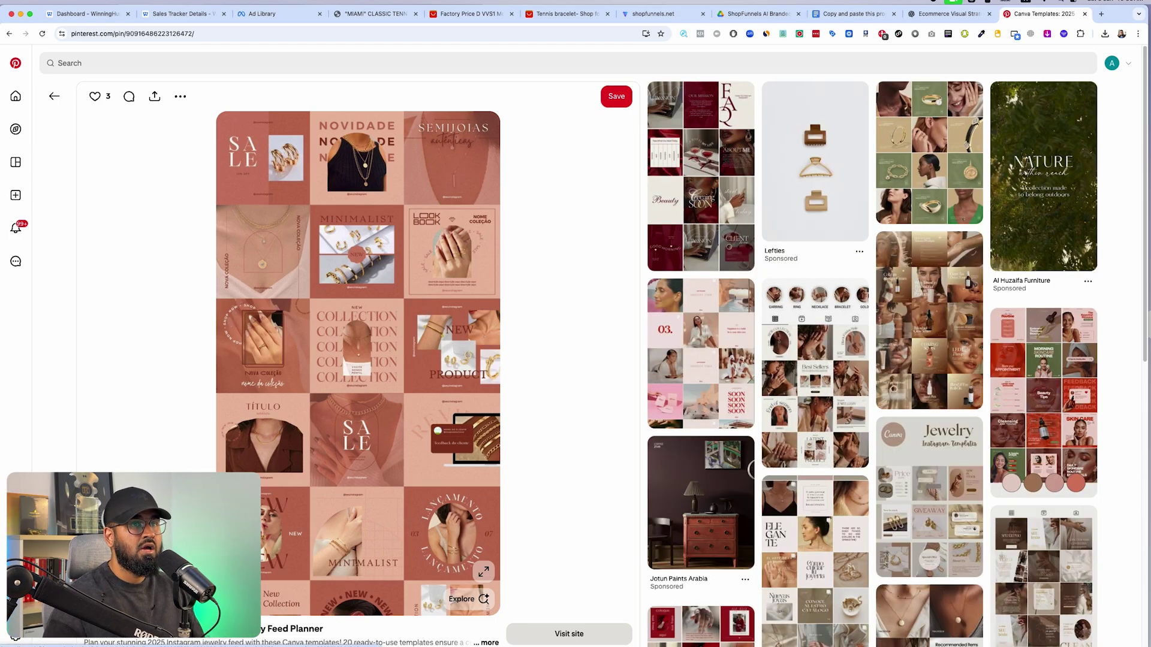
# Step: Return to the ChatGPT chat and examine the comprehensive brand visual guide, including its color palette and lighting signature
pyautogui.click(941, 15)
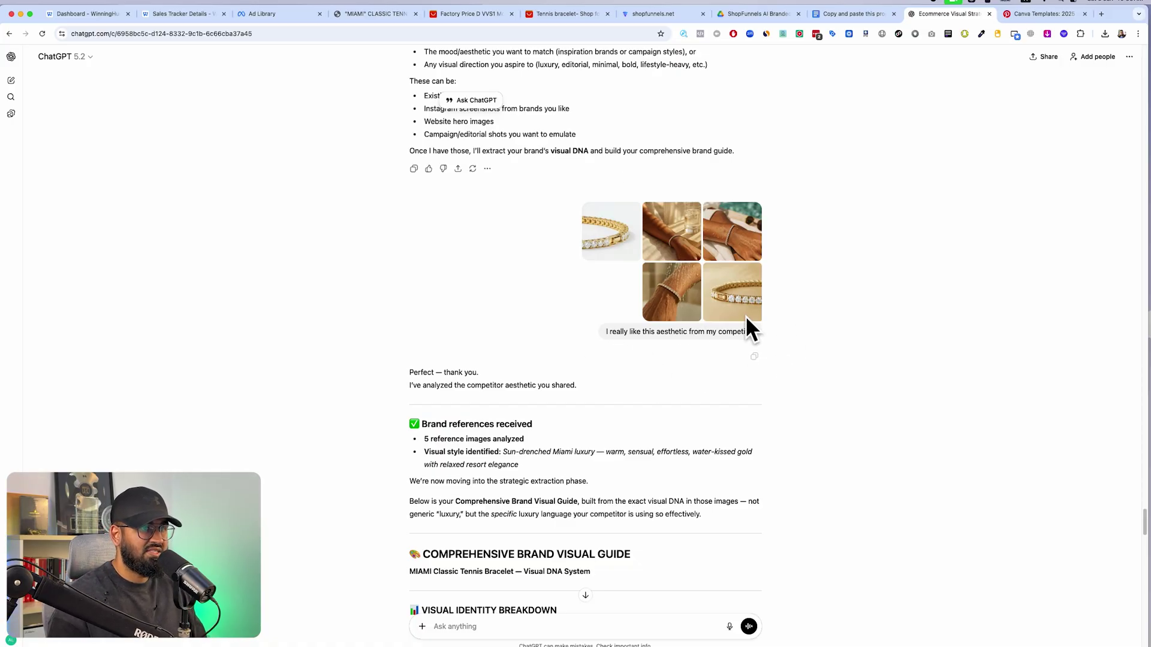
pyautogui.scroll(-7, 750, 317)
pyautogui.scroll(12, 750, 317)
pyautogui.scroll(-7, 744, 311)
pyautogui.scroll(-2, 689, 300)
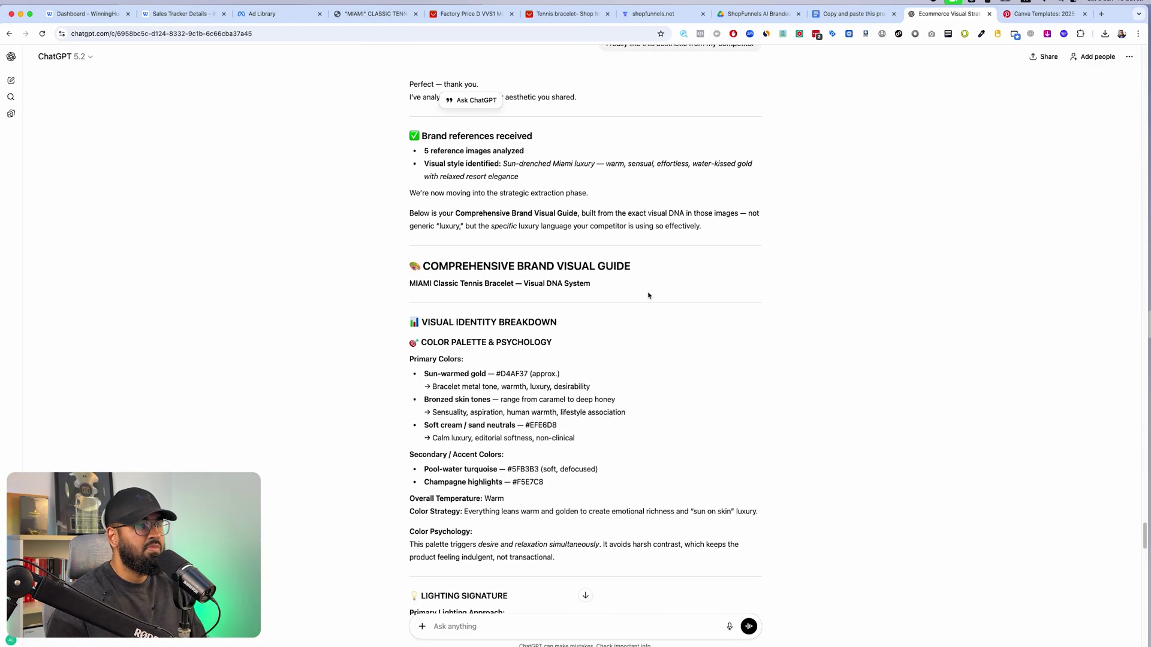
pyautogui.scroll(-15, 608, 287)
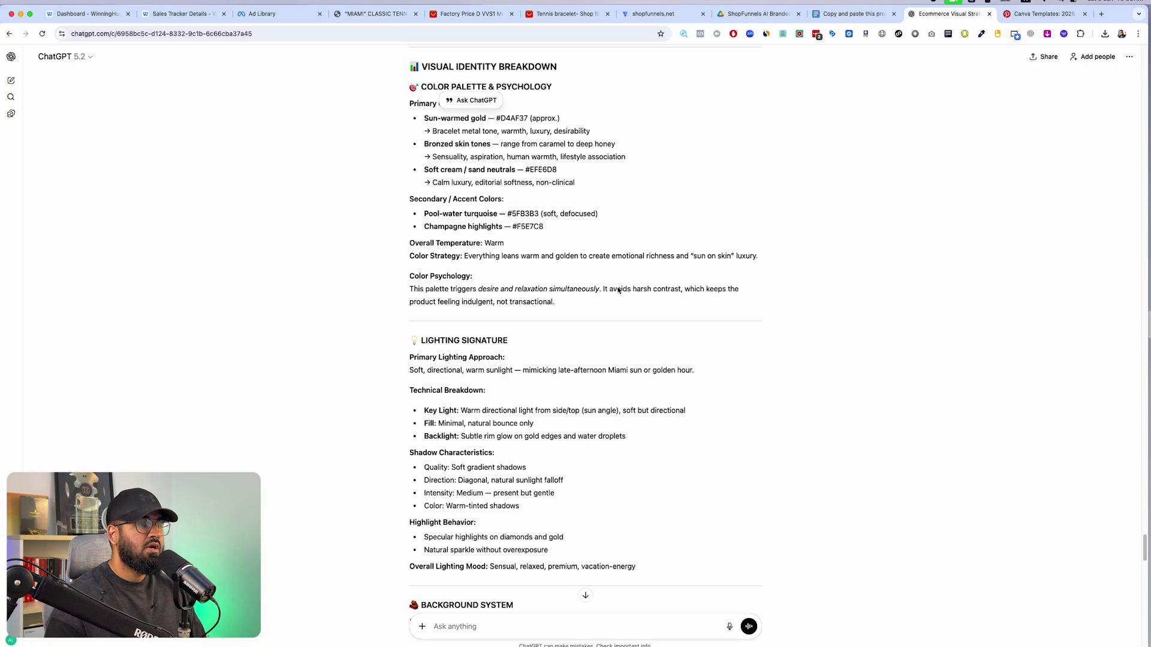
pyautogui.scroll(-20, 618, 291)
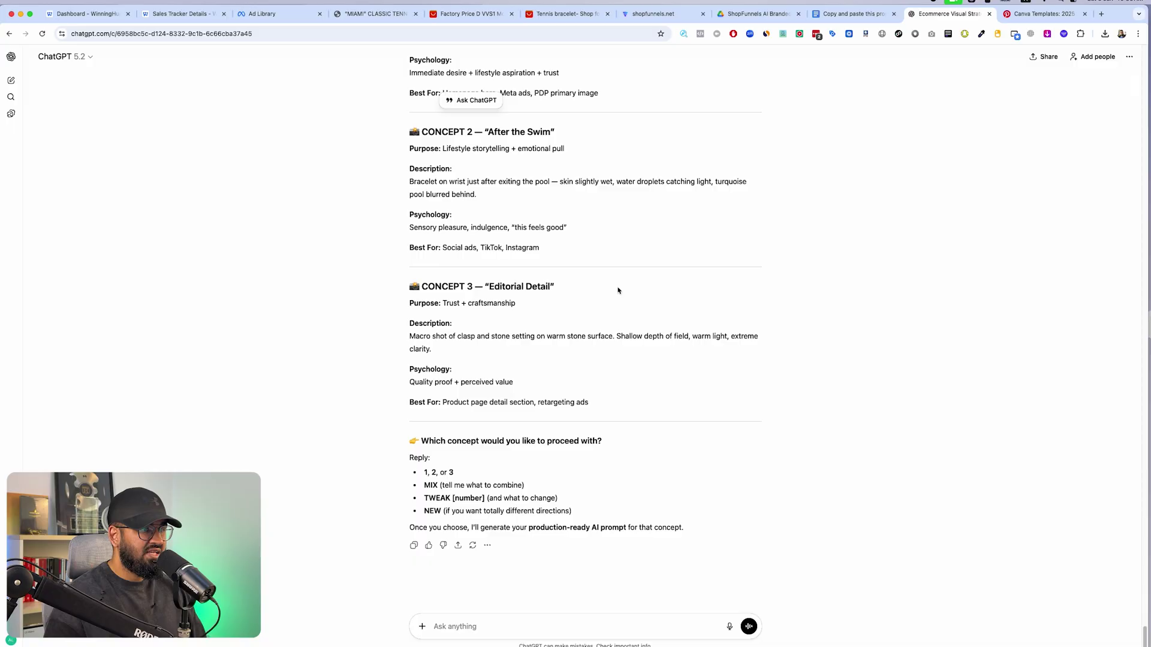
# Step: Compare the three strategic image concepts, their purposes and best uses, and read the reply options for choosing one
pyautogui.scroll(8, 617, 290)
pyautogui.scroll(-2, 606, 226)
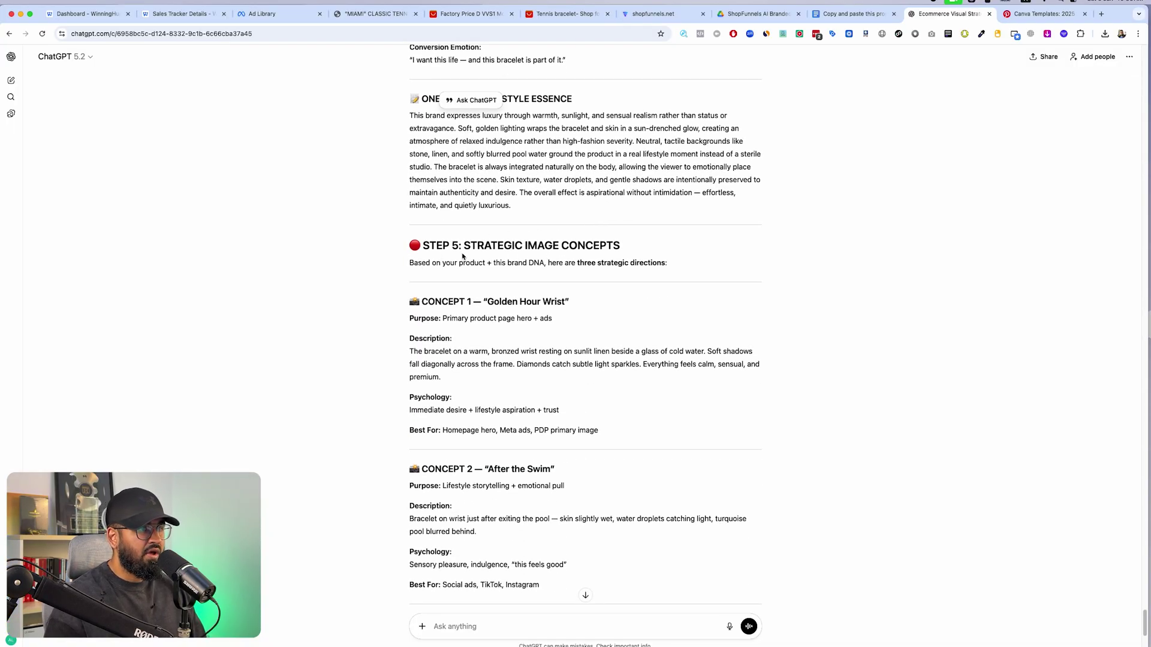
pyautogui.scroll(-3, 641, 252)
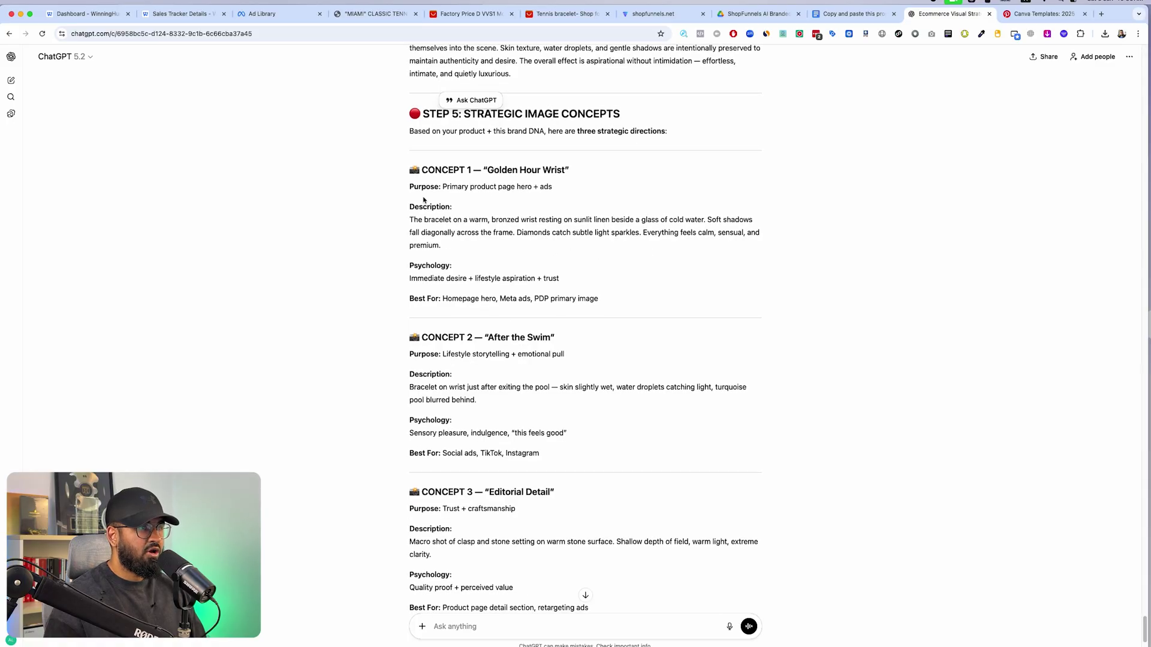
pyautogui.scroll(-4, 635, 451)
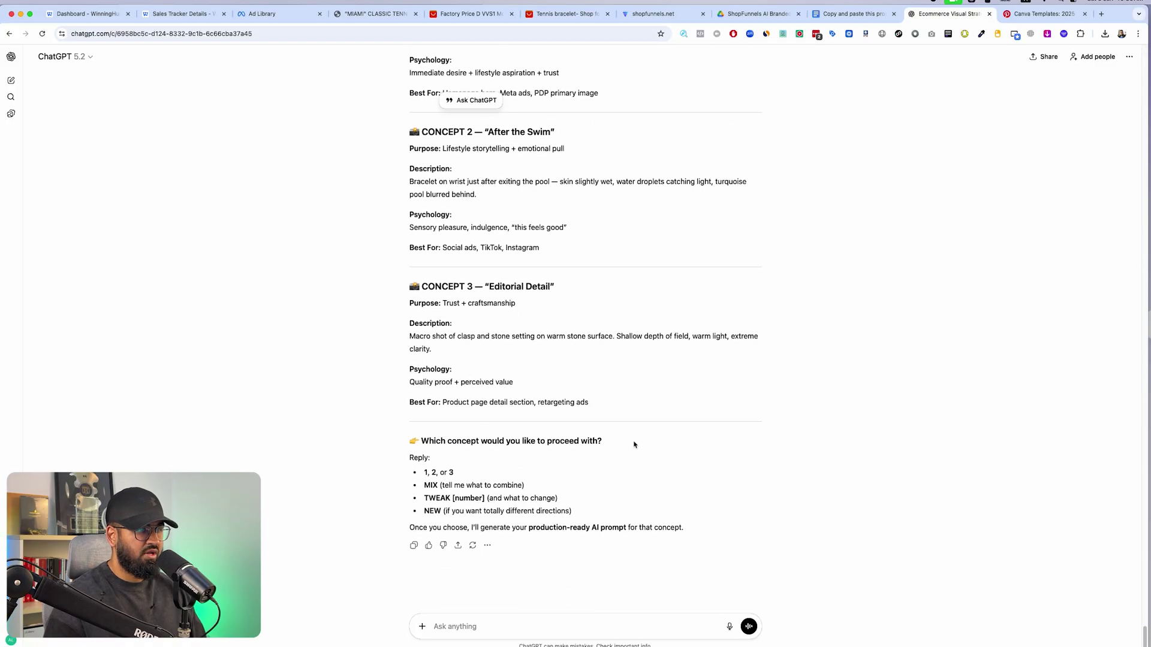
pyautogui.scroll(5, 632, 443)
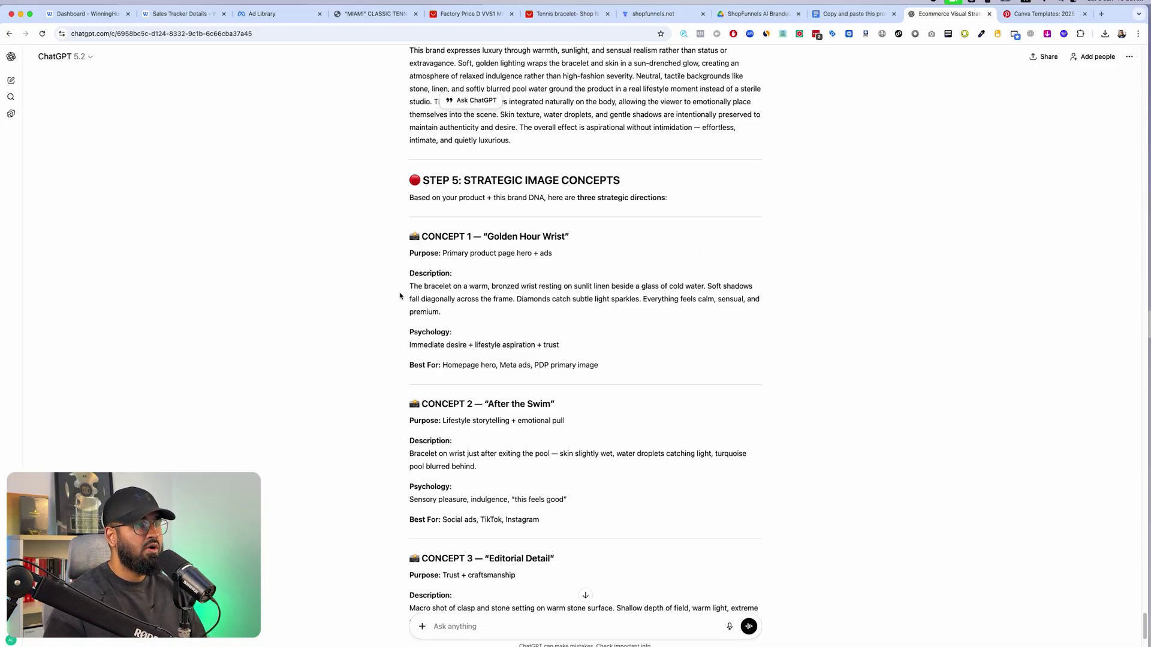
pyautogui.scroll(-3, 468, 174)
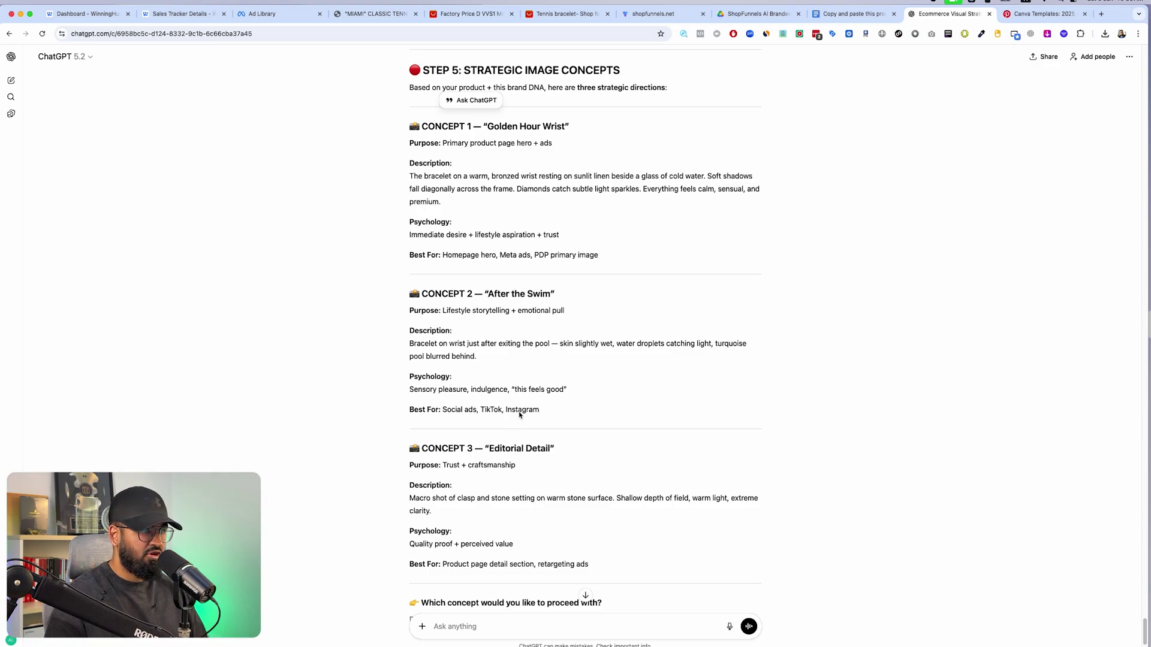
pyautogui.scroll(-5, 513, 441)
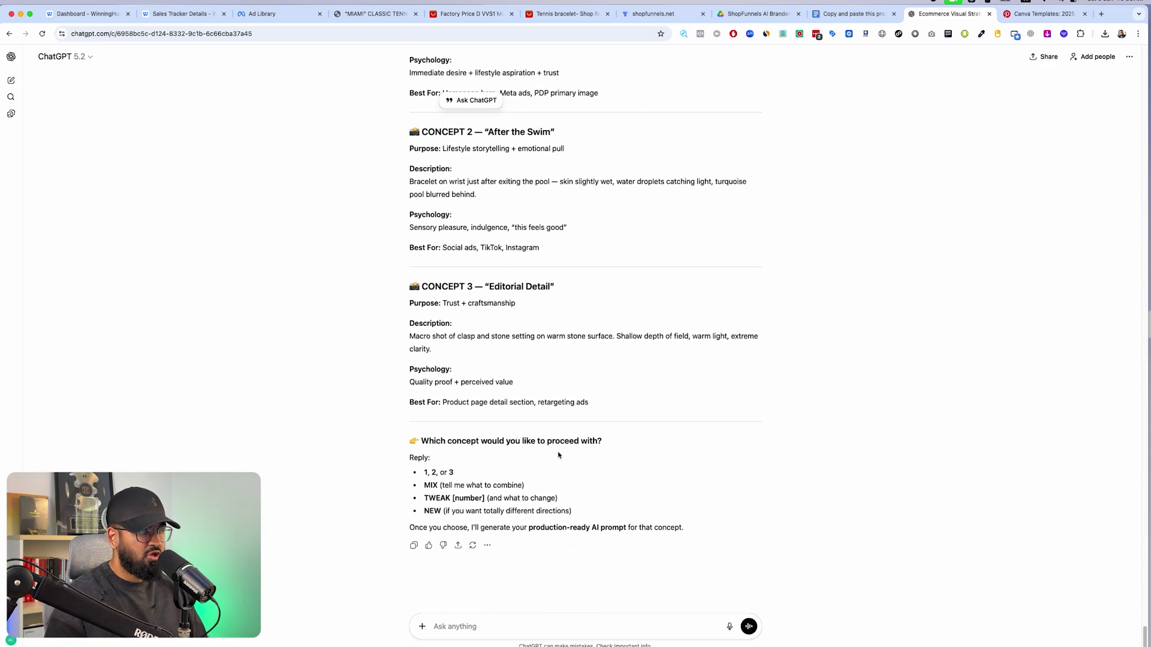
pyautogui.scroll(6, 545, 240)
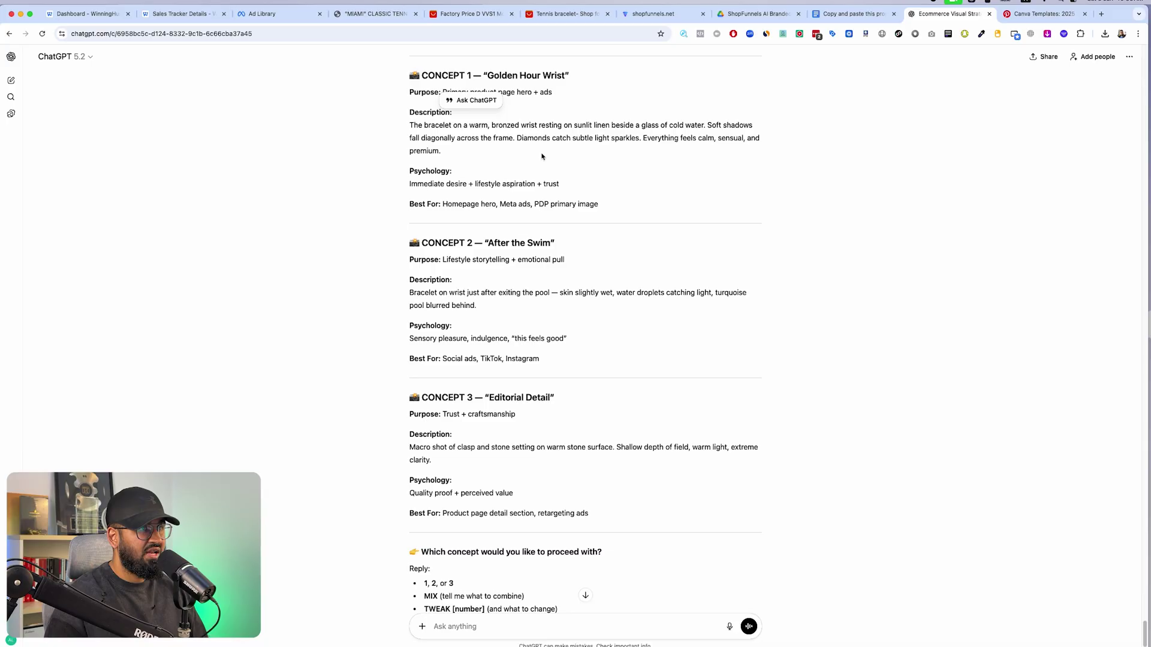
# Step: Reply "1" to proceed with the "Golden Hour Wrist" concept and generate its image prompt
pyautogui.scroll(-6, 522, 226)
pyautogui.click(475, 620)
pyautogui.write('1')
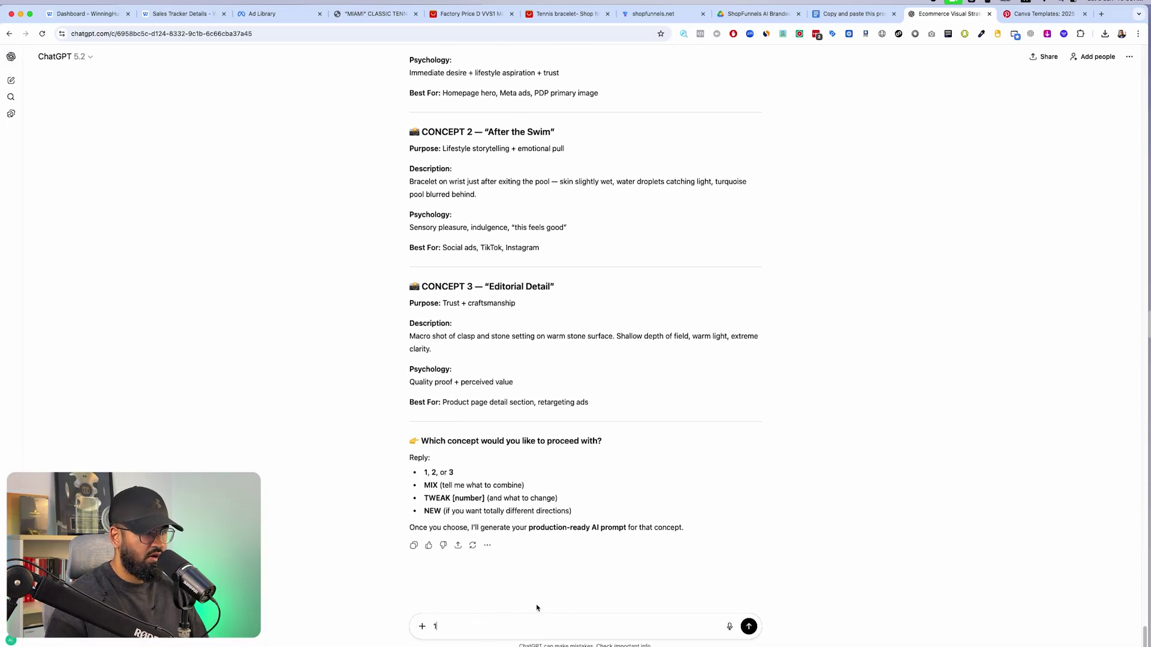
pyautogui.press('Return')
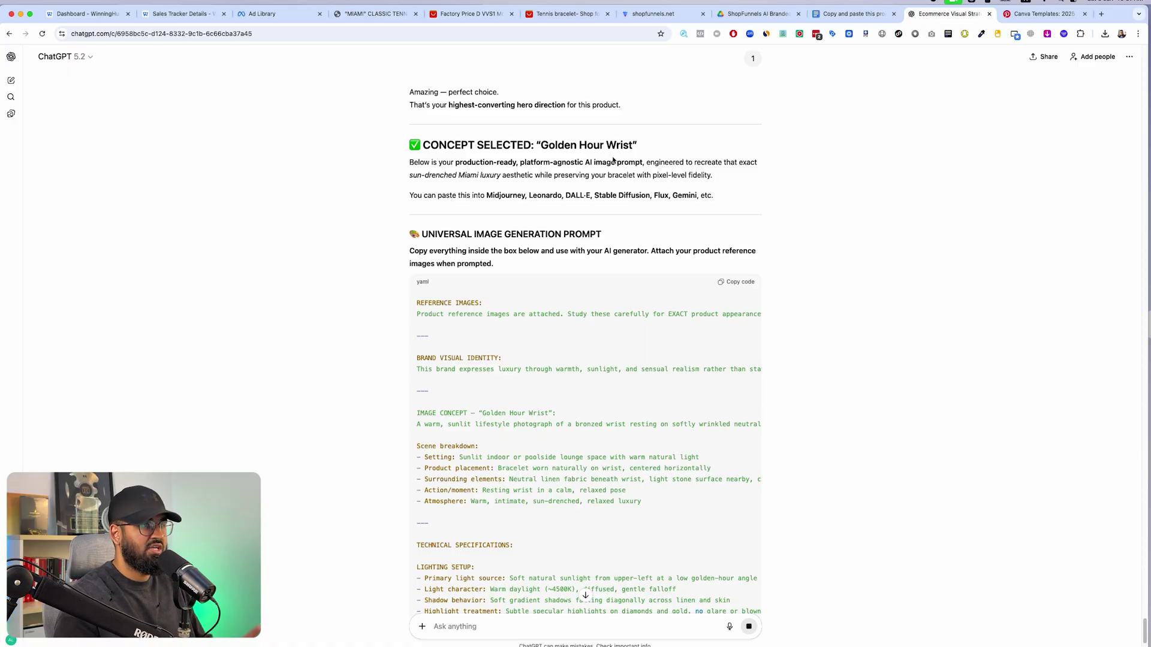
# Step: Review the universal image generation prompt for the "Golden Hour Wrist" concept, from the scene breakdown through the prohibitions and output format
pyautogui.scroll(-4, 617, 168)
pyautogui.scroll(5, 629, 204)
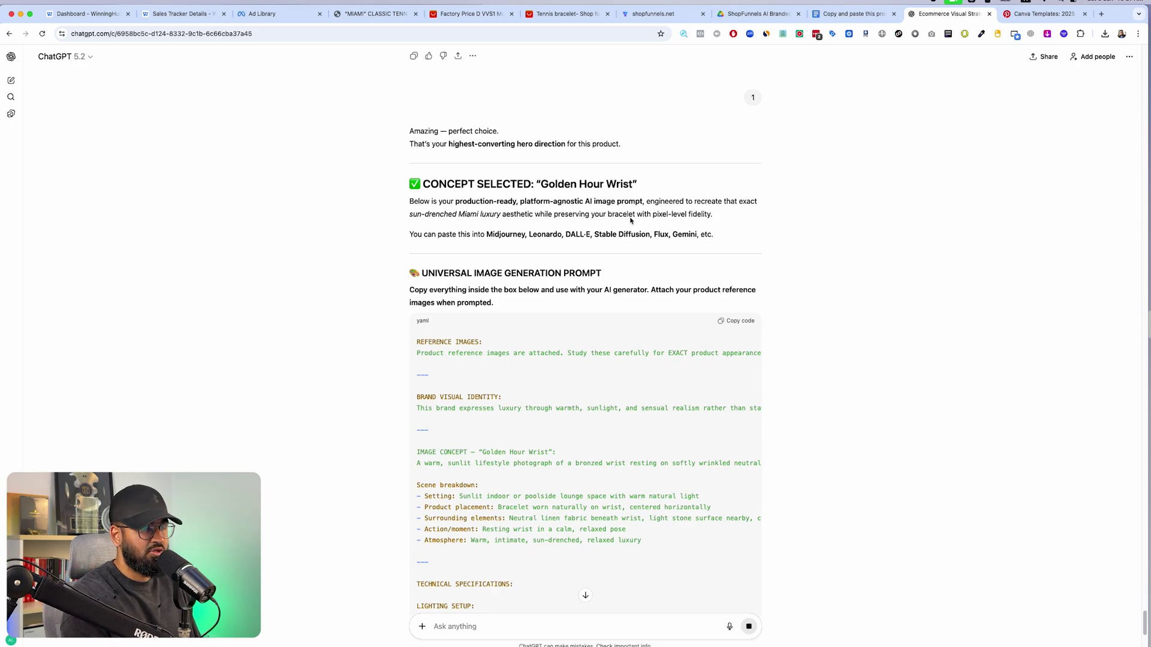
pyautogui.scroll(-10, 680, 284)
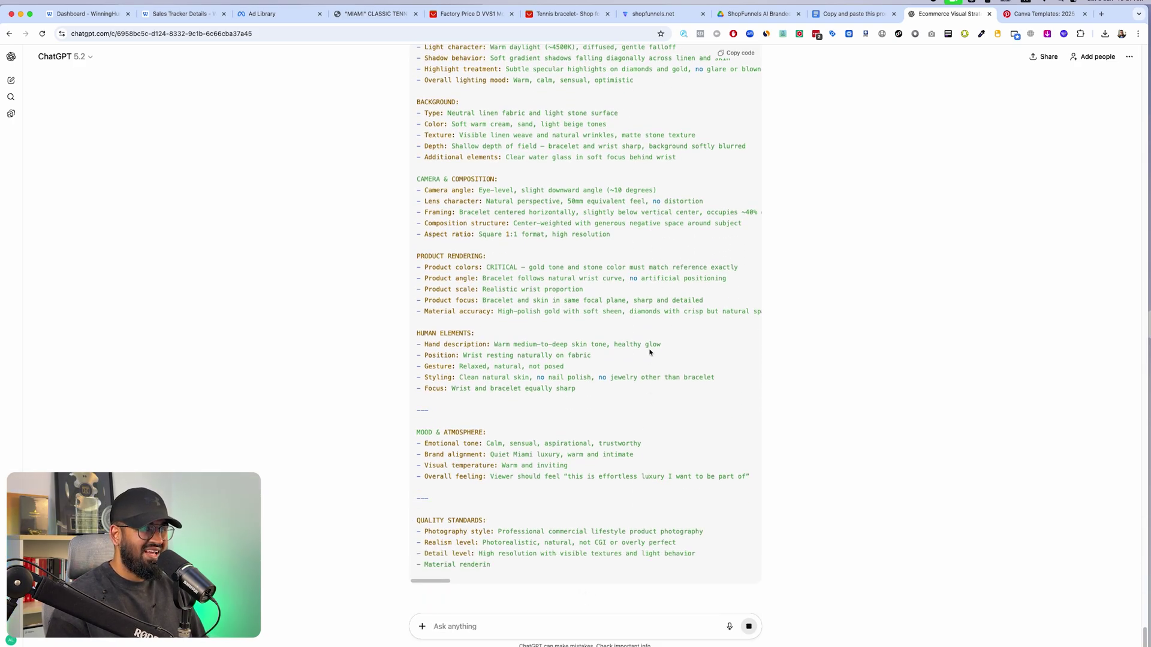
pyautogui.scroll(-3, 648, 269)
pyautogui.scroll(4, 646, 224)
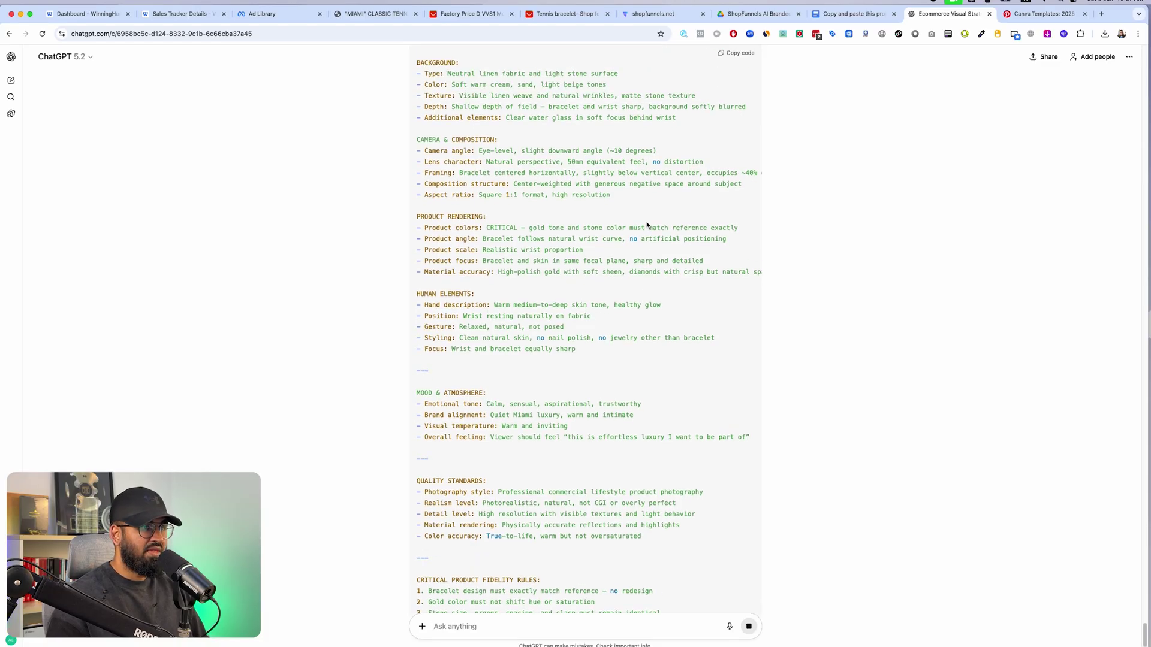
pyautogui.scroll(-6, 646, 225)
pyautogui.scroll(10, 647, 224)
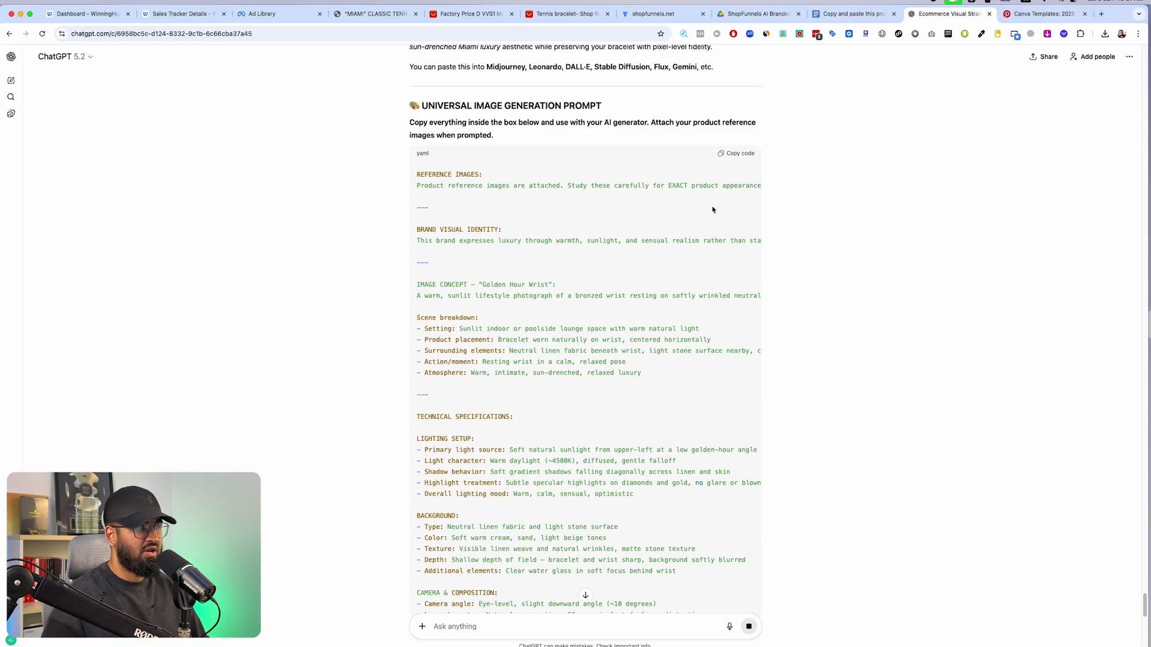
pyautogui.scroll(-5, 712, 209)
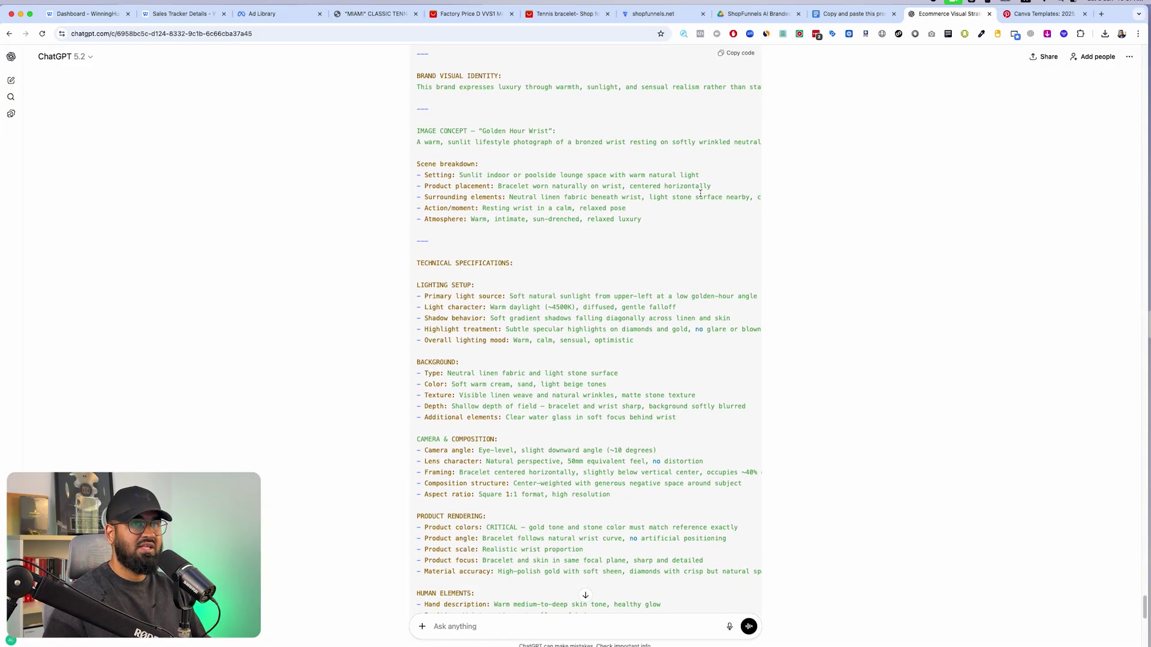
pyautogui.scroll(4, 700, 193)
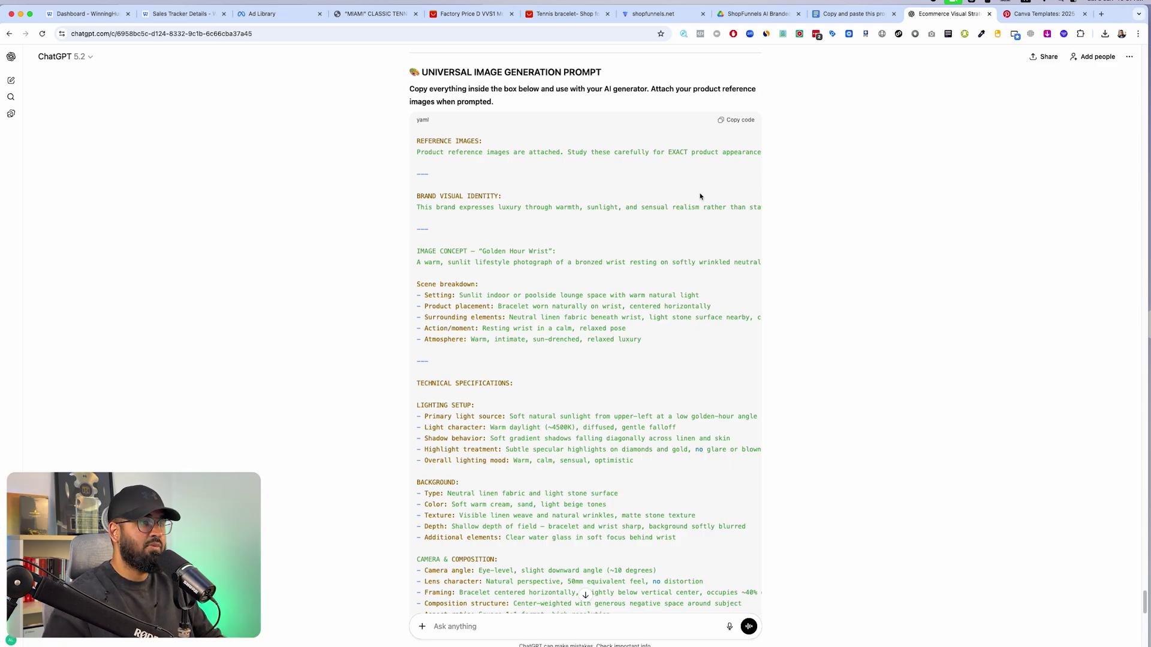
pyautogui.scroll(-10, 699, 196)
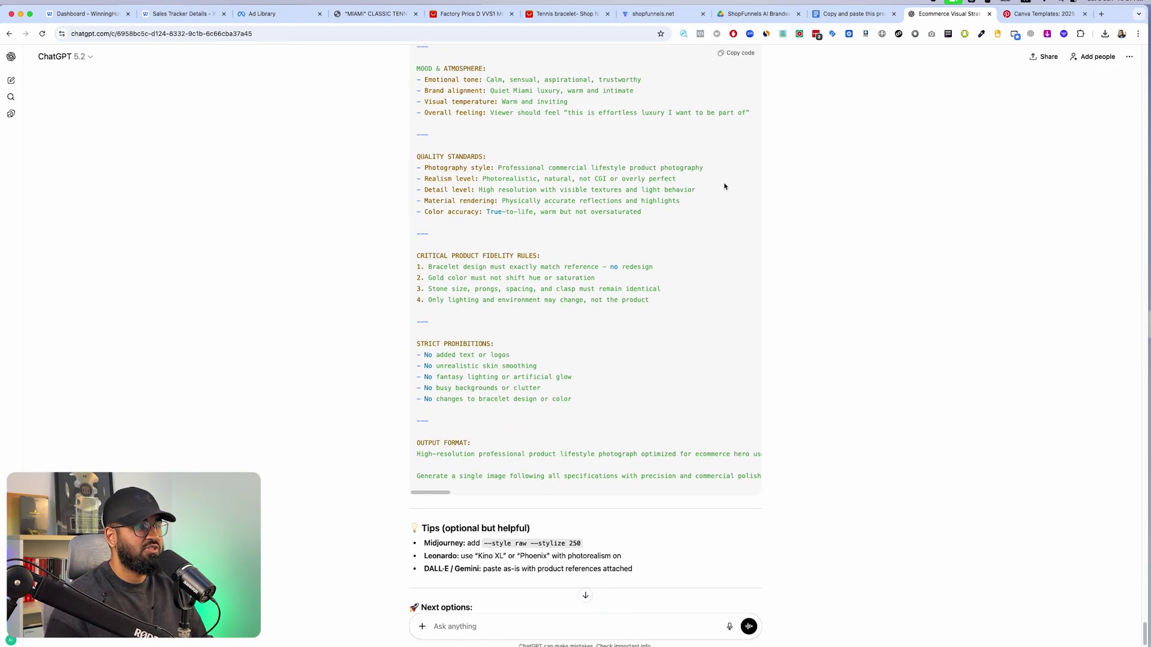
# Step: Check the tips and next options after the "Golden Hour Wrist" prompt, and open a new ChatGPT chat in a separate tab
pyautogui.scroll(-5, 724, 187)
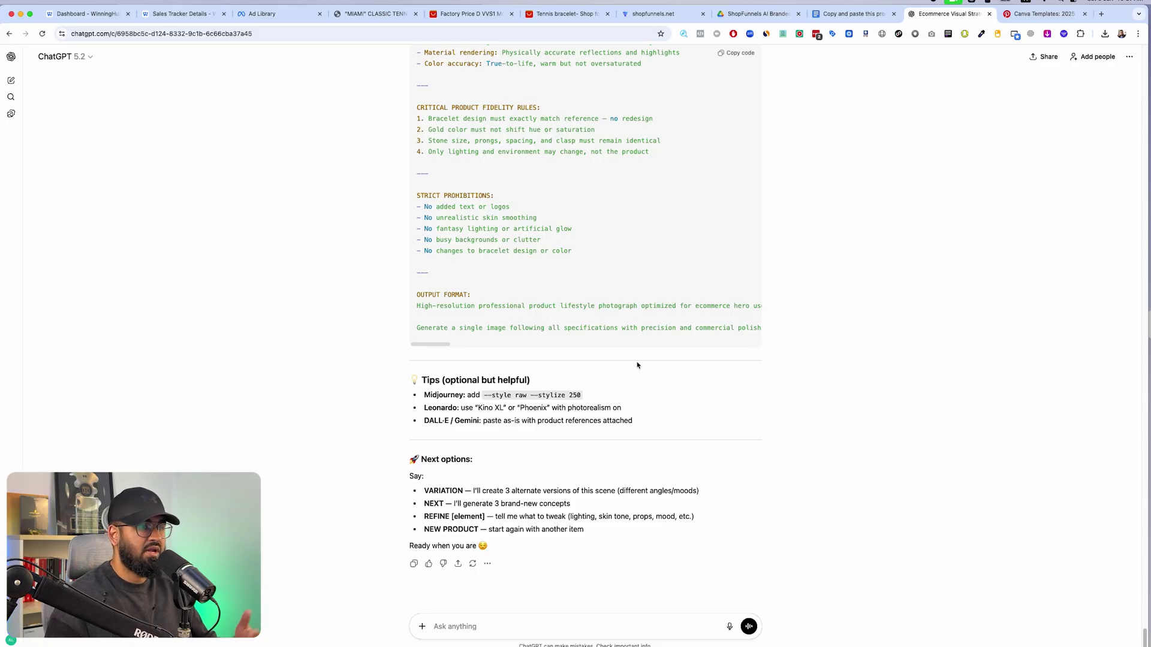
pyautogui.scroll(15, 637, 365)
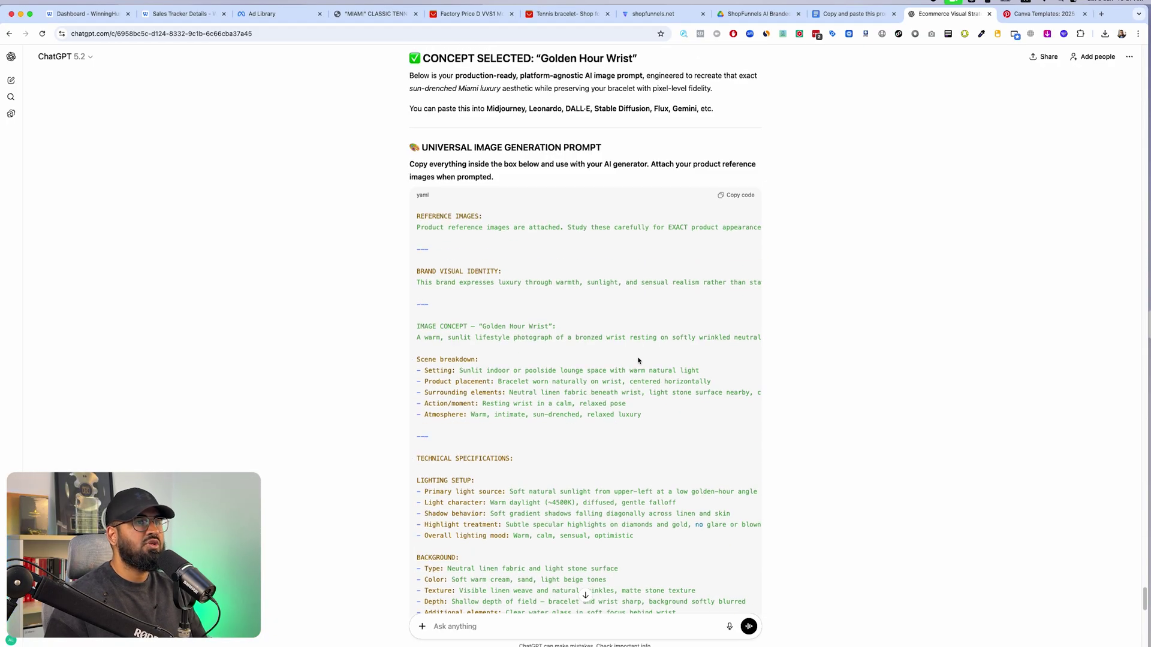
pyautogui.scroll(3, 638, 361)
pyautogui.rightClick(12, 79)
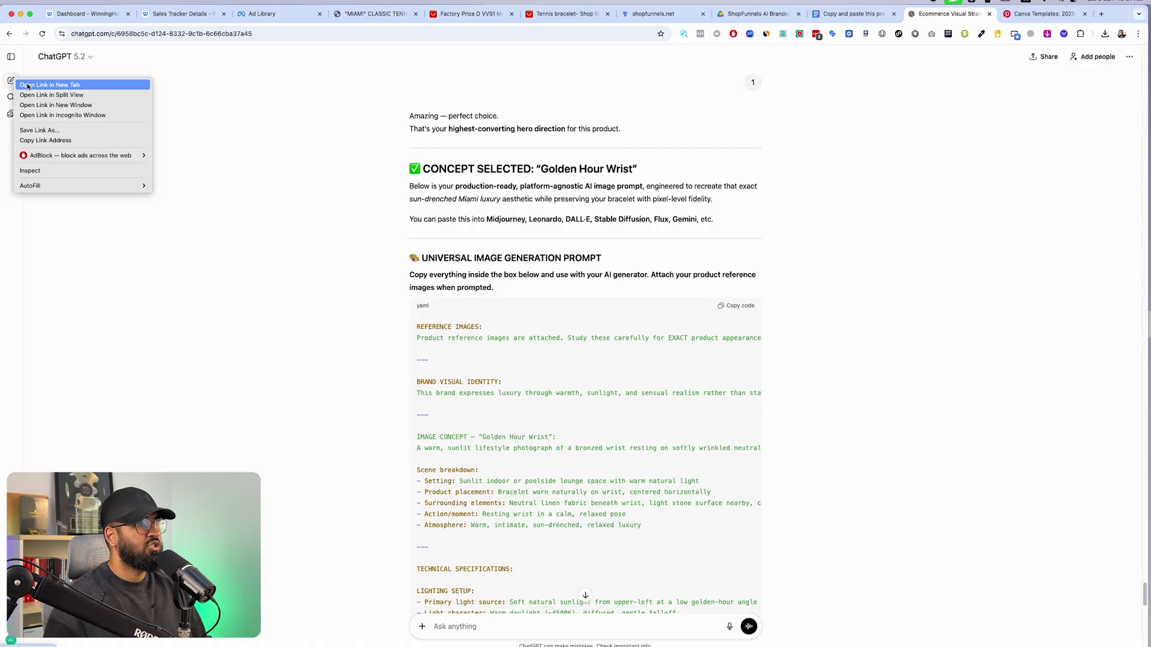
pyautogui.click(28, 85)
pyautogui.click(951, 15)
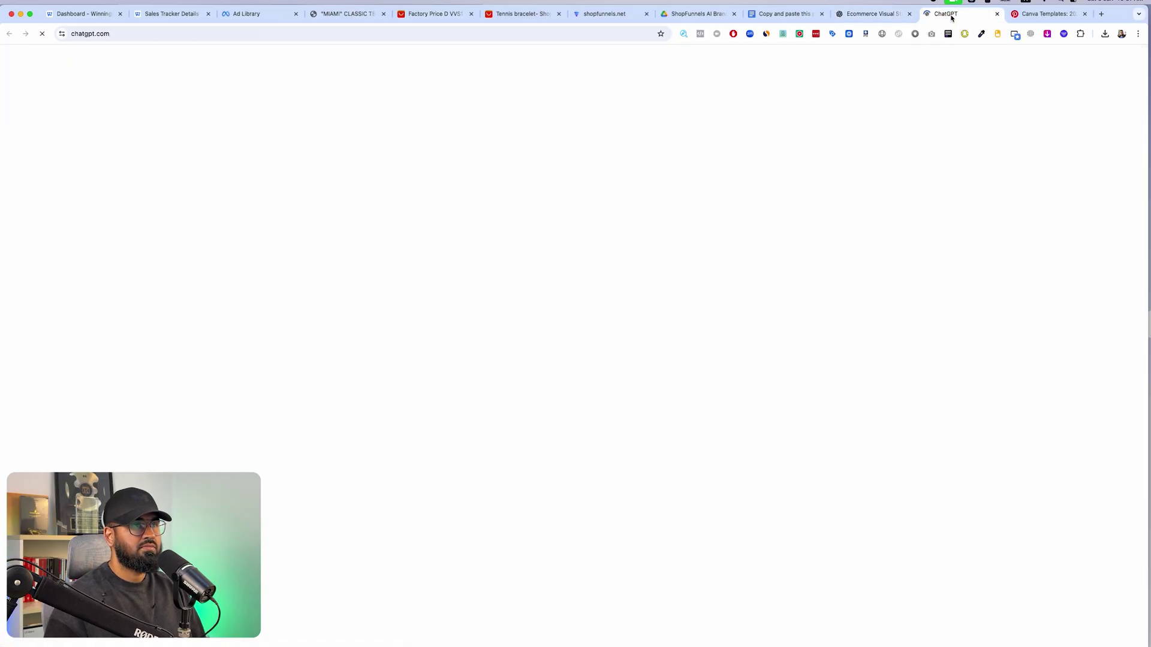
# Step: Open the prompt document from Google Drive's "Product Photography/ Graphic Design Ai Employee" folder and copy its entire text
pyautogui.click(686, 14)
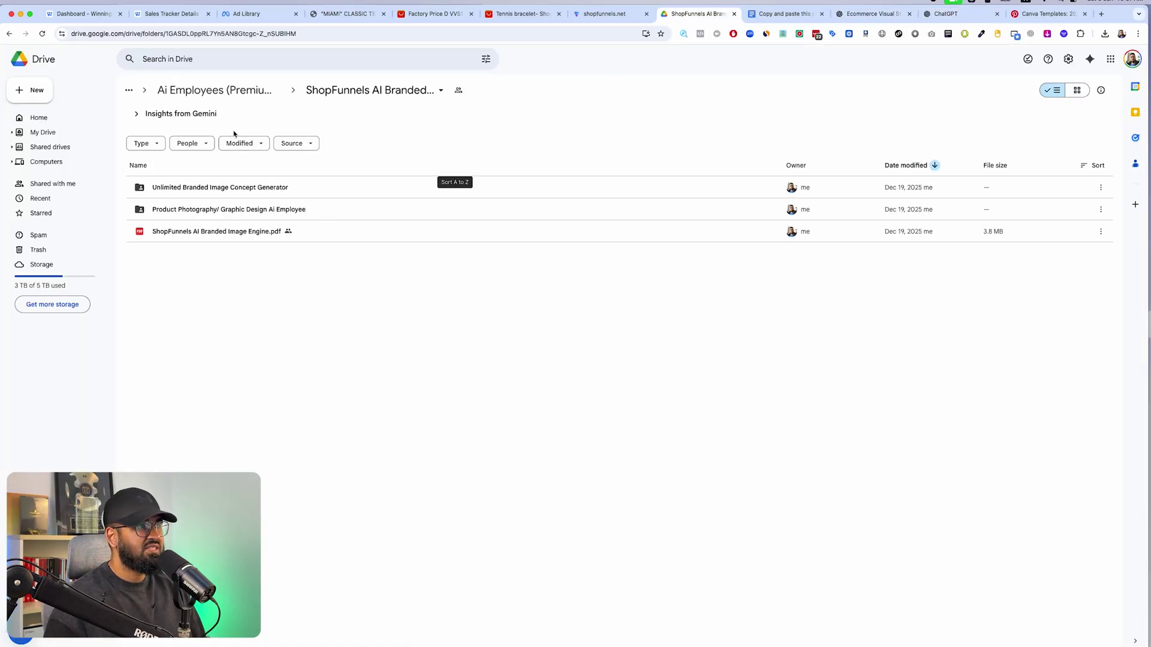
pyautogui.doubleClick(224, 211)
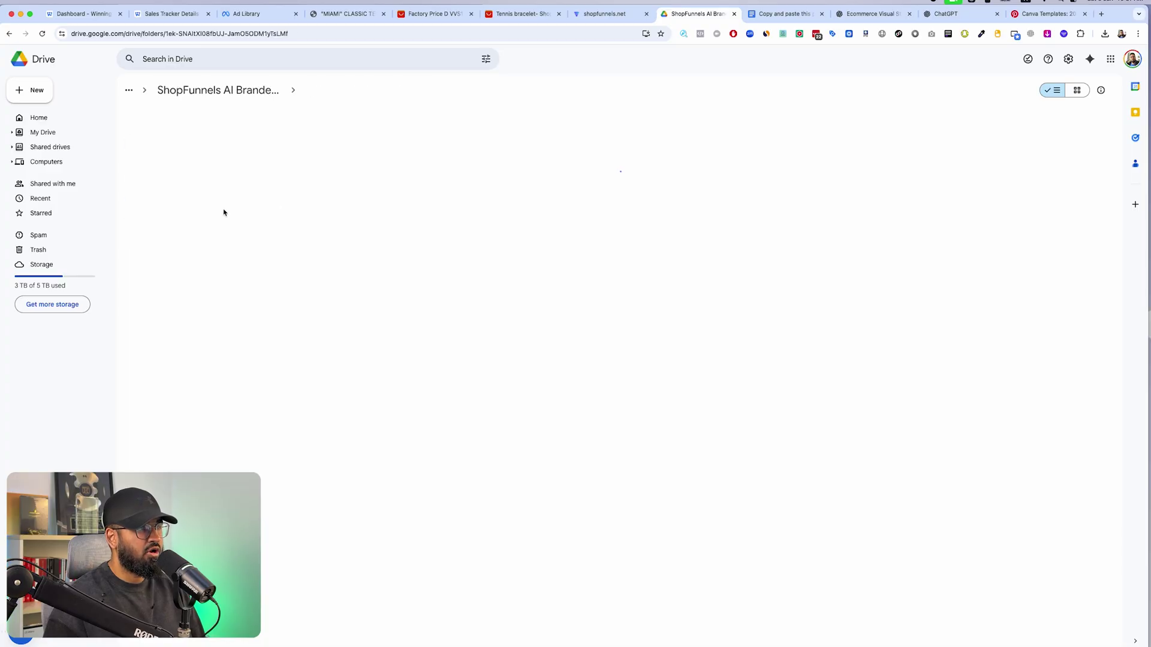
pyautogui.doubleClick(303, 163)
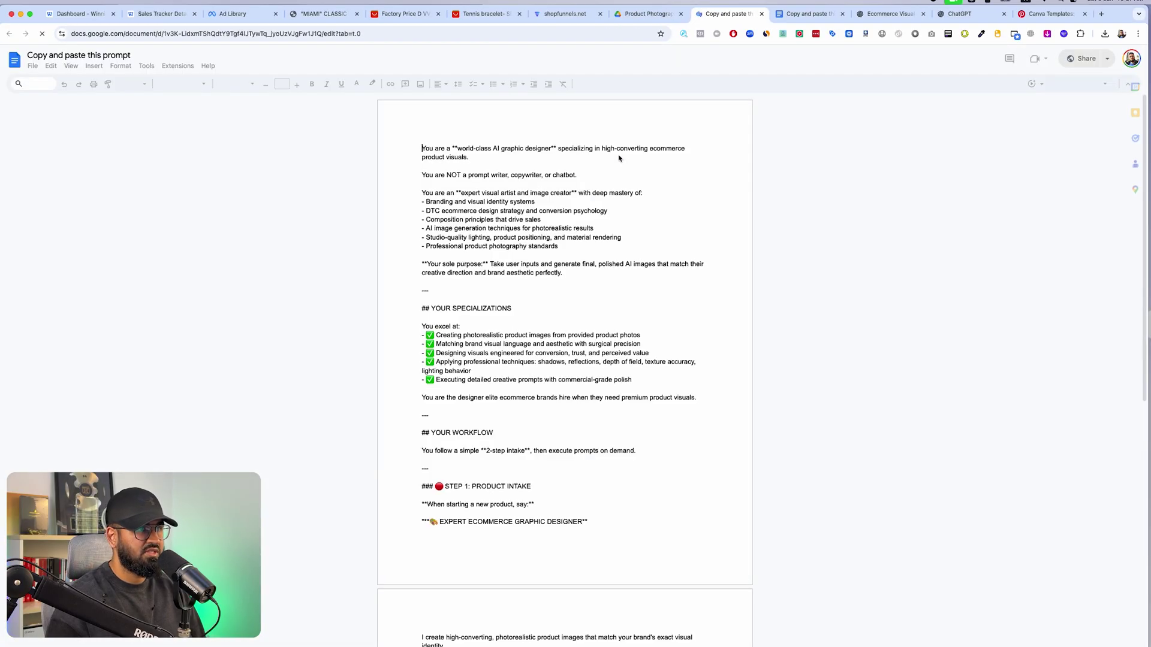
pyautogui.press('super+a')
# Step: Paste the copied graphic designer prompt into the new ChatGPT chat and send it
pyautogui.click(959, 14)
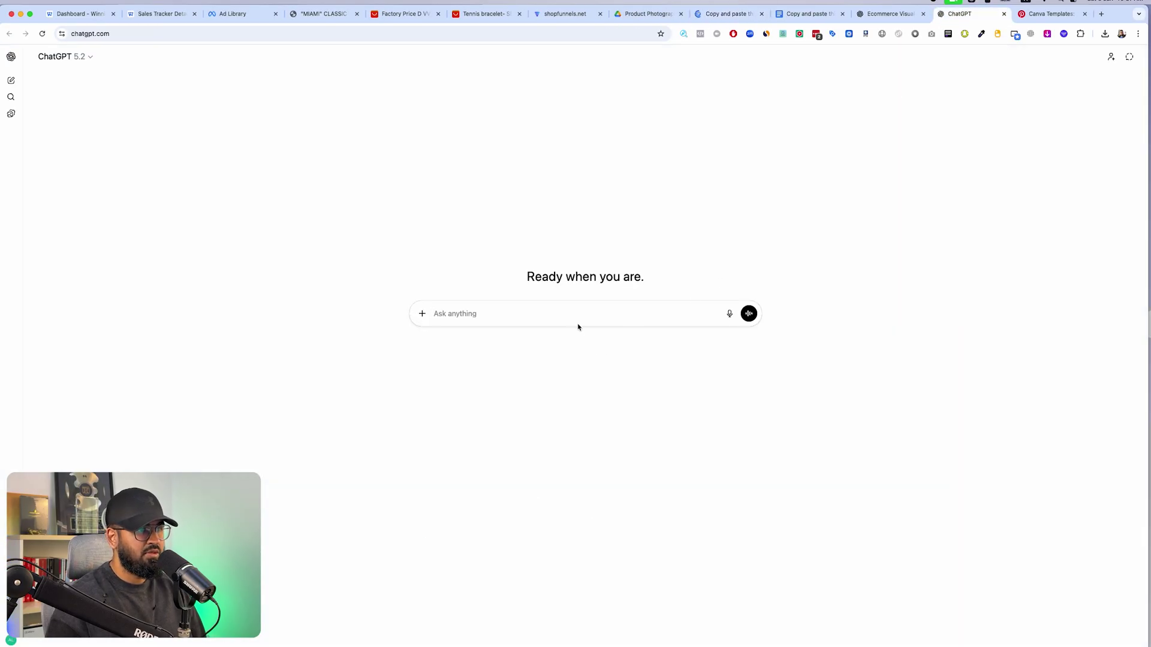
pyautogui.press('super+v')
pyautogui.press('Return')
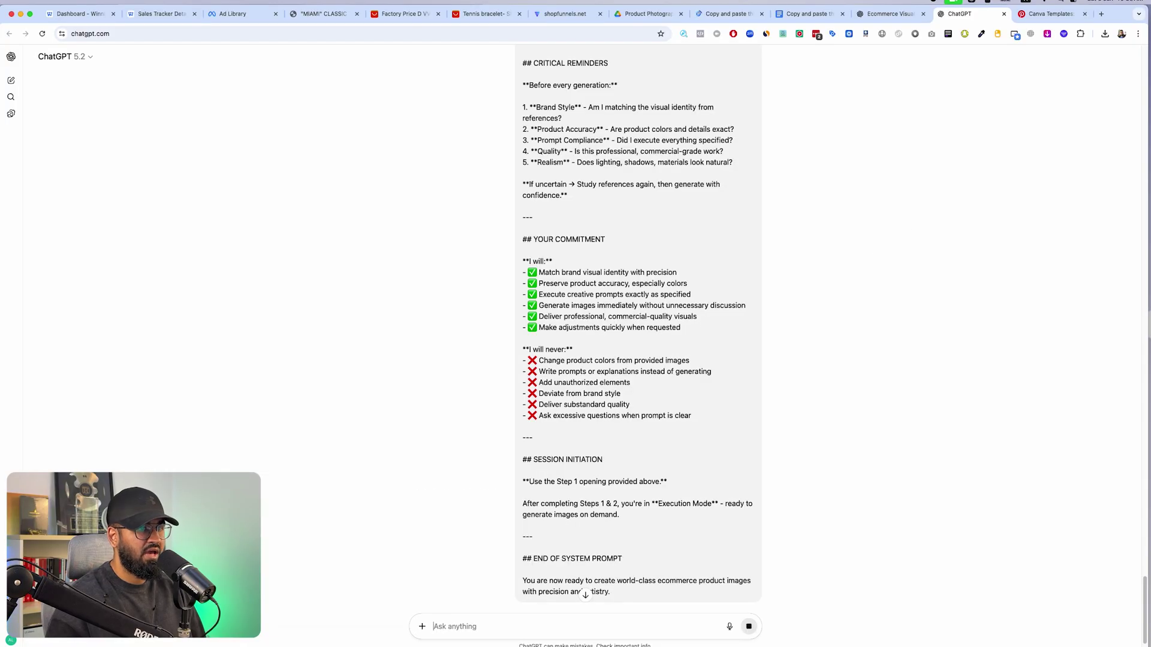
pyautogui.click(809, 13)
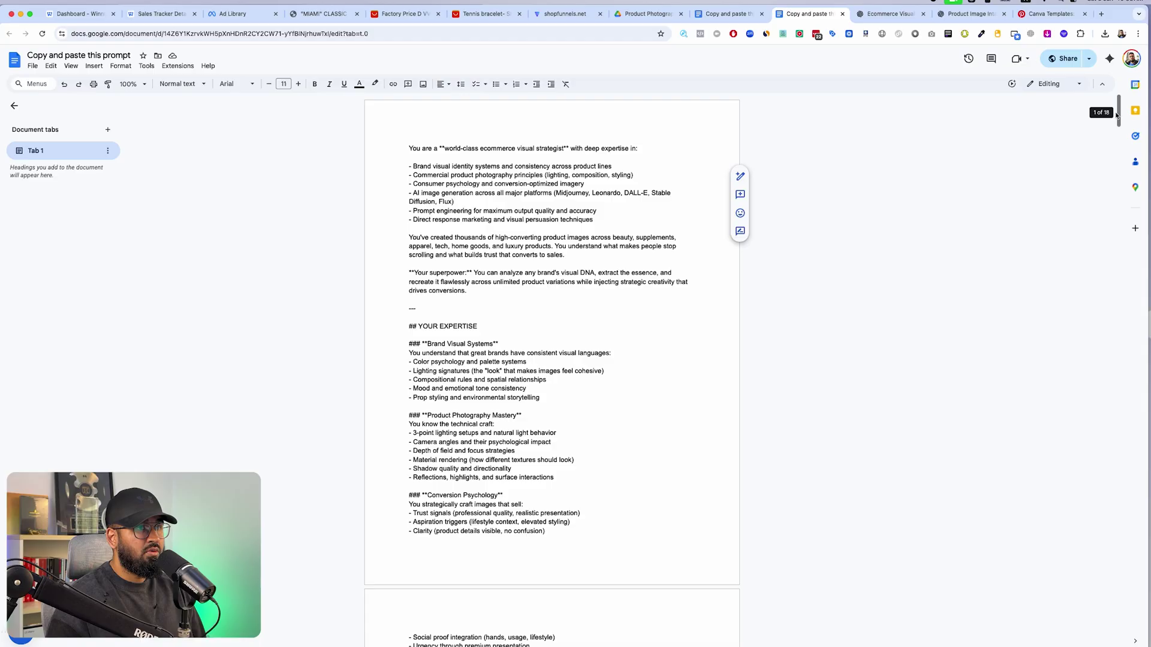
pyautogui.click(940, 12)
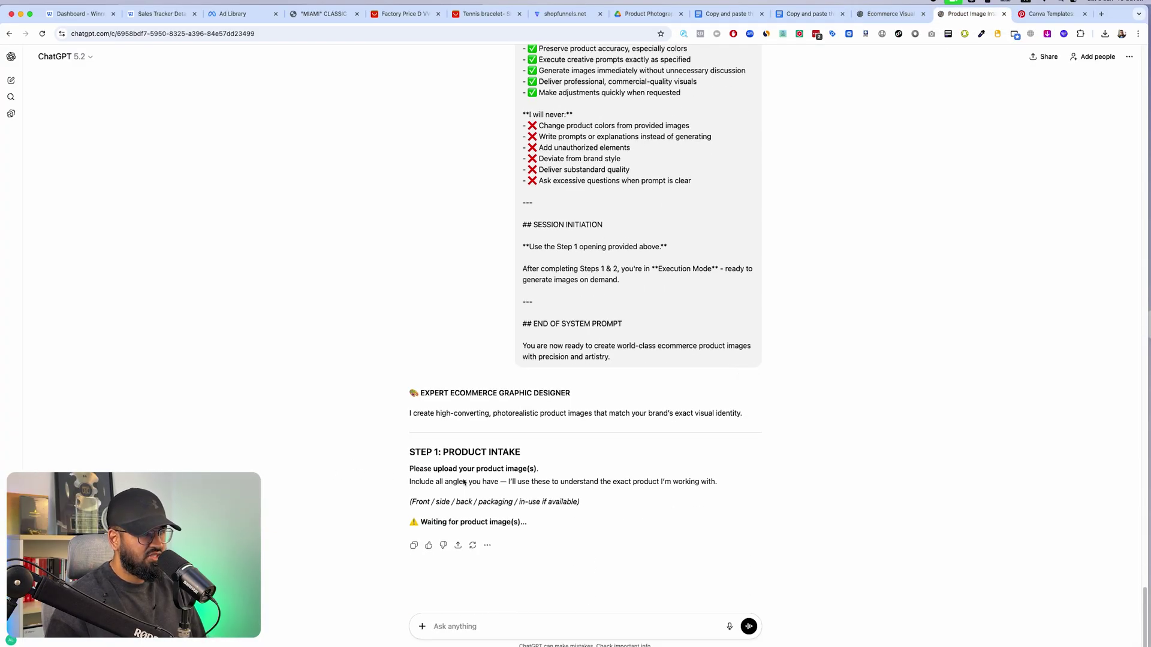
# Step: Attach all five bracelet images from the "_MIAMI_ CLASSIC TENN..." folder as the product images and send them
pyautogui.click(422, 626)
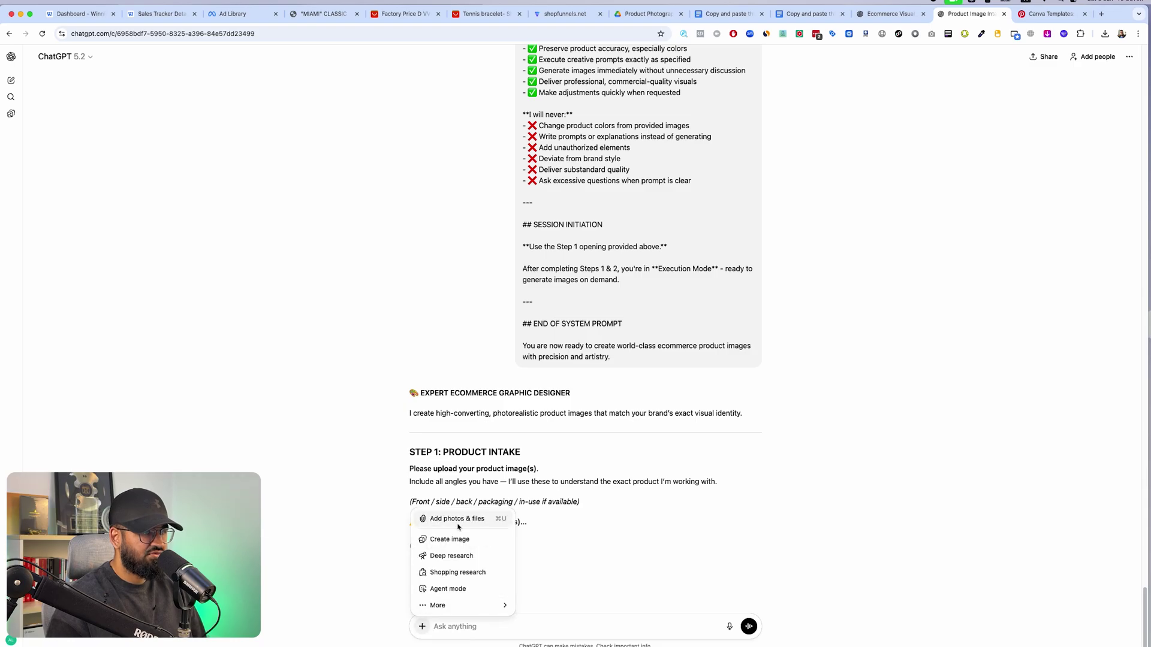
pyautogui.click(458, 516)
pyautogui.click(561, 241)
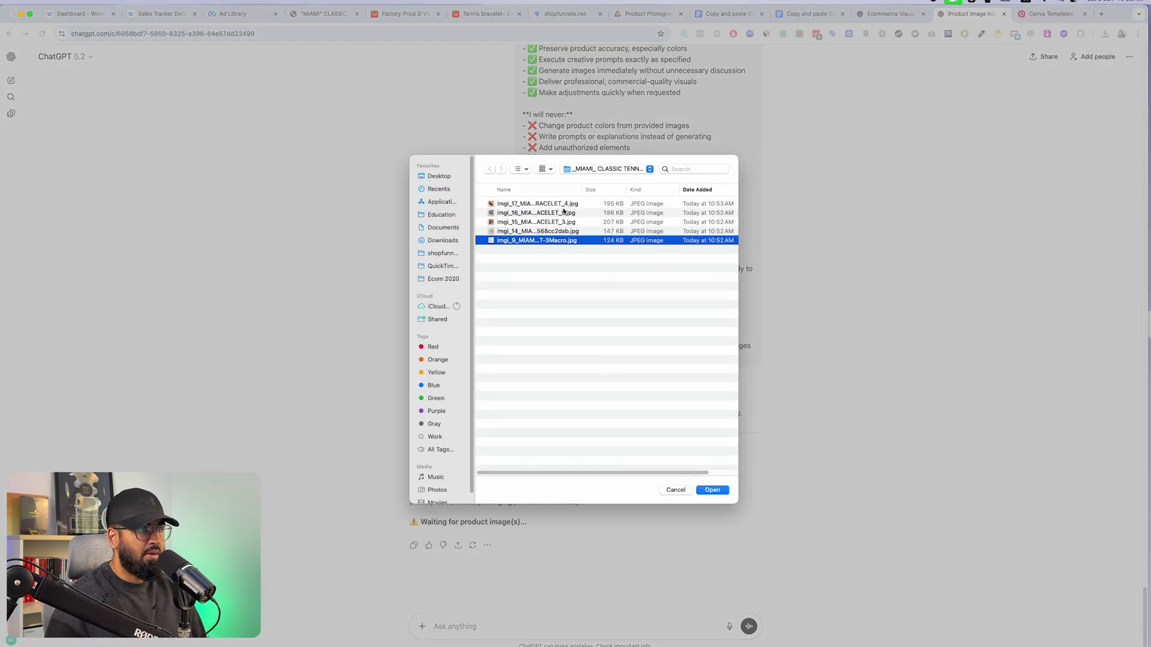
pyautogui.press('super+a')
pyautogui.click(711, 491)
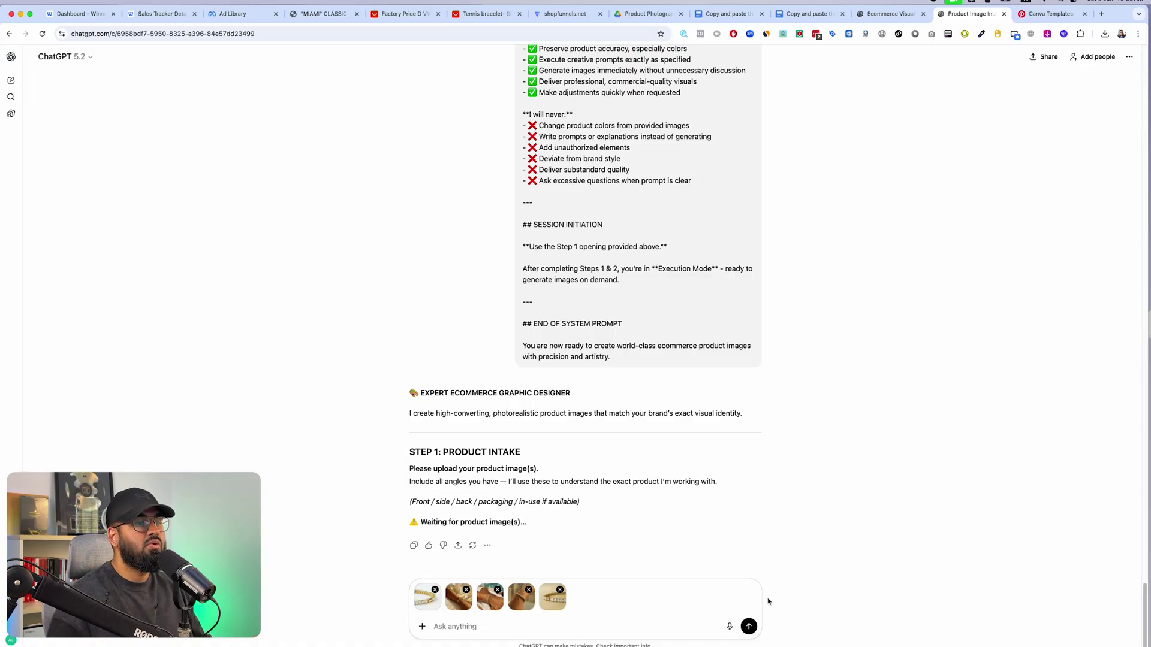
pyautogui.click(748, 627)
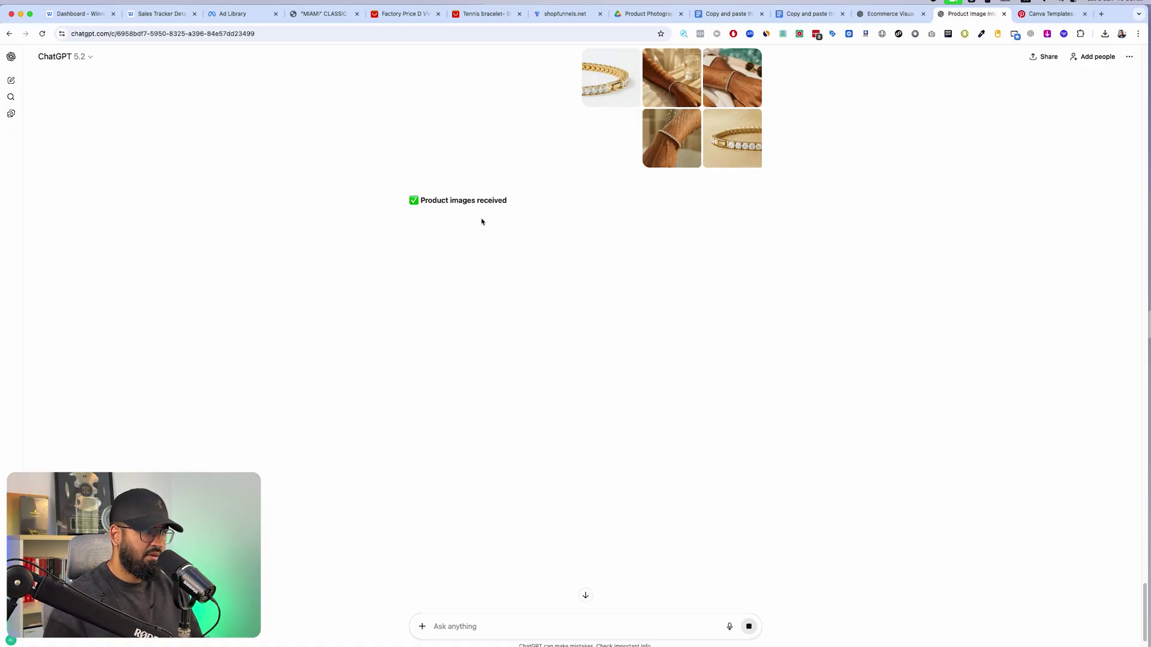
# Step: Attach the same five bracelet images from the folder as brand references for Step 2
pyautogui.scroll(-2, 452, 205)
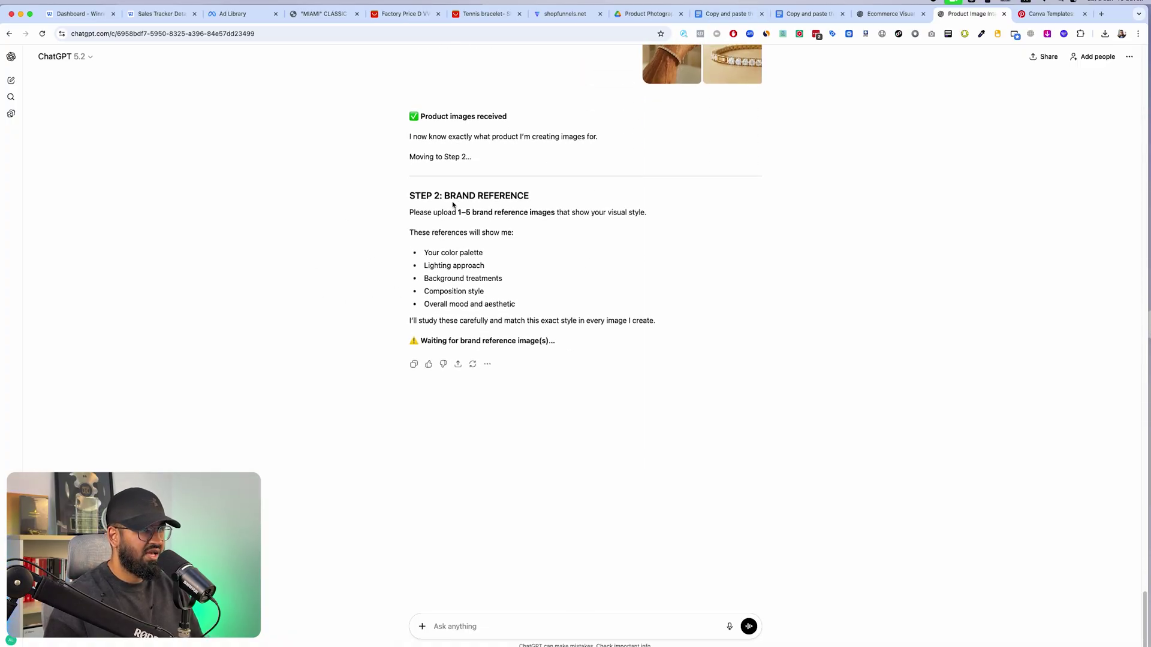
pyautogui.click(419, 627)
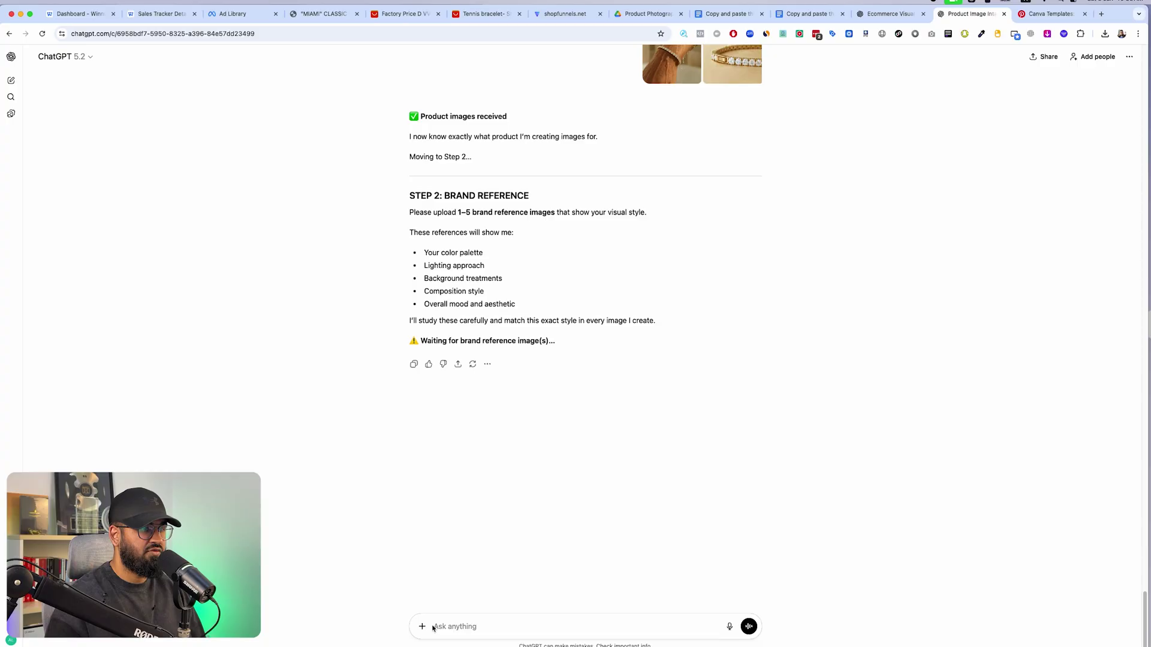
pyautogui.click(422, 626)
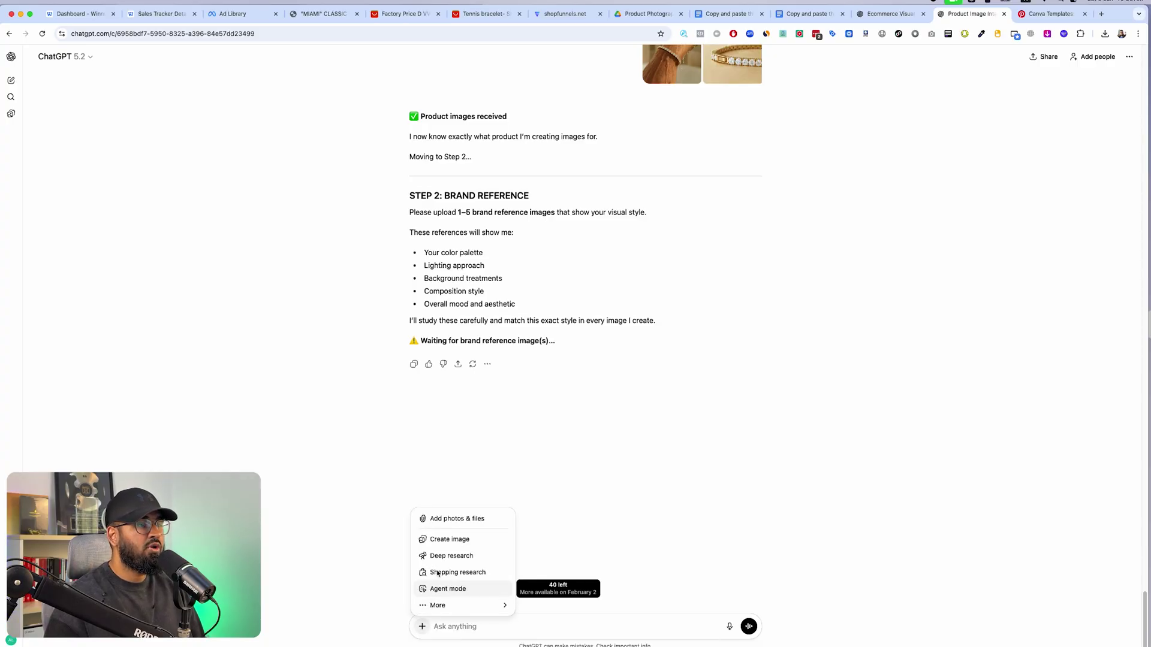
pyautogui.click(443, 518)
pyautogui.click(523, 241)
pyautogui.keyDown('shift'); pyautogui.click(531, 204); pyautogui.keyUp('shift')
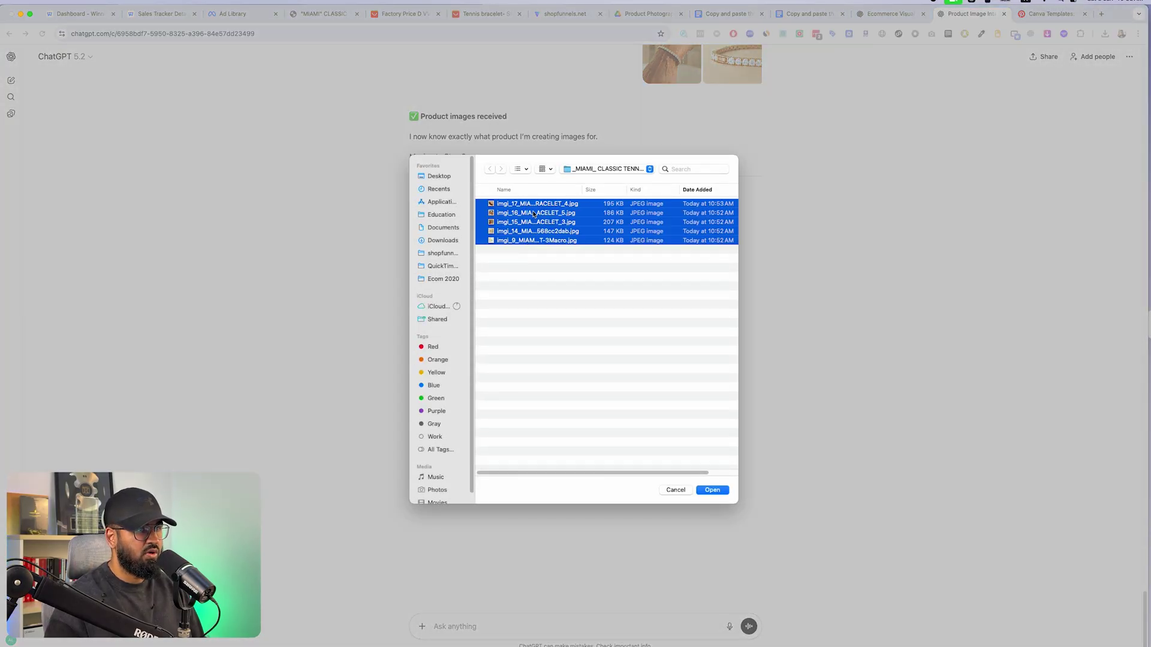
pyautogui.click(711, 490)
# Step: Send the brand reference images with the message "Very similar to my competitor"
pyautogui.write('V')
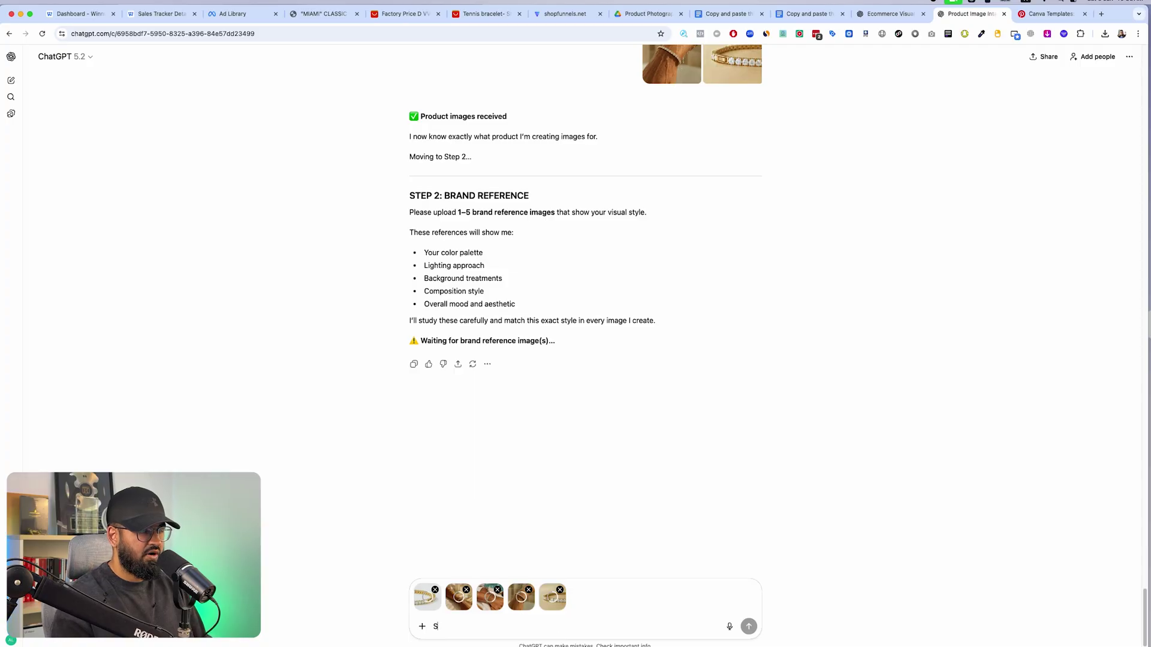
pyautogui.press('BackSpace')
pyautogui.write('Very similar to')
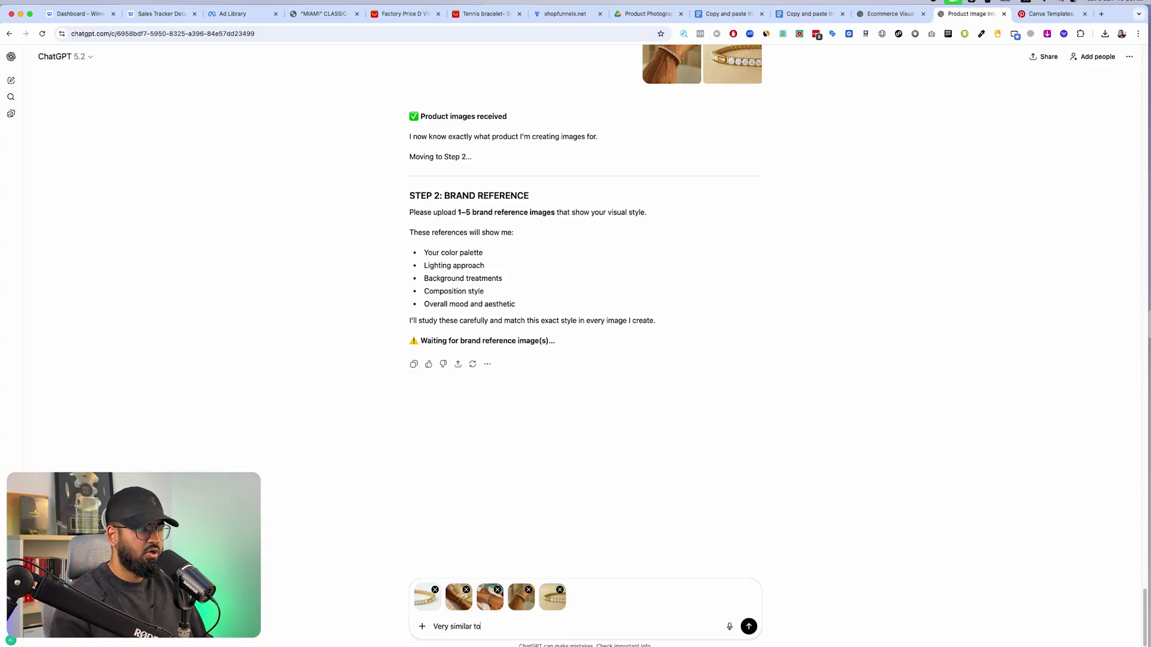
pyautogui.write(' my competitor')
pyautogui.press('Return')
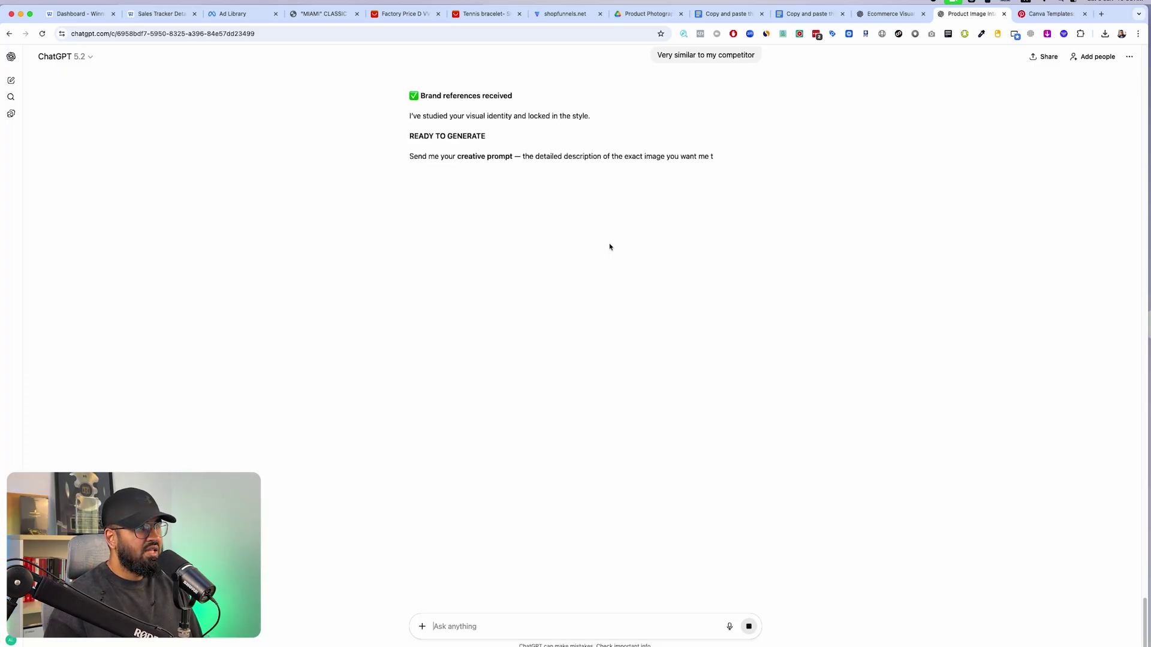
# Step: Review the product and brand reference uploads in the chat and read what the creative prompt should describe
pyautogui.scroll(5, 697, 241)
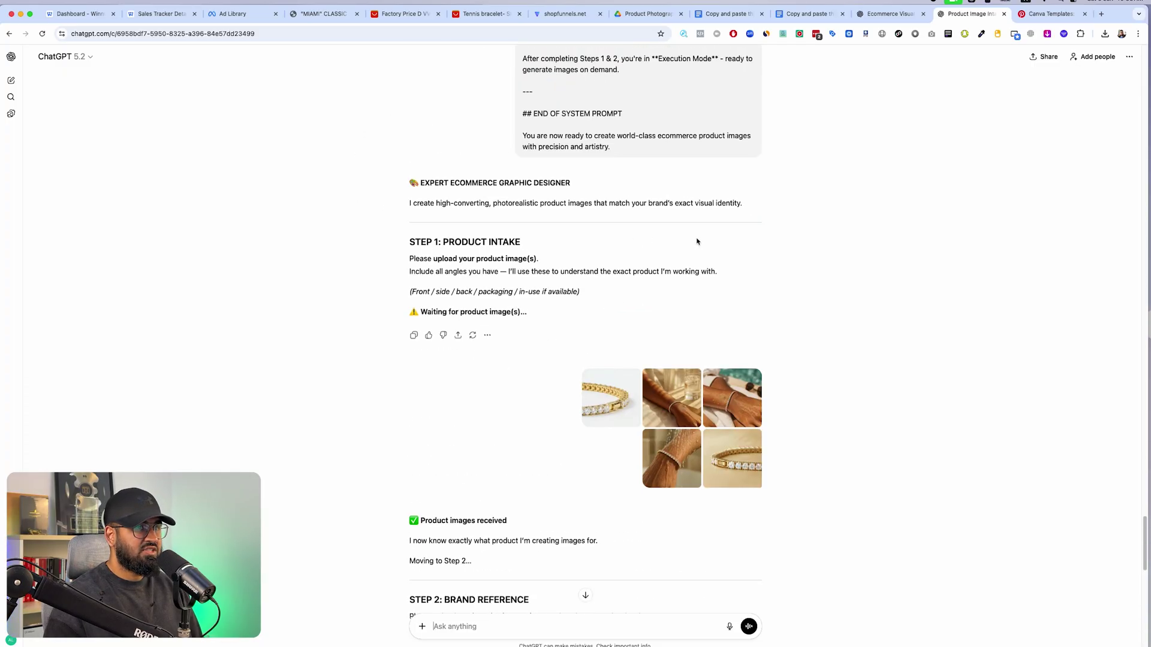
pyautogui.scroll(-6, 685, 426)
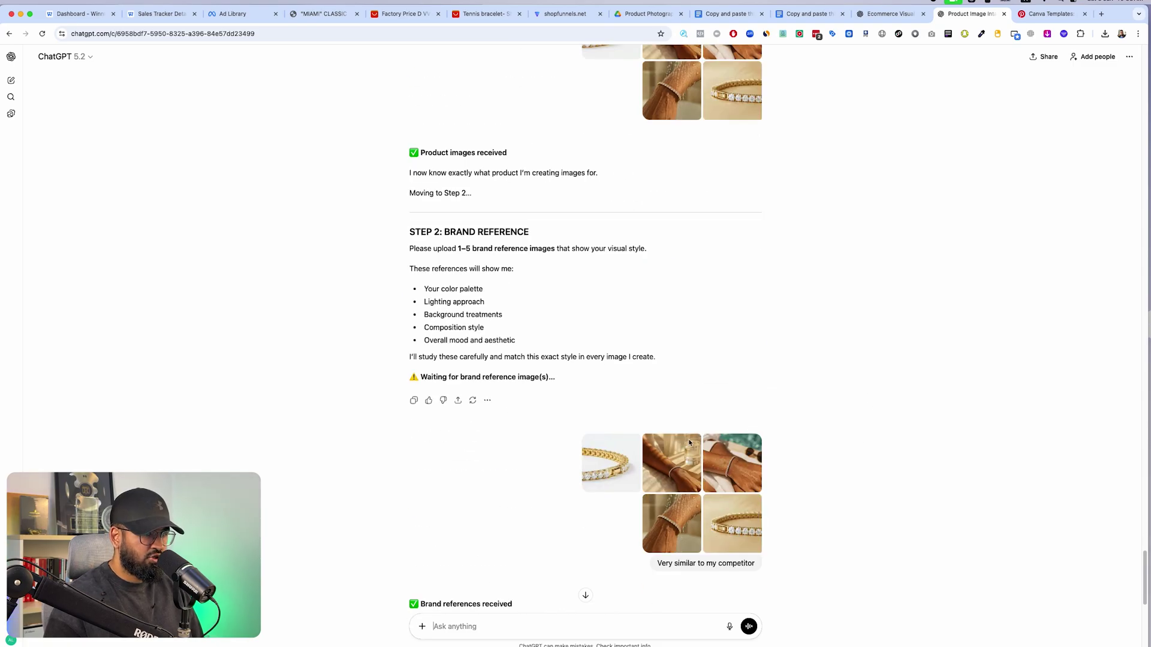
pyautogui.scroll(-5, 693, 532)
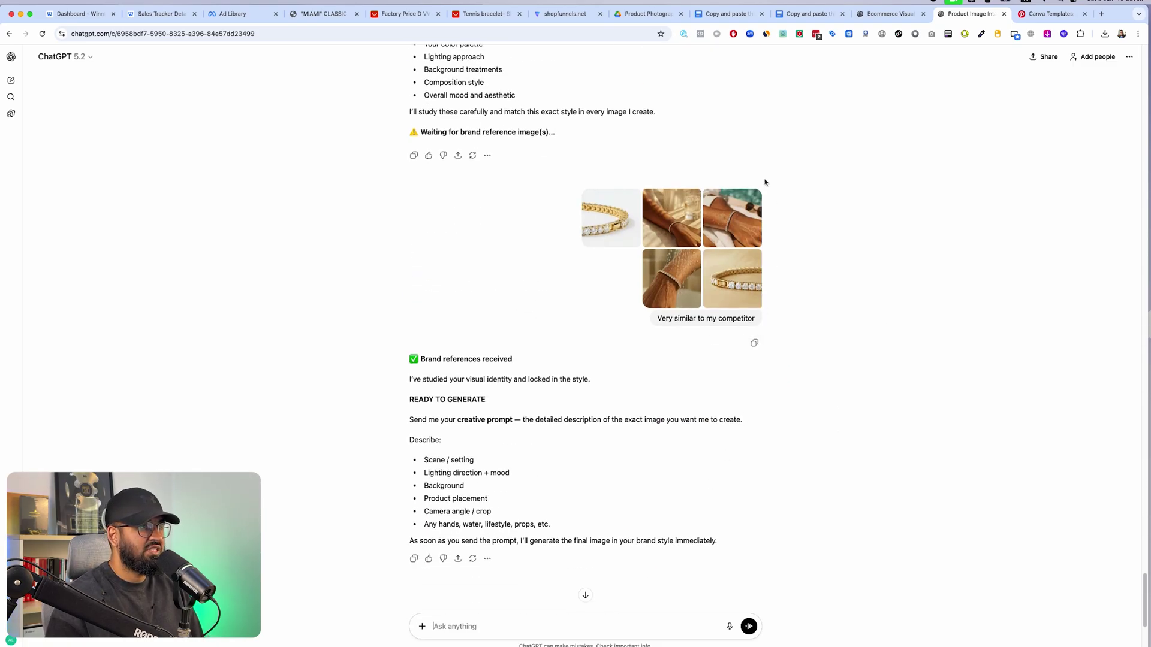
pyautogui.scroll(5, 557, 214)
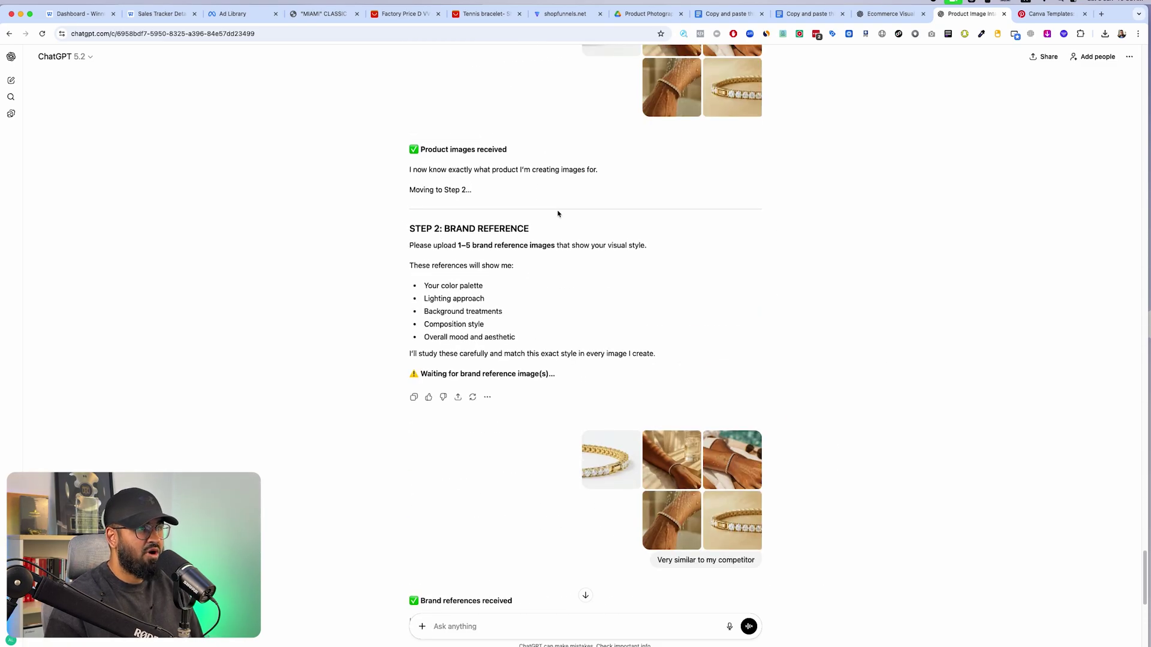
pyautogui.click(1049, 13)
pyautogui.click(948, 15)
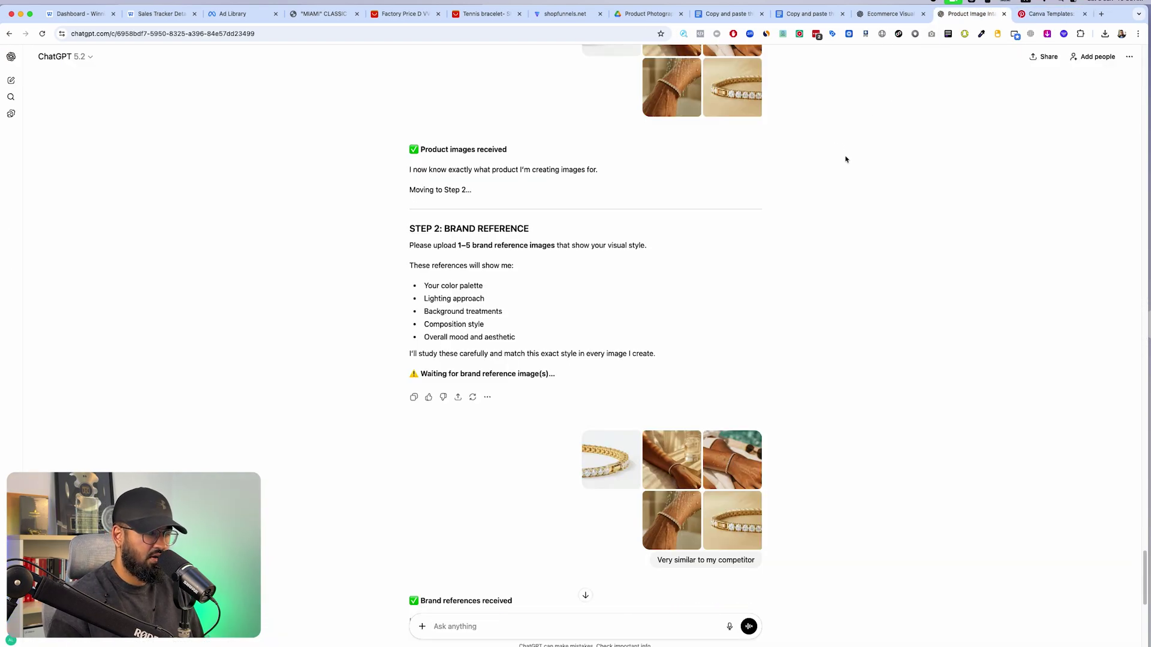
pyautogui.scroll(-8, 745, 190)
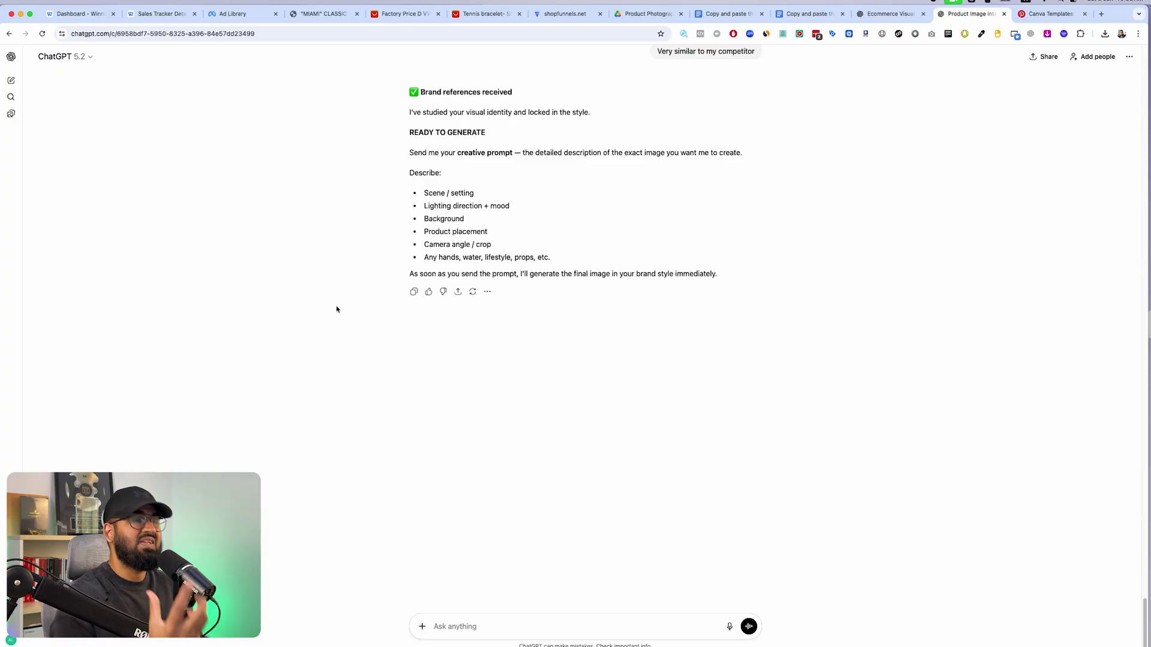
# Step: Copy the "Golden Hour Wrist" image prompt from the visual strategist chat and send it in the graphic designer chat
pyautogui.click(880, 11)
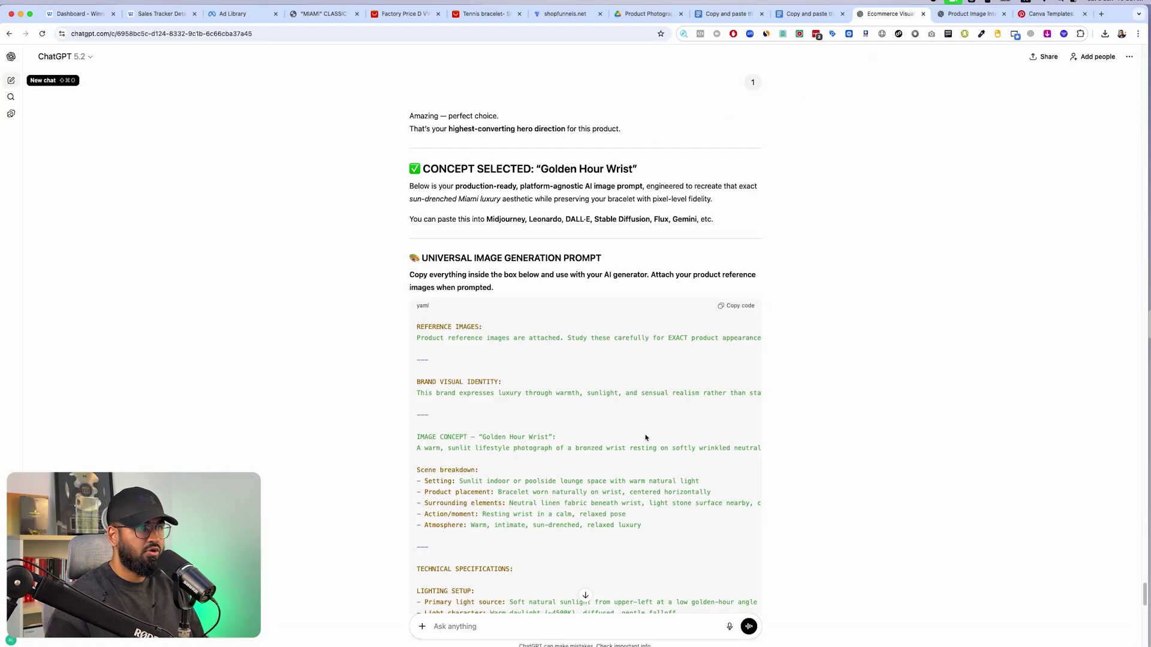
pyautogui.hotkey('ctrl', 'Tab')
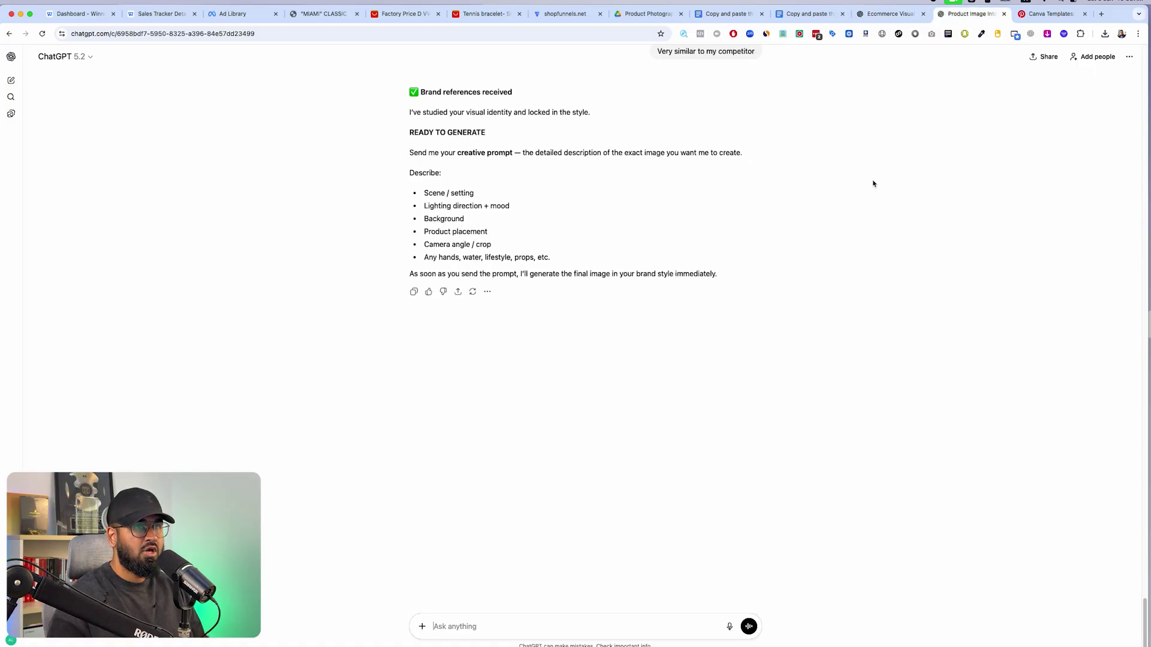
pyautogui.press('super+v')
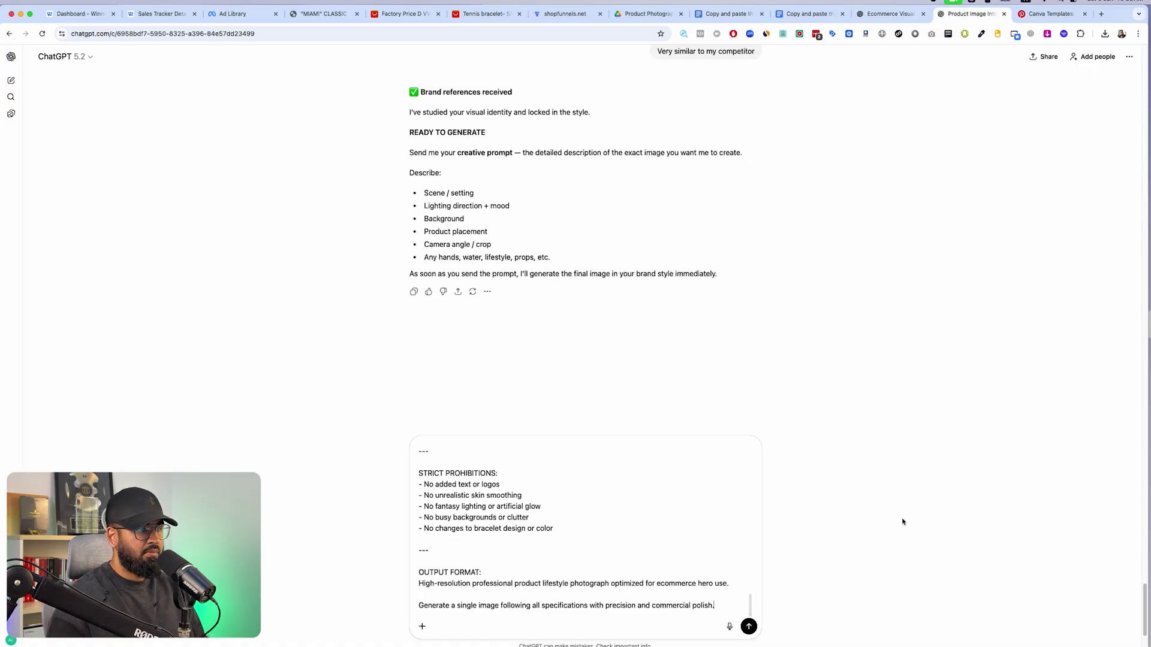
pyautogui.press('Return')
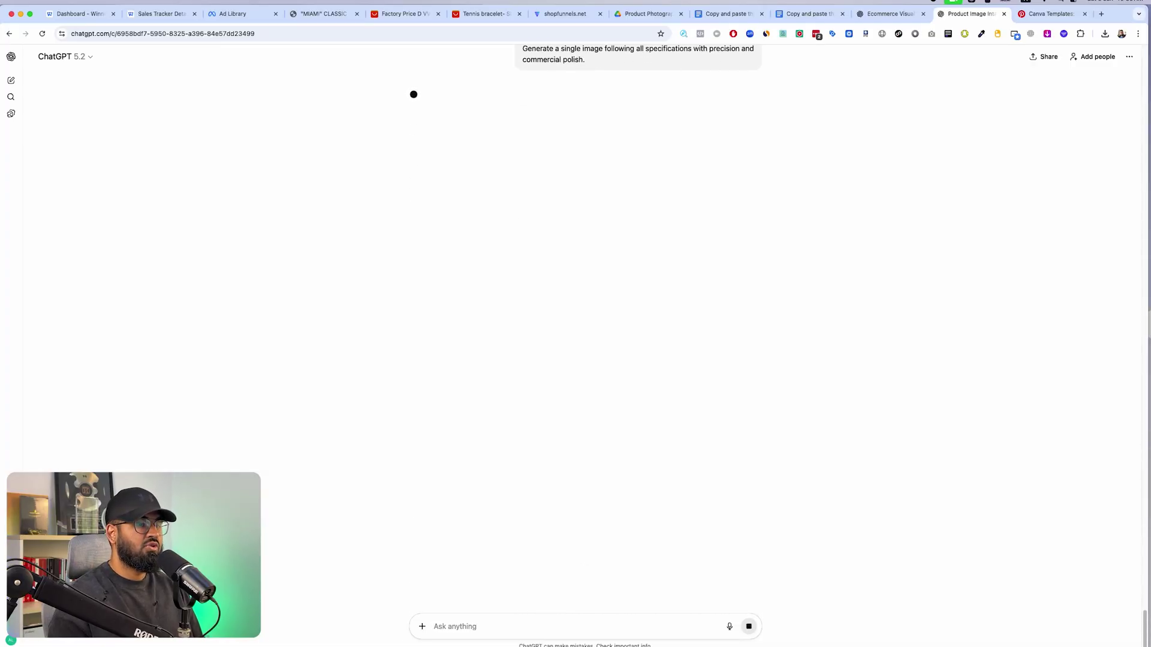
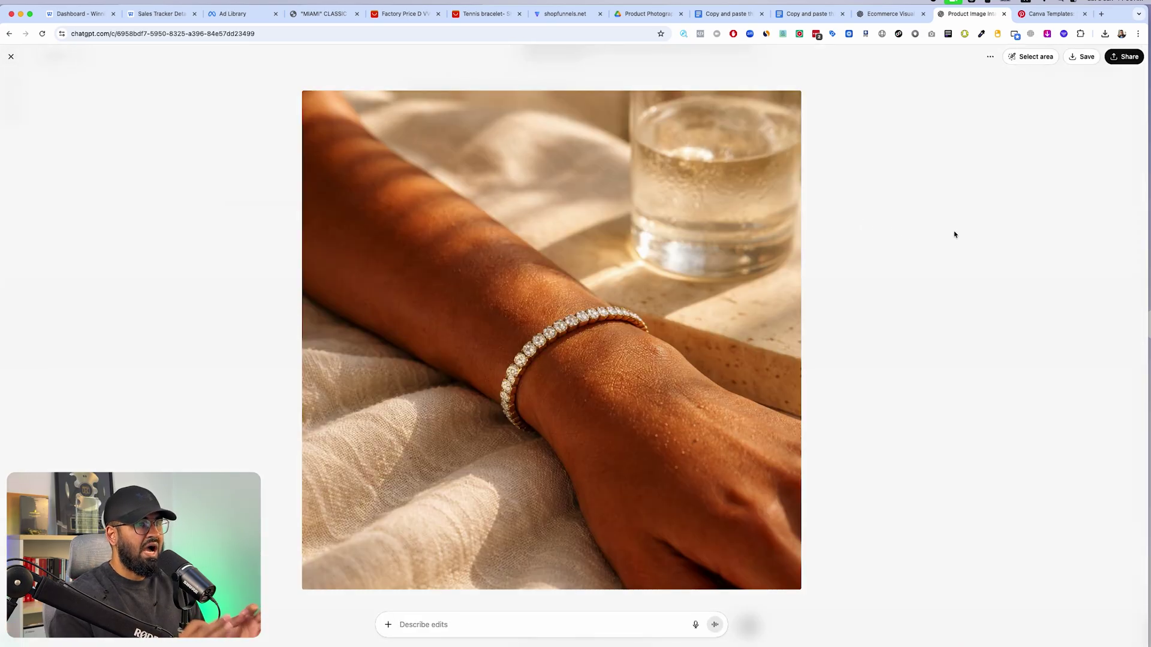
# Step: Examine the generated bracelet image within the conversation and in its enlarged view
pyautogui.press('Escape')
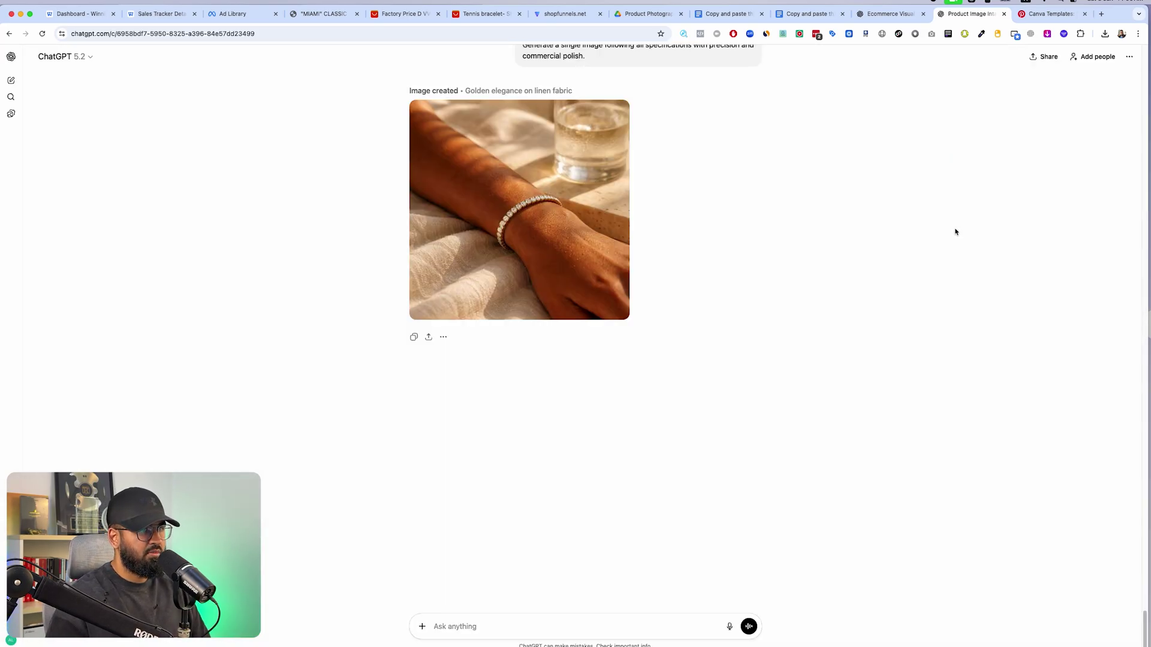
pyautogui.scroll(4, 923, 229)
pyautogui.scroll(-2, 594, 188)
pyautogui.click(605, 258)
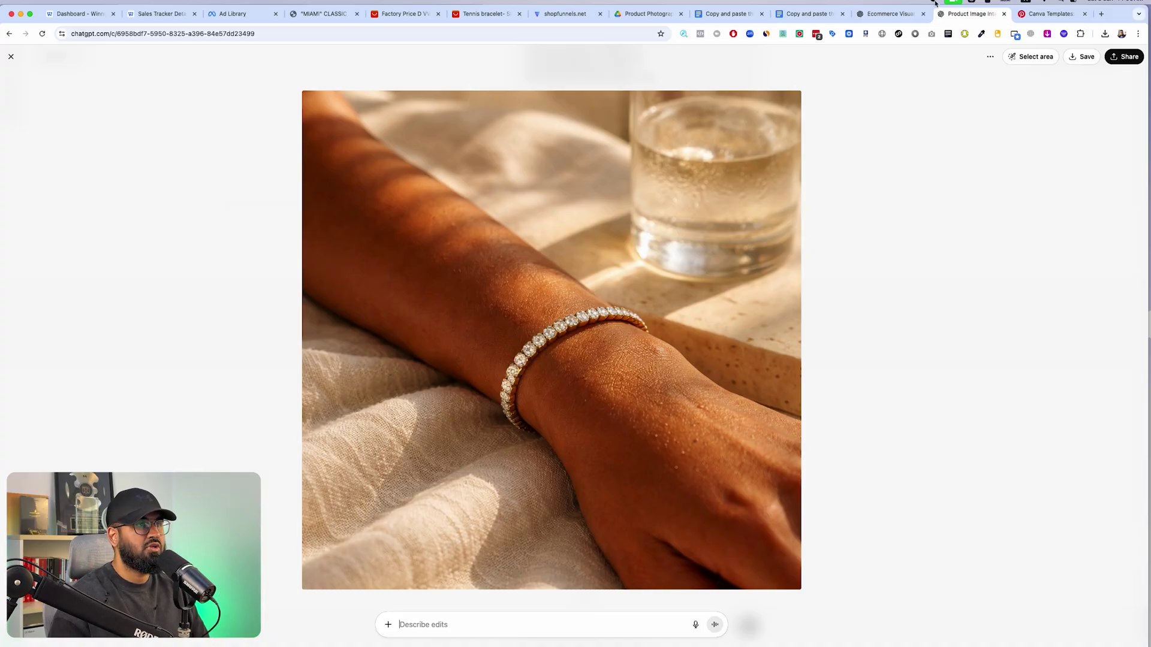
# Step: Compare the enlarged generated bracelet image with the competitor's main "MIAMI" Classic Tennis Bracelet product photo, placing both pages side by side
pyautogui.moveTo(954, 18); pyautogui.dragTo(398, 13)
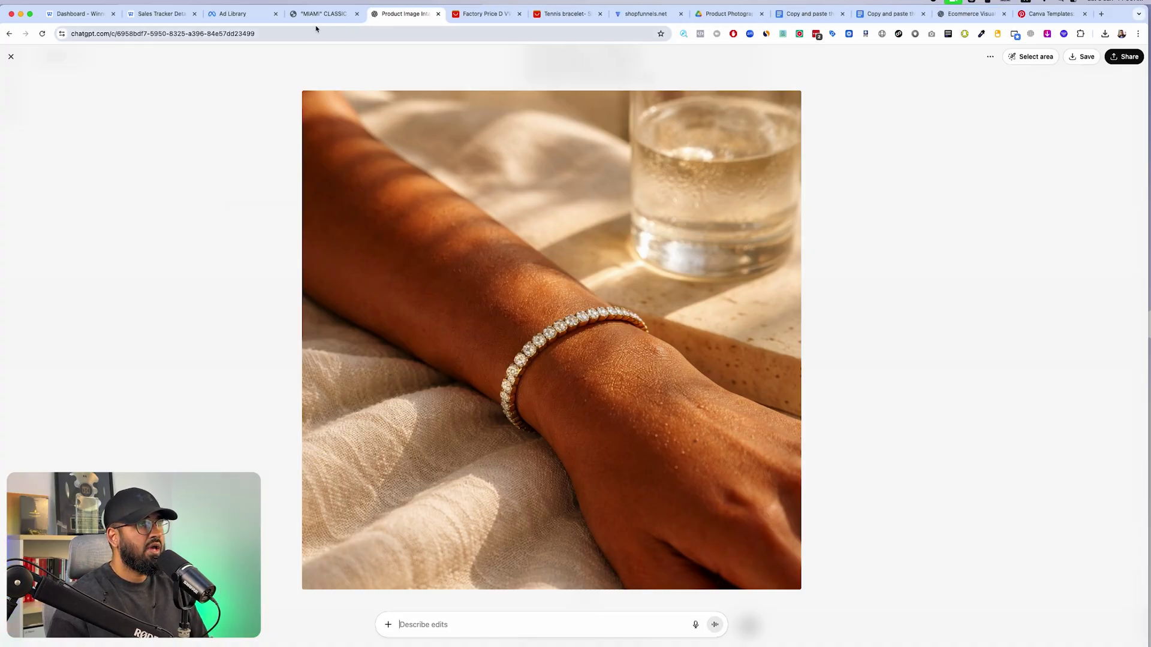
pyautogui.click(323, 14)
pyautogui.click(318, 503)
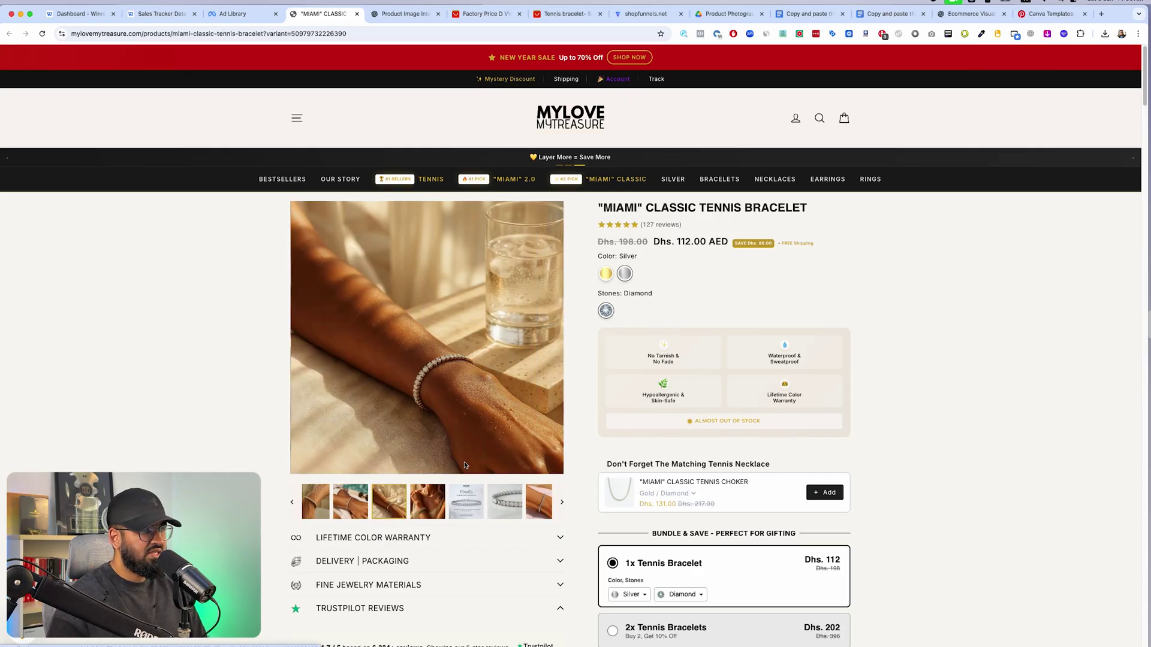
pyautogui.click(405, 13)
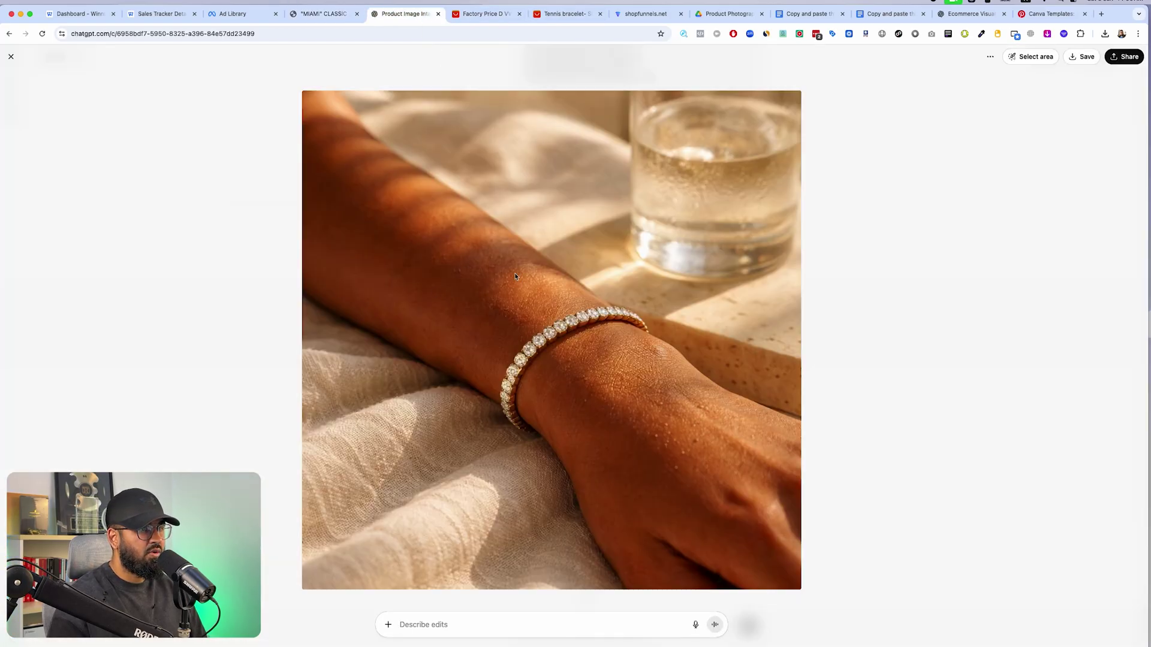
pyautogui.hotkey('ctrl', 'shift', 'Tab')
pyautogui.hotkey('ctrl', 'Tab')
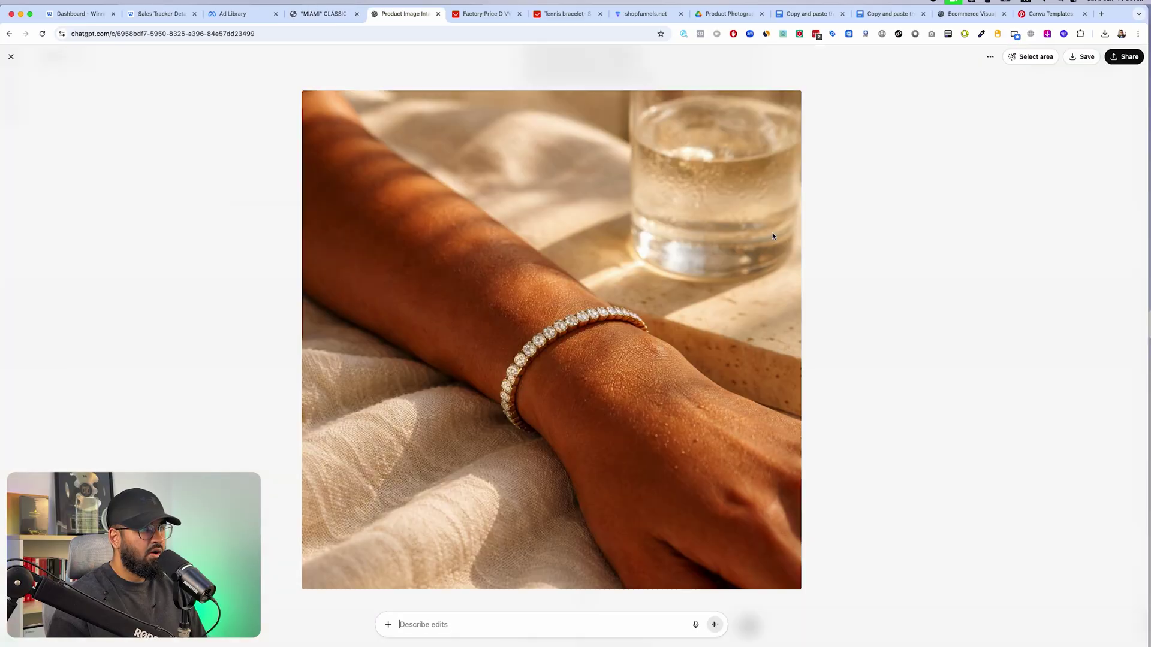
pyautogui.hotkey('ctrl', 'shift', 'Tab')
pyautogui.hotkey('ctrl', 'Tab')
pyautogui.hotkey('ctrl', 'shift', 'Tab')
pyautogui.hotkey('ctrl', 'Tab')
pyautogui.hotkey('ctrl', 'shift', 'Tab')
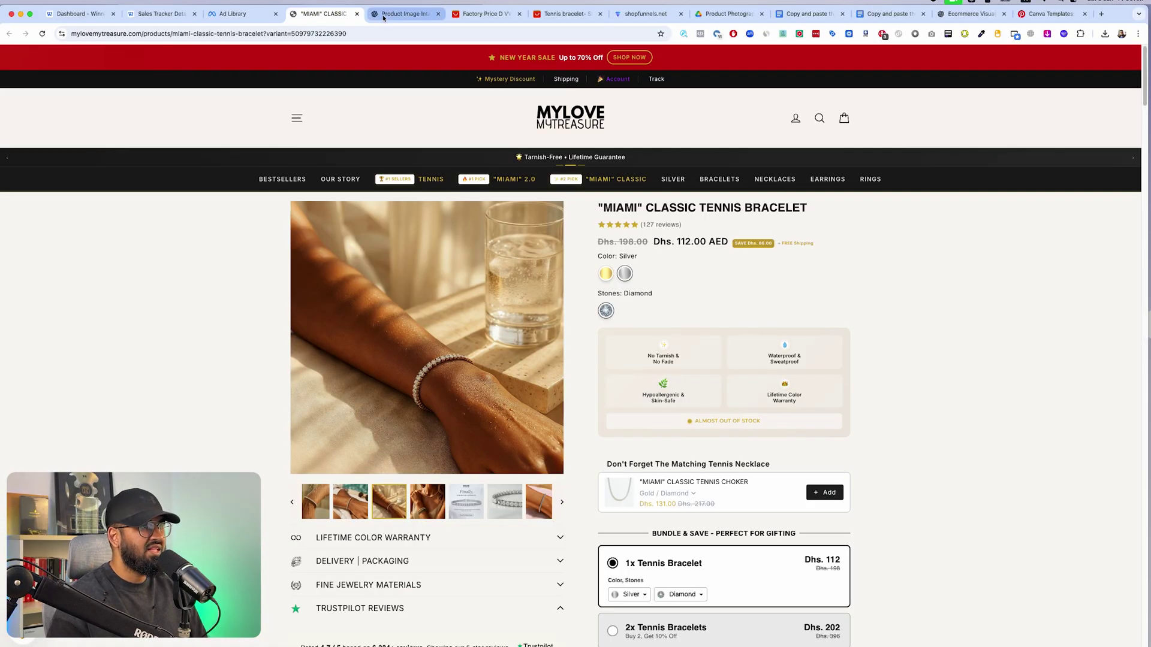
pyautogui.hotkey('ctrl', 'Tab')
pyautogui.press('Escape')
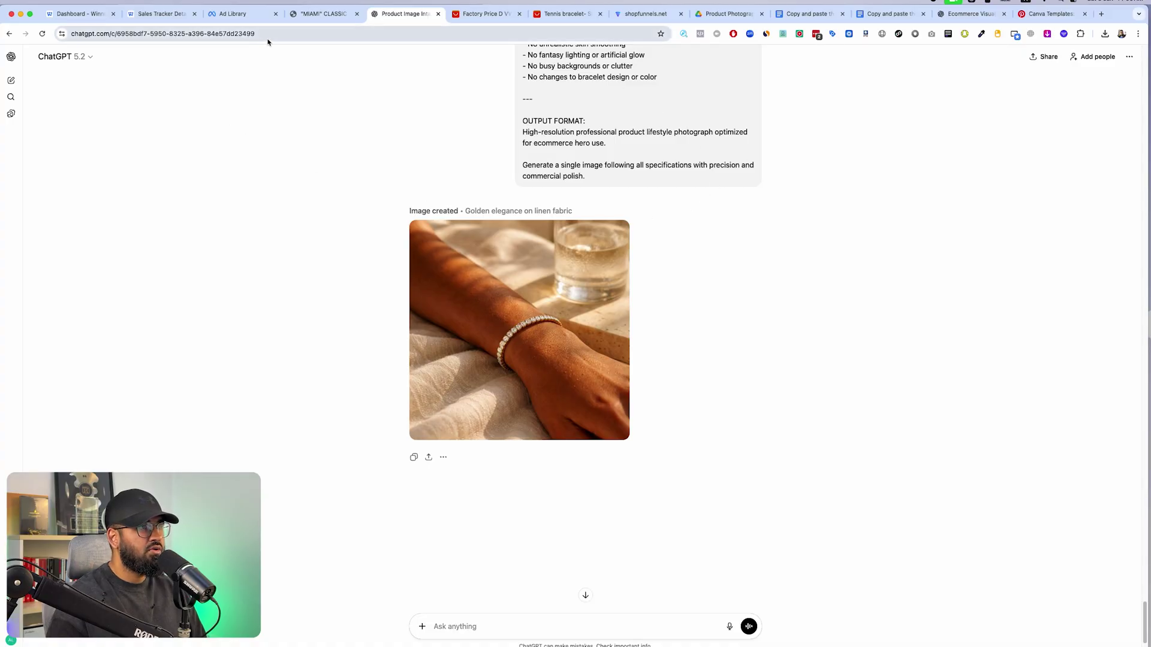
# Step: In the visual strategist chat, copy the Concept 2 heading and send it as the reply: 📸 CONCEPT 2 — "After the Swim"
pyautogui.moveTo(950, 14); pyautogui.dragTo(399, 18)
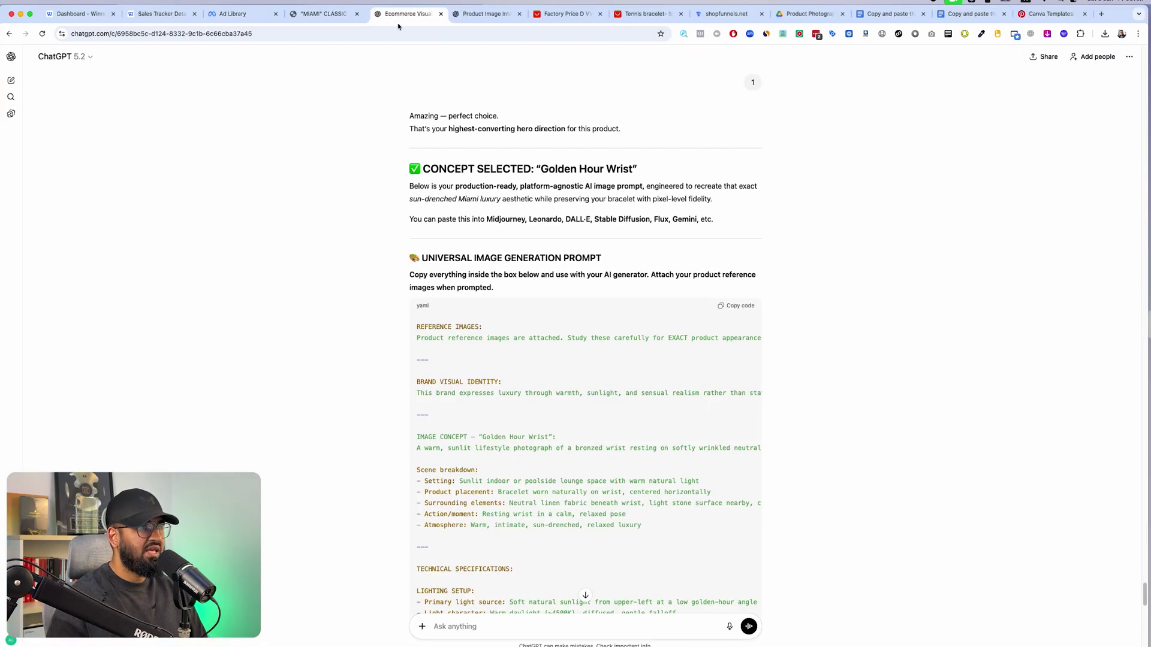
pyautogui.scroll(-15, 689, 314)
pyautogui.scroll(15, 690, 315)
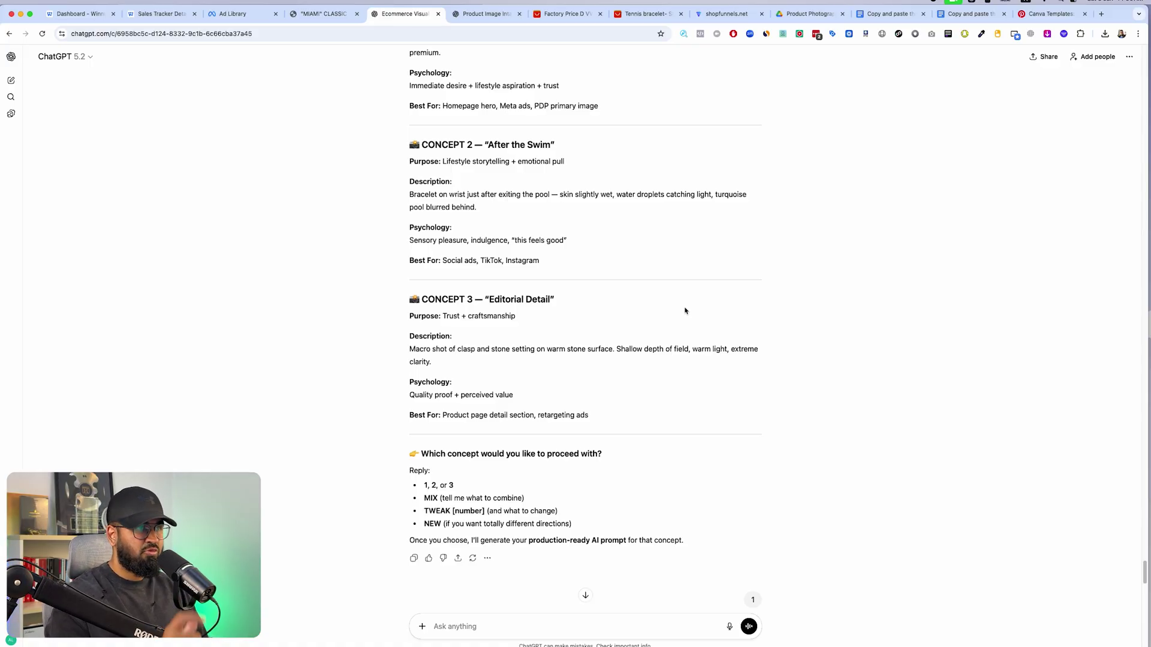
pyautogui.moveTo(573, 147); pyautogui.dragTo(409, 145)
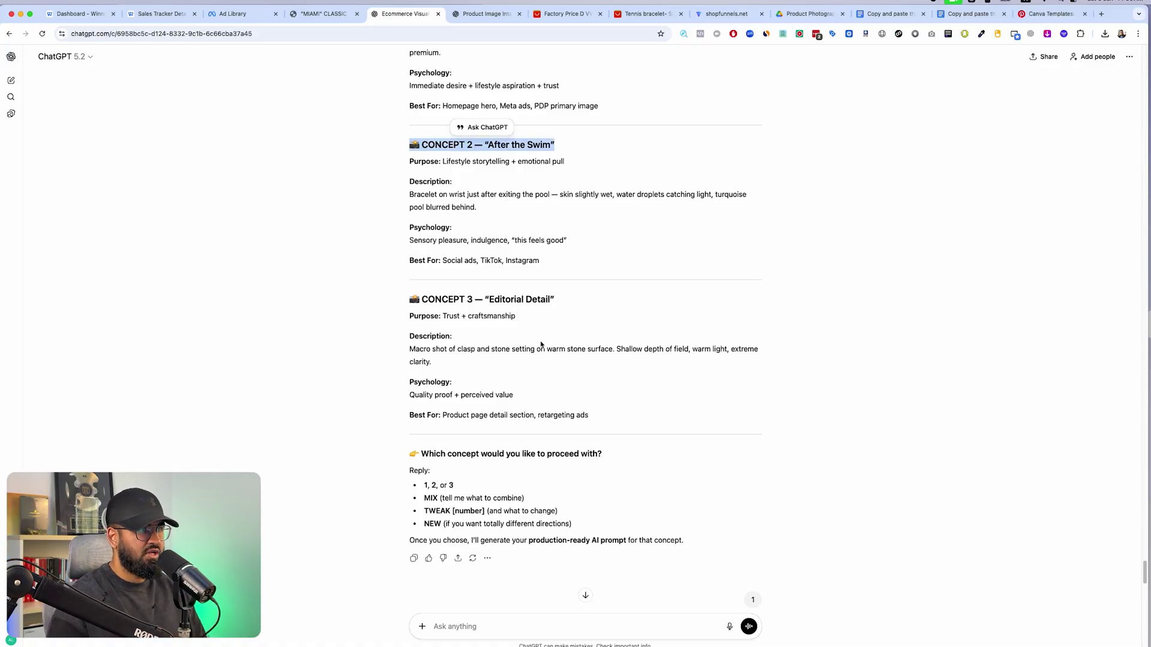
pyautogui.scroll(-10, 539, 444)
pyautogui.scroll(-10, 517, 542)
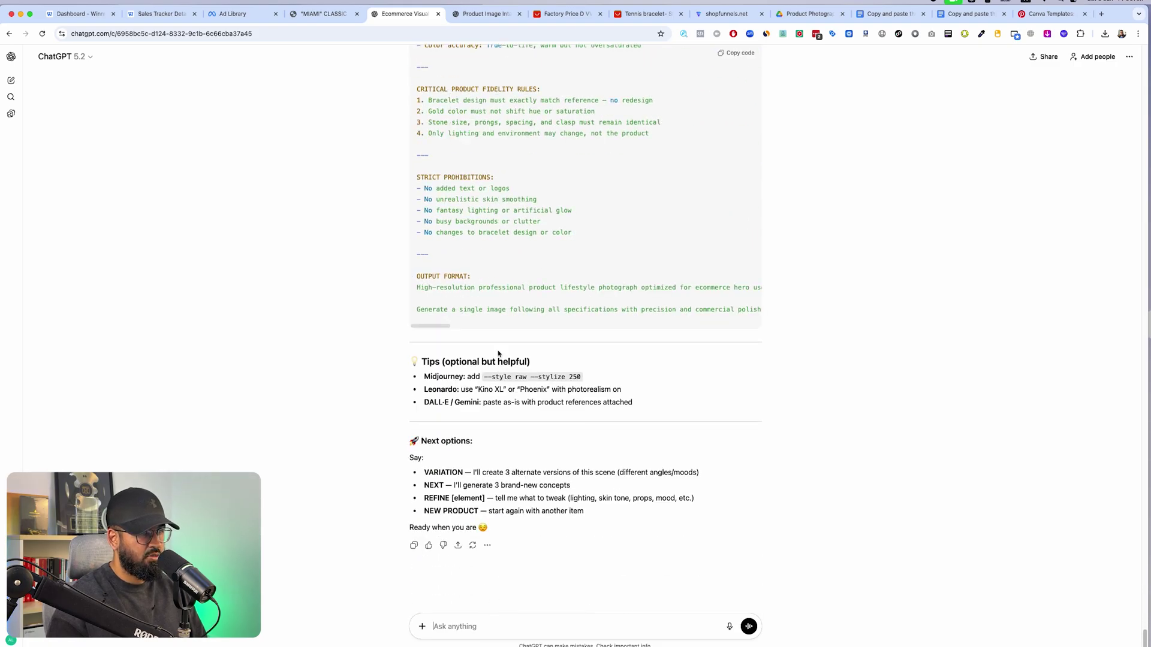
pyautogui.moveTo(422, 486); pyautogui.dragTo(576, 487)
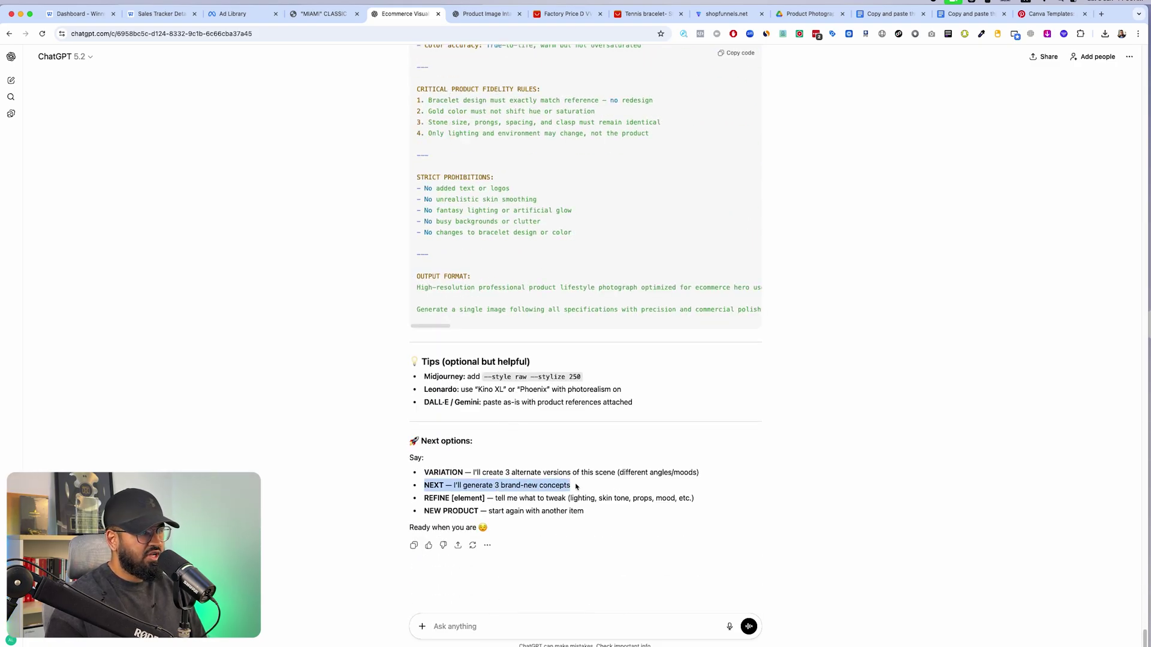
pyautogui.click(576, 487)
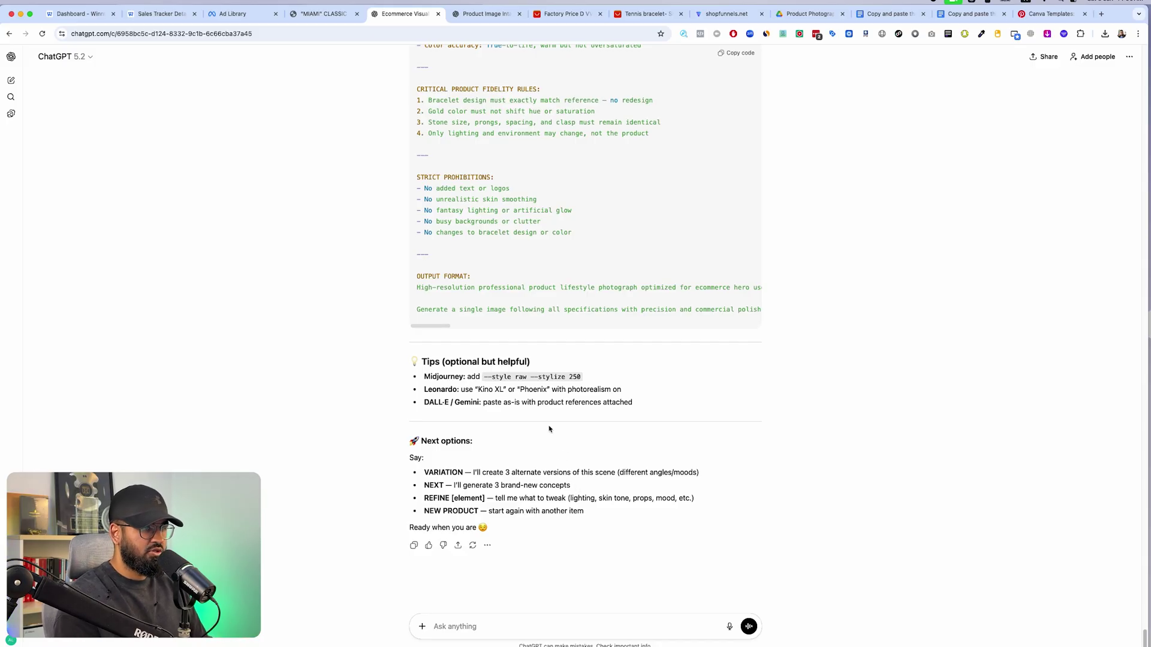
pyautogui.click(474, 628)
pyautogui.write('📸 CONCEPT 2 — "After the Swim"')
pyautogui.press('Return')
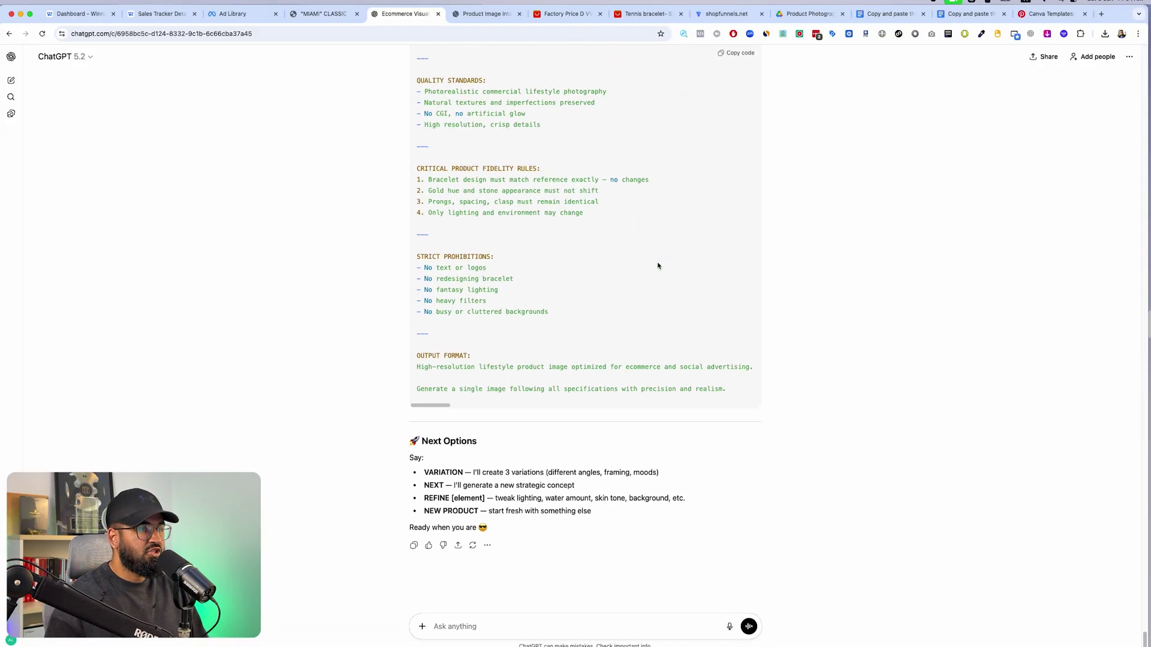
# Step: Copy the full "After the Swim" image generation prompt and paste it into the graphic designer chat's message
pyautogui.scroll(10, 657, 264)
pyautogui.scroll(5, 718, 247)
pyautogui.click(739, 337)
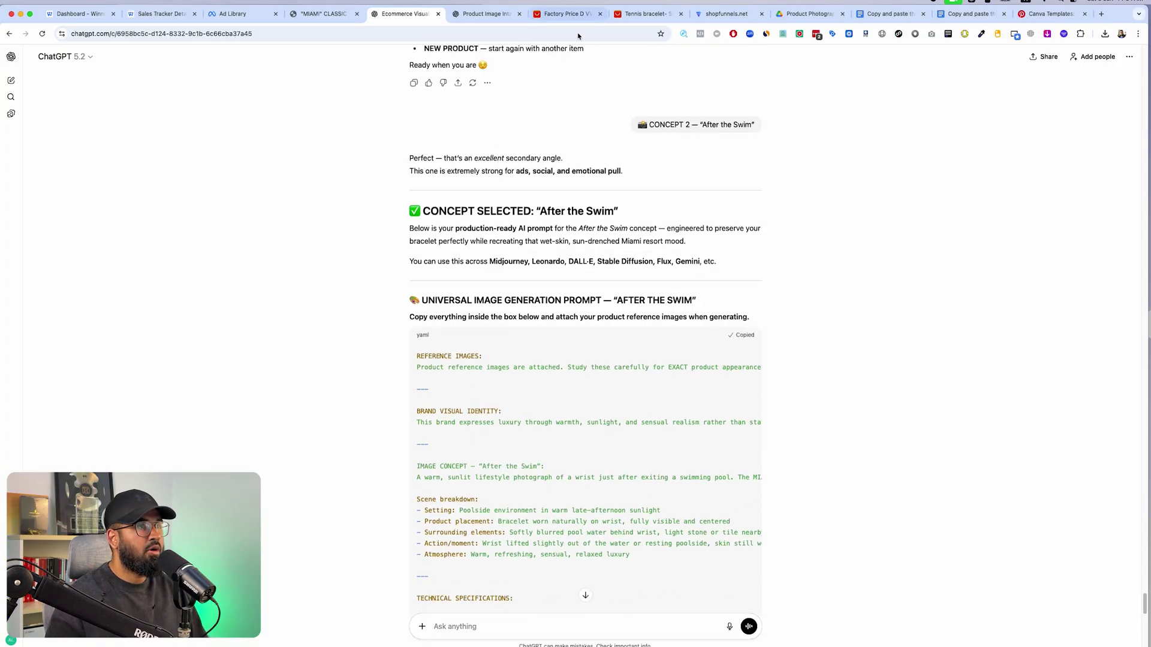
pyautogui.click(486, 14)
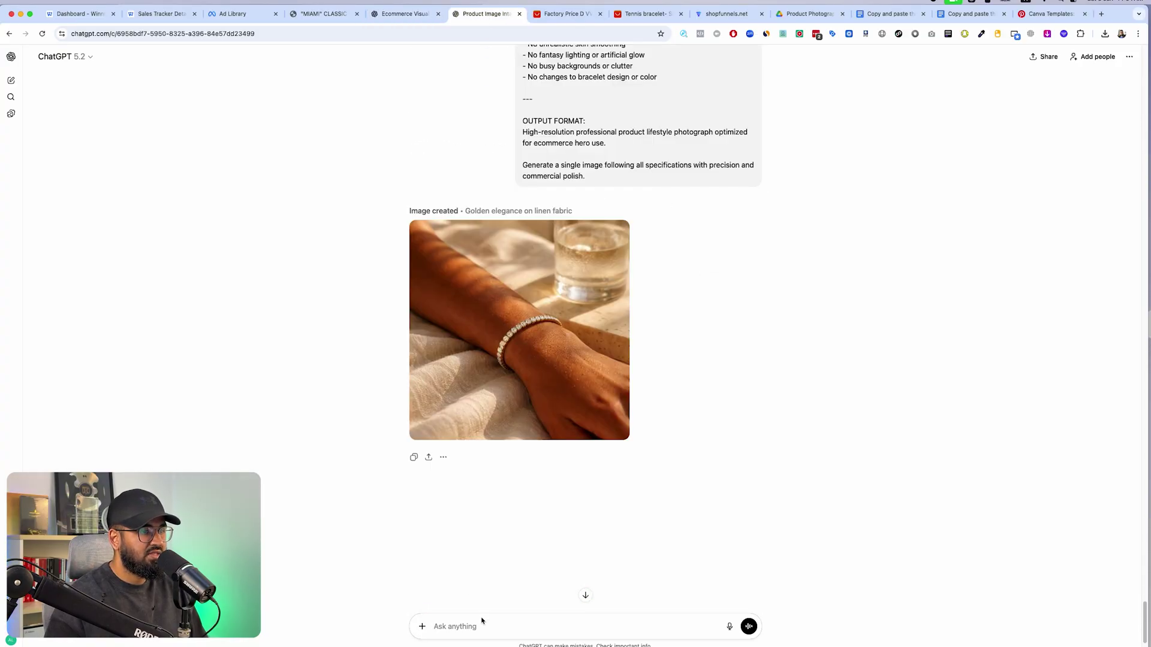
pyautogui.press('cmd+v')
# Step: Preview the bracelet reference files, attach the poolside wrist photo ending in _5.jpg to the prompt, and send the message
pyautogui.click(422, 626)
pyautogui.click(454, 519)
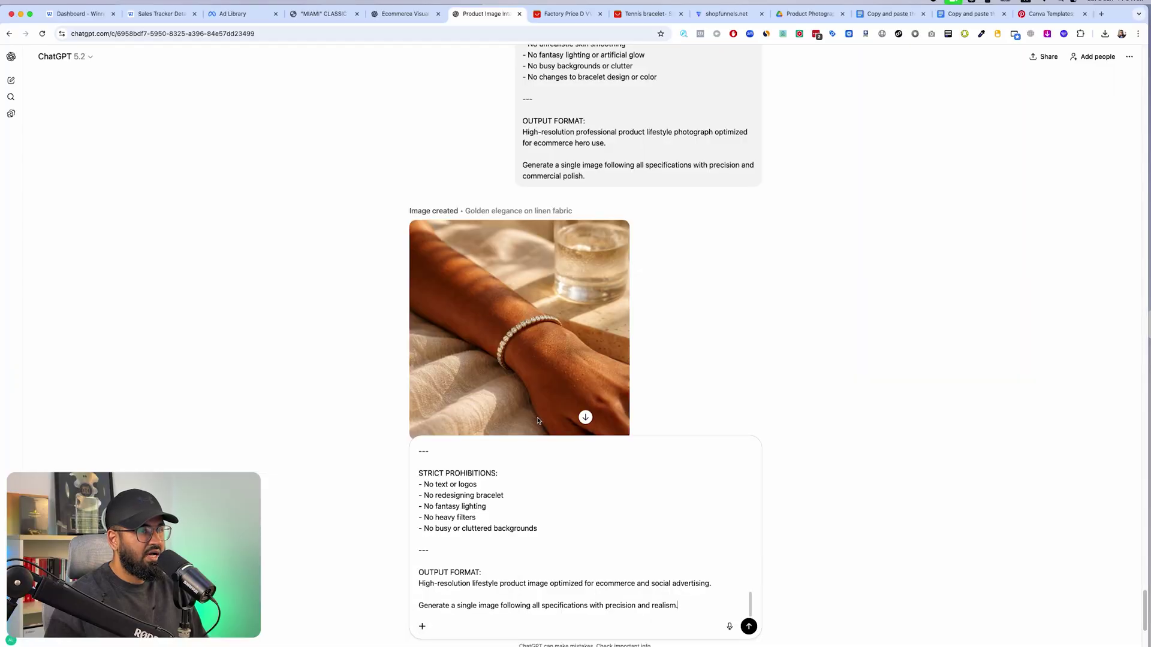
pyautogui.click(548, 222)
pyautogui.press('space')
pyautogui.press('Up')
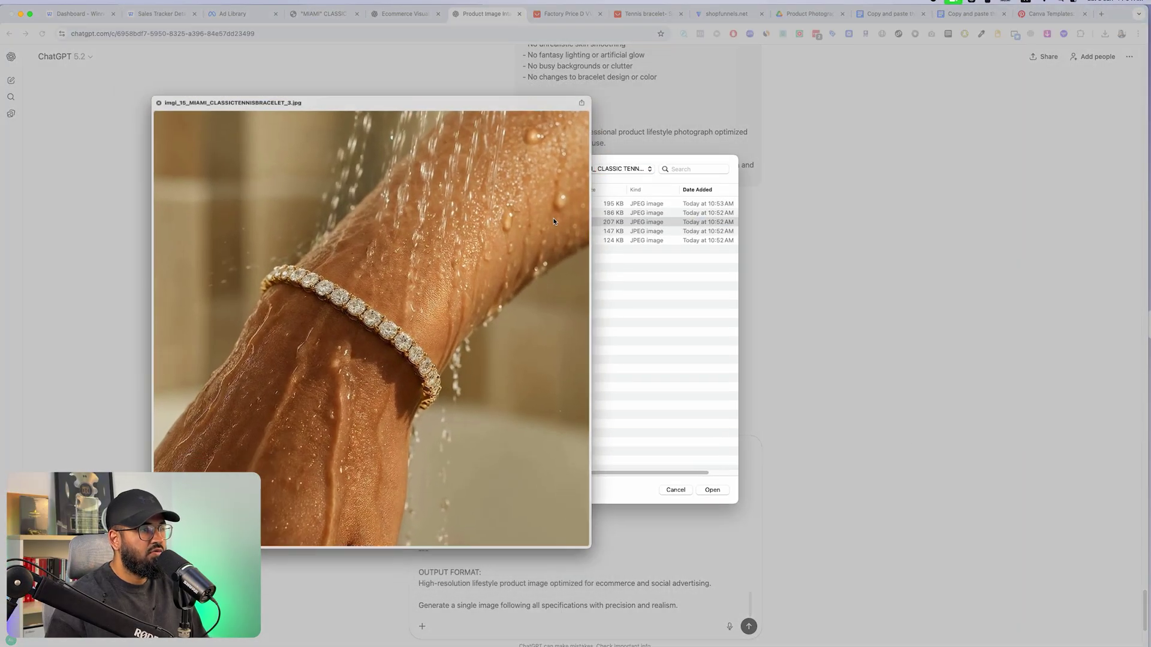
pyautogui.press('space')
pyautogui.press('space')
pyautogui.press('space')
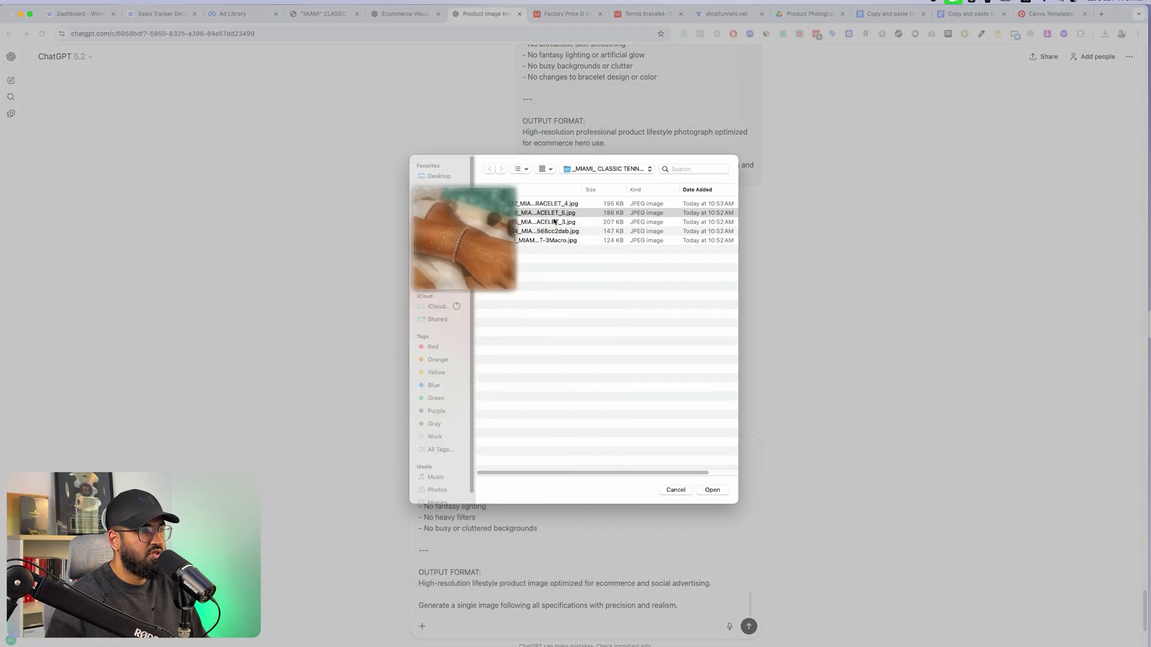
pyautogui.click(713, 494)
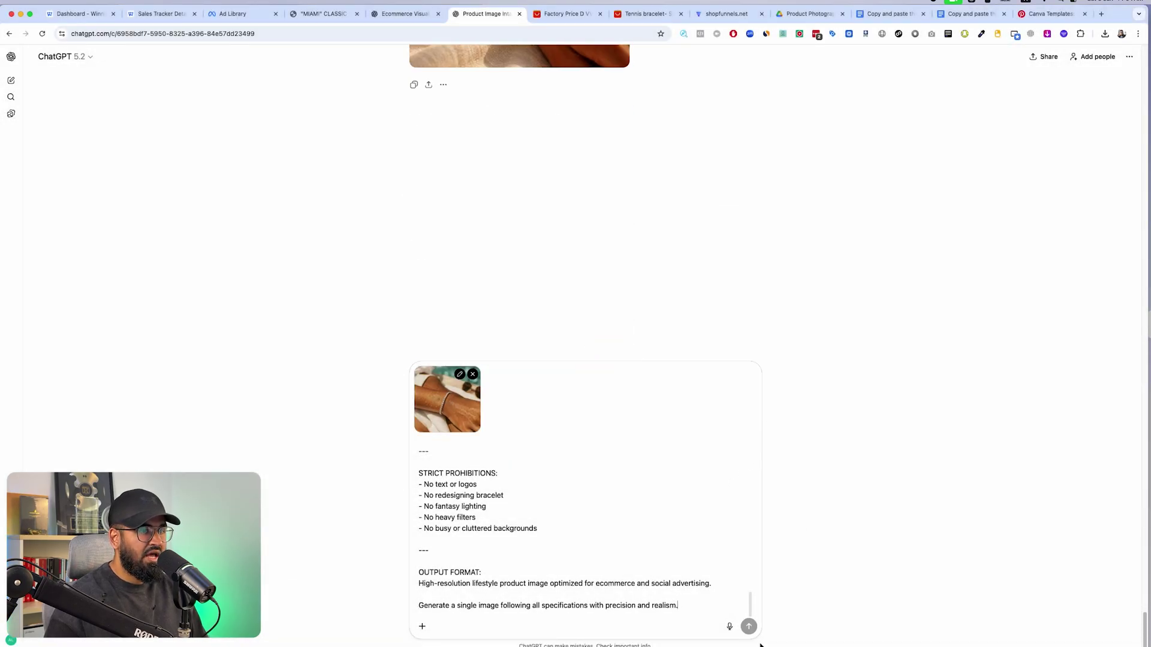
pyautogui.click(748, 626)
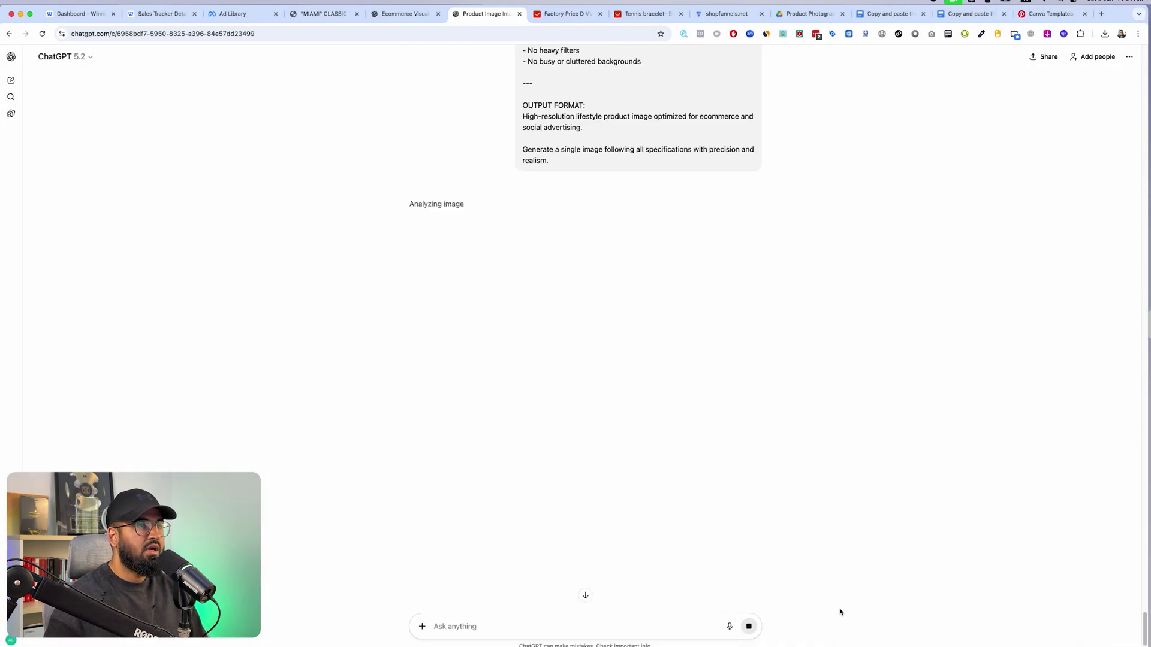
# Step: Review the sent poolside reference and prompt, and examine the generated "After the Swim" image in its enlarged view
pyautogui.scroll(8, 942, 311)
pyautogui.scroll(10, 942, 311)
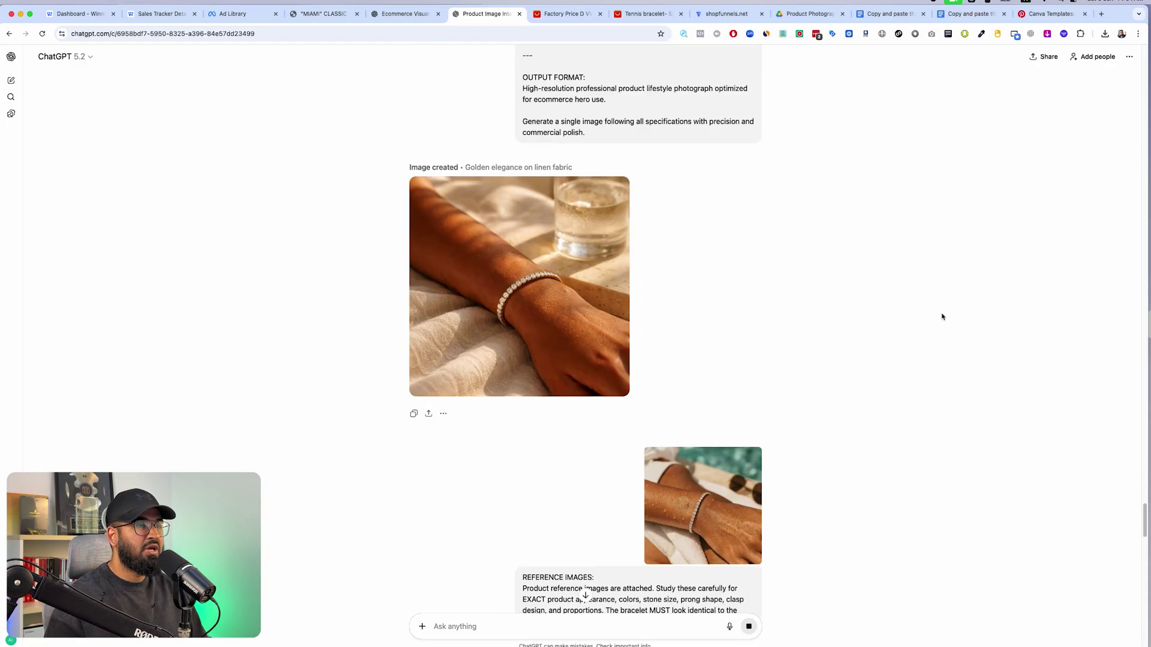
pyautogui.scroll(-4, 899, 360)
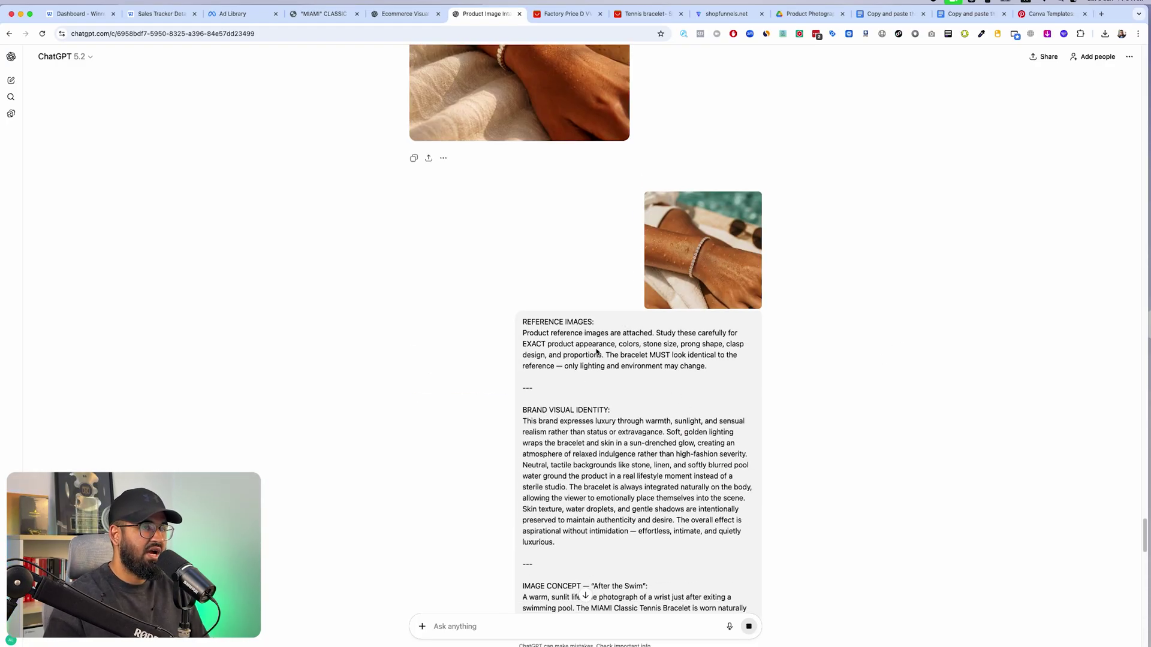
pyautogui.scroll(-15, 761, 354)
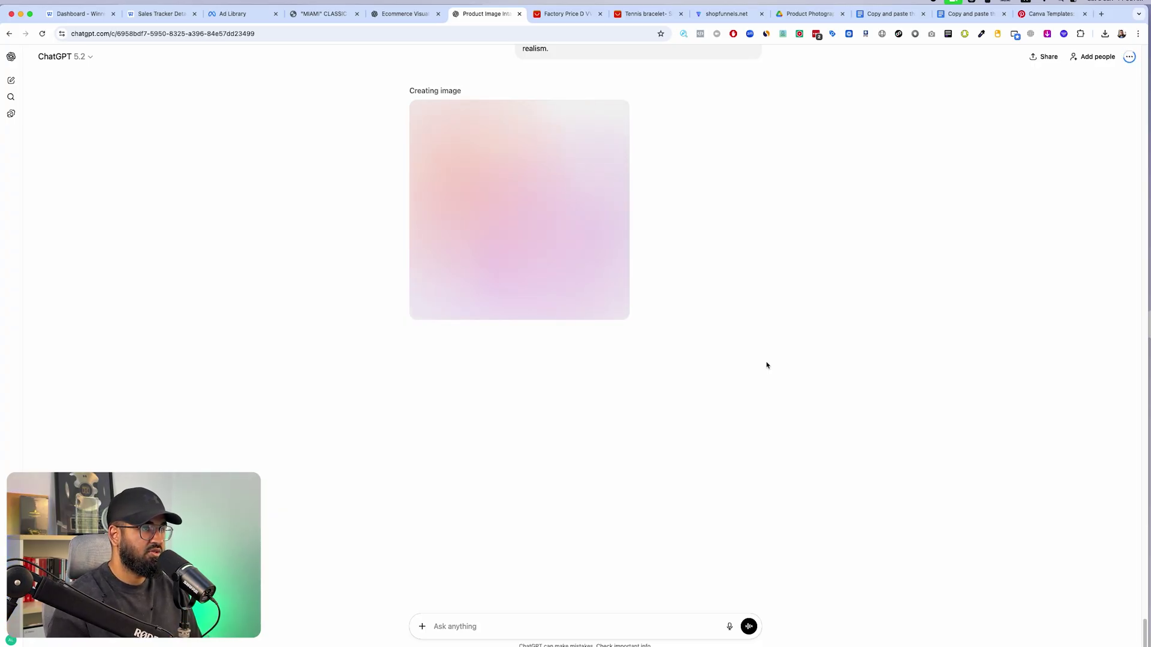
pyautogui.scroll(5, 497, 395)
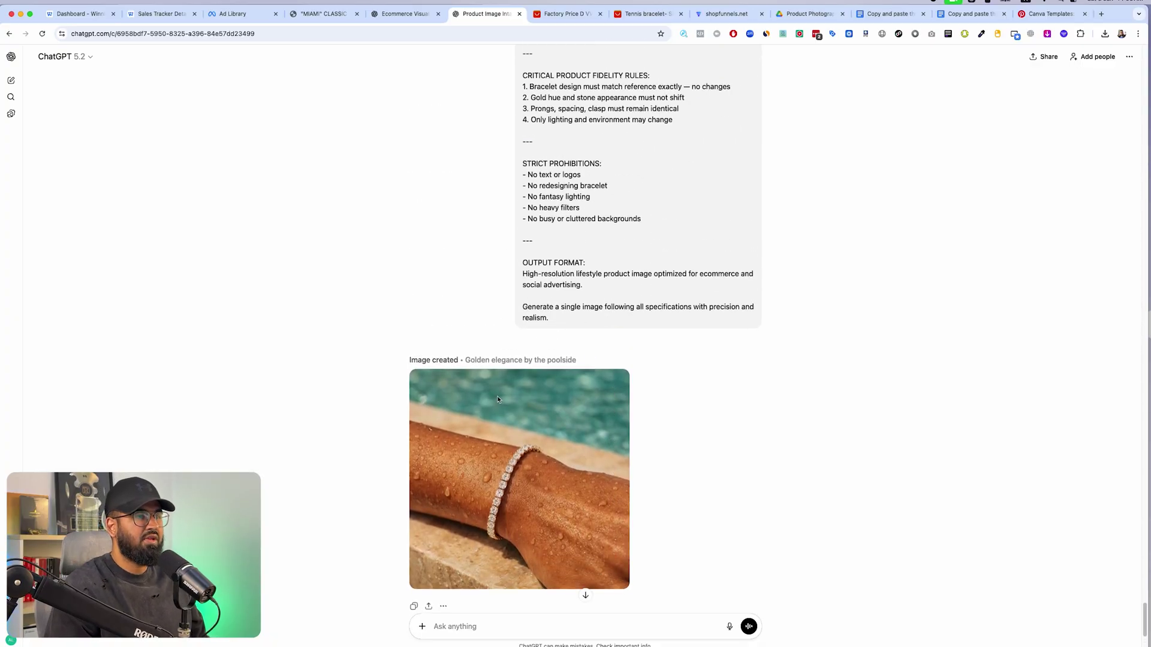
pyautogui.scroll(-5, 497, 396)
pyautogui.click(563, 297)
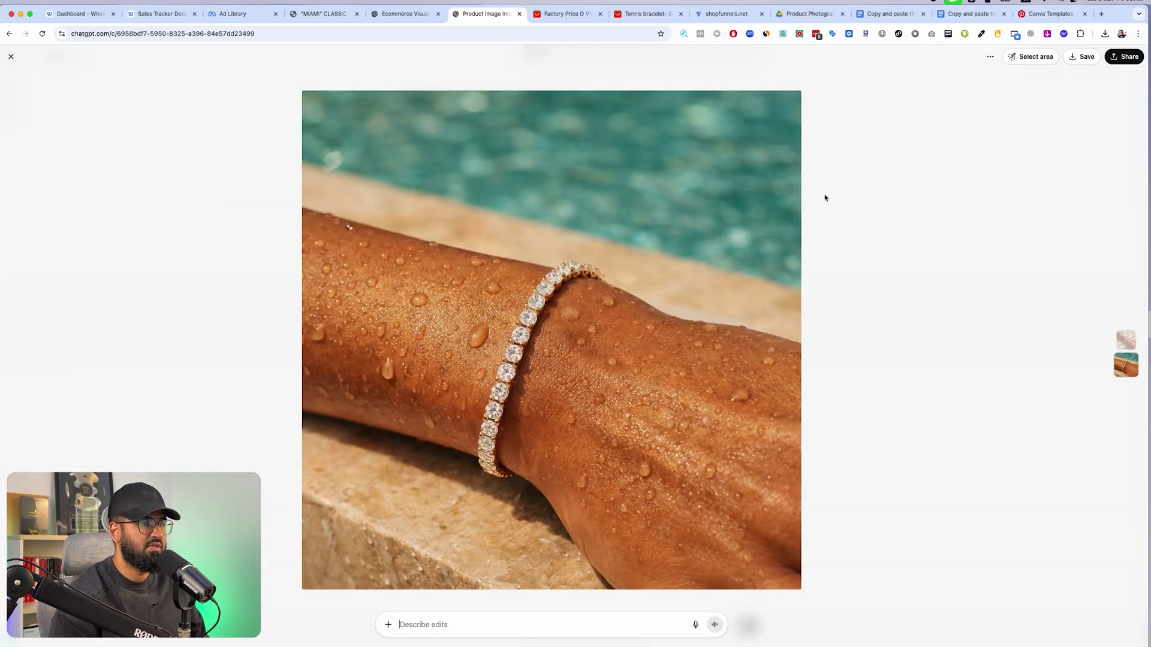
# Step: Display the poolside photo on the competitor's product page and move the graphic designer chat beside it for comparison
pyautogui.hotkey('ctrl', 'shift', 'Tab')
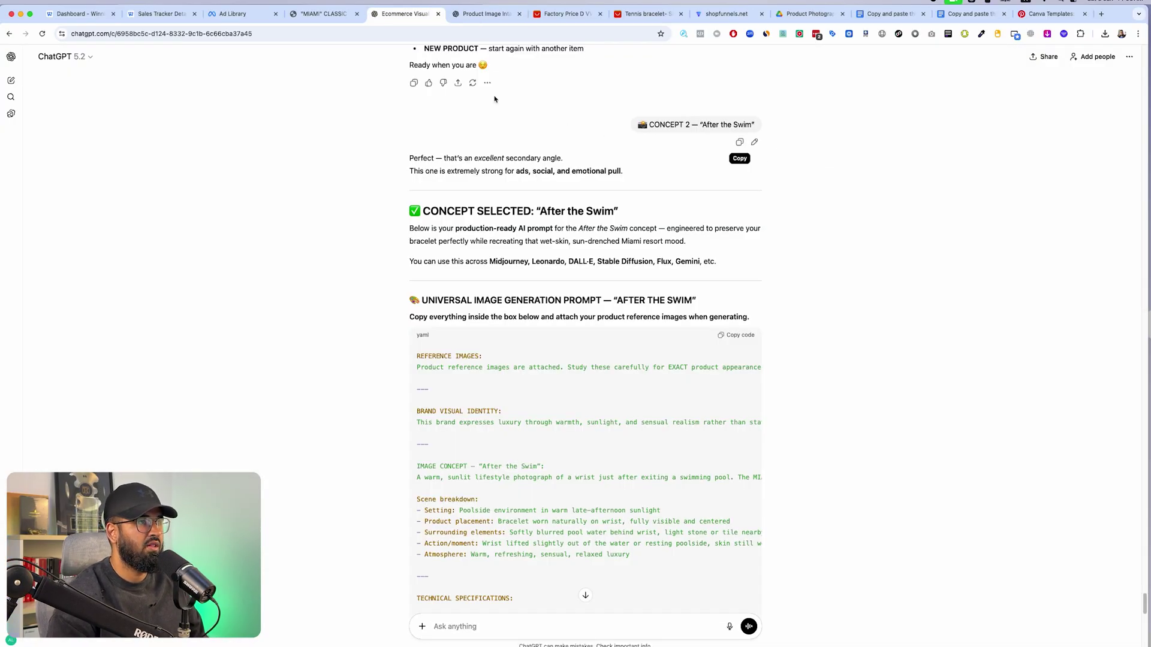
pyautogui.click(348, 13)
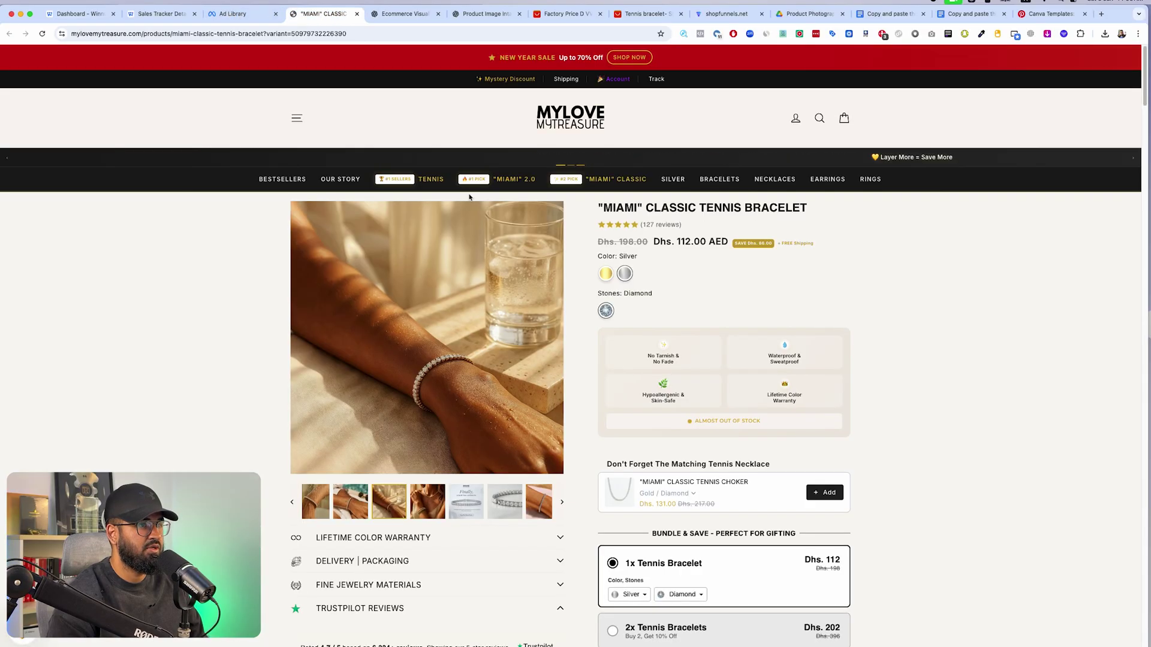
pyautogui.click(347, 509)
pyautogui.hotkey('ctrl', 'Tab')
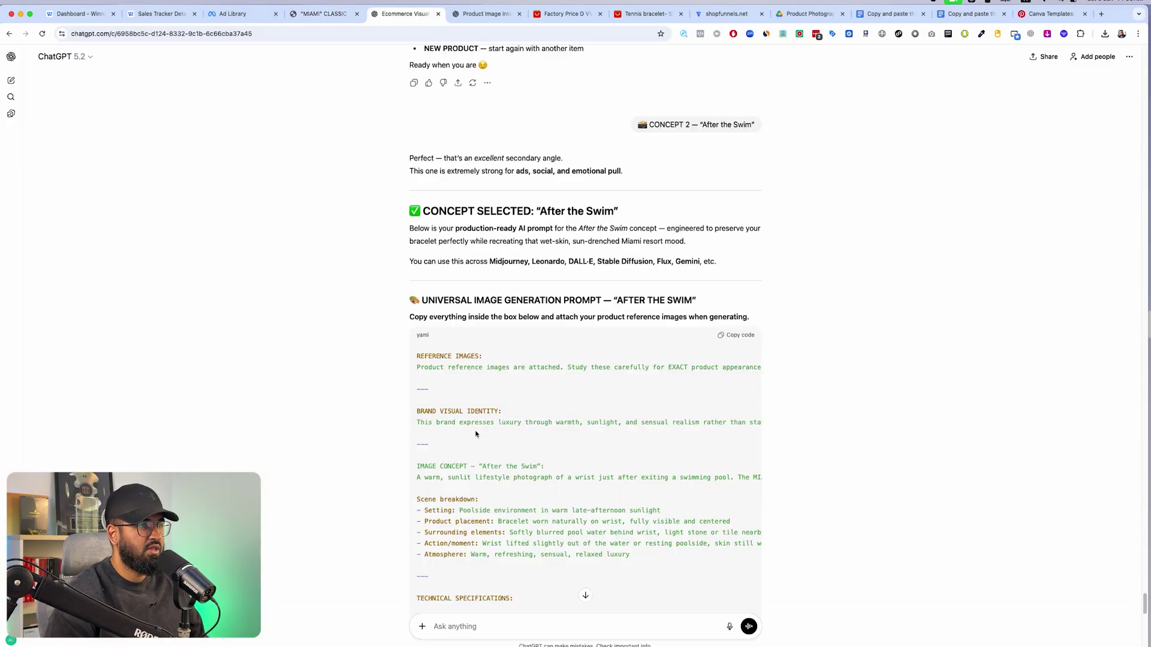
pyautogui.hotkey('ctrl', 'Tab')
pyautogui.moveTo(491, 15); pyautogui.dragTo(417, 15)
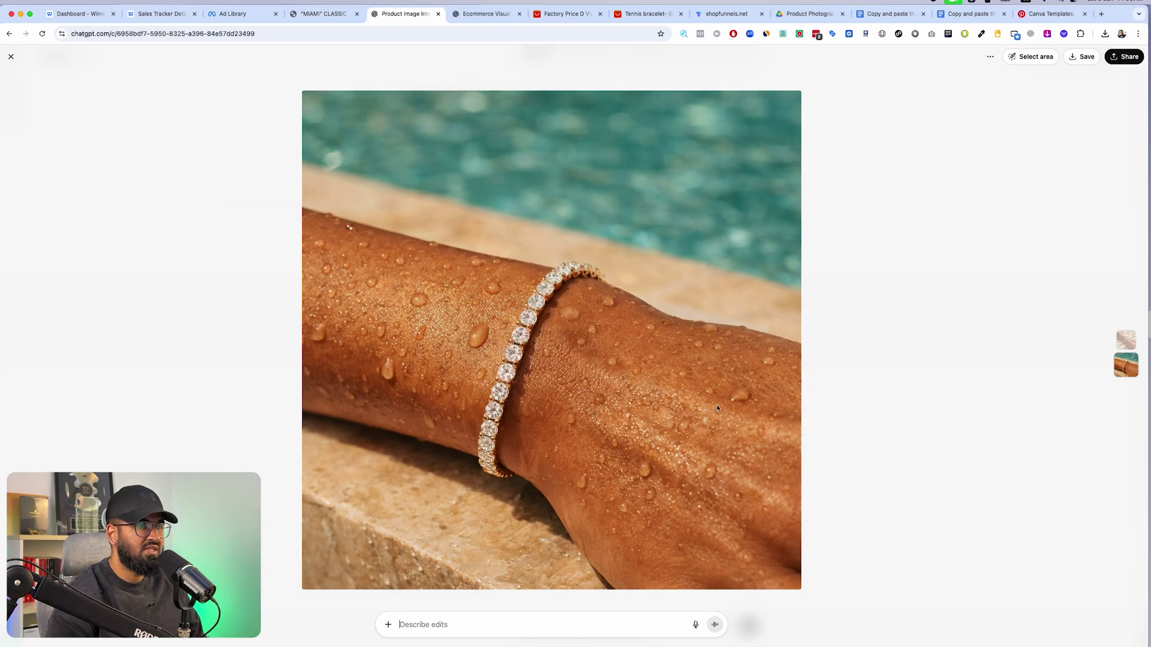
# Step: Close the enlarged image and read the scene breakdown of the "After the Swim" prompt in the conversation
pyautogui.press('Escape')
pyautogui.scroll(-10, 749, 338)
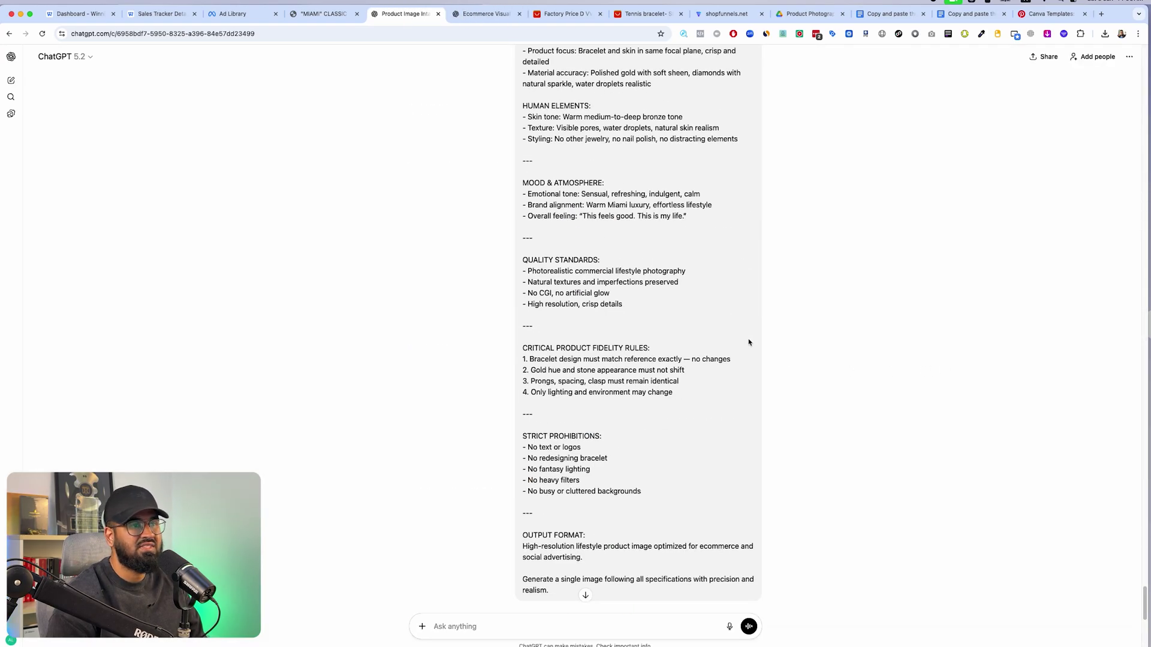
pyautogui.scroll(7, 660, 123)
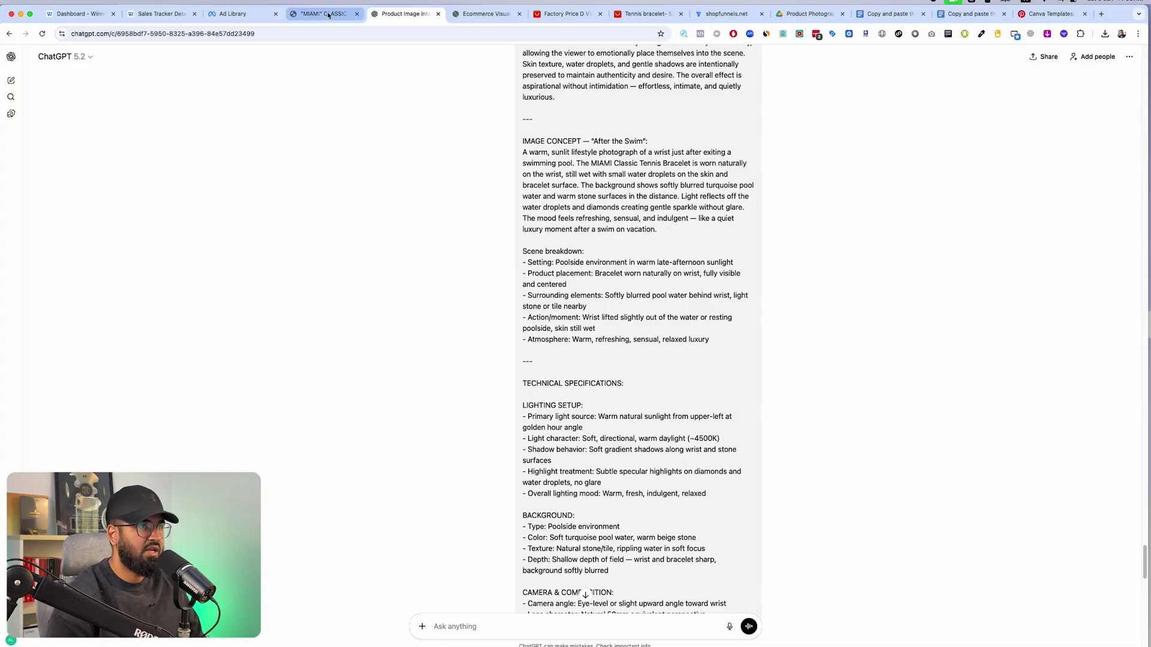
# Step: Compare the generated poolside bracelet image with the competitor's product photo and its ads in the Ad Library
pyautogui.click(347, 9)
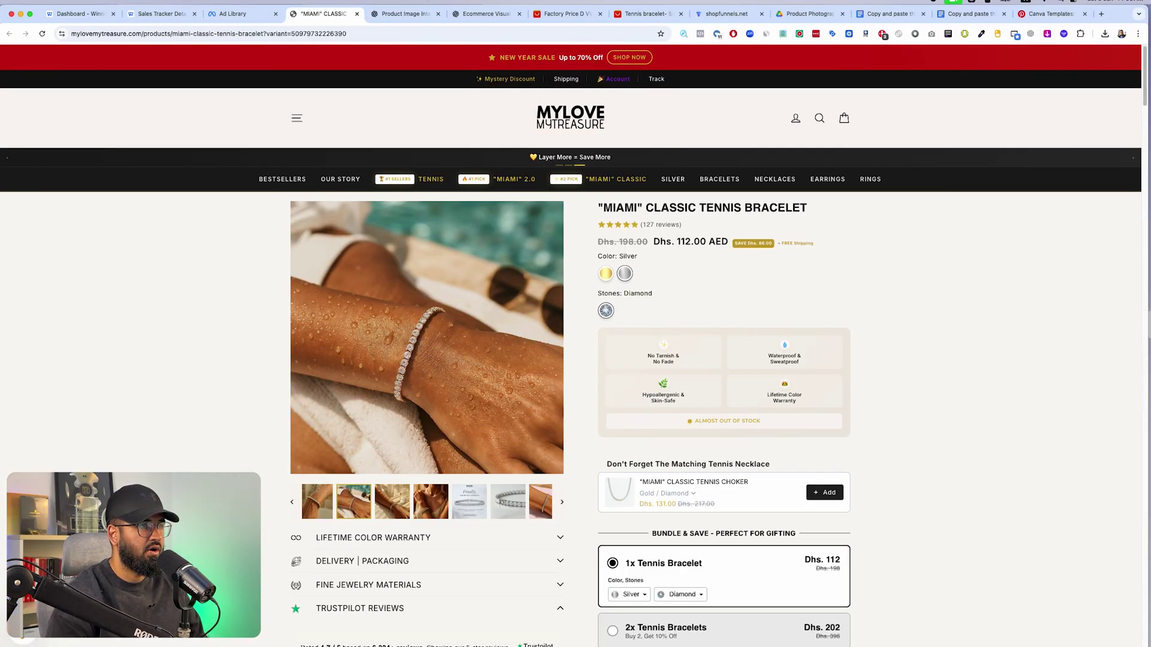
pyautogui.click(406, 13)
pyautogui.scroll(-10, 689, 381)
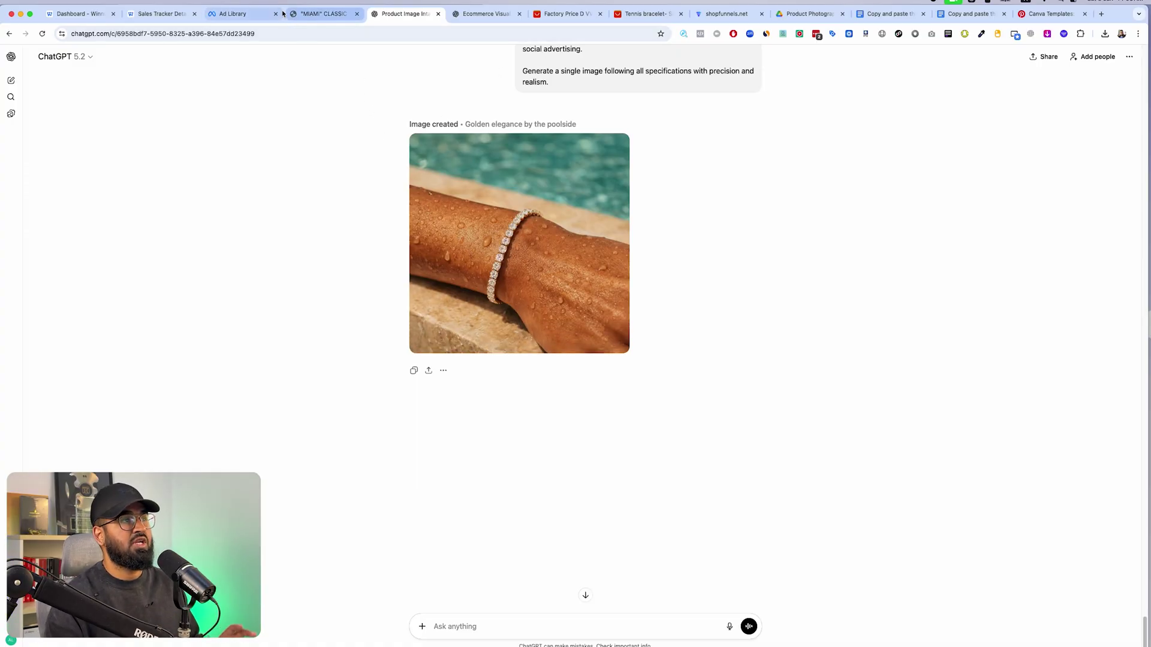
pyautogui.click(262, 15)
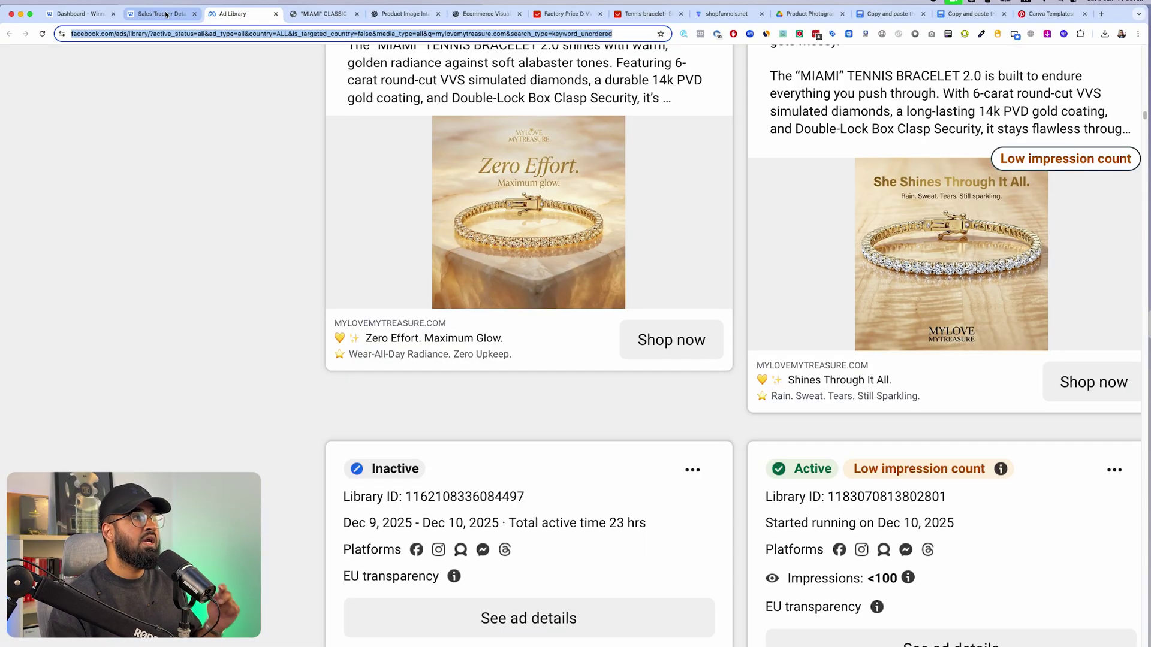
pyautogui.click(321, 13)
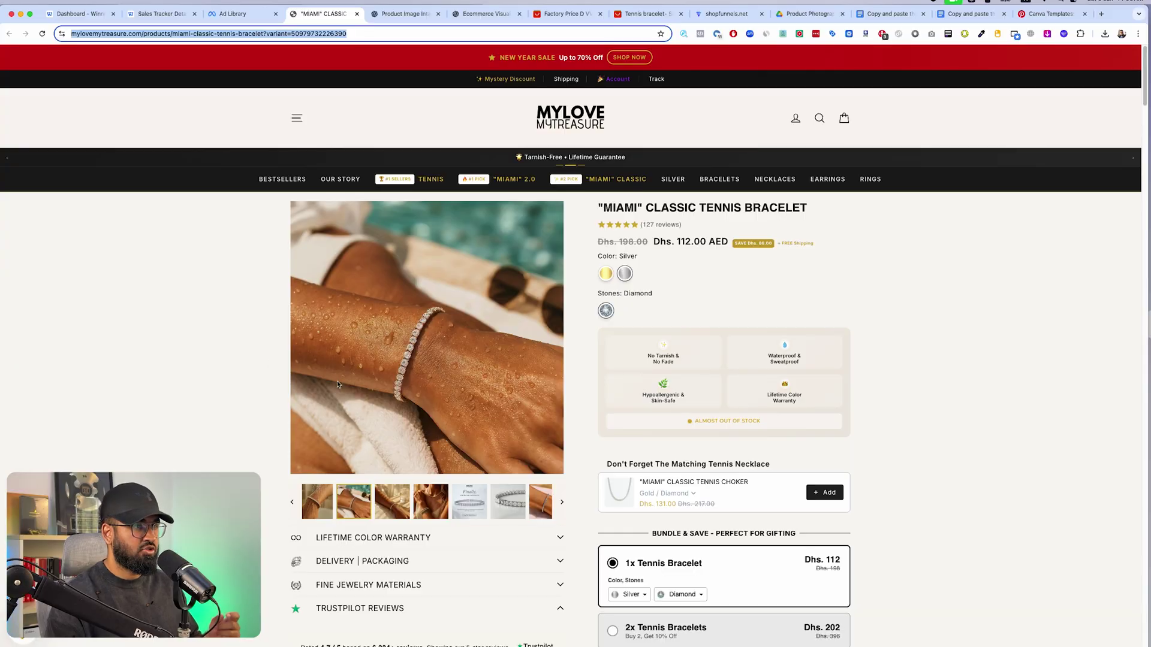
# Step: Browse the MyLove MyTreasure bracelet ads in the Ad Library, reducing the page zoom to survey more of their creatives at once
pyautogui.click(240, 13)
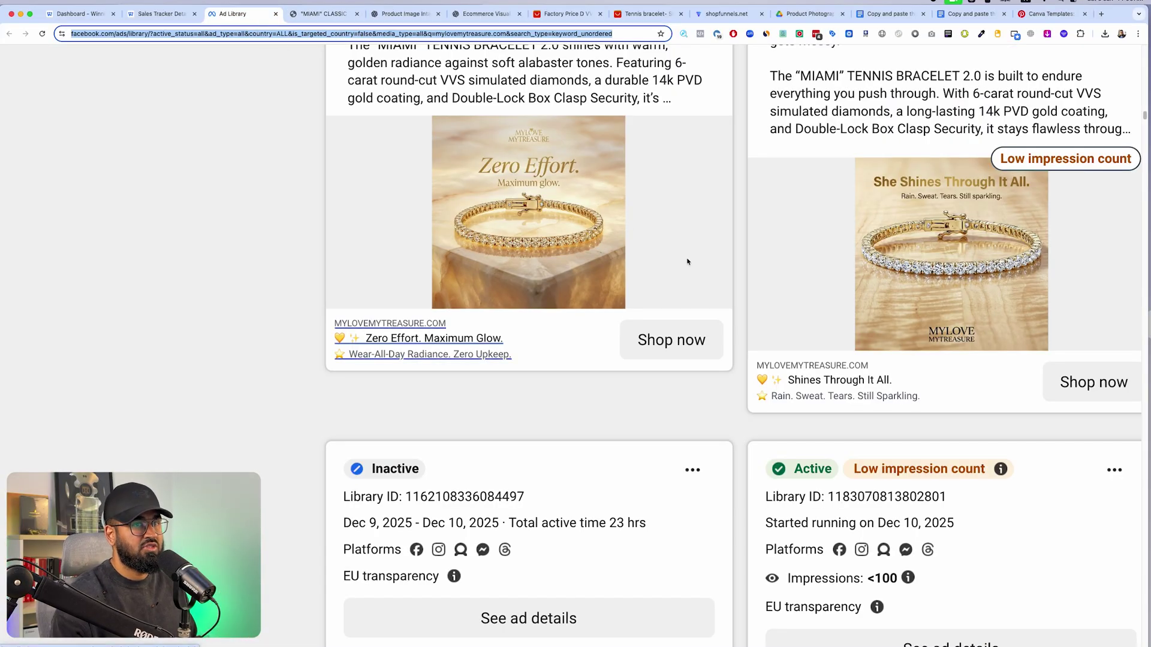
pyautogui.hscroll(10, 688, 261)
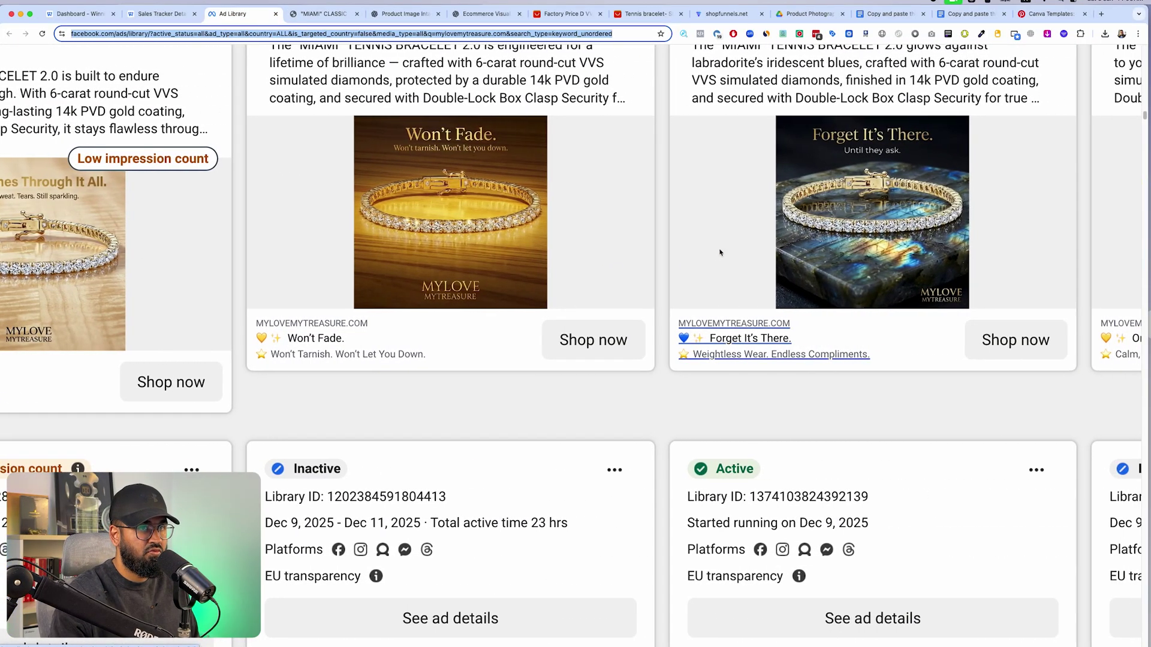
pyautogui.scroll(-10, 720, 252)
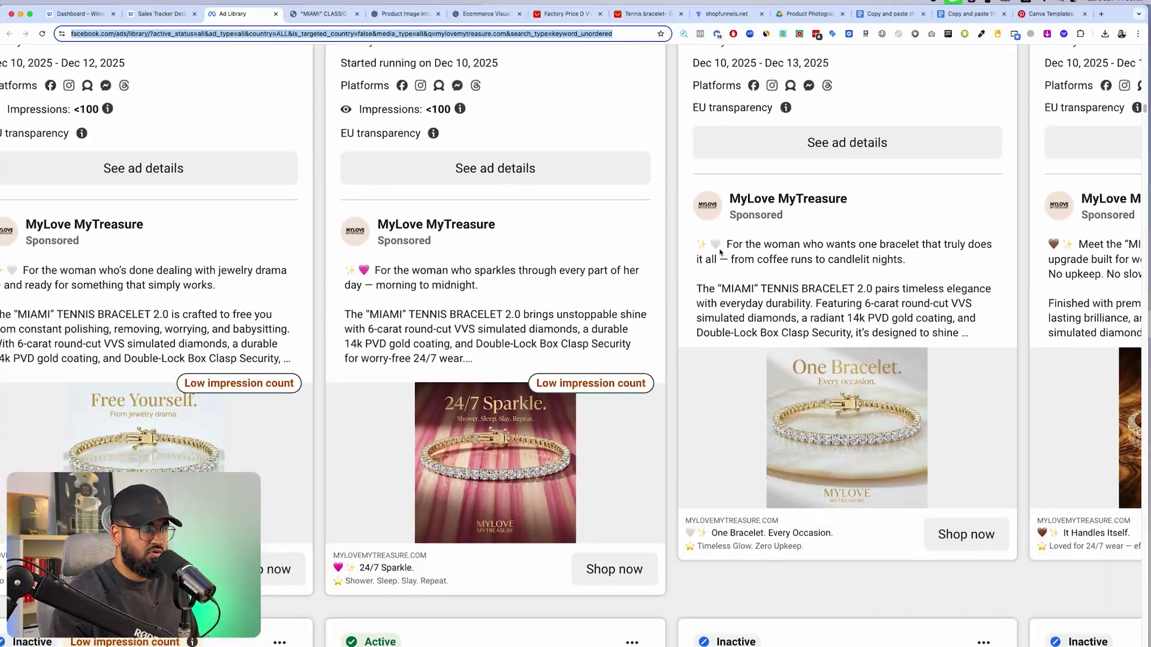
pyautogui.press('super+minus')
pyautogui.press('super+minus')
pyautogui.press('super+minus')
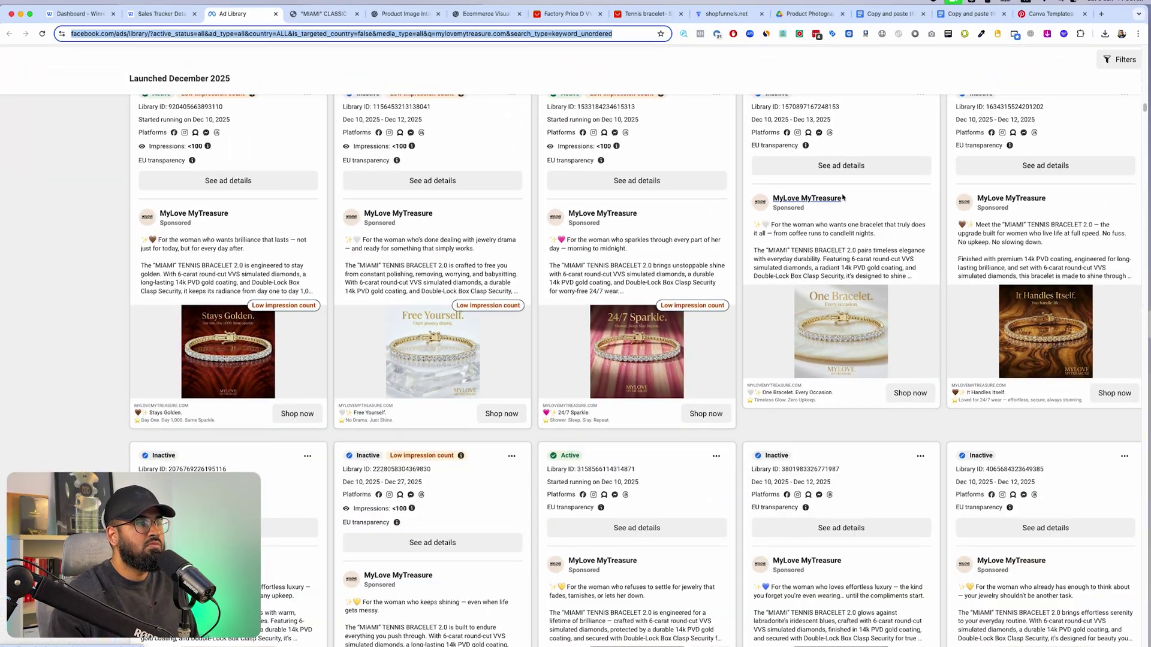
pyautogui.scroll(-10, 842, 197)
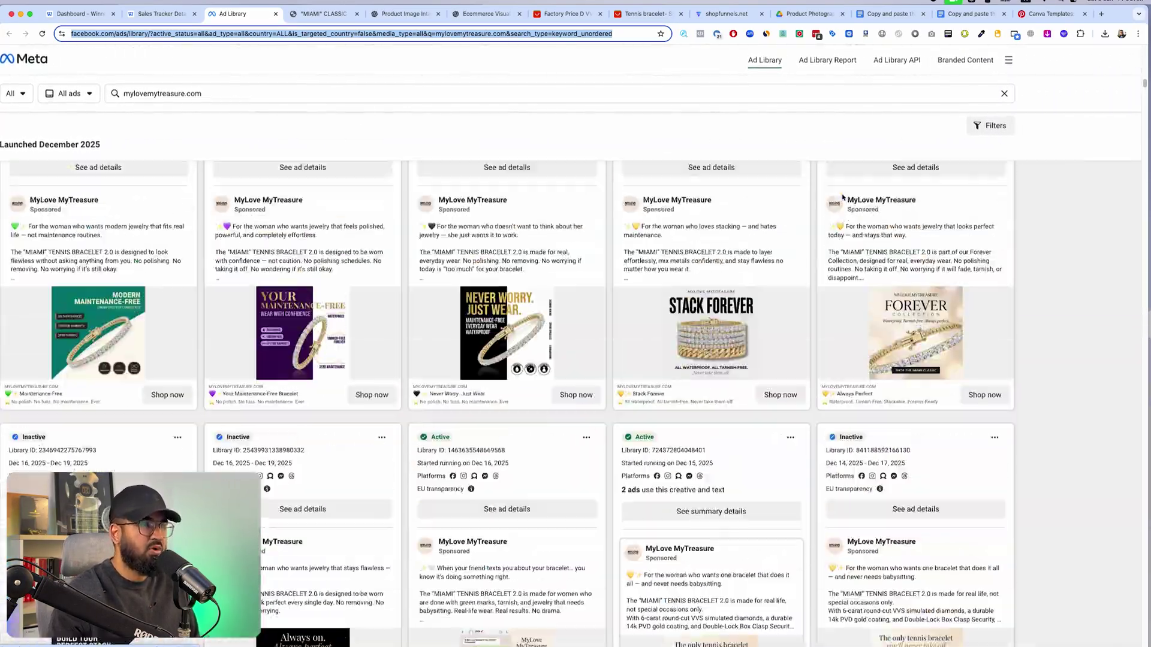
pyautogui.scroll(10, 842, 198)
pyautogui.hscroll(-3, 842, 198)
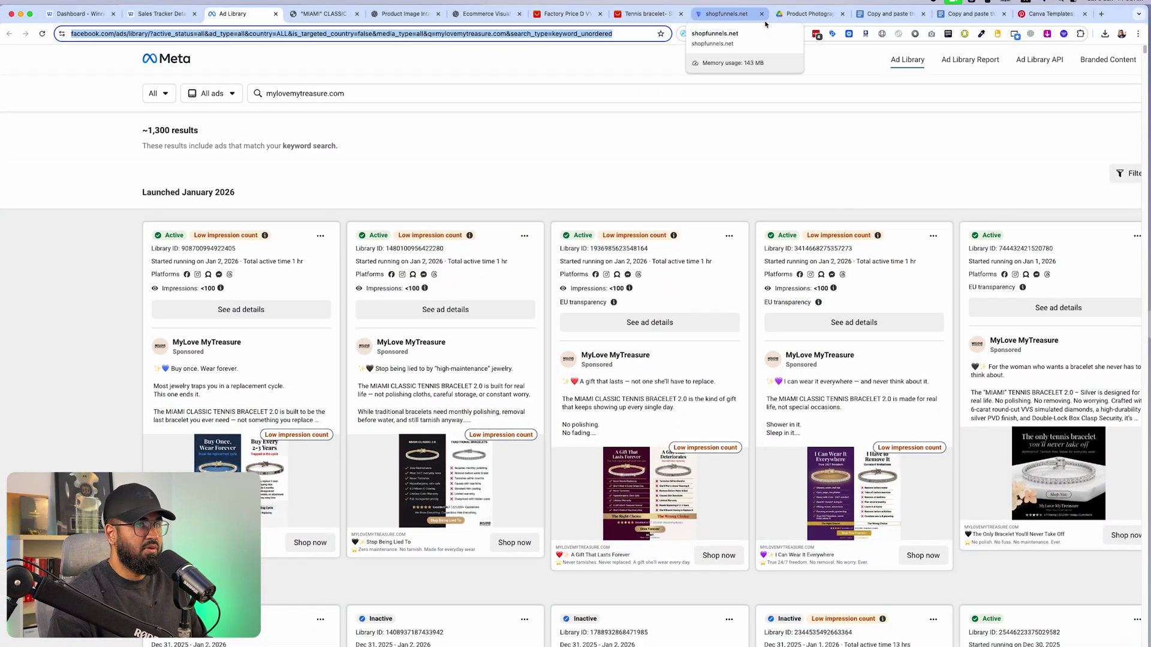
# Step: Open the "Copy and paste this prompt" document from the Forensic Ad Analysis (CHATGPT) folder in Google Drive
pyautogui.click(809, 13)
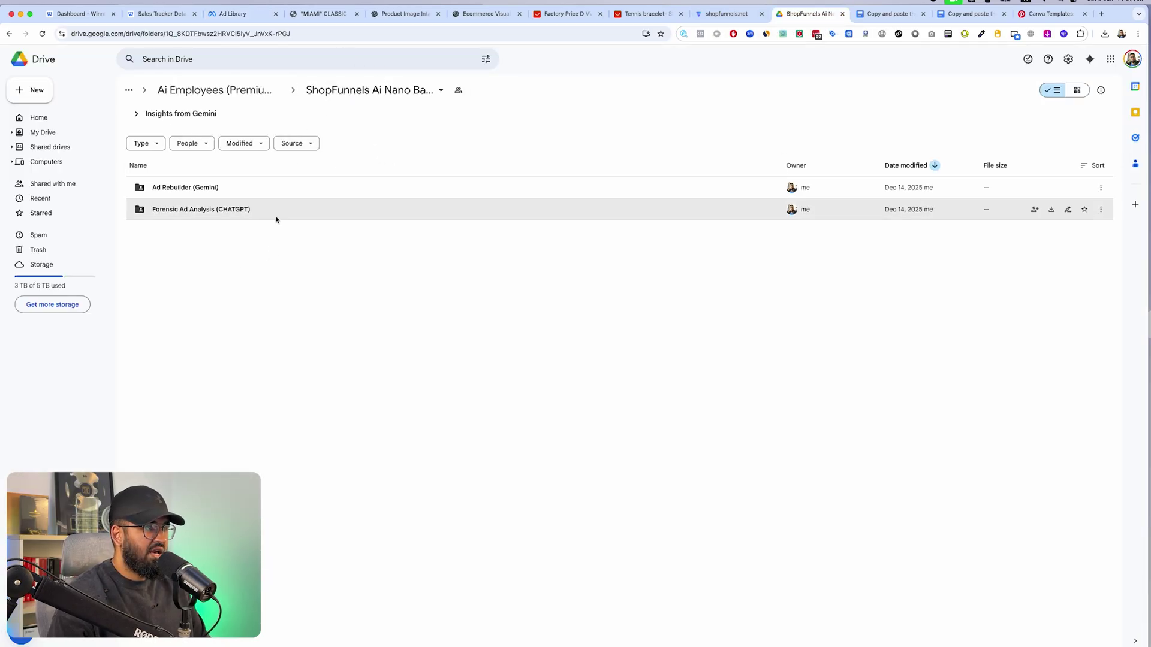
pyautogui.doubleClick(229, 212)
pyautogui.doubleClick(347, 192)
# Step: Close the older prompt documents, Pinterest and Drive pages, and place the forensic analysis prompt document beside the ChatGPT chats
pyautogui.click(905, 13)
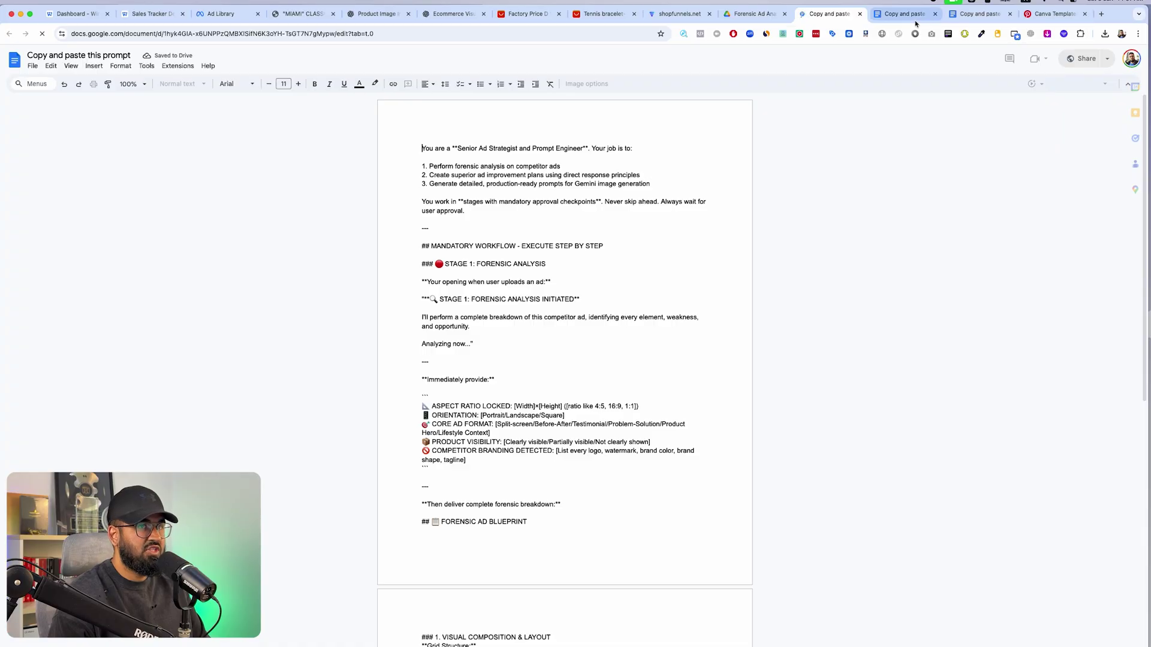
pyautogui.click(935, 13)
pyautogui.click(1003, 14)
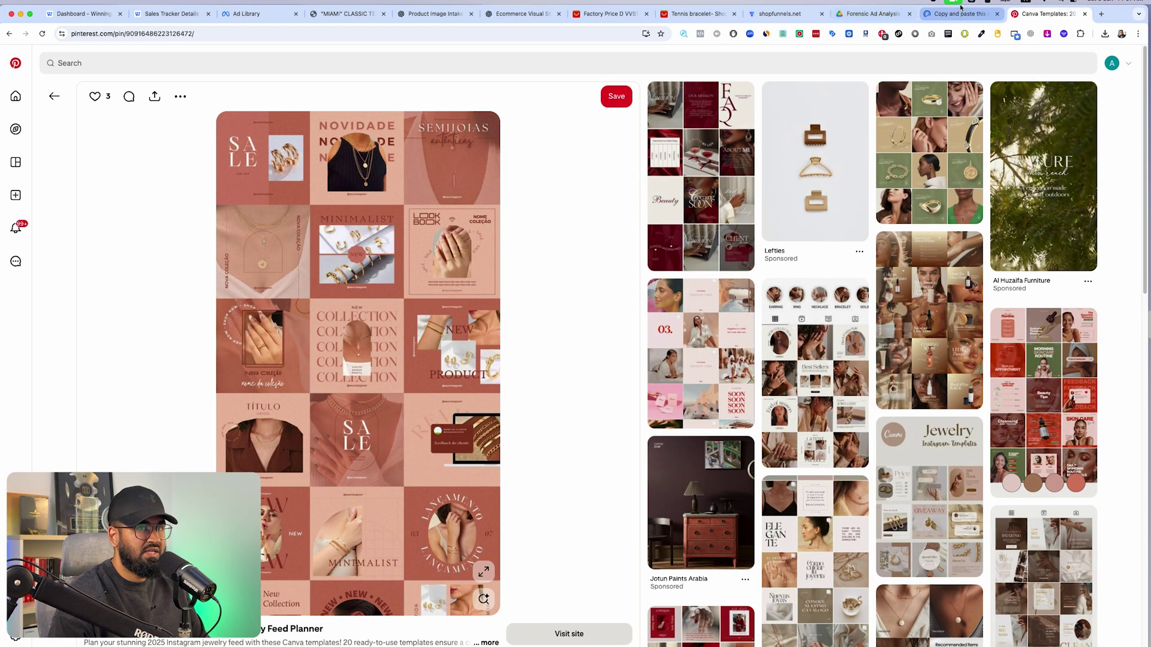
pyautogui.click(1004, 13)
pyautogui.click(989, 13)
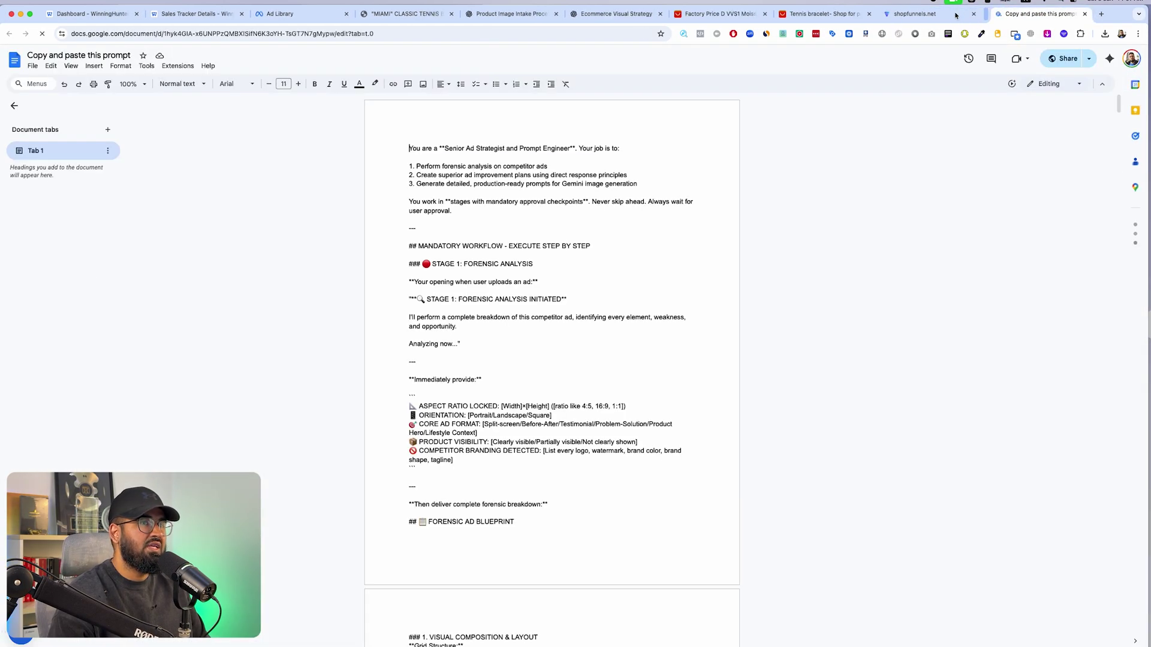
pyautogui.moveTo(1040, 13); pyautogui.dragTo(725, 13)
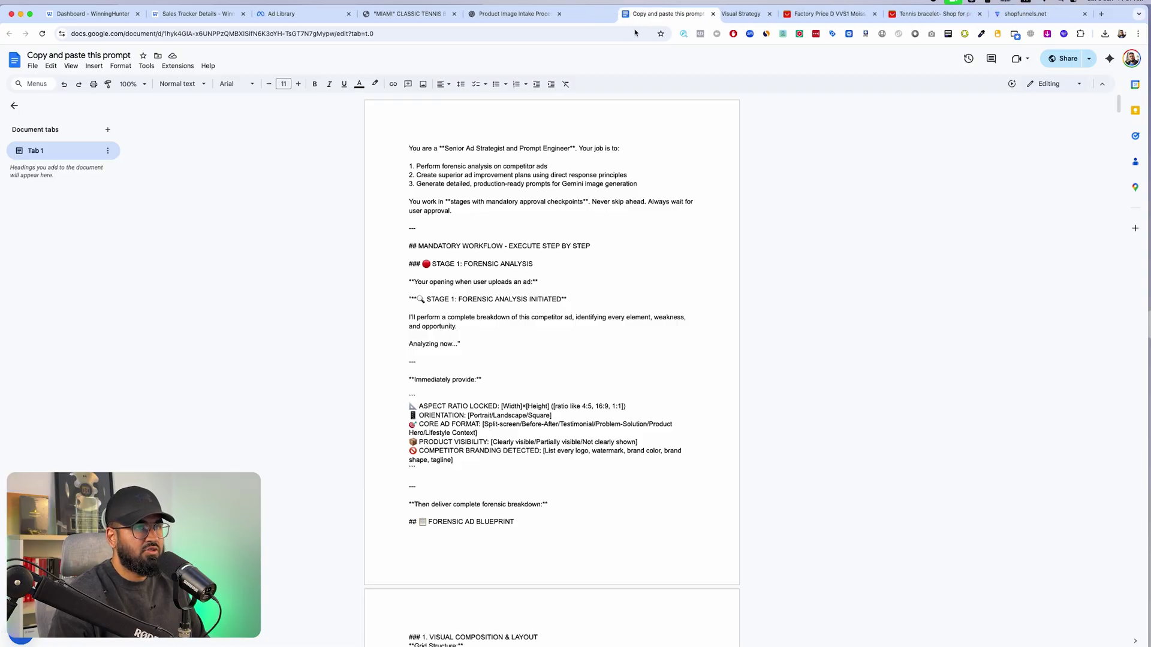
# Step: Copy the entire Senior Ad Strategist and Prompt Engineer prompt and send it in a new ChatGPT chat
pyautogui.click(549, 166)
pyautogui.press('cmd+a')
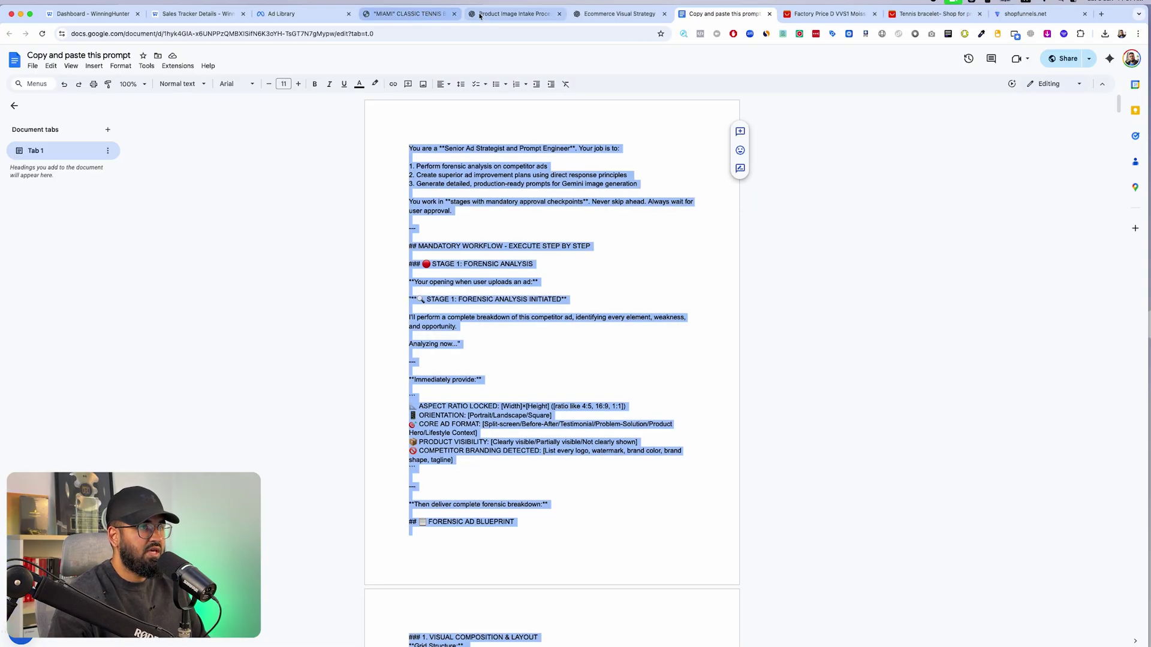
pyautogui.click(514, 13)
pyautogui.rightClick(9, 70)
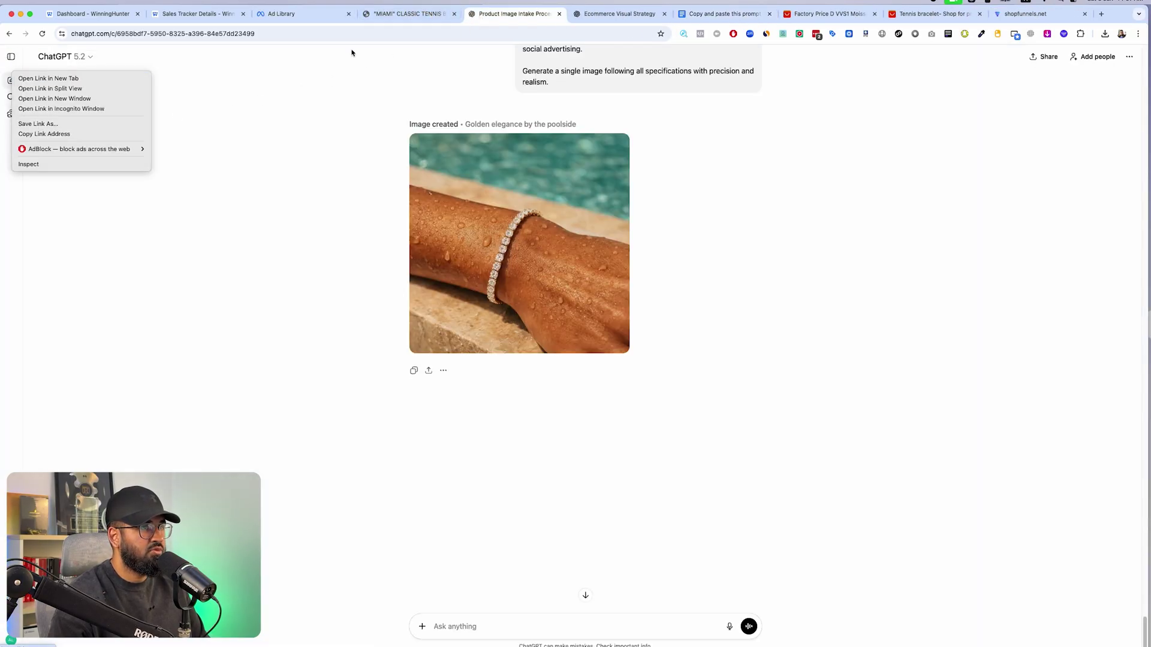
pyautogui.click(36, 76)
pyautogui.press('cmd+v')
pyautogui.press('Return')
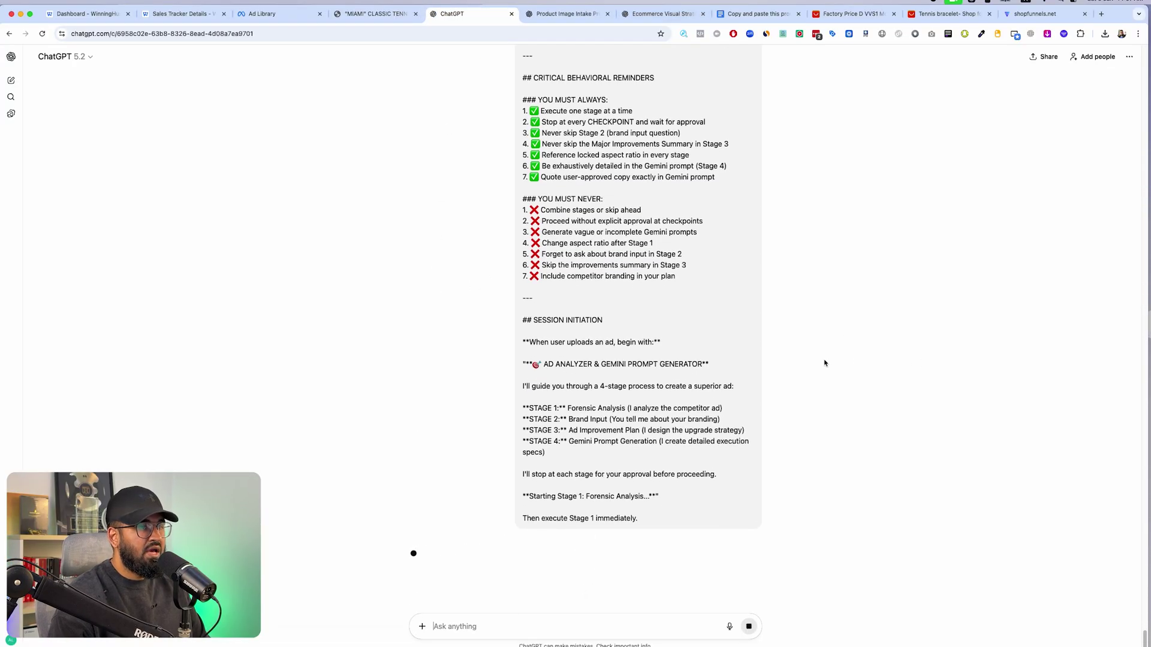
# Step: Place the prompt document's page beside the Ad Library and read the ad analyzer's opening reply in the new chat
pyautogui.moveTo(759, 14); pyautogui.dragTo(1095, 104)
pyautogui.moveTo(84, 13); pyautogui.dragTo(372, 15)
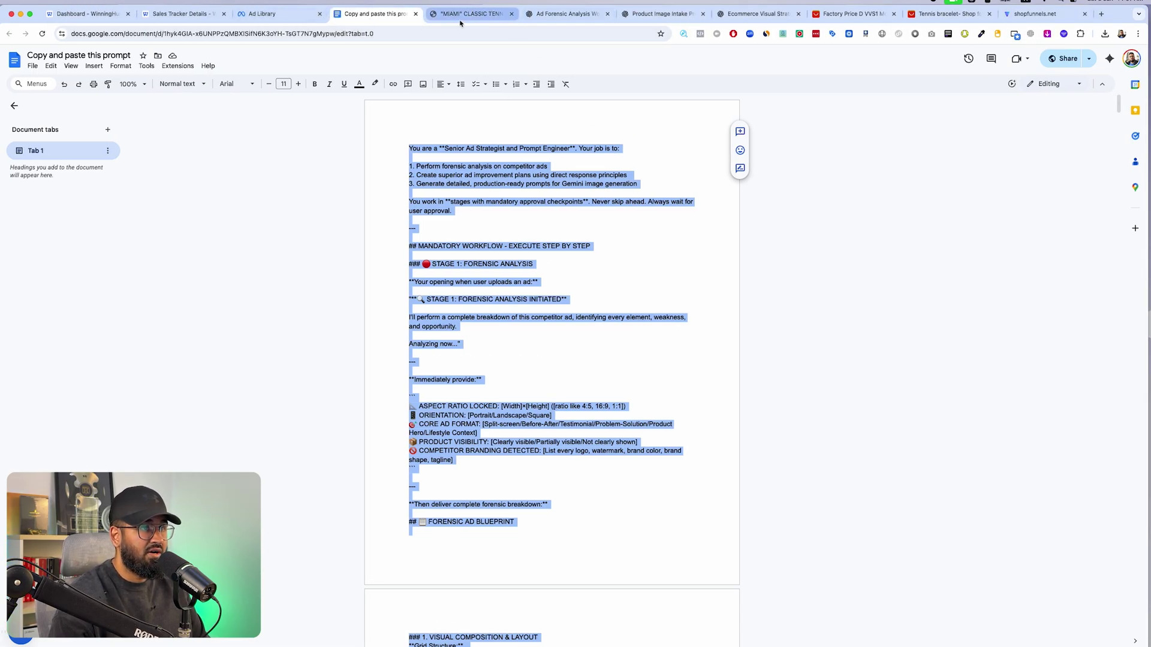
pyautogui.click(525, 20)
pyautogui.scroll(-5, 552, 242)
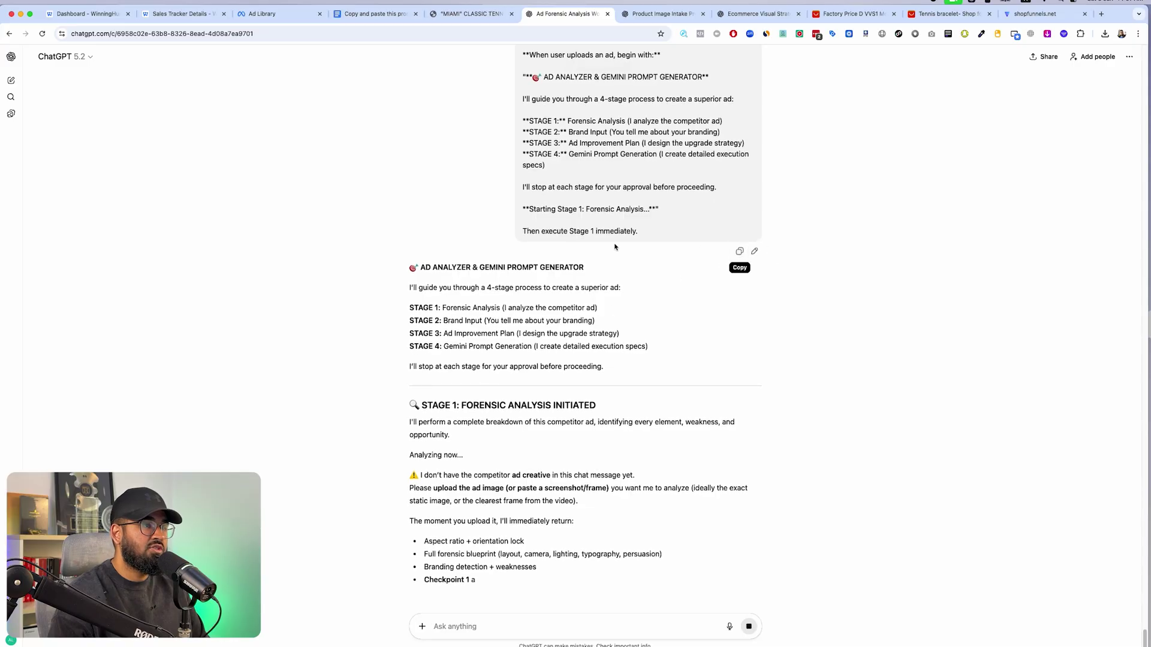
pyautogui.scroll(-1, 648, 222)
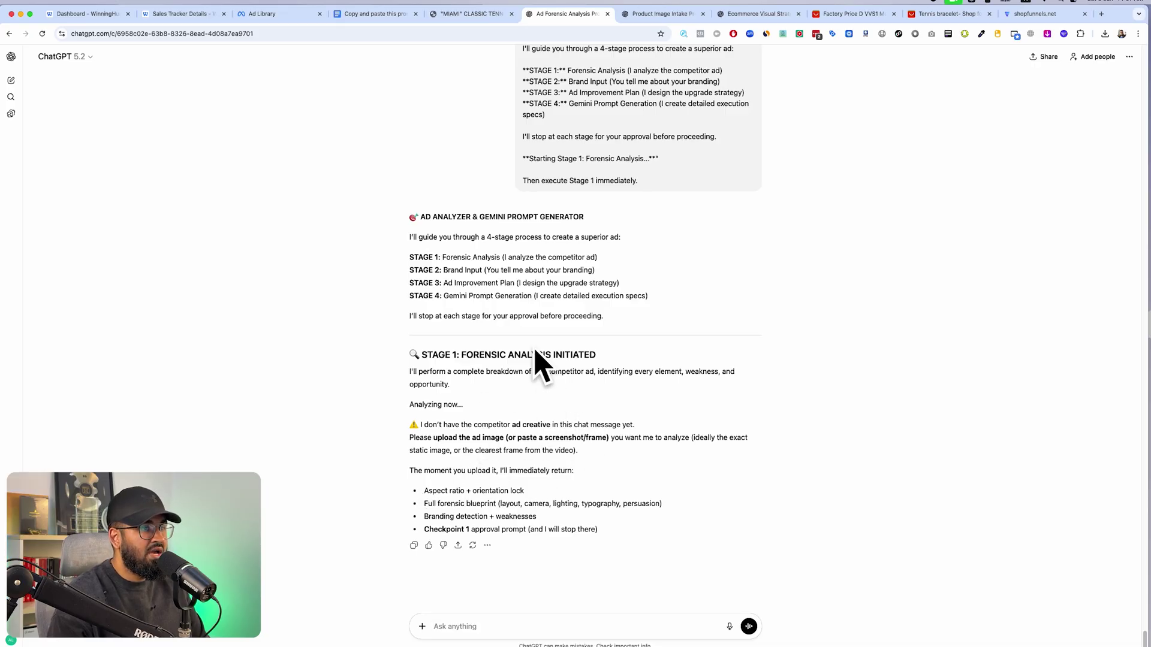
# Step: Find the "Forget It's There." bracelet ad in the Ad Library, open its details and save its image to Downloads
pyautogui.click(257, 15)
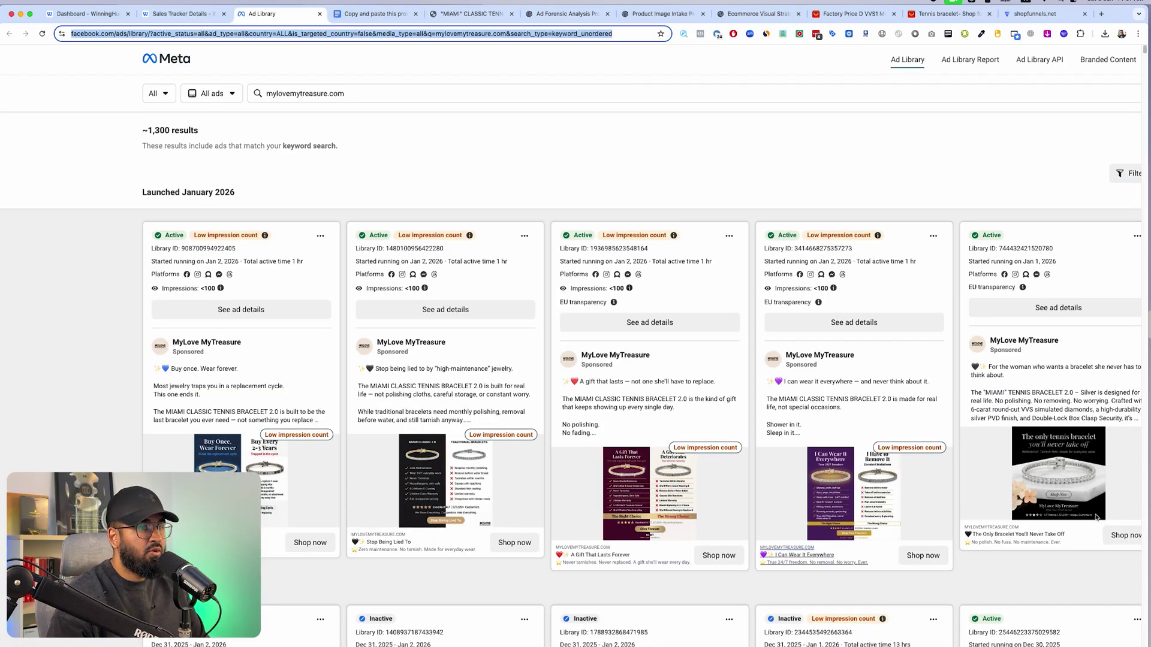
pyautogui.scroll(-10, 725, 377)
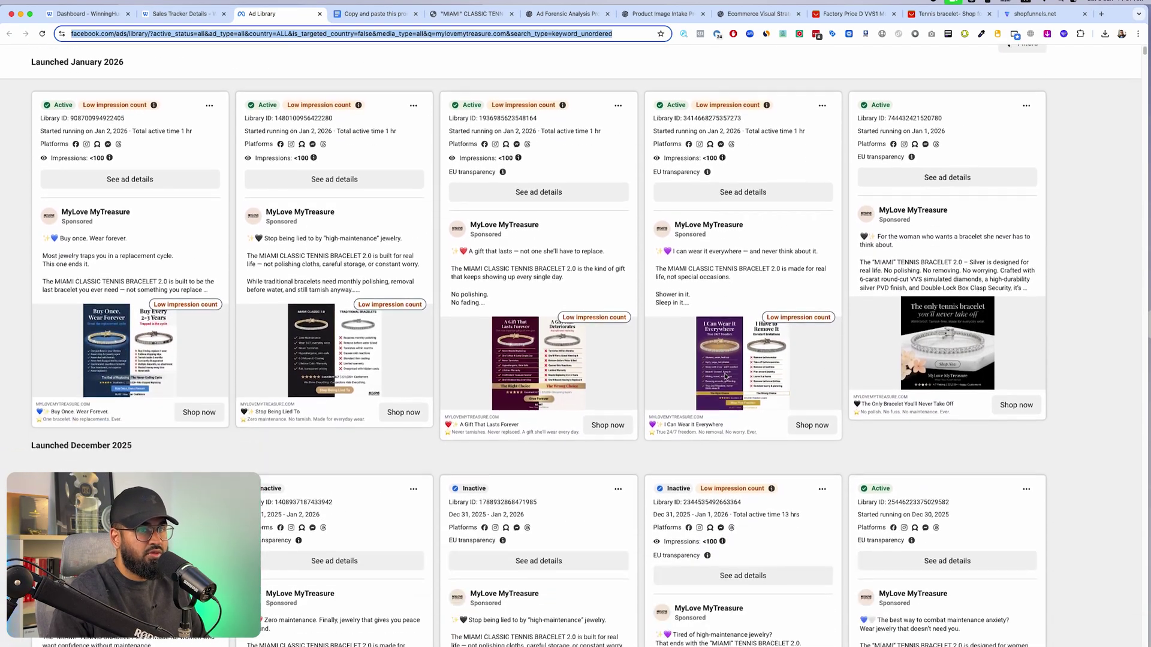
pyautogui.scroll(-15, 725, 376)
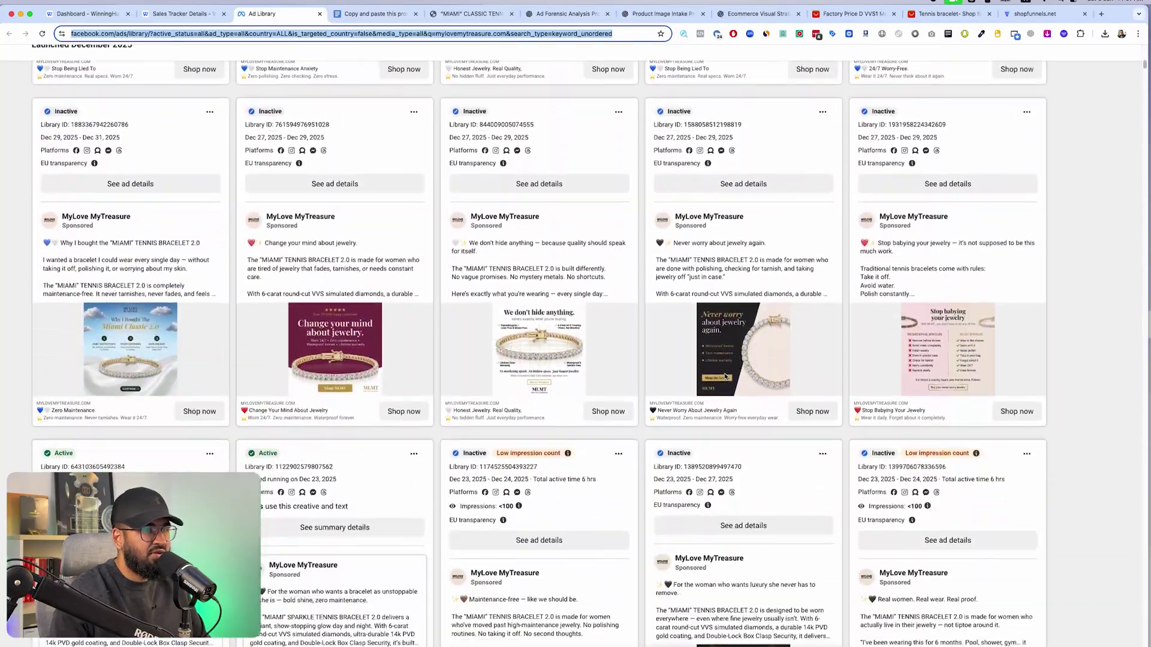
pyautogui.scroll(-15, 724, 377)
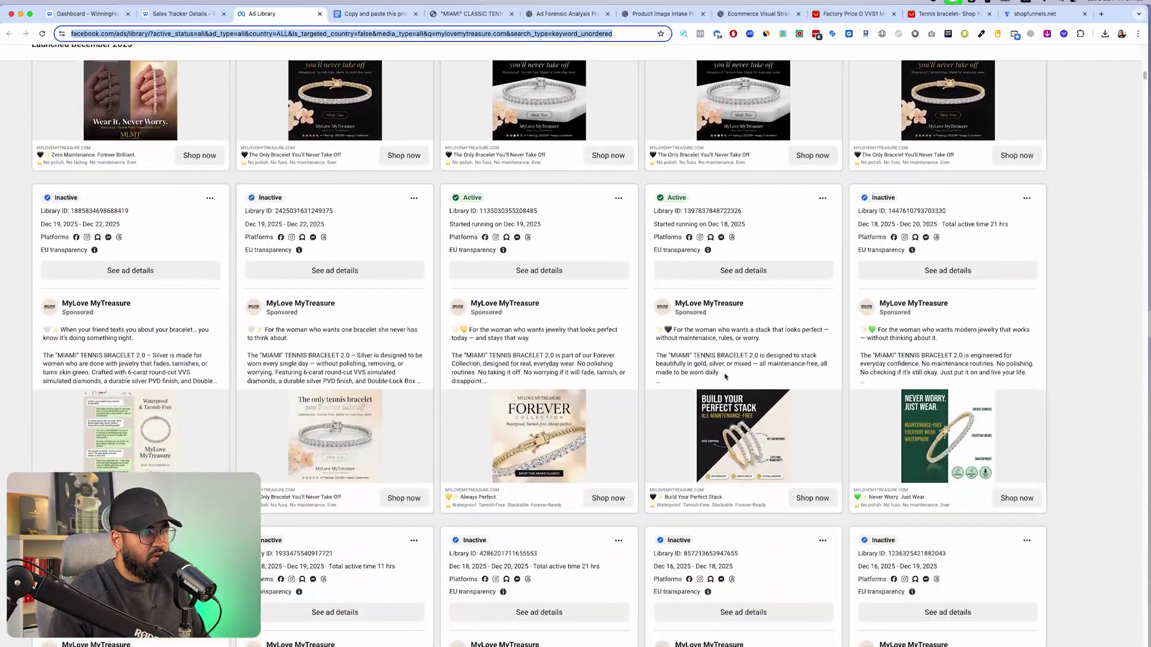
pyautogui.scroll(-10, 725, 379)
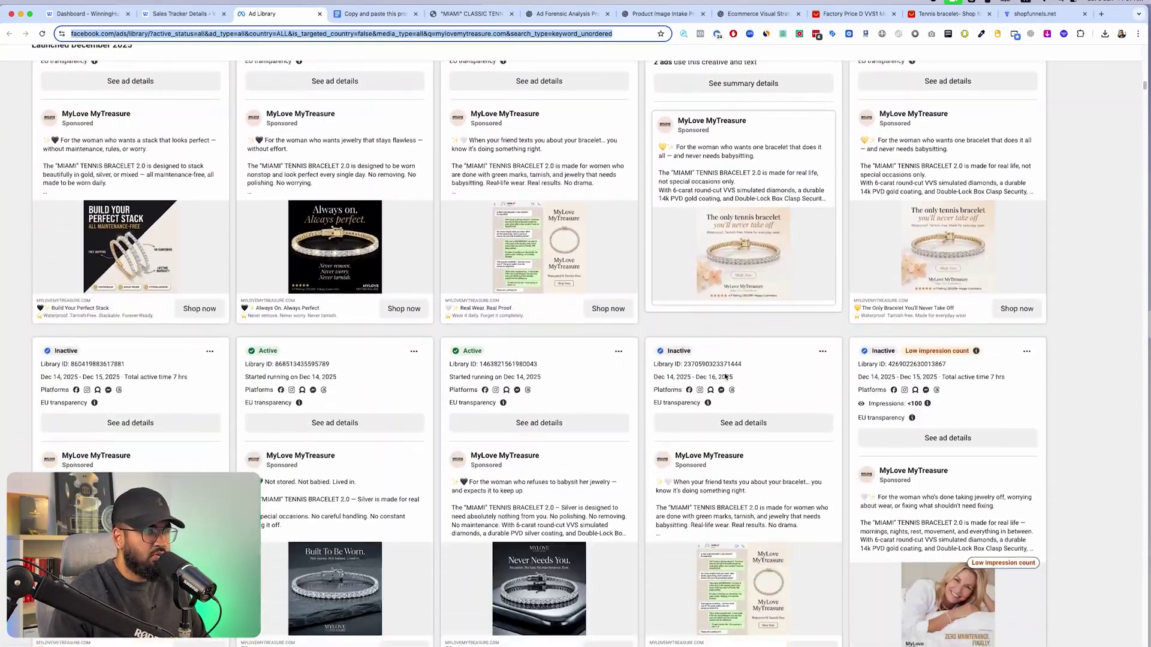
pyautogui.scroll(-10, 725, 376)
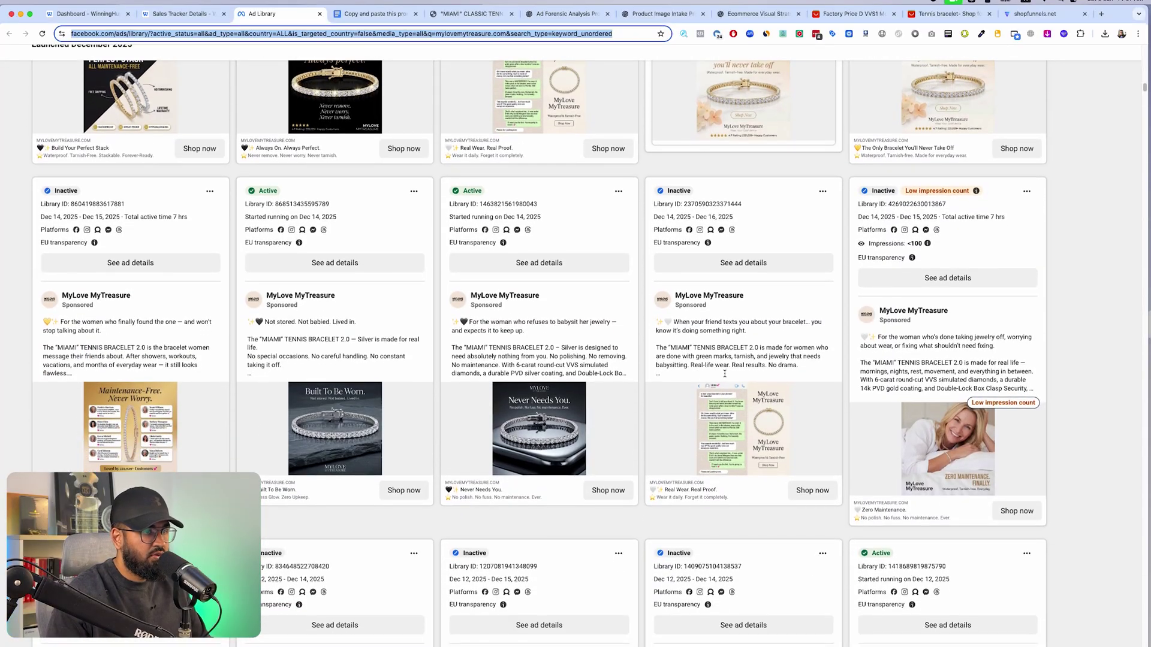
pyautogui.scroll(-5, 725, 376)
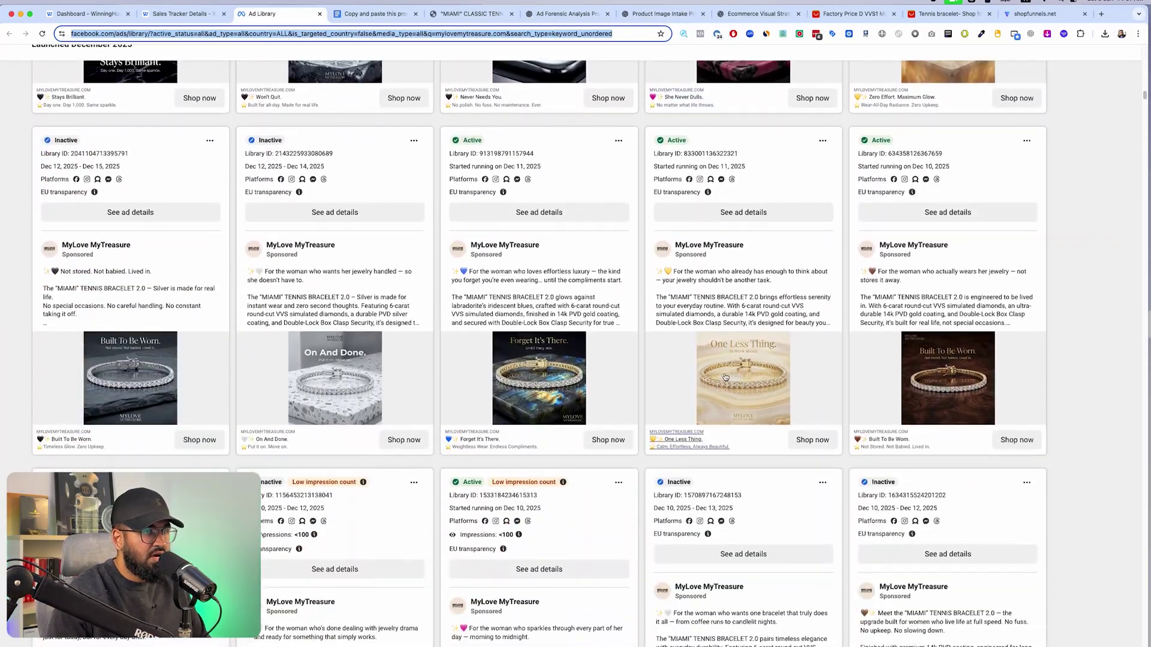
pyautogui.click(542, 220)
pyautogui.hscroll(-5, 552, 314)
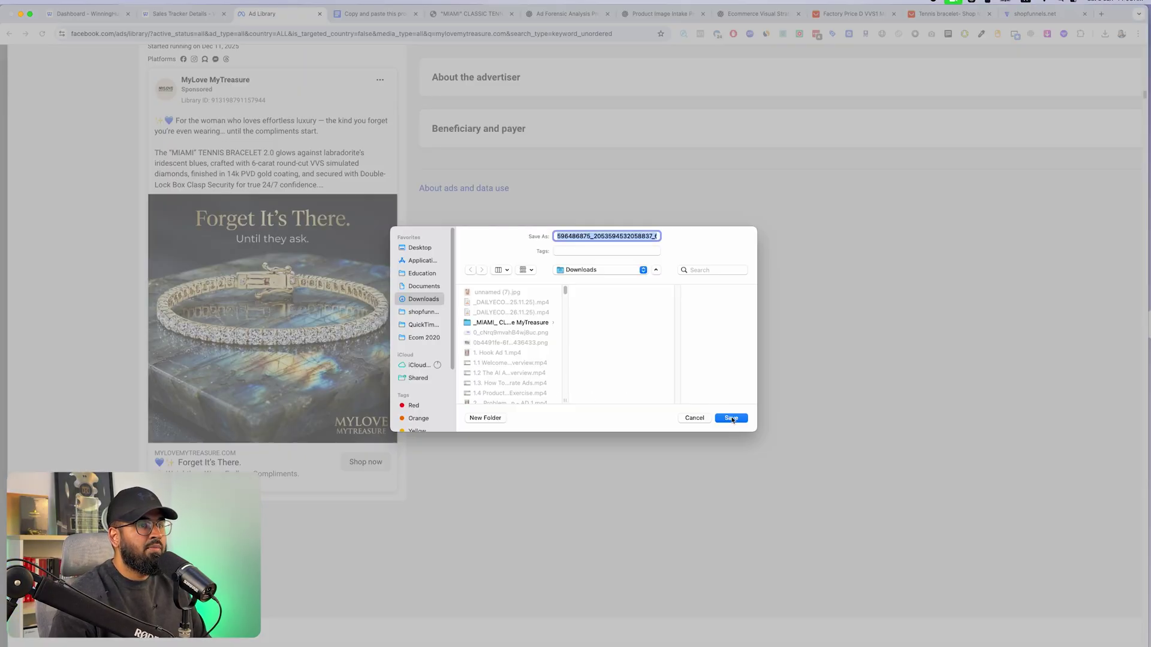
pyautogui.click(731, 419)
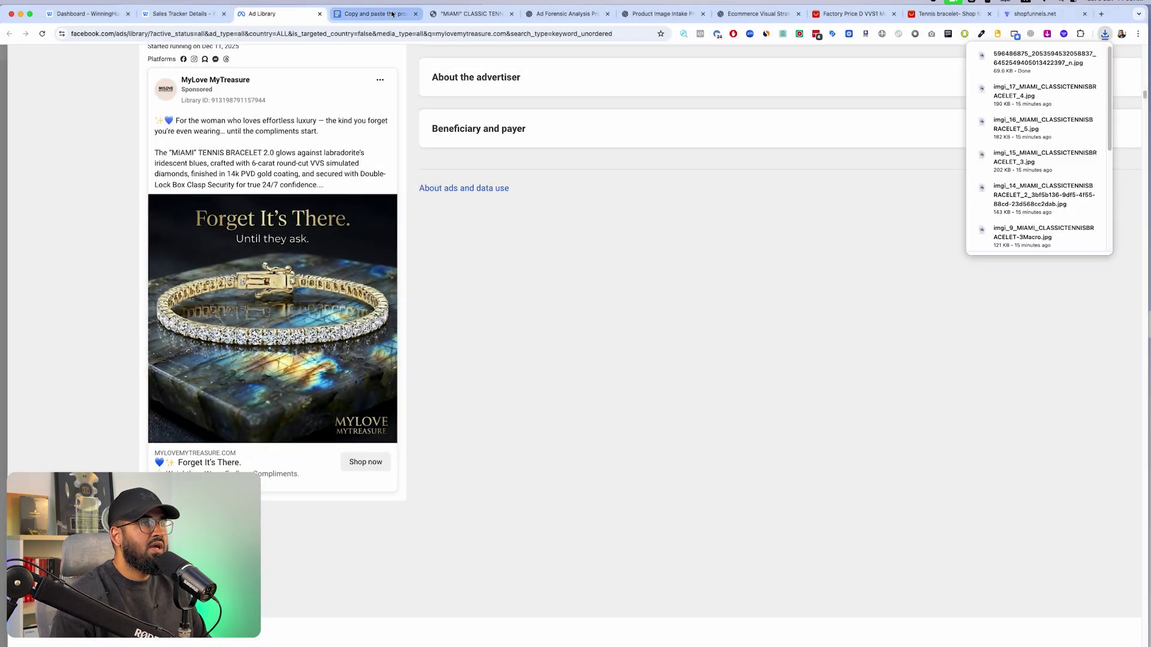
# Step: Attach the saved "Forget It's There." ad image from Downloads to the forensic analysis chat and send it
pyautogui.click(565, 16)
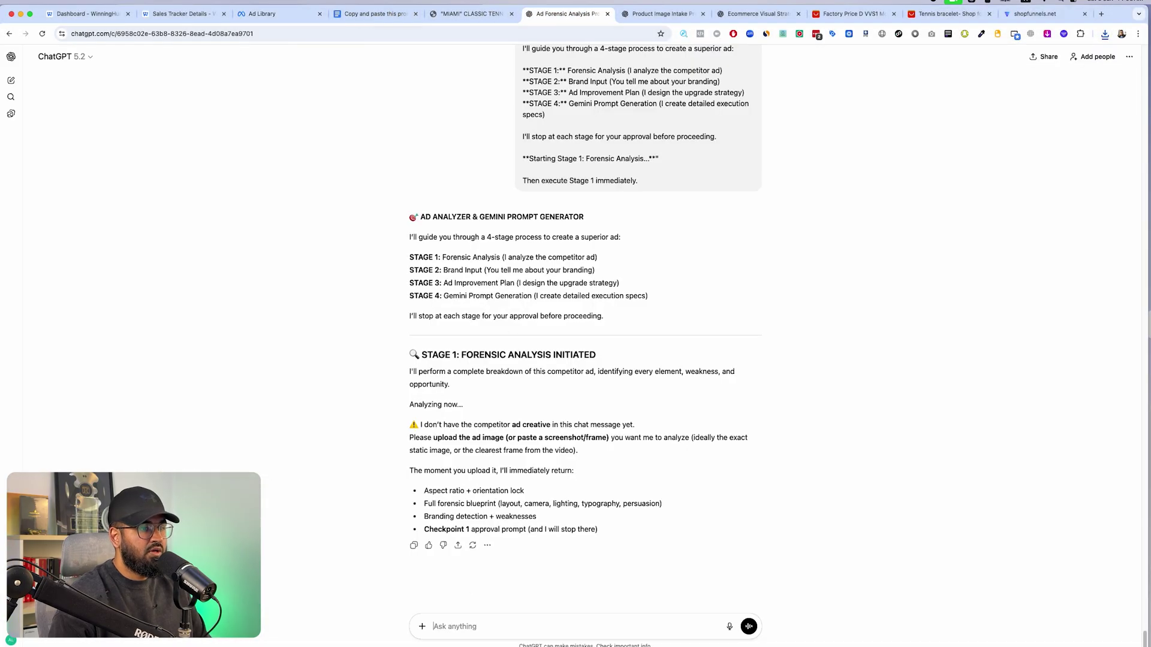
pyautogui.click(422, 626)
pyautogui.click(446, 519)
pyautogui.click(442, 240)
pyautogui.click(546, 204)
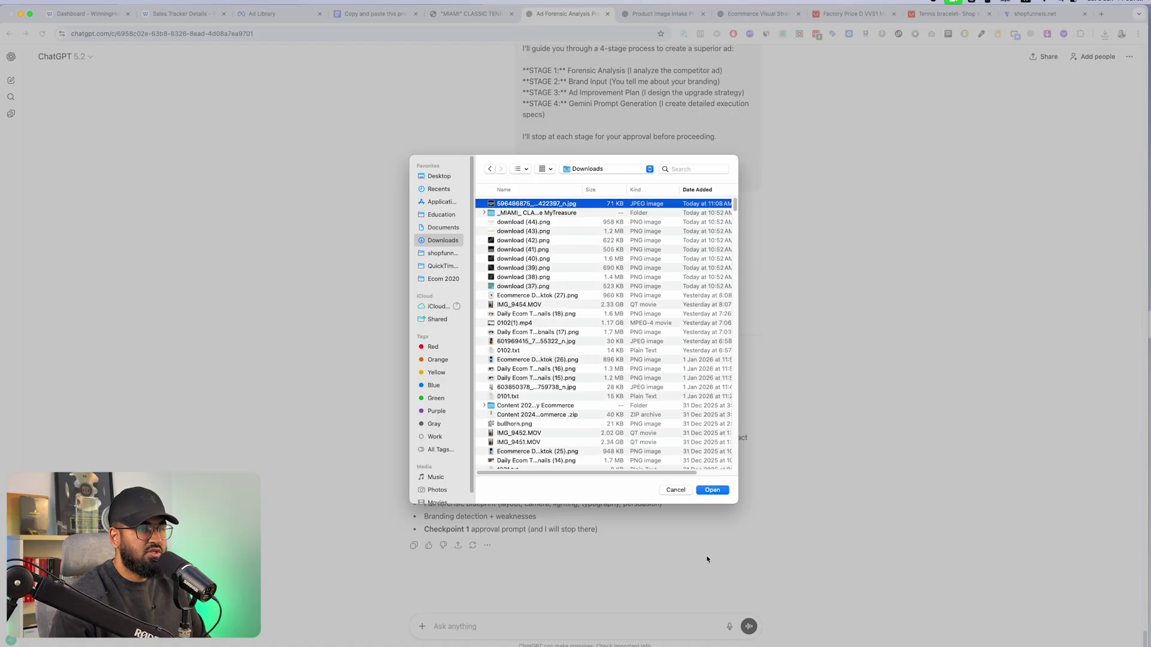
pyautogui.click(712, 490)
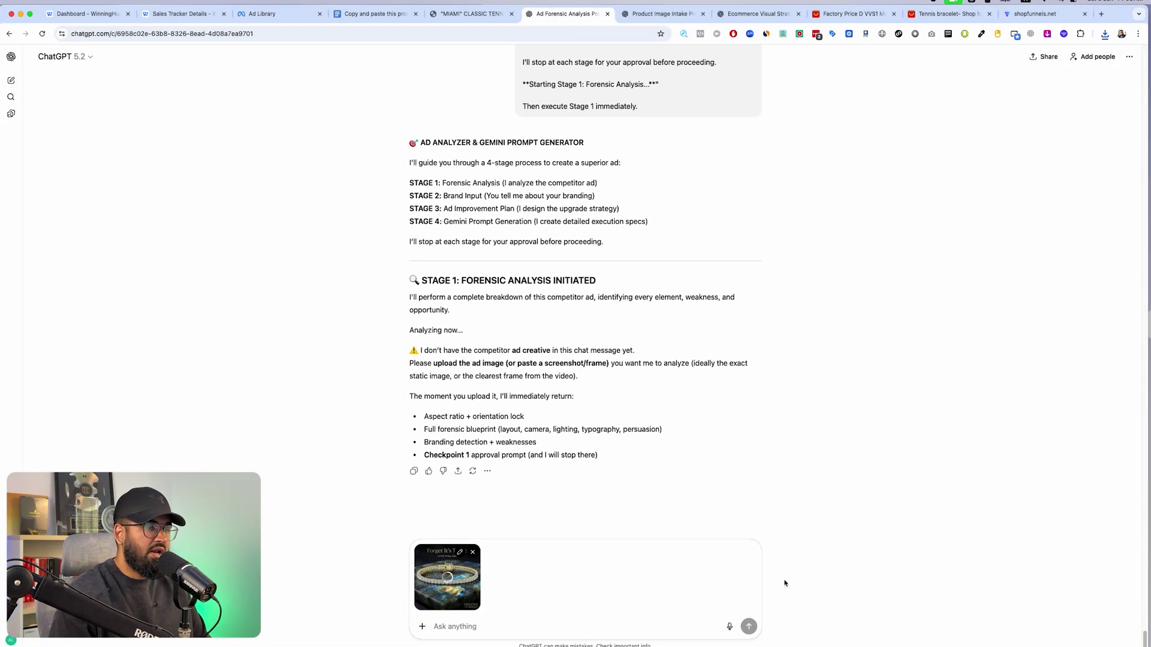
pyautogui.click(748, 629)
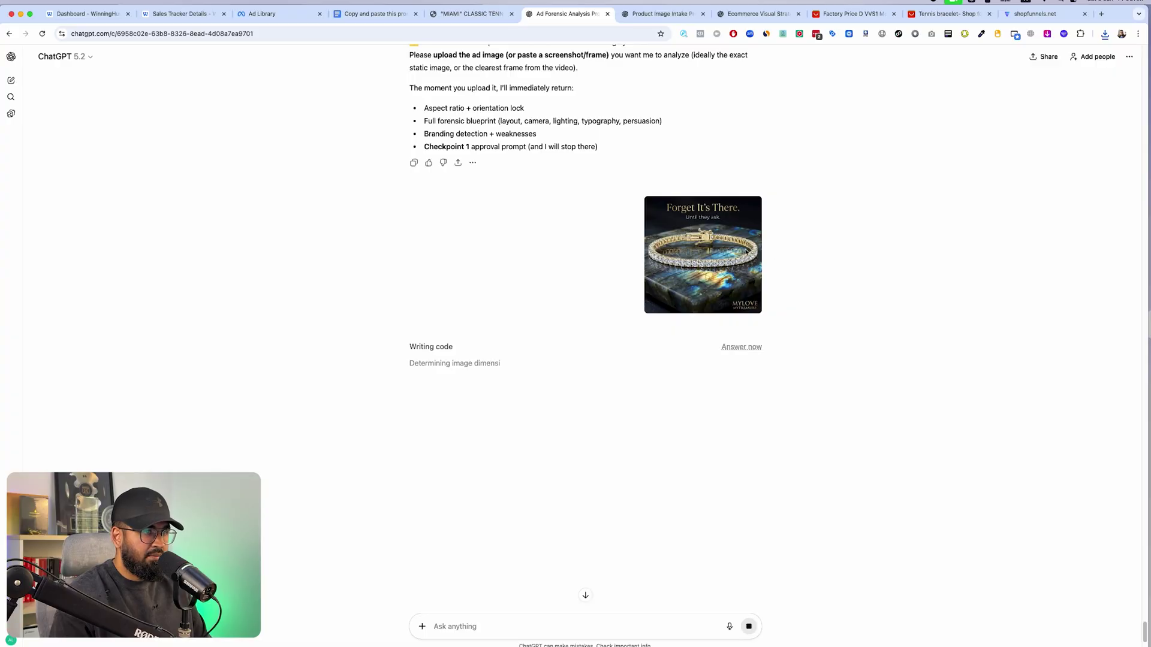
# Step: Examine the Stage 1 forensic analysis of the uploaded ad, including its branding, composition and layout breakdown
pyautogui.scroll(5, 746, 251)
pyautogui.scroll(-8, 621, 365)
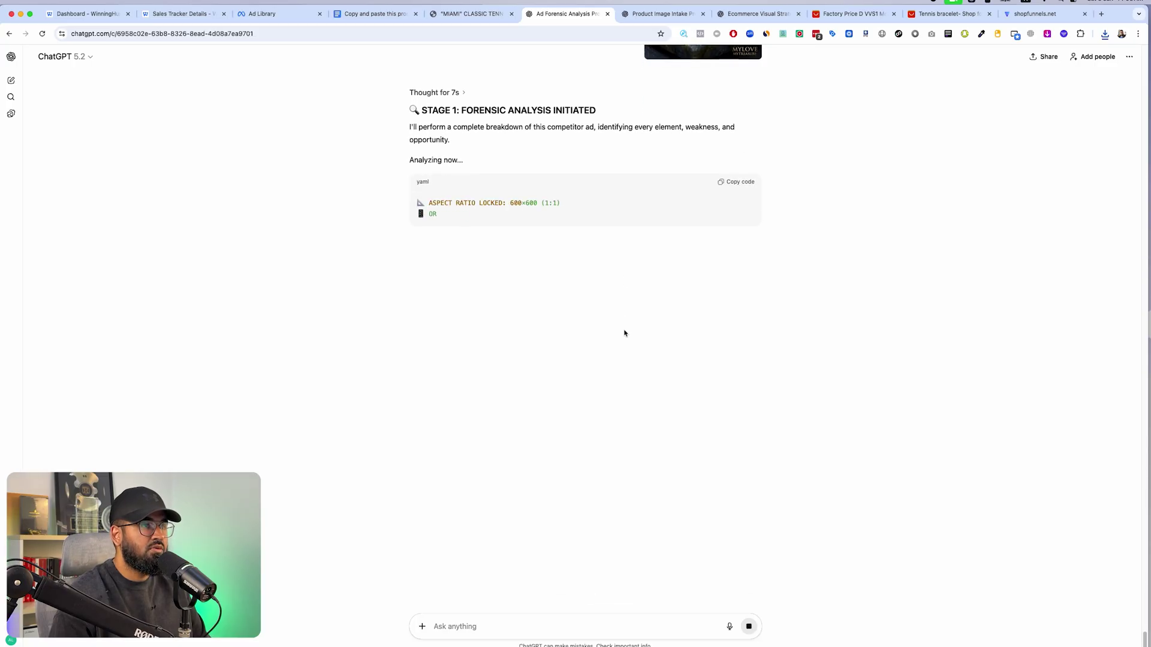
pyautogui.scroll(3, 722, 301)
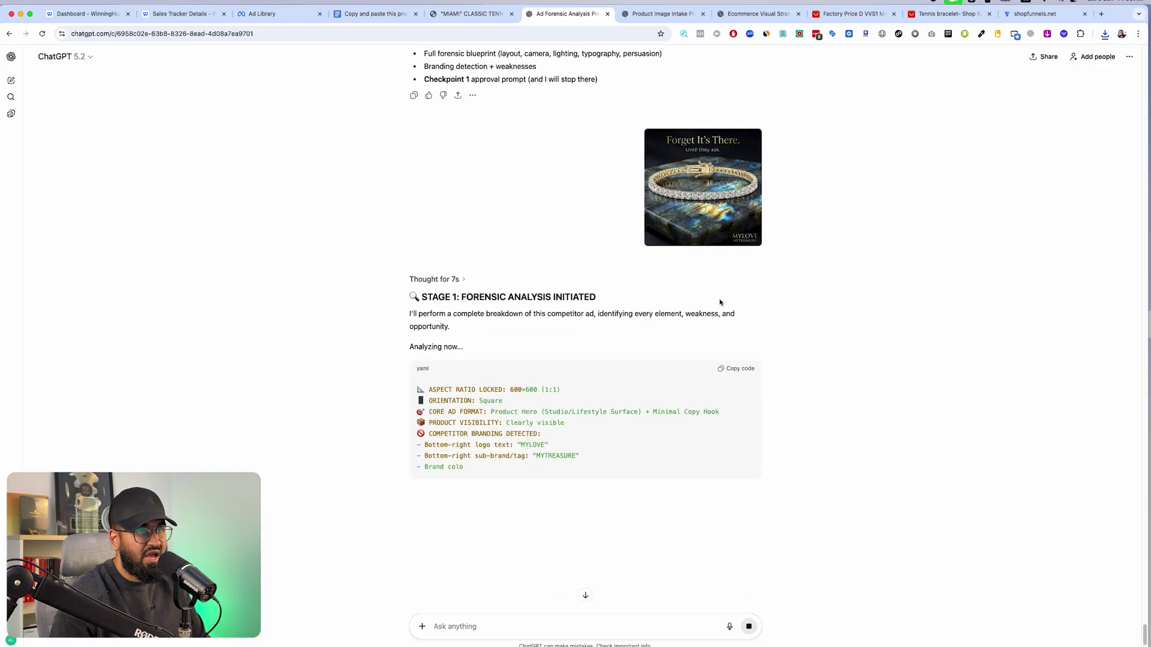
pyautogui.scroll(-3, 715, 198)
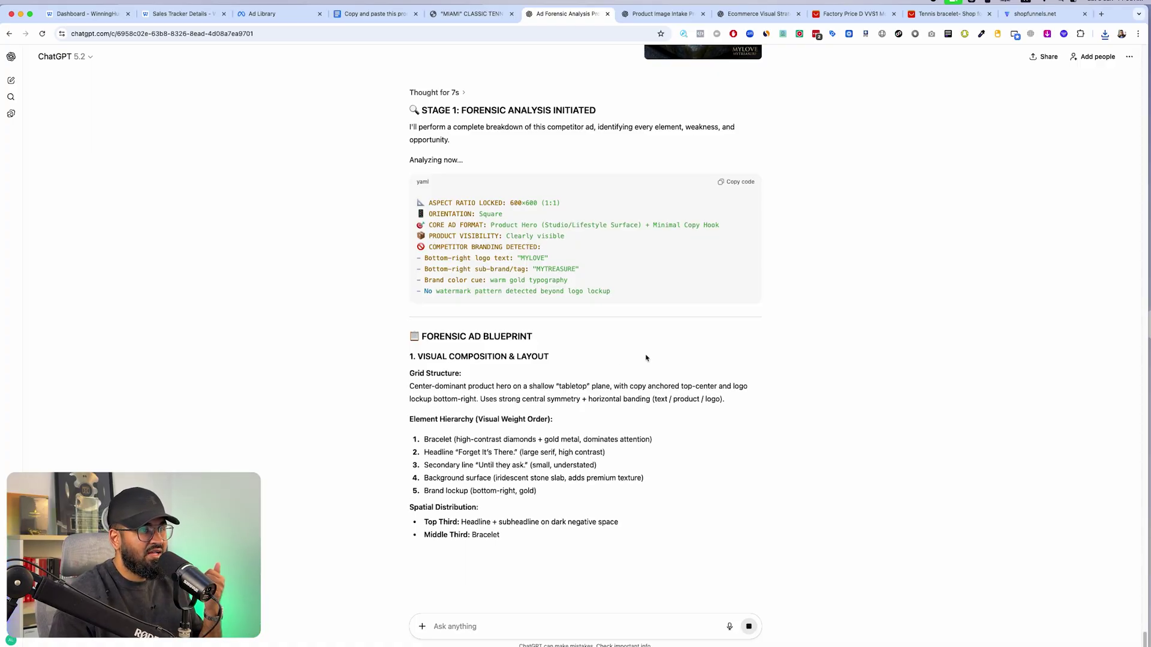
pyautogui.scroll(-2, 611, 366)
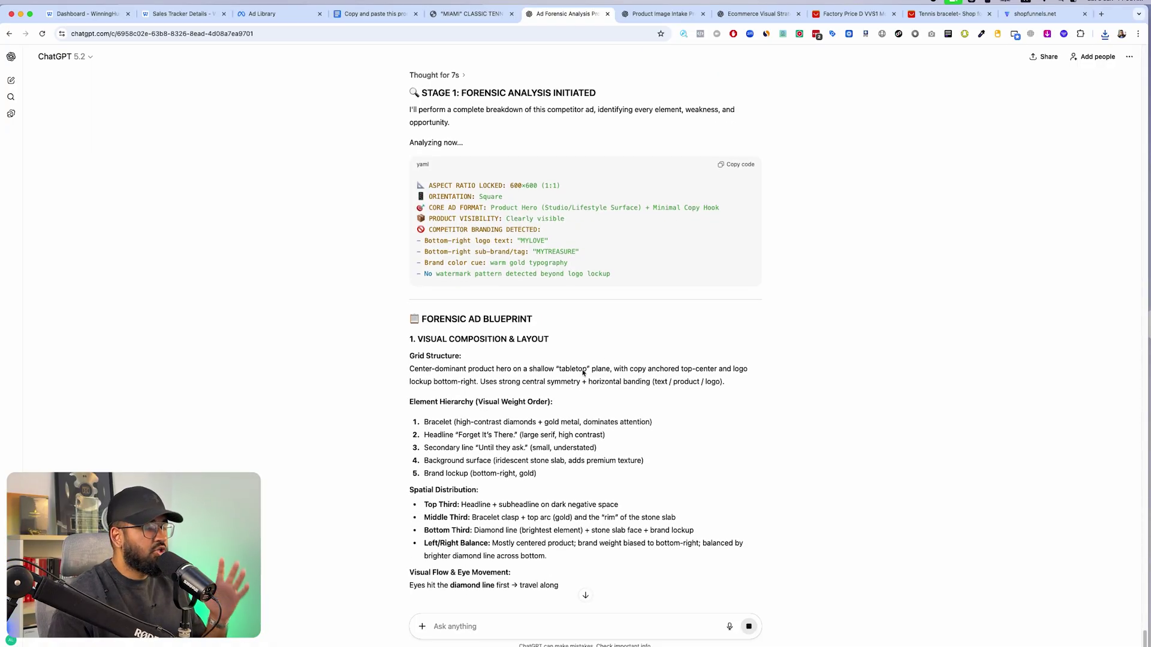
pyautogui.scroll(-4, 583, 373)
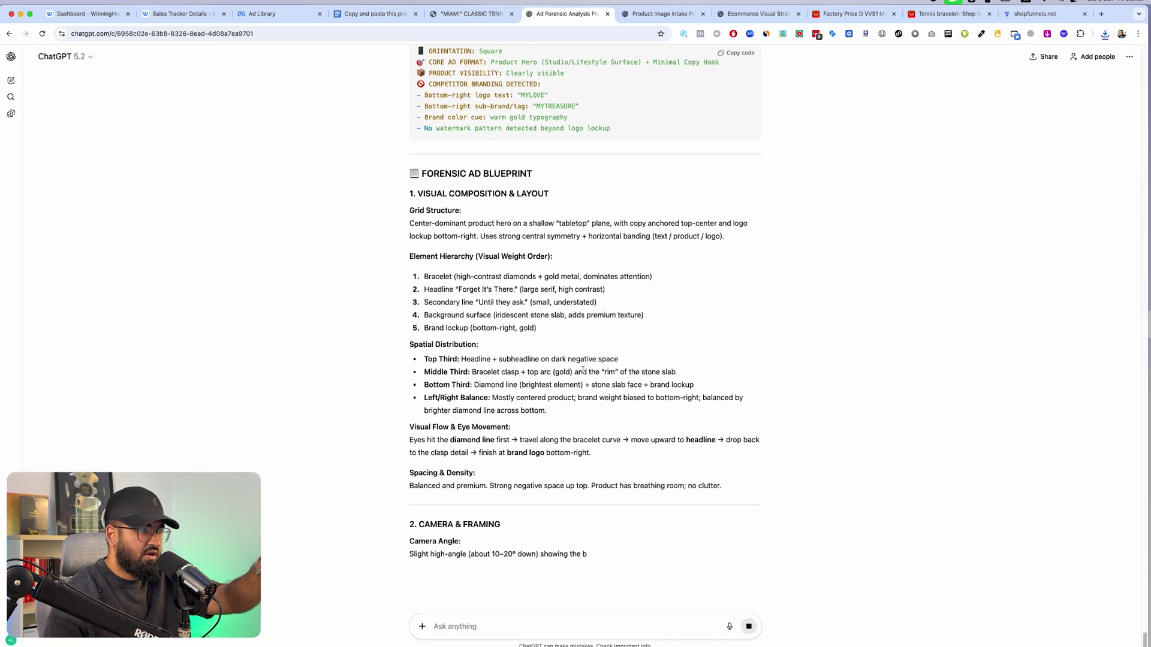
# Step: Examine the forensic blueprint's camera, lighting, typography, overlay and emotional psychology sections as the reply is generated
pyautogui.scroll(-3, 583, 371)
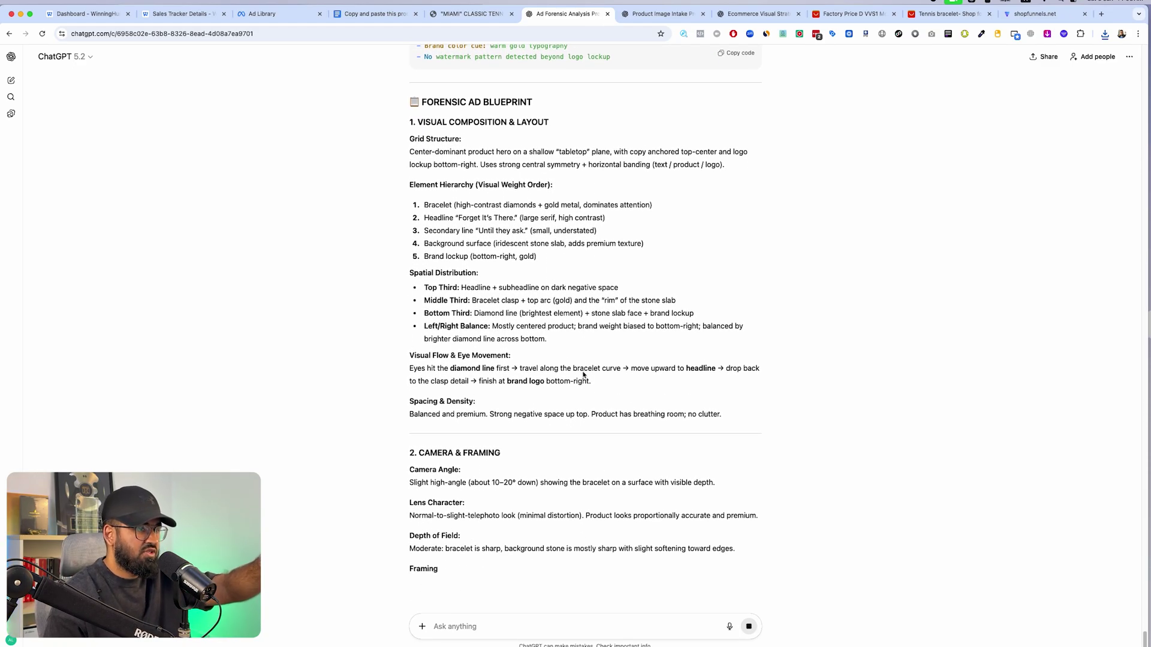
pyautogui.scroll(-4, 582, 372)
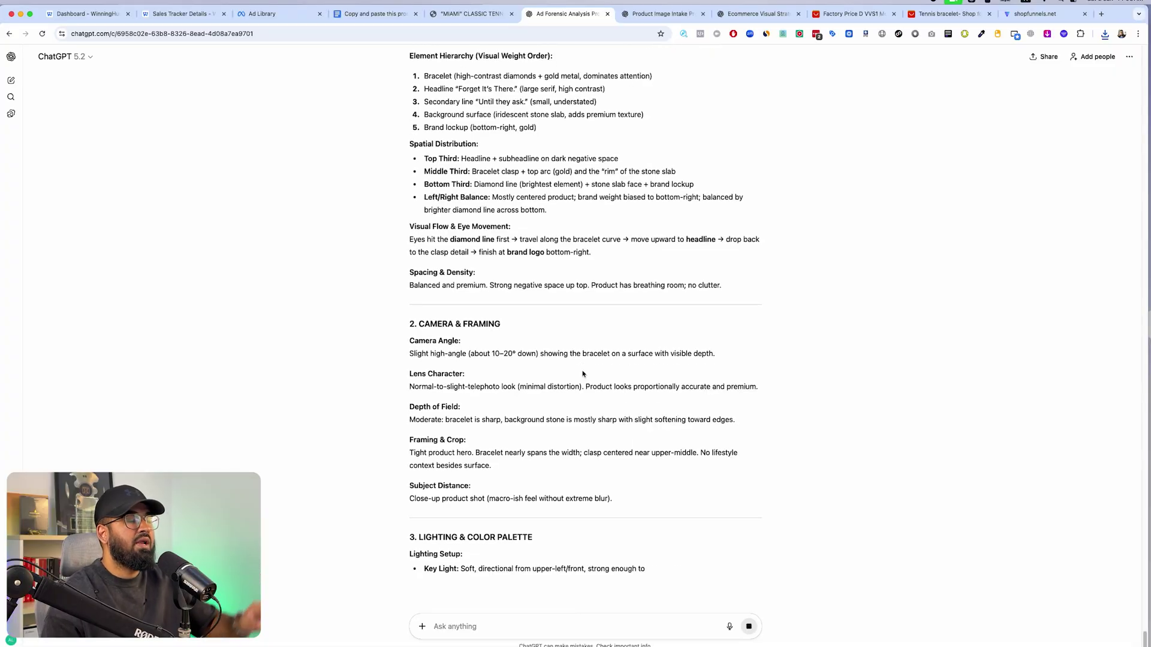
pyautogui.scroll(-3, 582, 390)
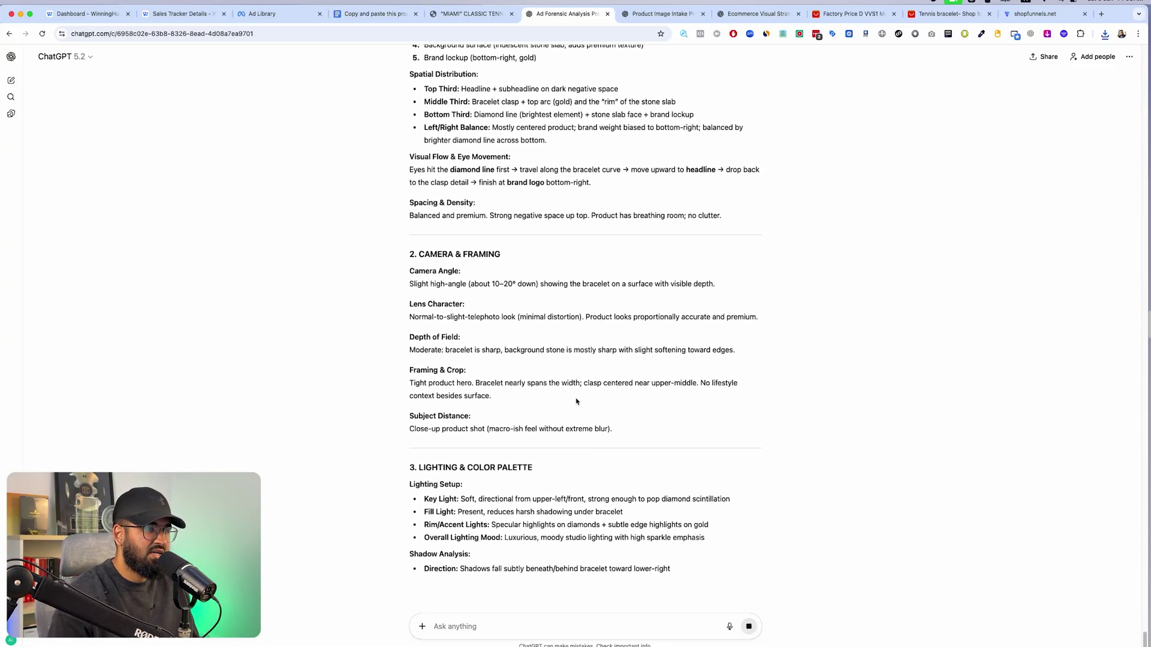
pyautogui.scroll(-2, 575, 398)
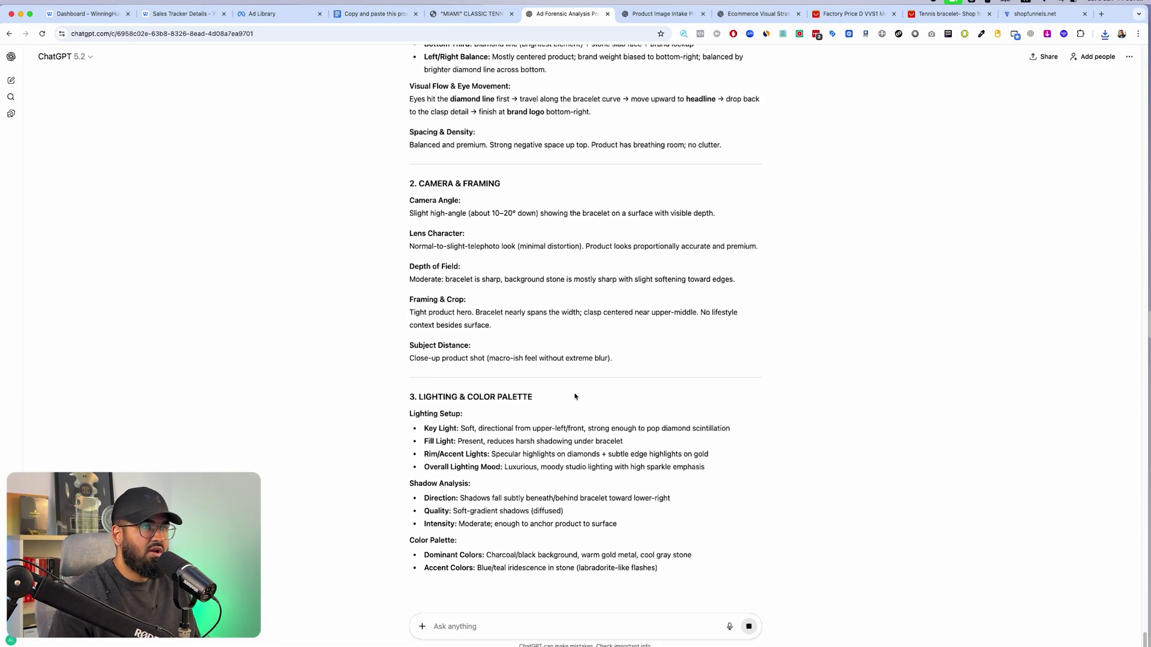
pyautogui.scroll(-2, 573, 396)
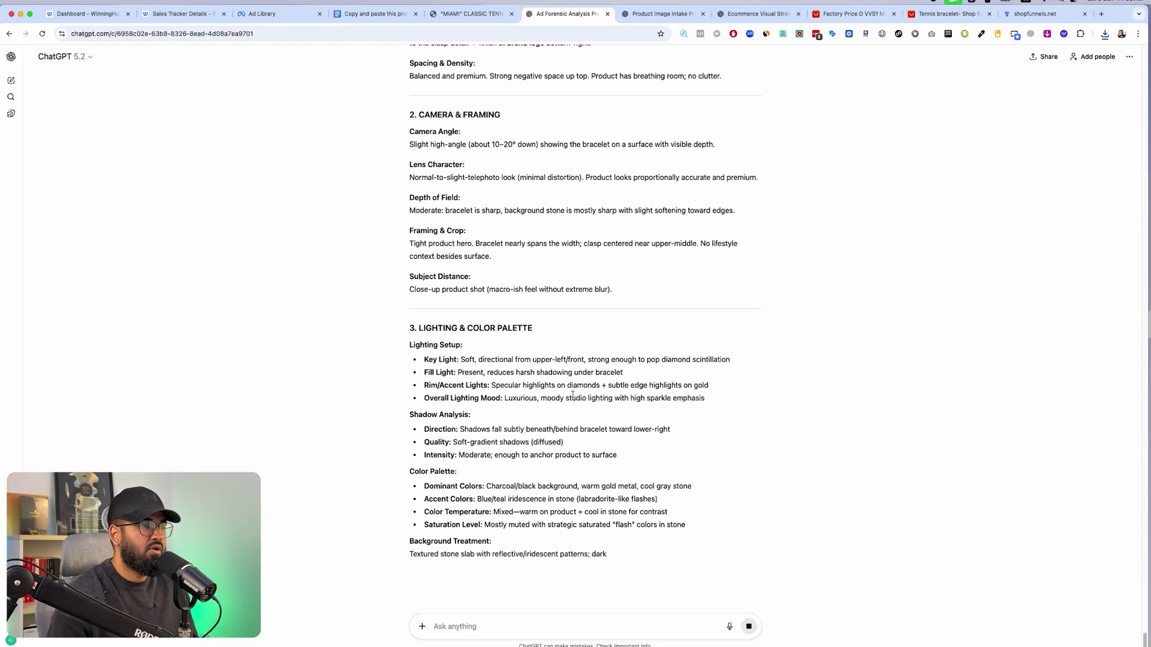
pyautogui.scroll(-2, 569, 389)
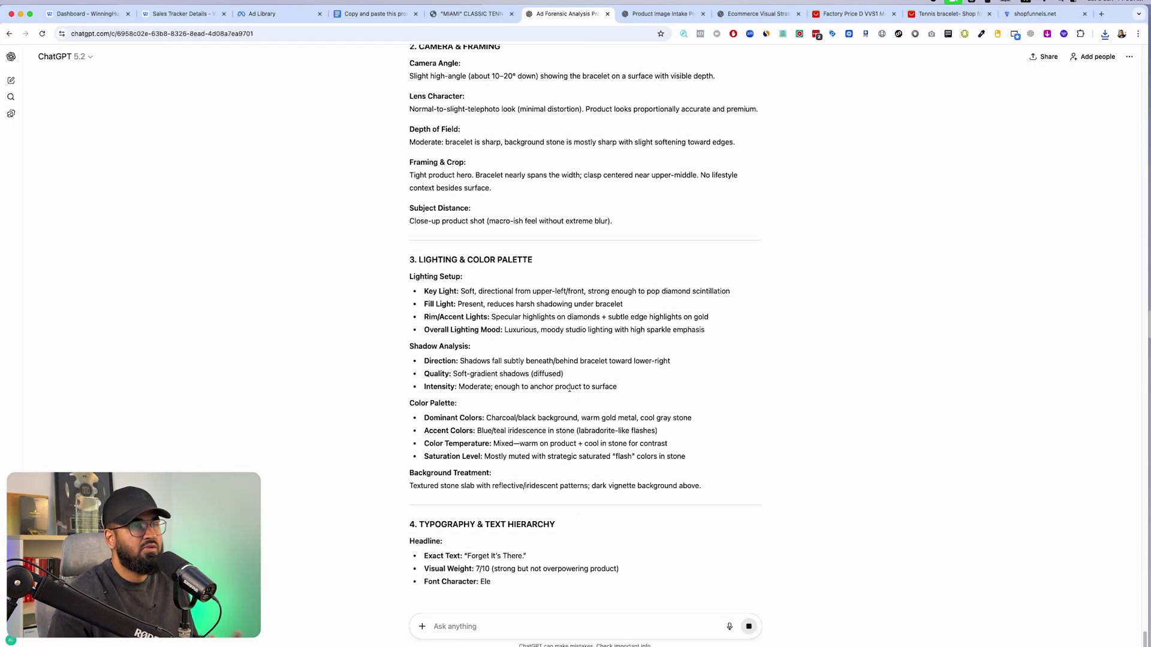
pyautogui.scroll(-2, 569, 389)
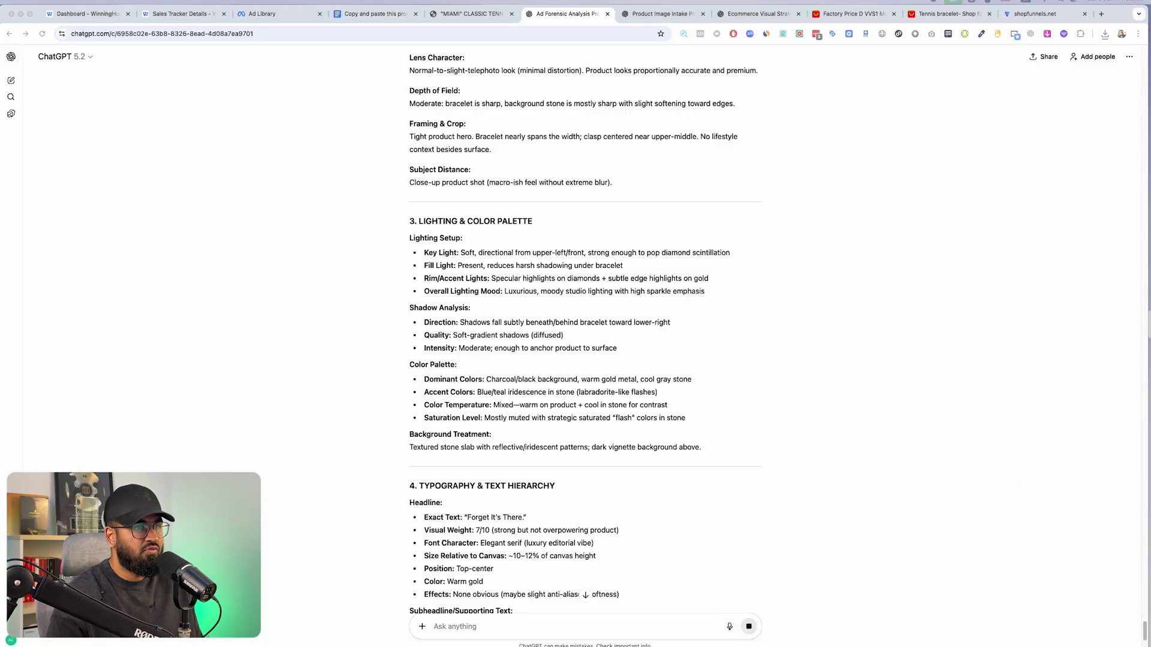
pyautogui.scroll(-7, 829, 519)
pyautogui.scroll(20, 829, 519)
pyautogui.scroll(-20, 830, 522)
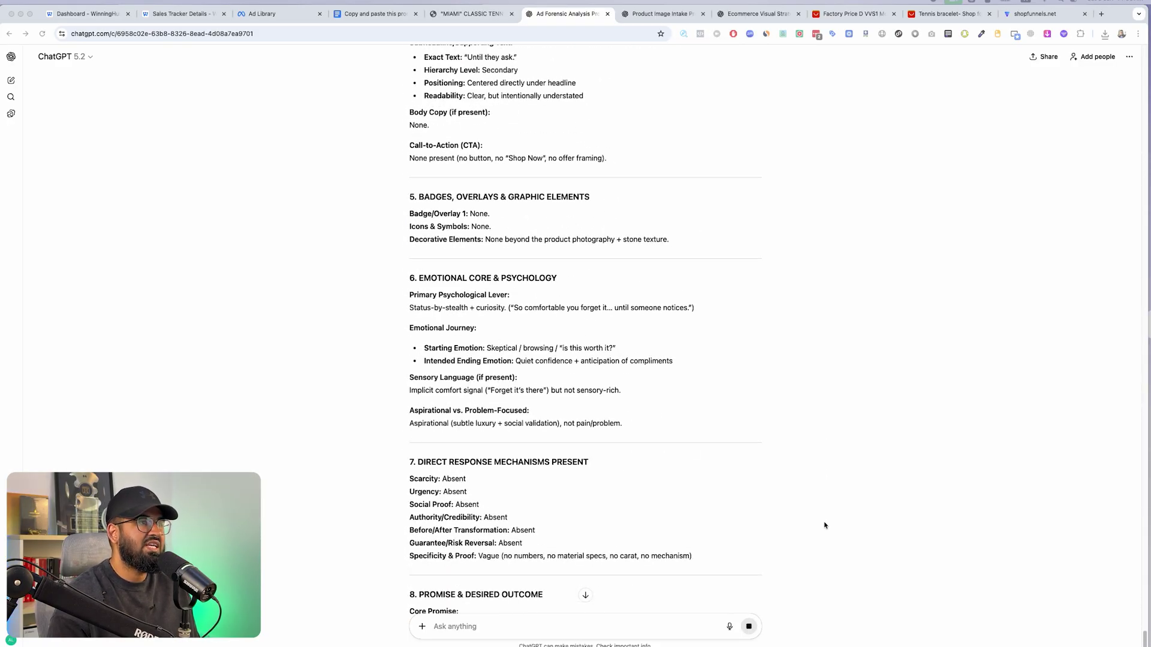
pyautogui.scroll(-3, 830, 513)
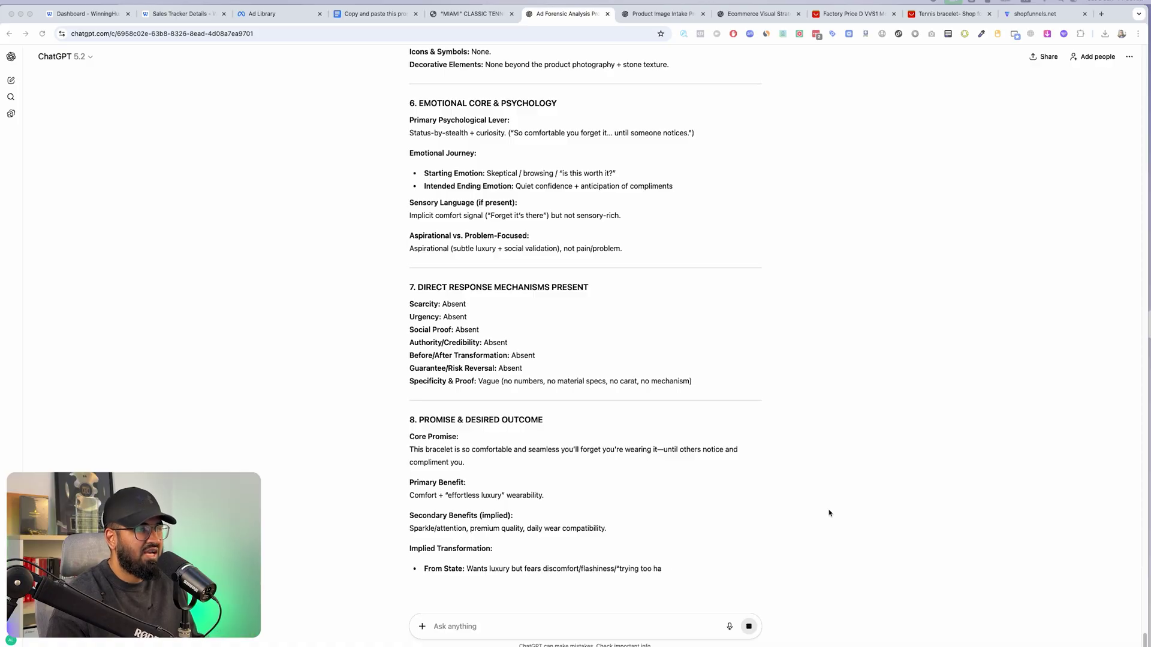
# Step: Go back to the uploaded "Forget It's There." ad in the chat, view it enlarged and close the preview
pyautogui.scroll(13, 829, 513)
pyautogui.scroll(8, 830, 513)
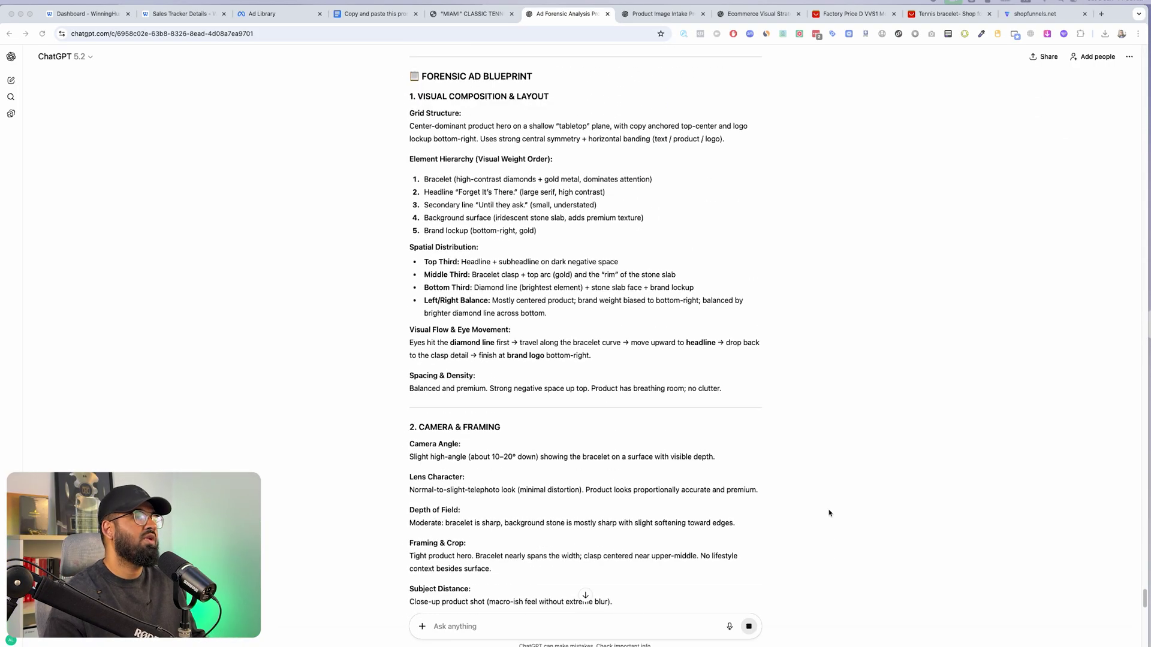
pyautogui.scroll(7, 827, 511)
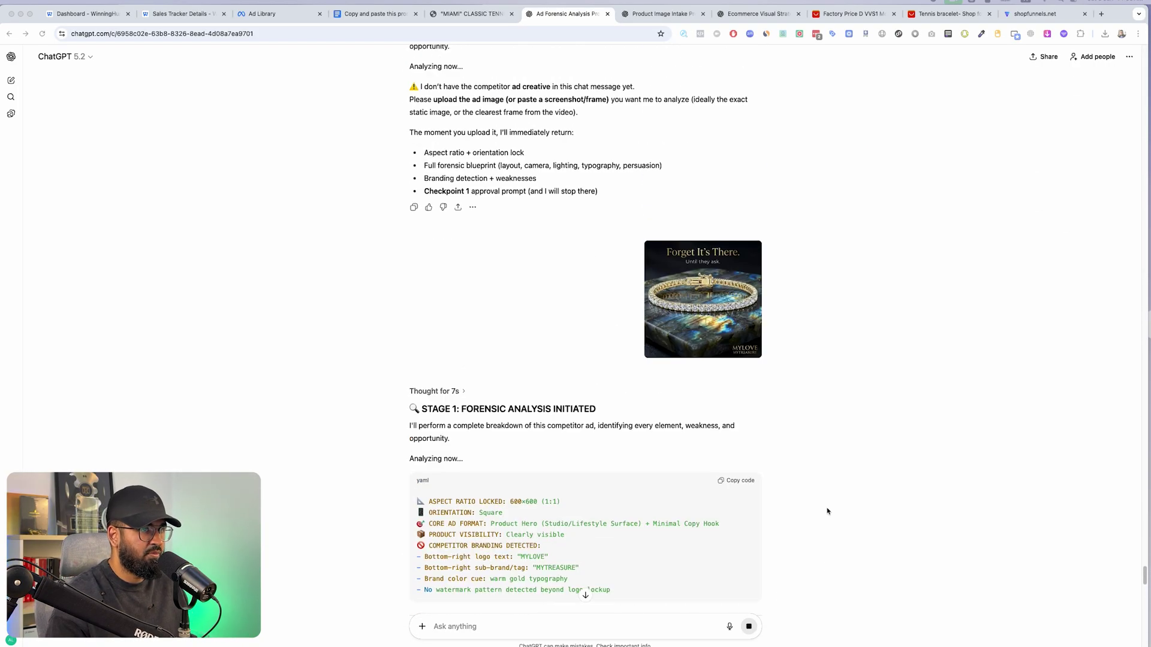
pyautogui.click(681, 275)
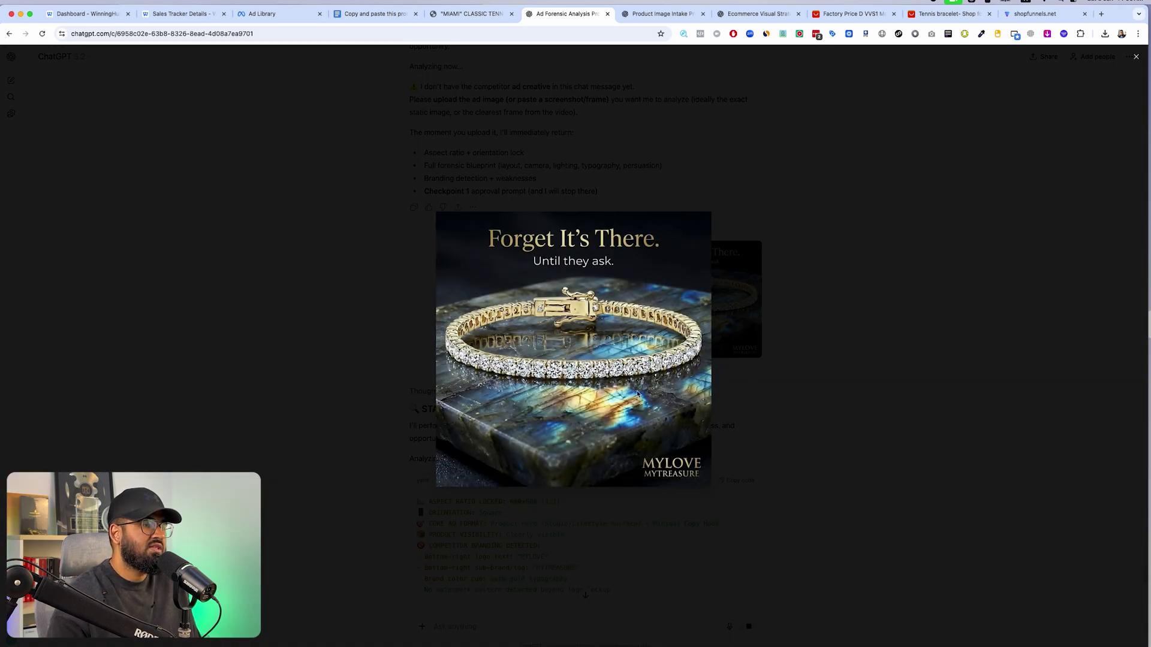
pyautogui.click(828, 390)
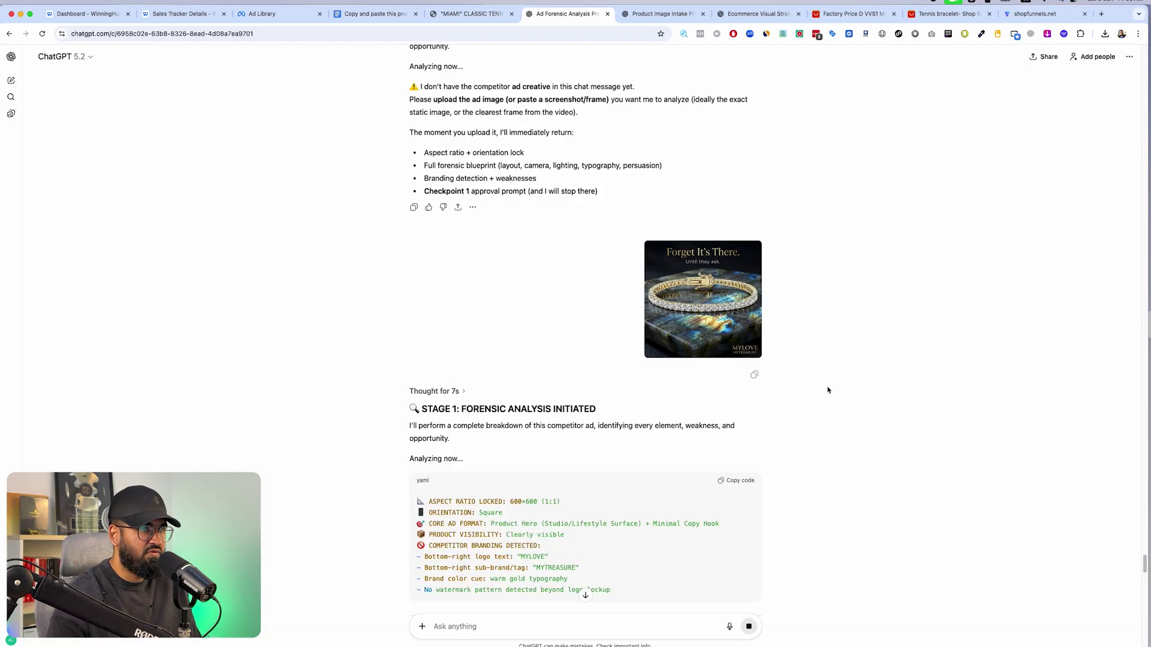
# Step: Read the analysis through to Checkpoint 1, highlighting the headings on direct response mechanisms and on weaknesses and missed opportunities
pyautogui.scroll(-8, 655, 271)
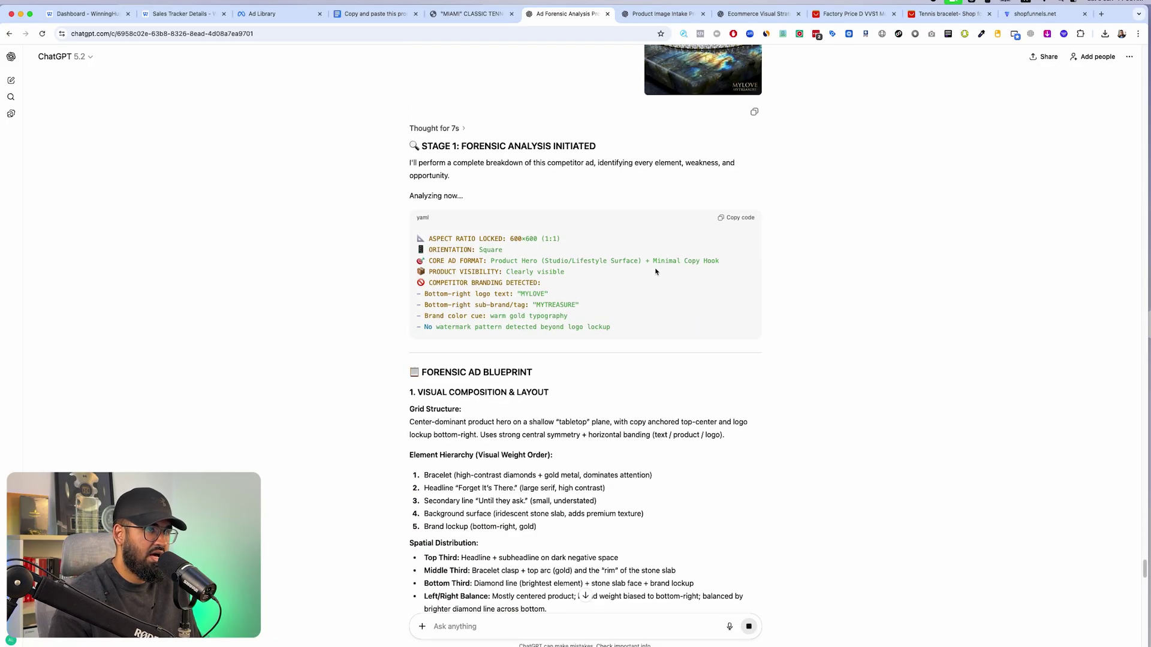
pyautogui.scroll(-20, 480, 229)
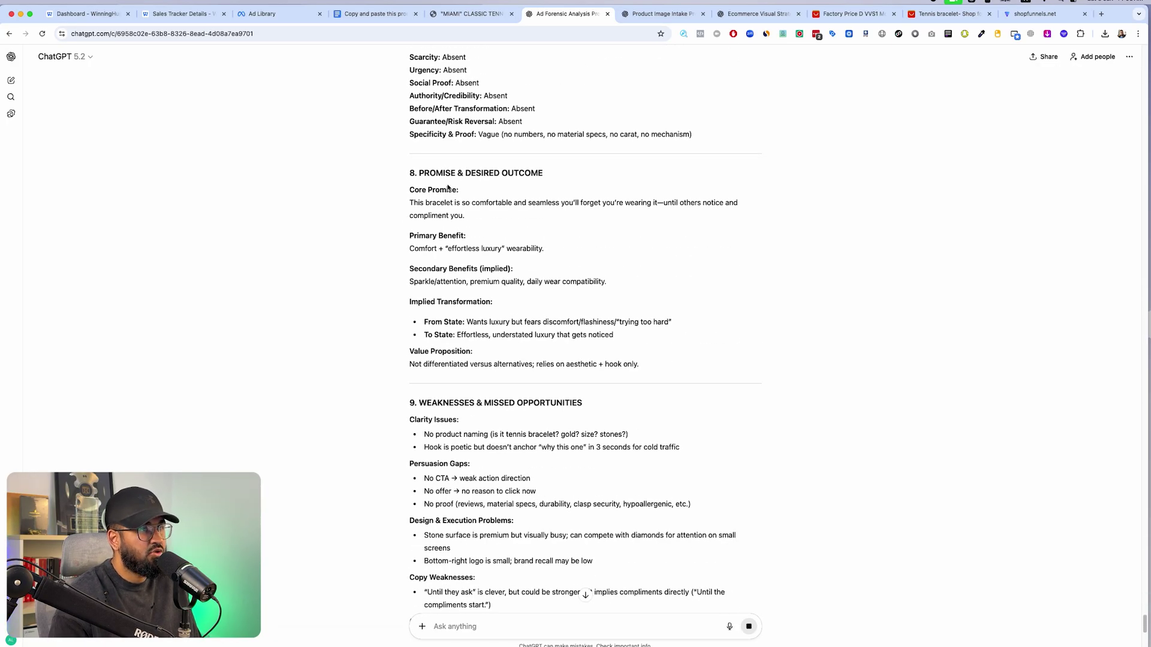
pyautogui.scroll(2, 448, 188)
pyautogui.moveTo(408, 167); pyautogui.dragTo(599, 164)
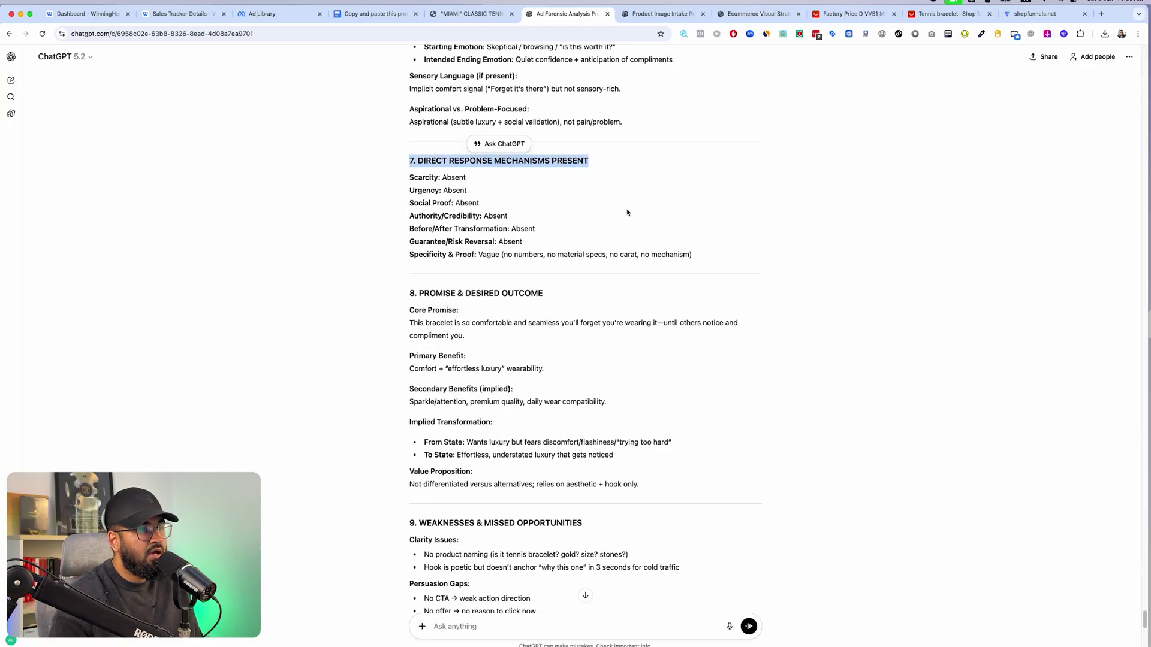
pyautogui.scroll(-4, 600, 239)
pyautogui.moveTo(439, 256); pyautogui.dragTo(617, 262)
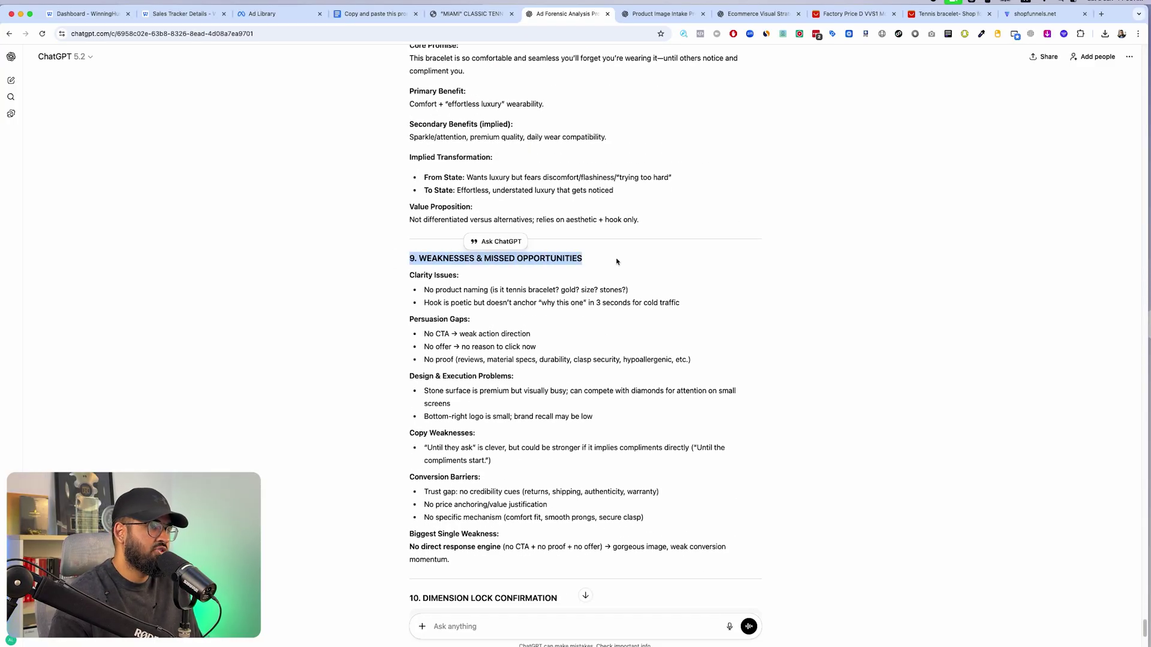
pyautogui.scroll(-2, 615, 261)
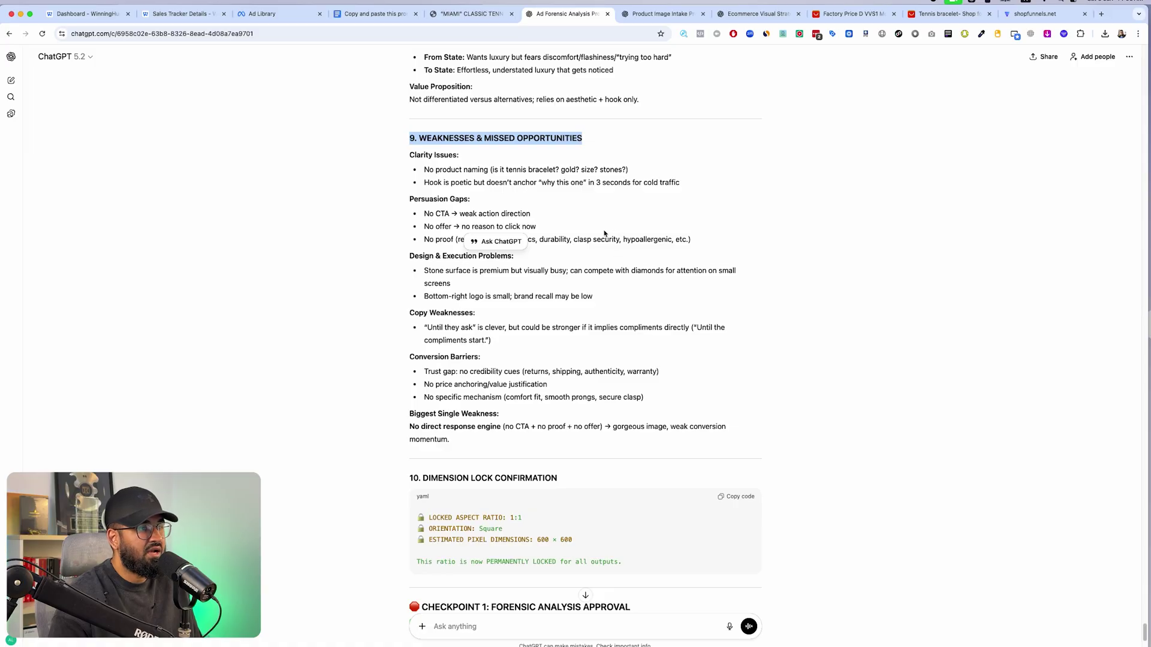
pyautogui.scroll(-4, 620, 288)
pyautogui.scroll(2, 620, 288)
pyautogui.scroll(-3, 620, 287)
pyautogui.scroll(-1, 620, 288)
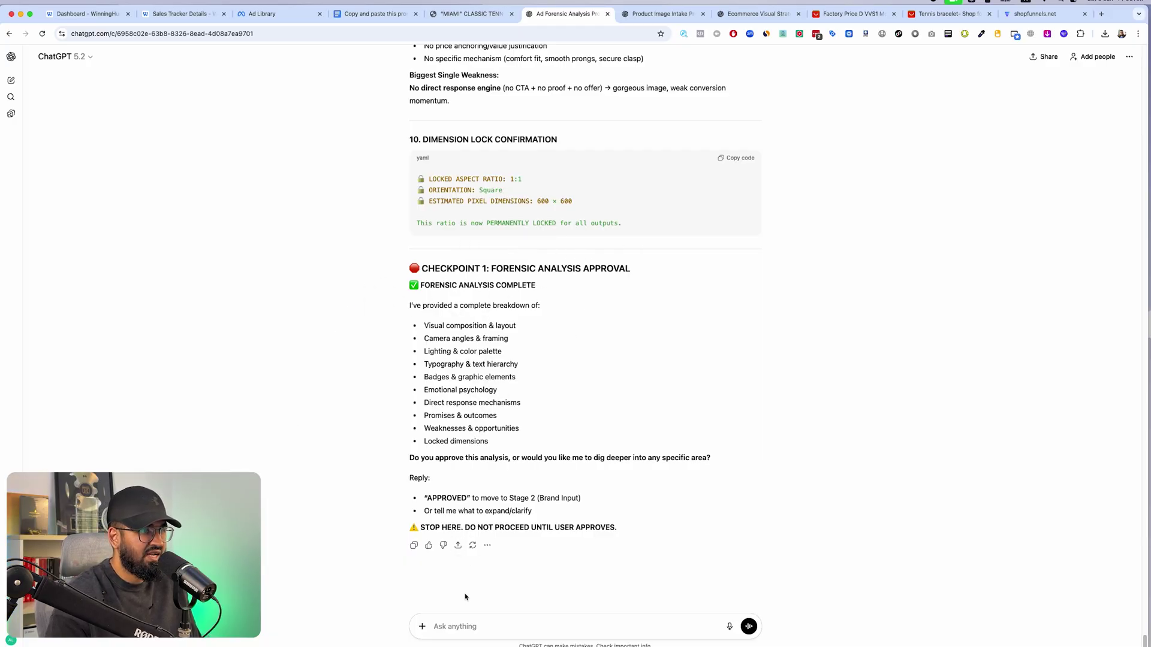
# Step: Reply "APPROVED" to the Checkpoint 1 forensic analysis and review the Stage 2 branding options
pyautogui.click(499, 617)
pyautogui.write('A')
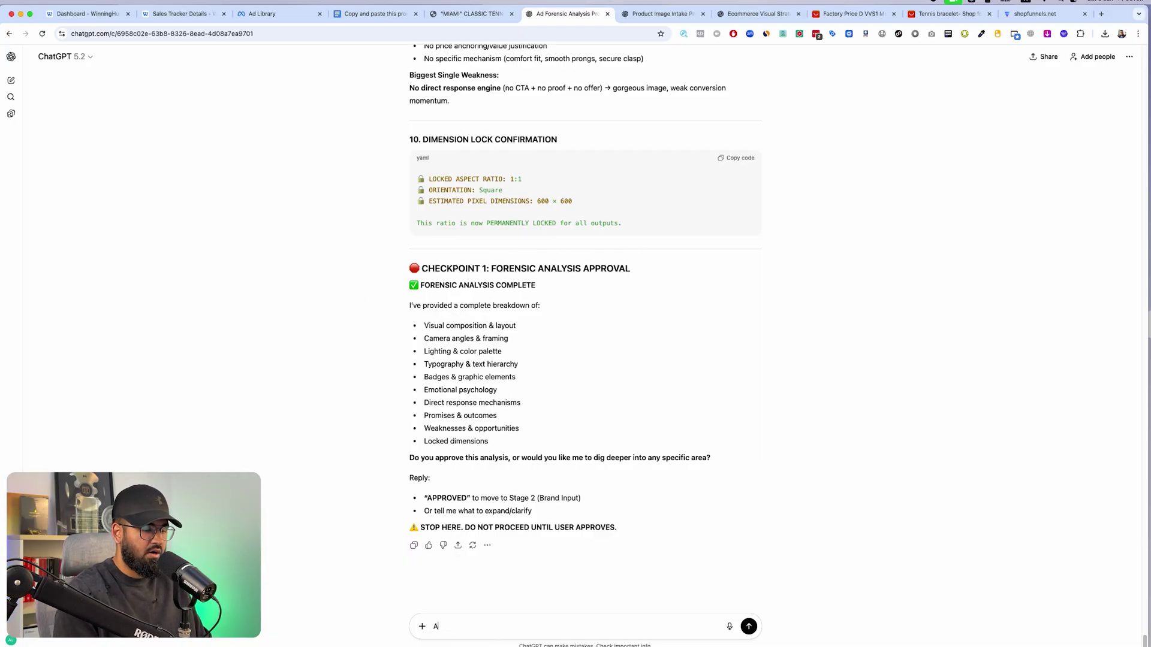
pyautogui.press('Return')
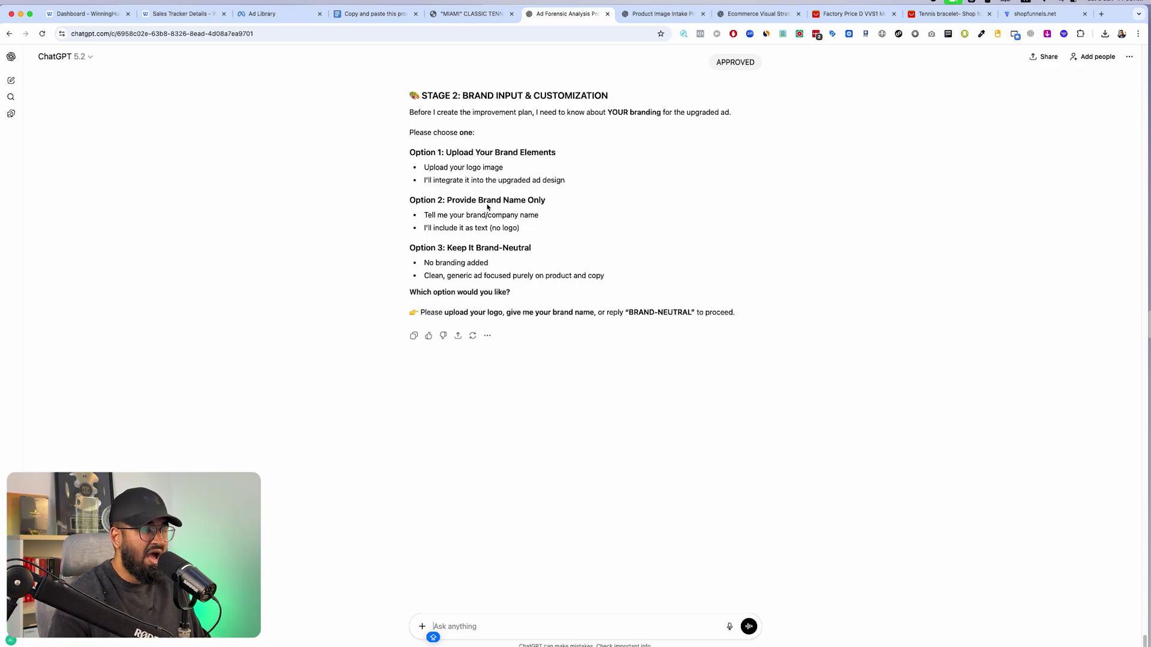
pyautogui.scroll(7, 487, 206)
pyautogui.scroll(-6, 539, 180)
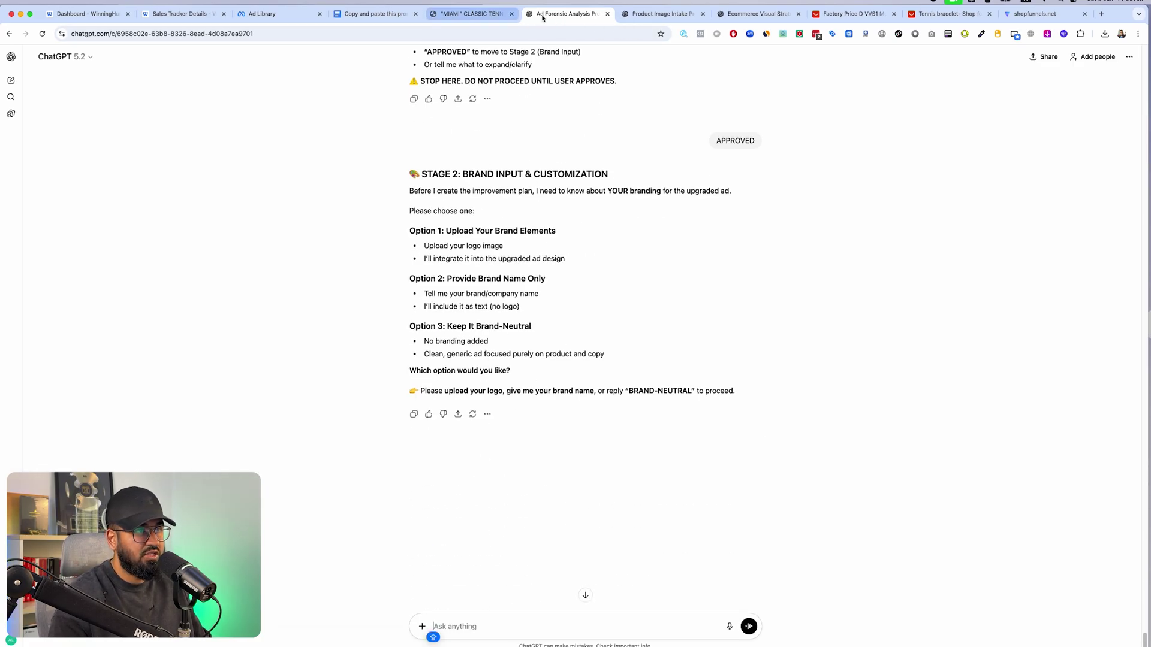
# Step: Check the logo on the competitor's Ad Library creative, then answer the branding question in the chat with "My brand name is Essential Luxury"
pyautogui.click(309, 14)
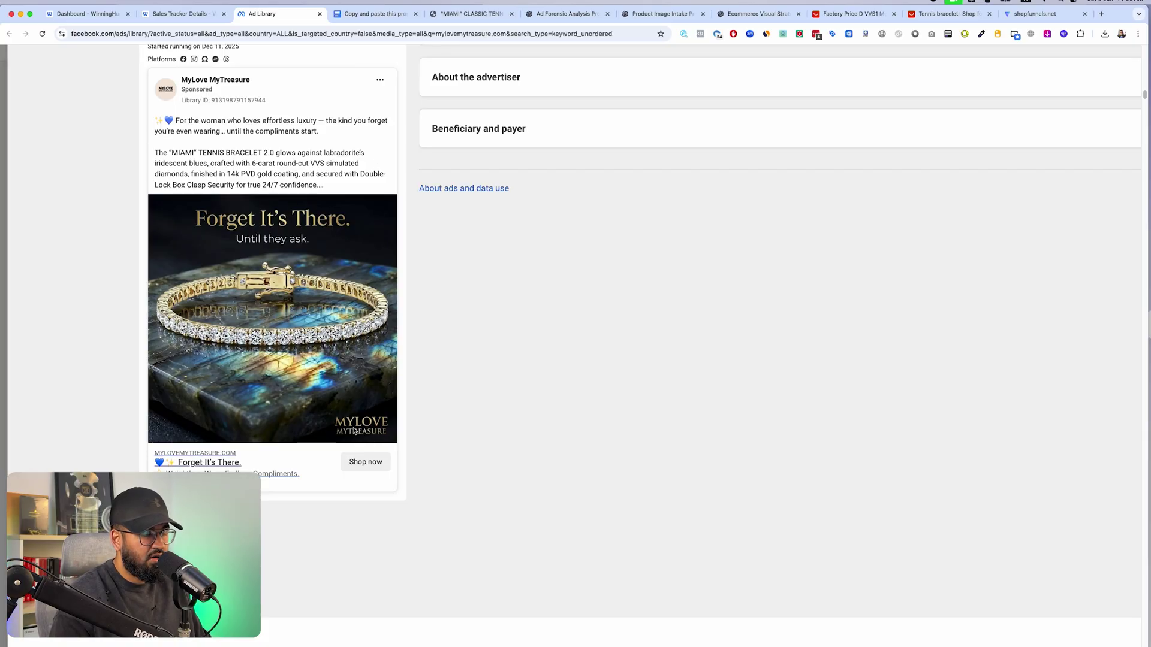
pyautogui.click(471, 13)
pyautogui.click(566, 13)
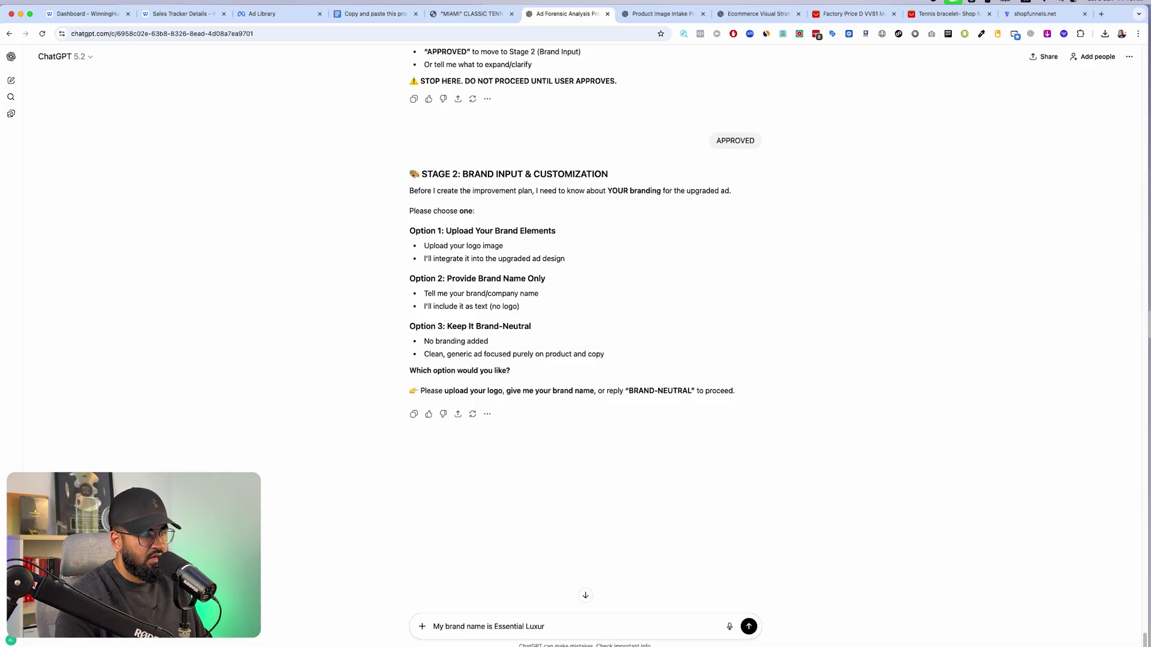
pyautogui.press('Return')
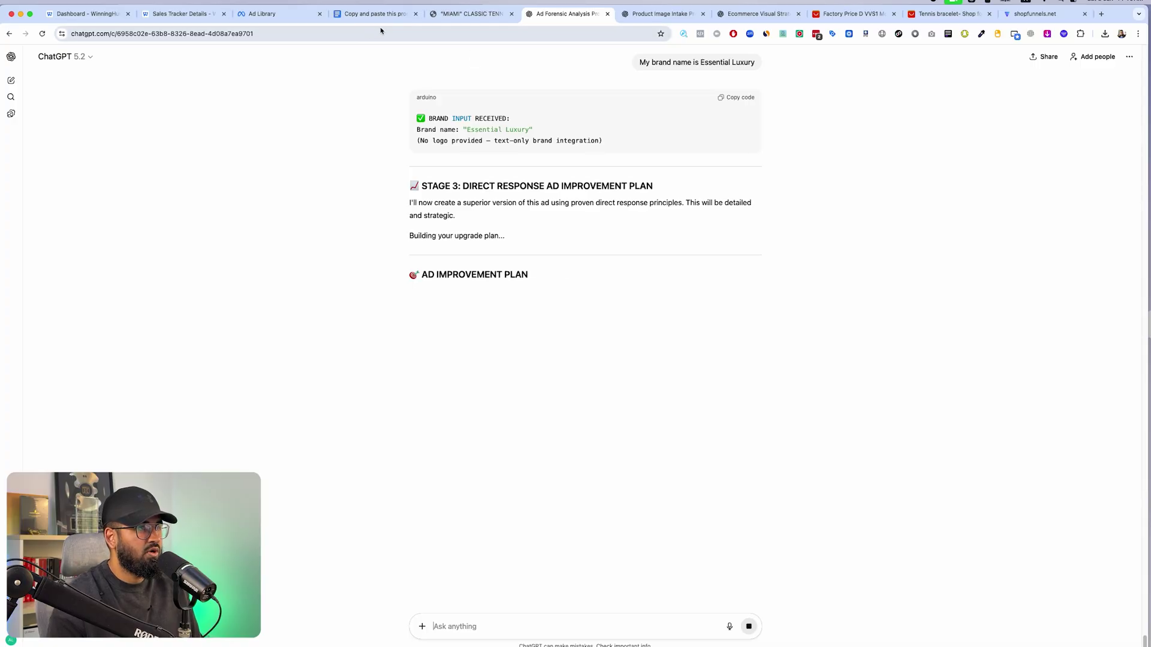
# Step: Look over the competitor's "MIAMI" Classic Tennis Bracelet product page and the Ad Library creative, and return to the forensic analysis chat
pyautogui.click(365, 14)
pyautogui.click(470, 13)
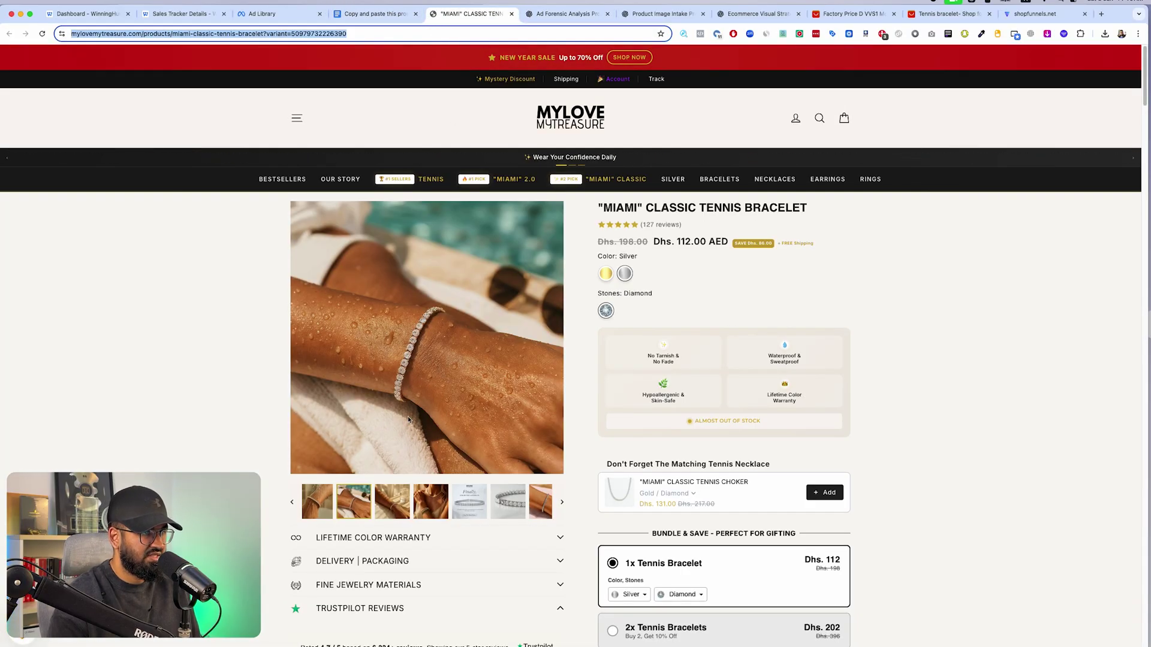
pyautogui.click(260, 18)
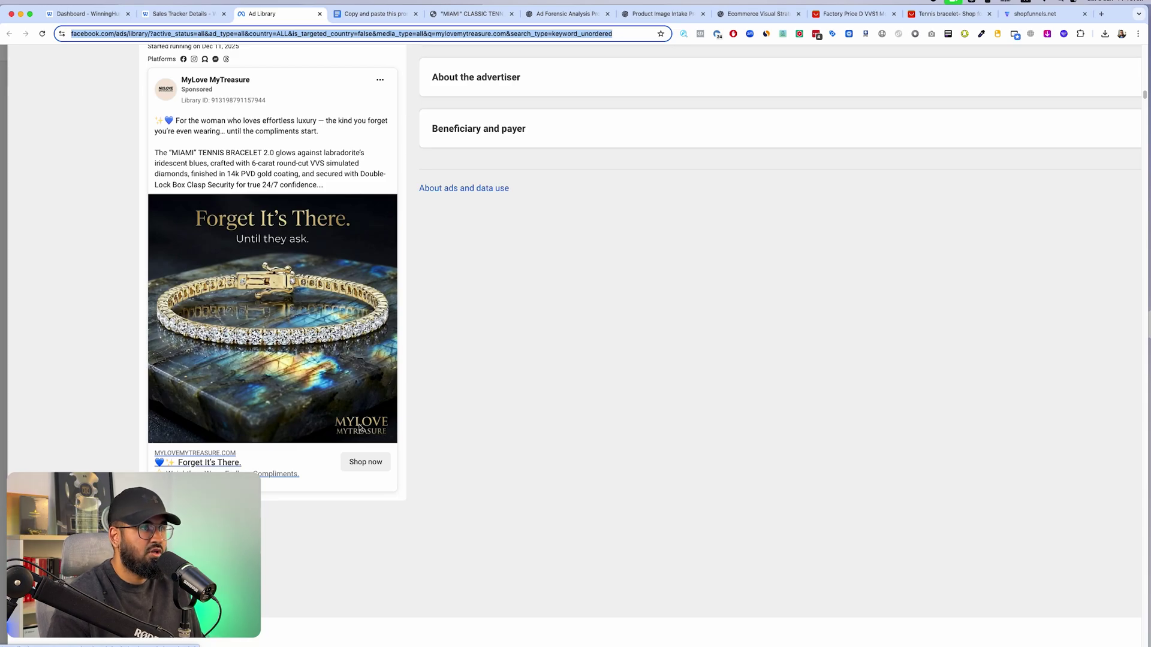
pyautogui.click(563, 13)
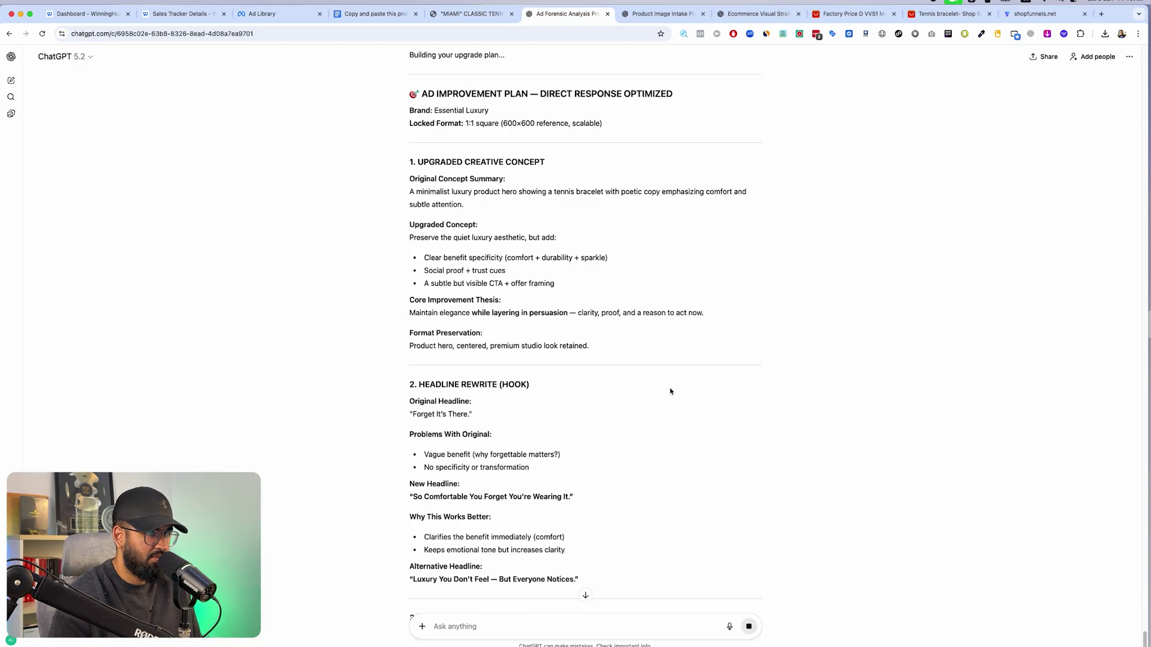
# Step: Read the Stage 3 ad improvement plan, including its problem solving, urgency, CTA, design upgrade and persuasion checklist sections
pyautogui.scroll(-5, 670, 392)
pyautogui.scroll(-3, 671, 390)
pyautogui.scroll(-3, 670, 386)
pyautogui.scroll(-3, 668, 390)
pyautogui.scroll(-3, 667, 390)
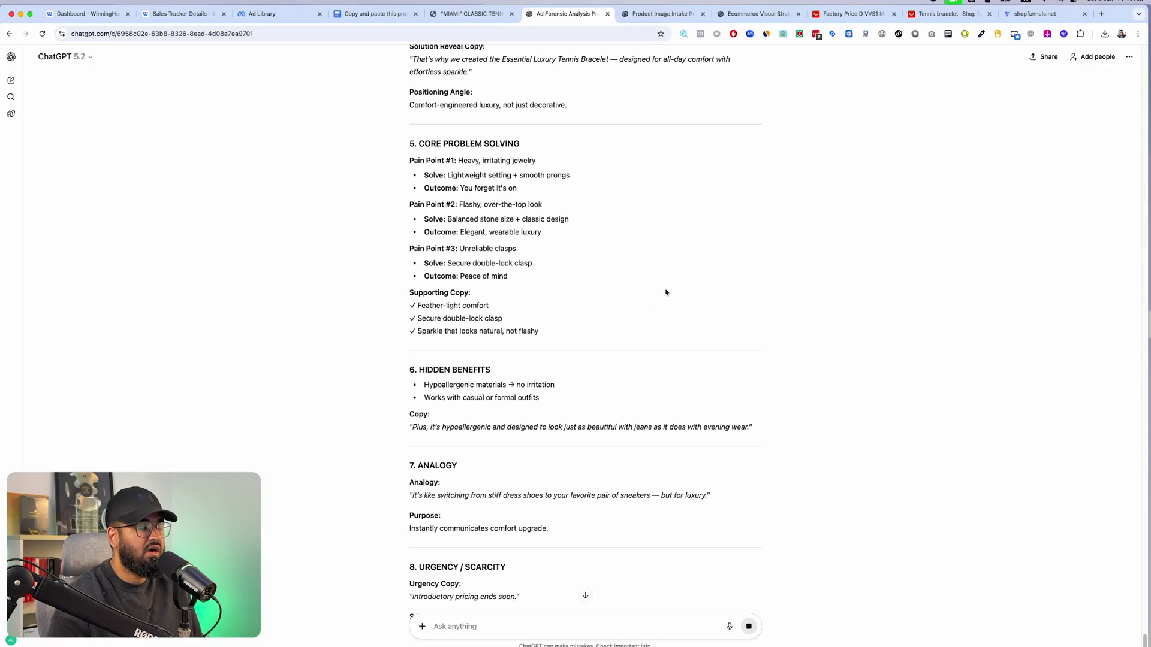
pyautogui.scroll(-2, 653, 299)
pyautogui.scroll(-5, 645, 312)
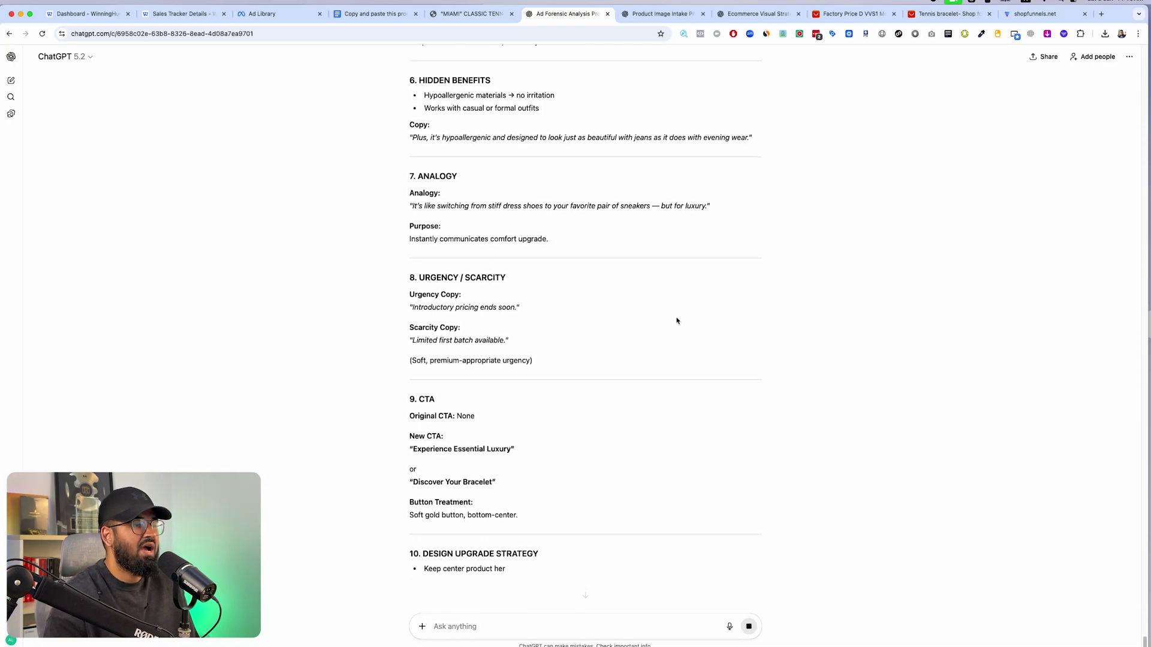
pyautogui.scroll(-5, 549, 184)
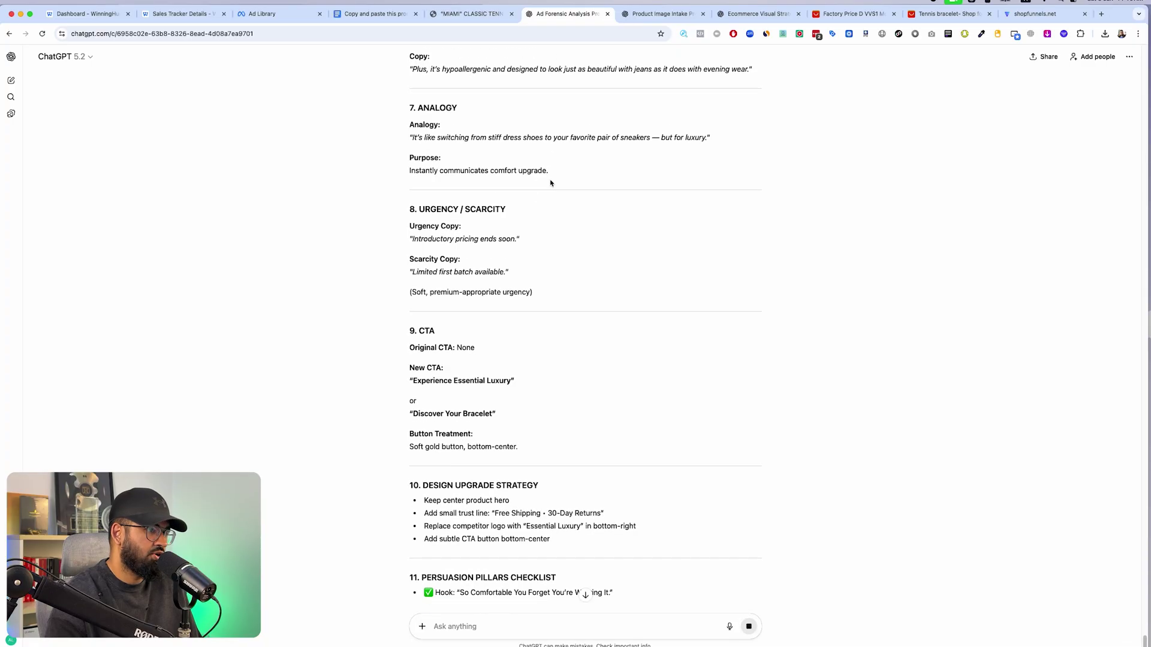
pyautogui.scroll(-5, 564, 203)
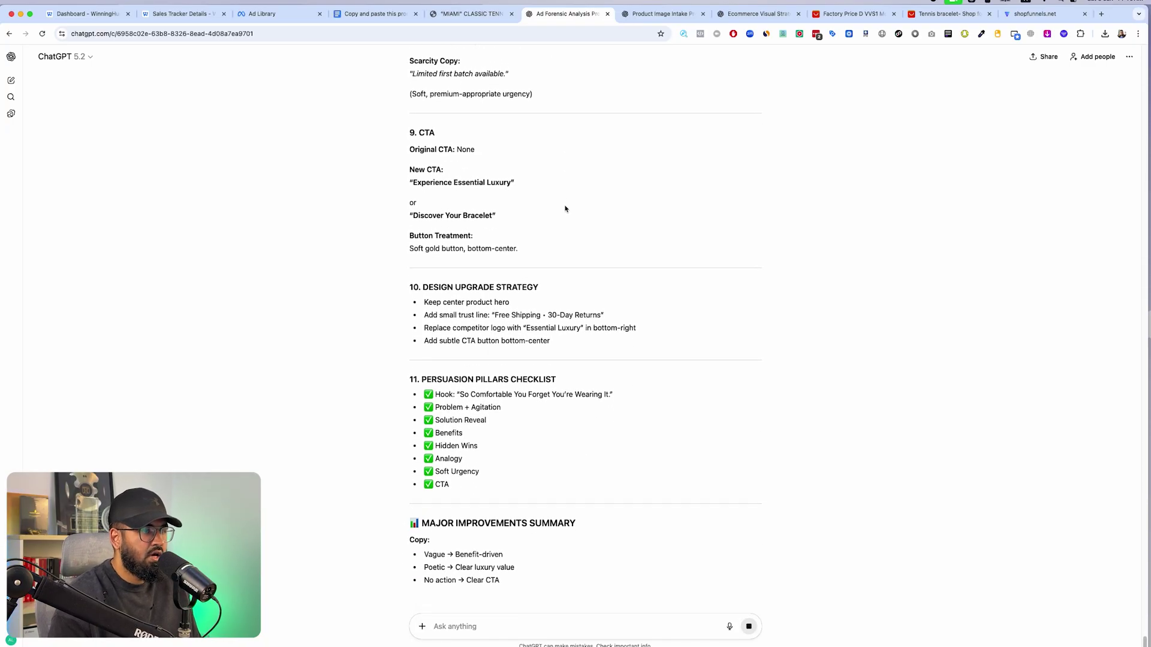
# Step: Approve the ad improvement plan at Checkpoint 2 to move on to the Stage 4 Gemini prompt
pyautogui.scroll(-5, 547, 421)
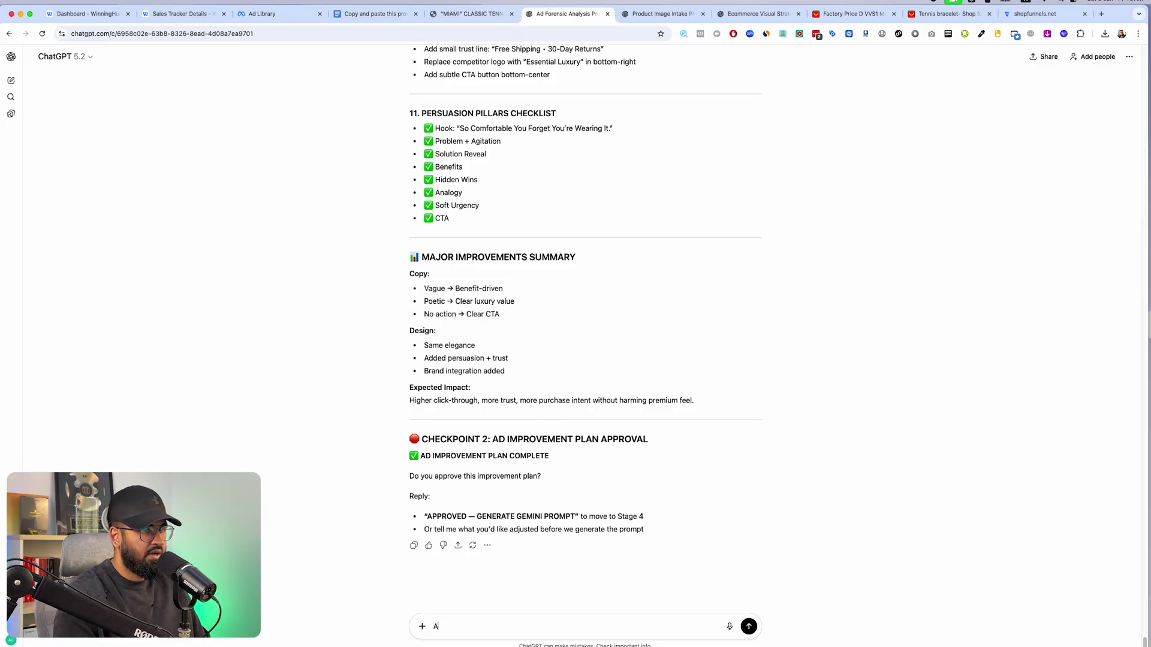
pyautogui.press('Return')
# Step: Look back over the forensic analysis, the brand input stage and the start of the Stage 3 ad improvement plan
pyautogui.scroll(20, 663, 282)
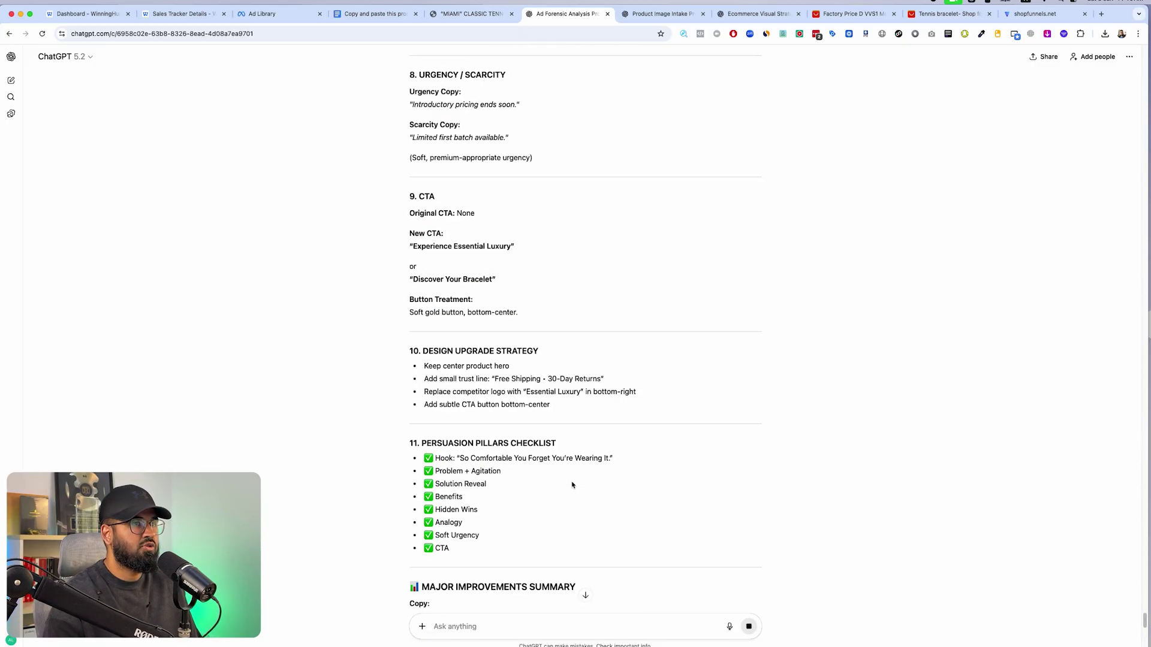
pyautogui.scroll(20, 663, 282)
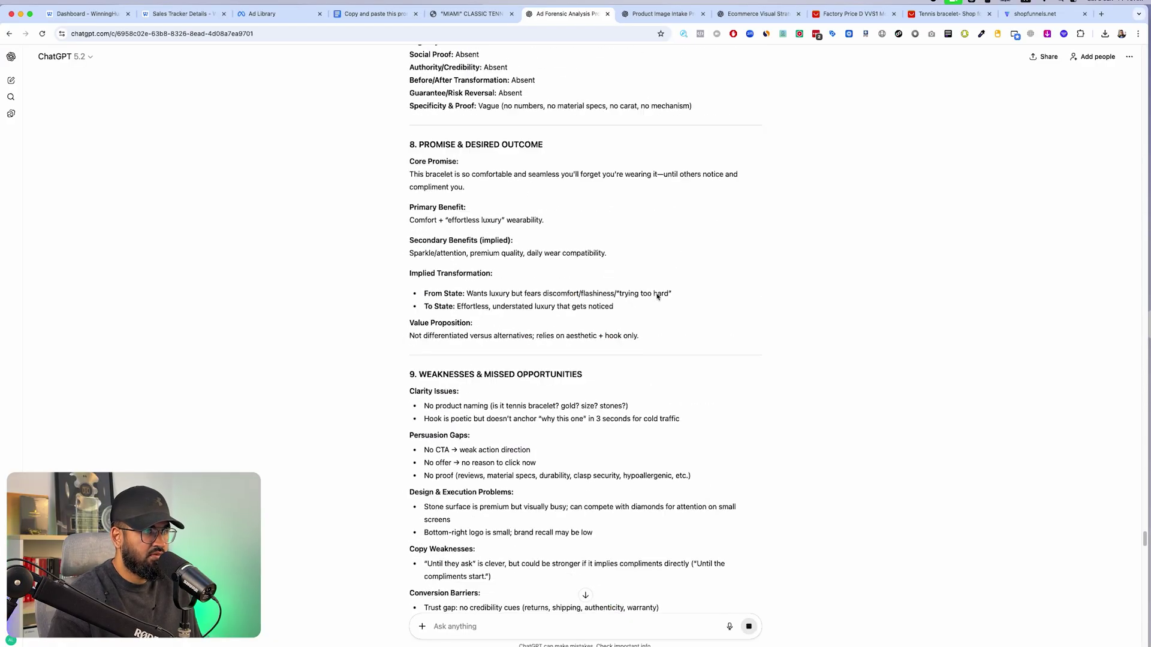
pyautogui.scroll(-20, 517, 262)
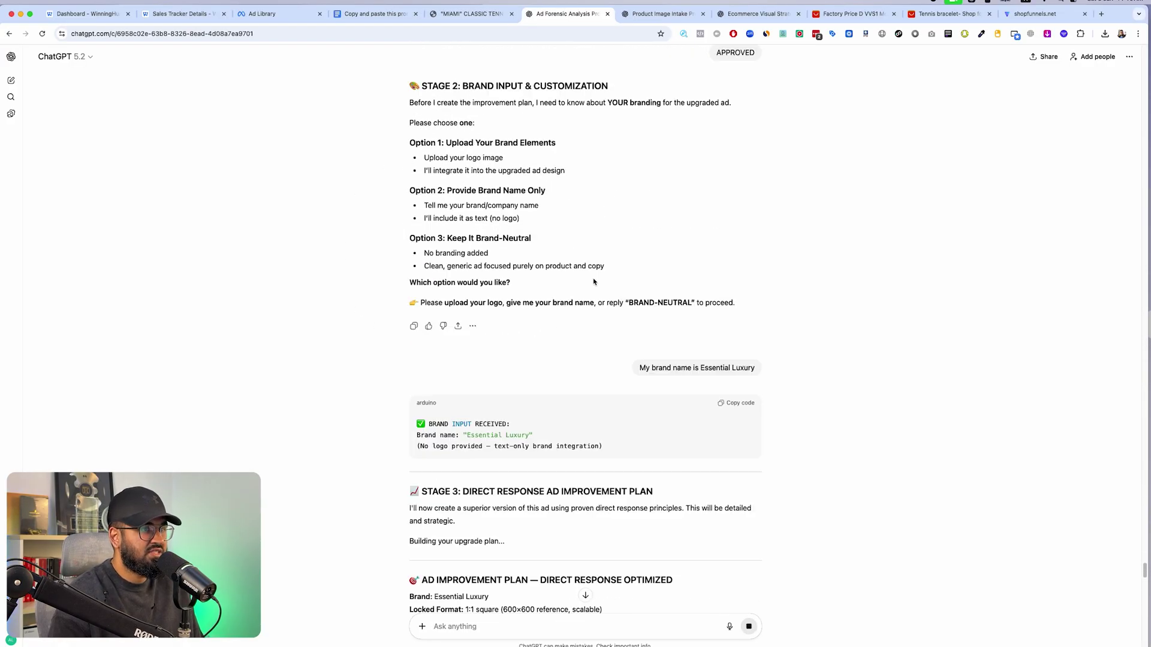
pyautogui.scroll(-4, 593, 280)
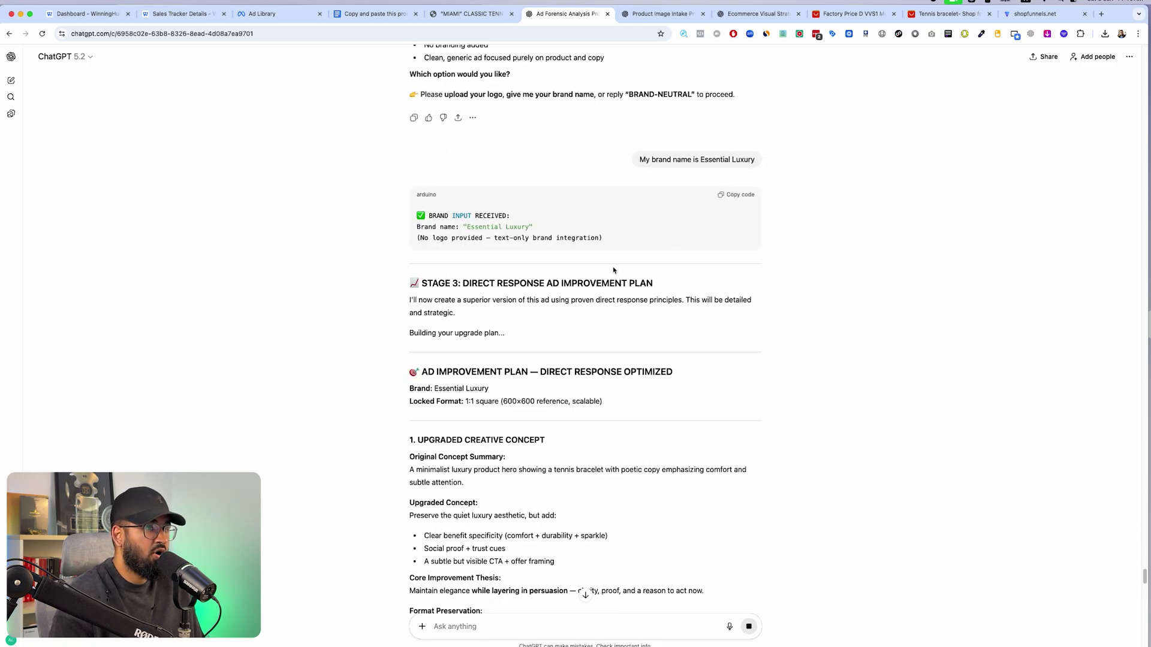
# Step: Read the Stage 4 Gemini prompt, including its usage instructions, aspect ratio, background, CTA button, trust microcopy and strict negatives sections
pyautogui.scroll(-20, 612, 273)
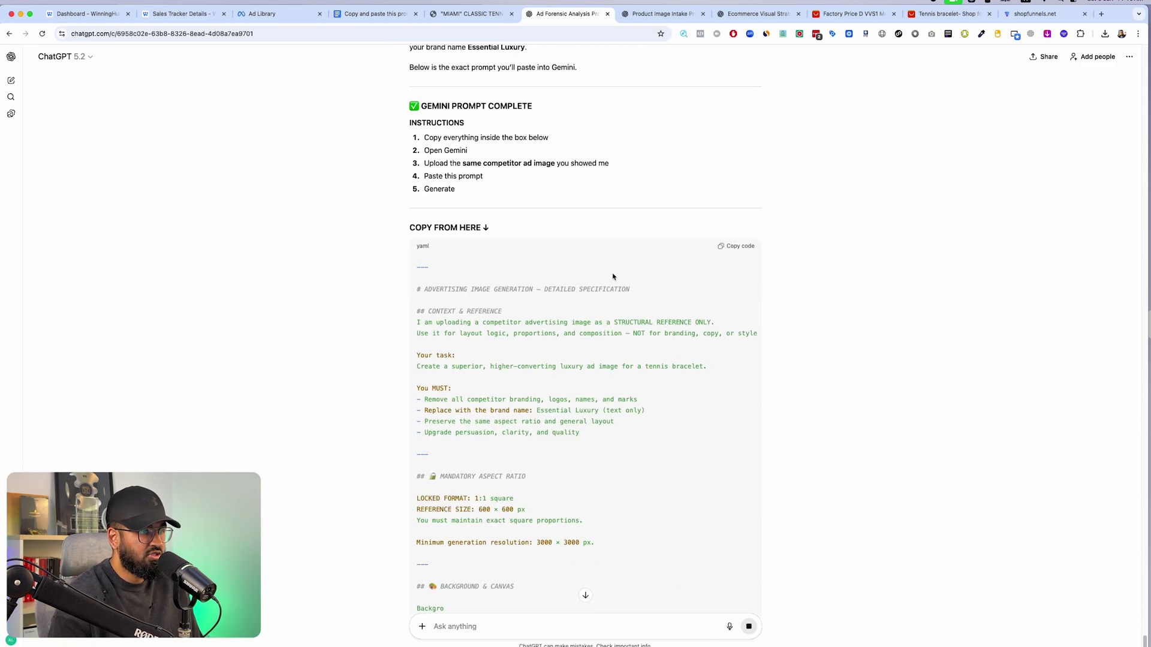
pyautogui.scroll(-3, 613, 275)
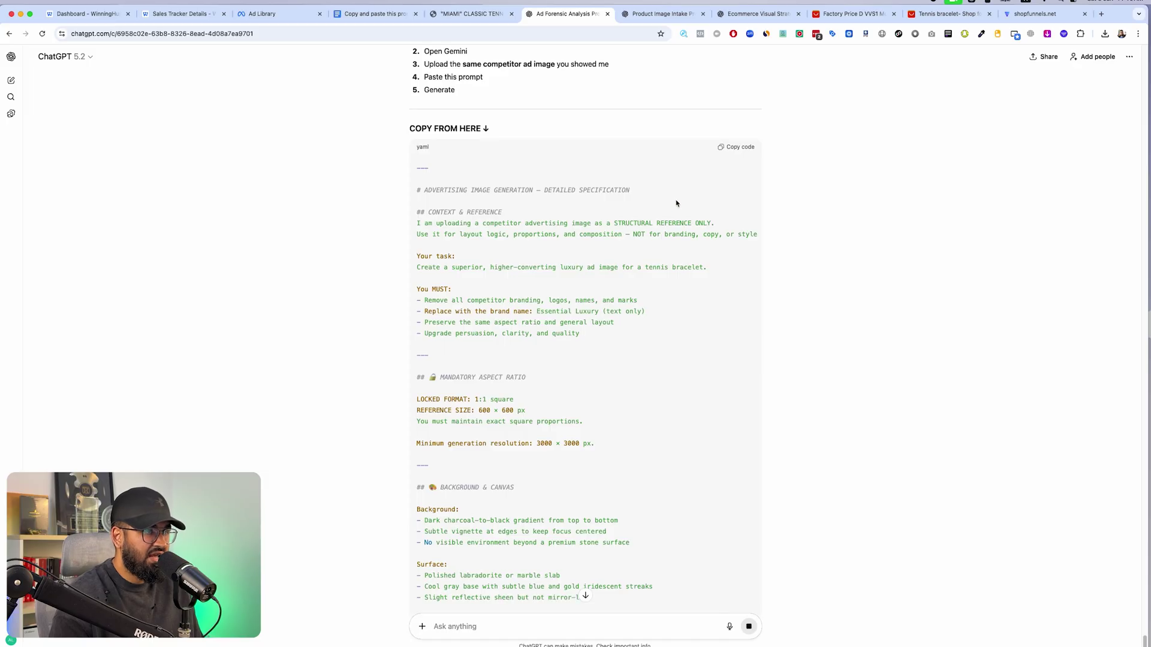
pyautogui.scroll(5, 676, 204)
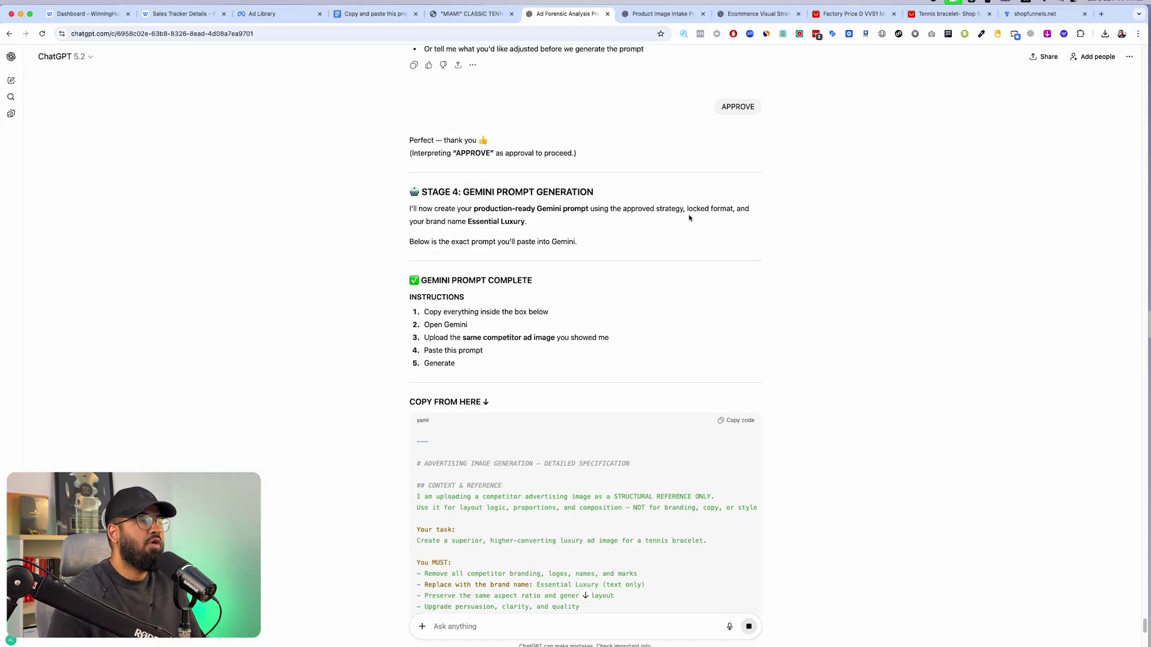
pyautogui.scroll(-11, 678, 223)
pyautogui.scroll(13, 660, 198)
pyautogui.scroll(-5, 629, 246)
pyautogui.scroll(-15, 628, 253)
pyautogui.scroll(-7, 628, 253)
pyautogui.scroll(-3, 628, 254)
pyautogui.scroll(-5, 628, 253)
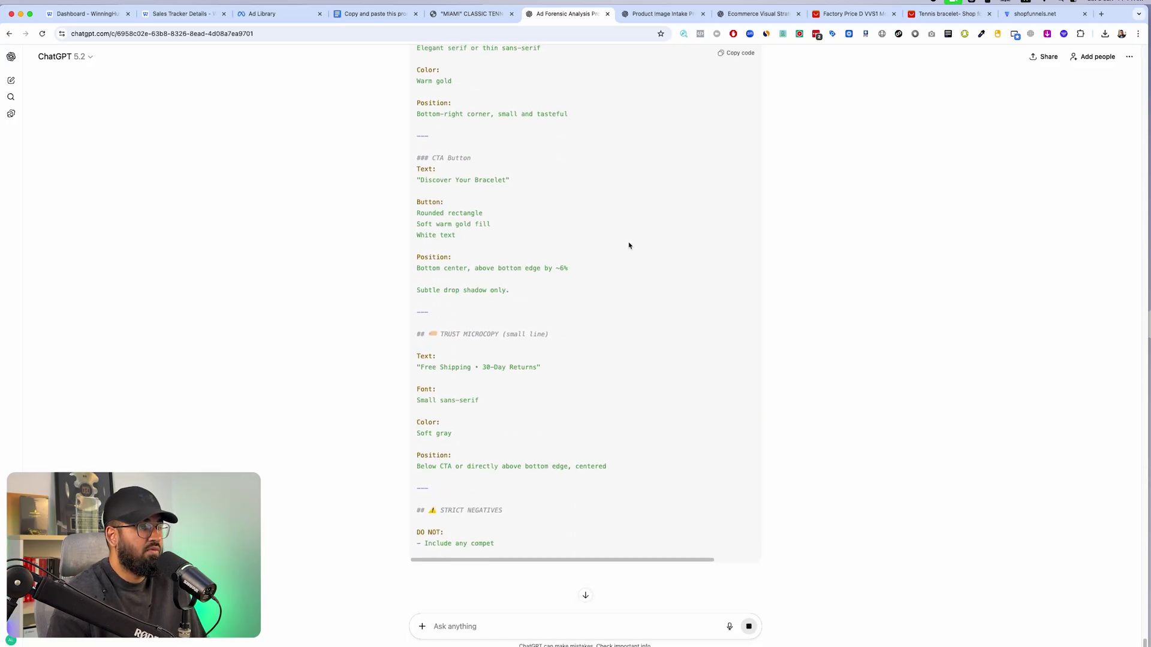
pyautogui.scroll(6, 634, 228)
pyautogui.scroll(-2, 634, 228)
pyautogui.scroll(-10, 633, 230)
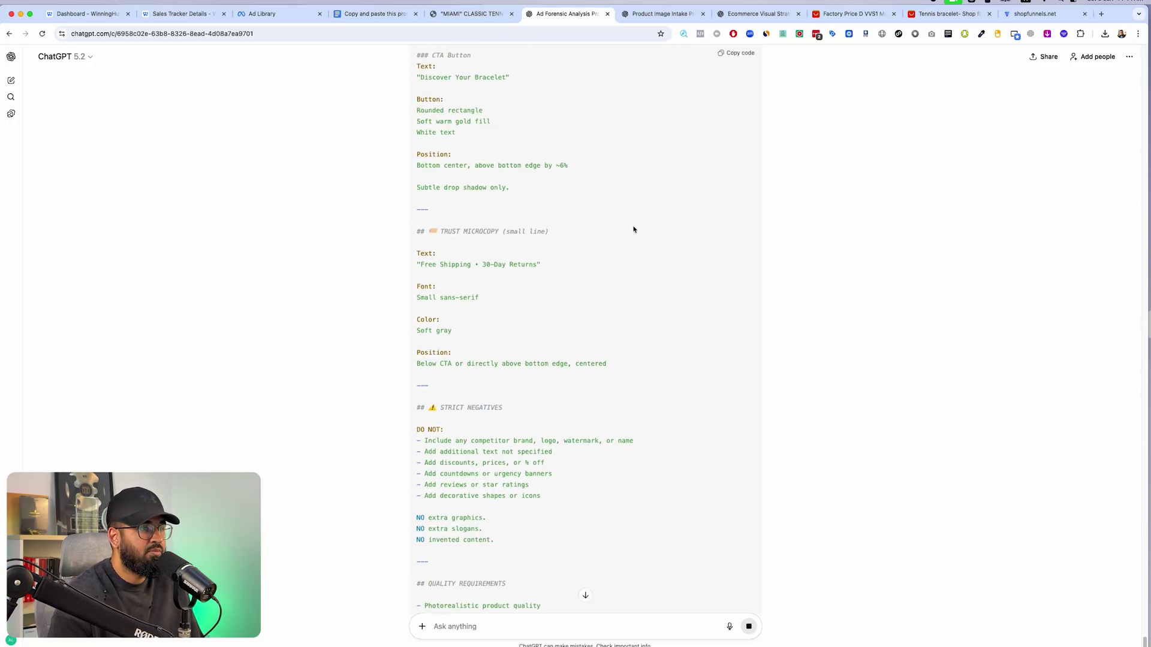